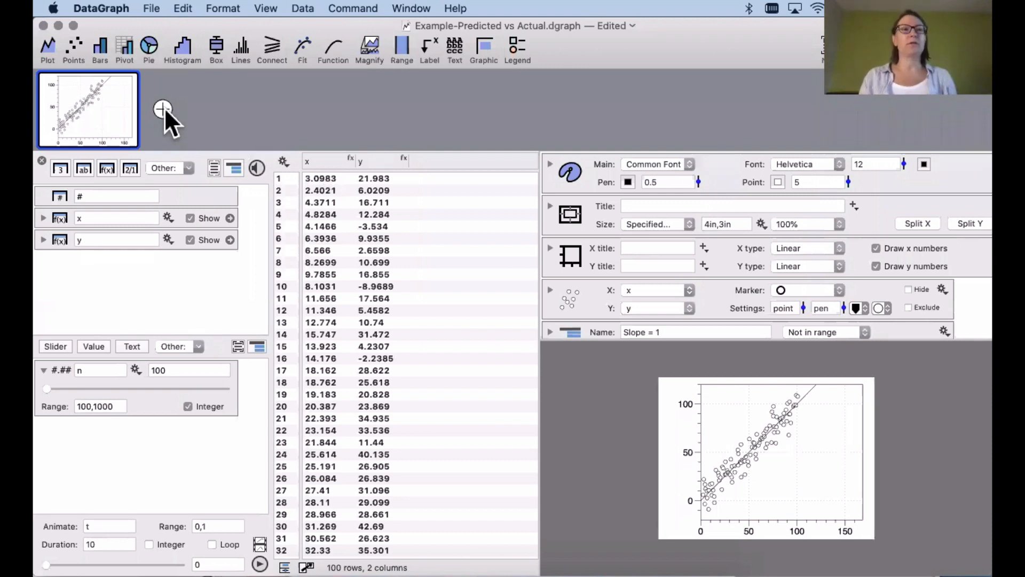
Add a new graph and plot the x and y columns as points
{"action": "left_click", "coordinate": [162, 109]}
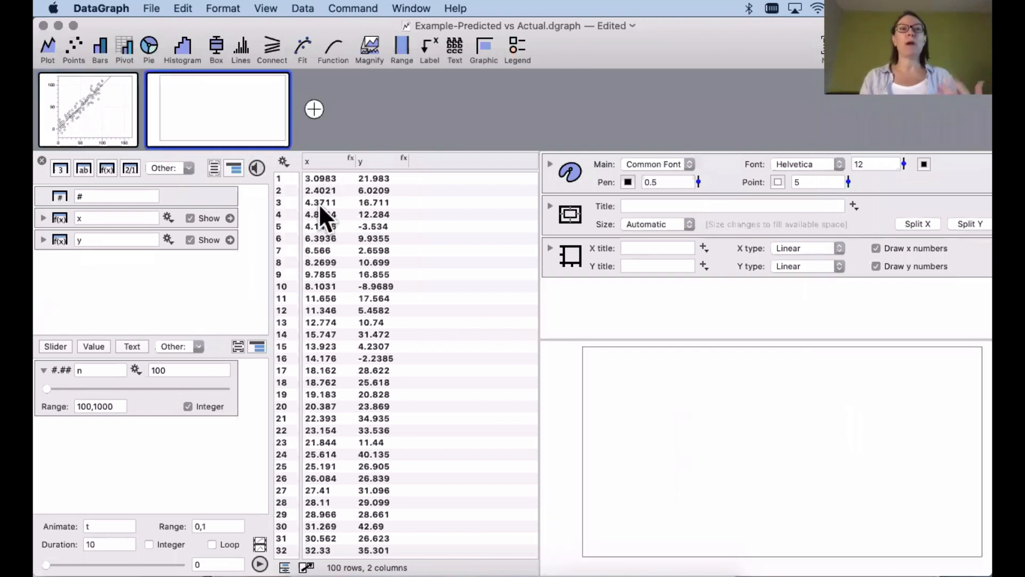
{"action": "left_click", "coordinate": [320, 156]}
{"action": "left_click", "coordinate": [385, 276], "text": "shift"}
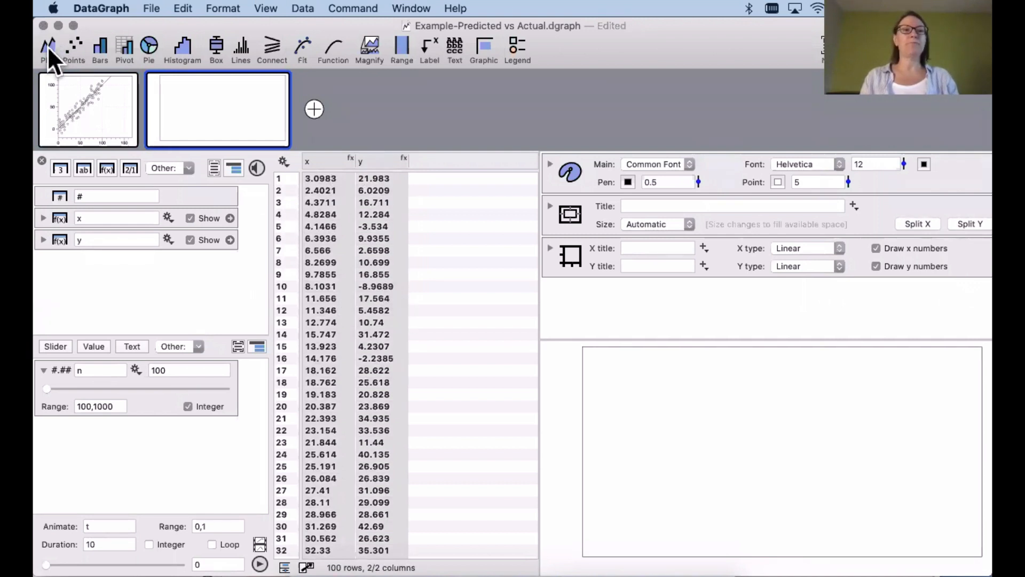
{"action": "left_click", "coordinate": [75, 44]}
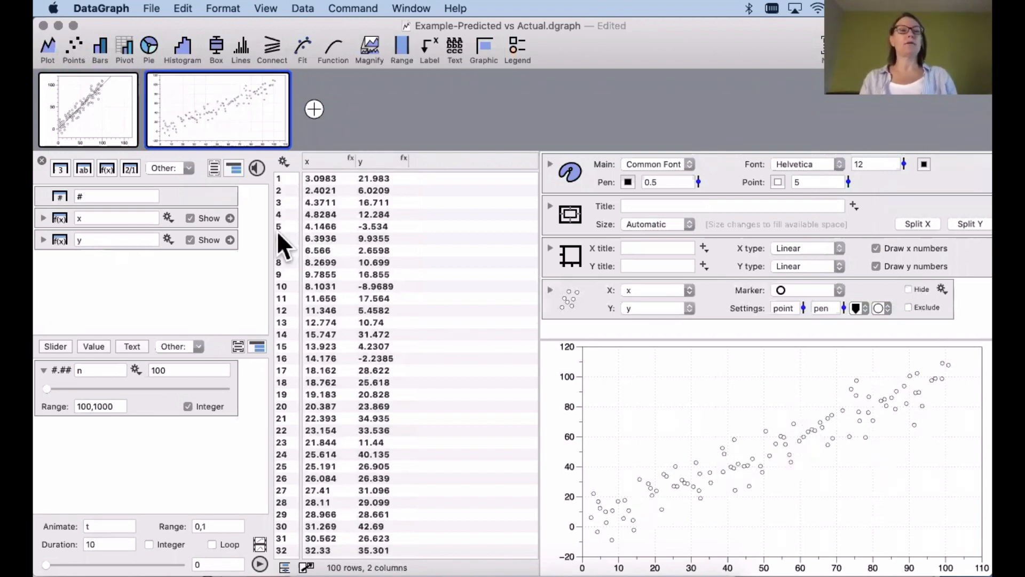
Add a Function command after the points command in the new graph
{"action": "left_click", "coordinate": [98, 107]}
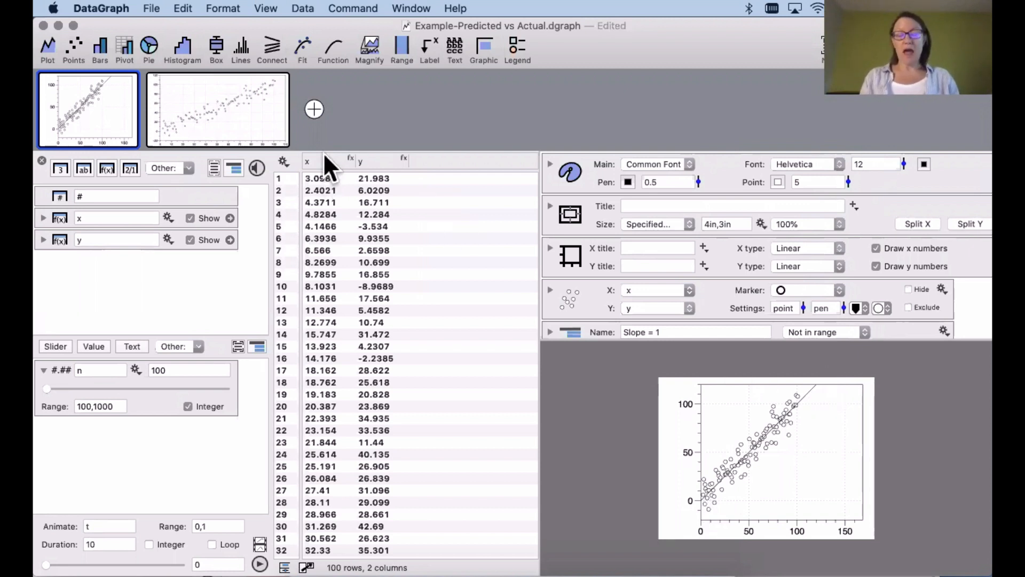
{"action": "left_click", "coordinate": [220, 102]}
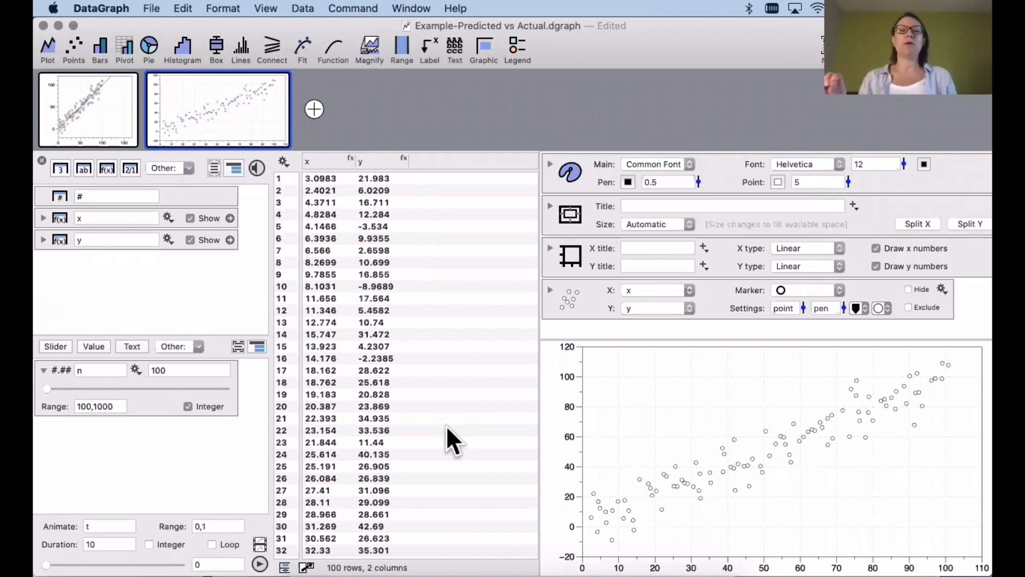
{"action": "left_click", "coordinate": [567, 294]}
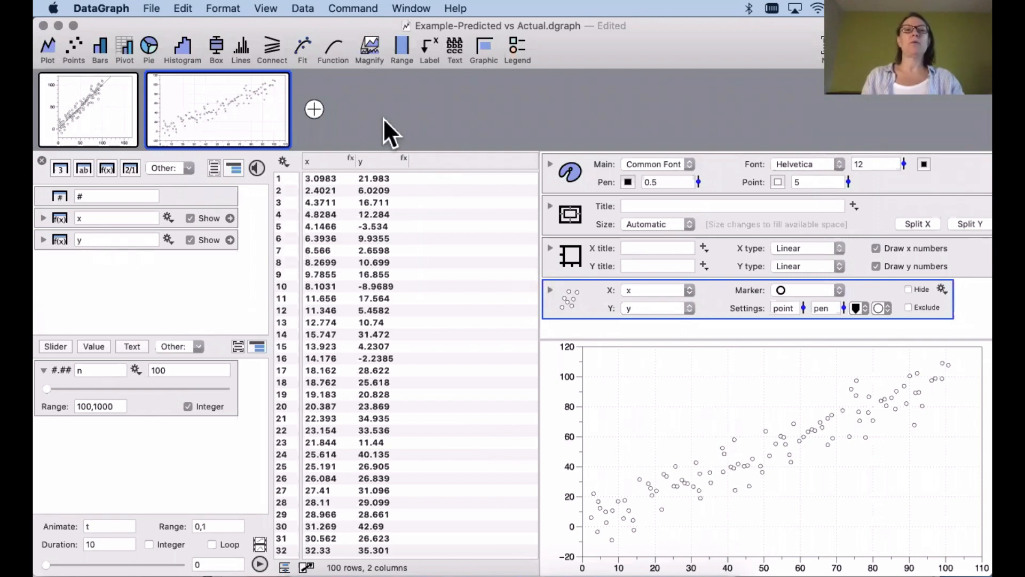
{"action": "left_click", "coordinate": [334, 46]}
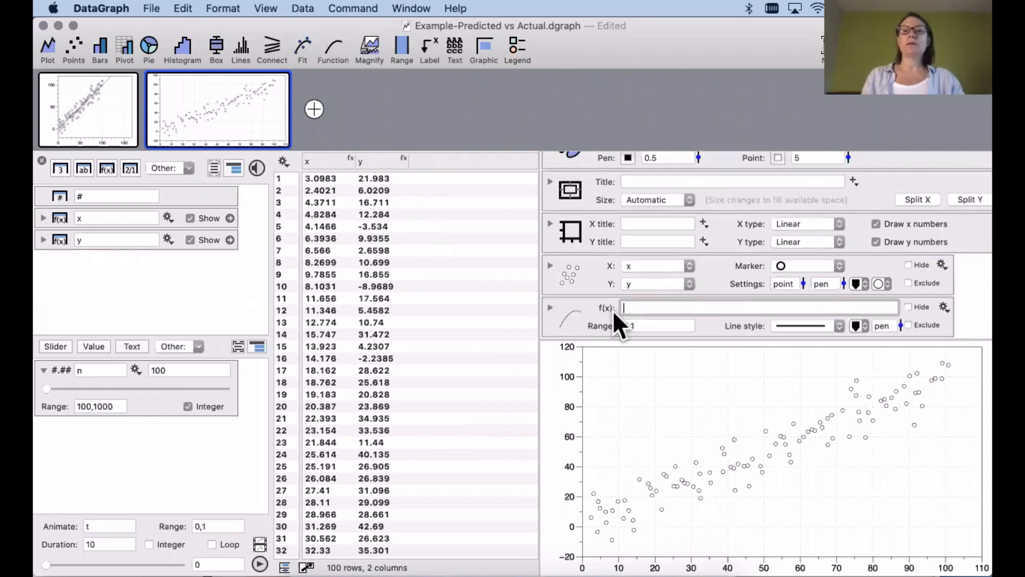
Define the new graph's function as x, following the function inside the first graph's Slope = 1 group
{"action": "left_click", "coordinate": [84, 110]}
{"action": "scroll", "coordinate": [585, 277], "scroll_direction": "down", "scroll_amount": 3}
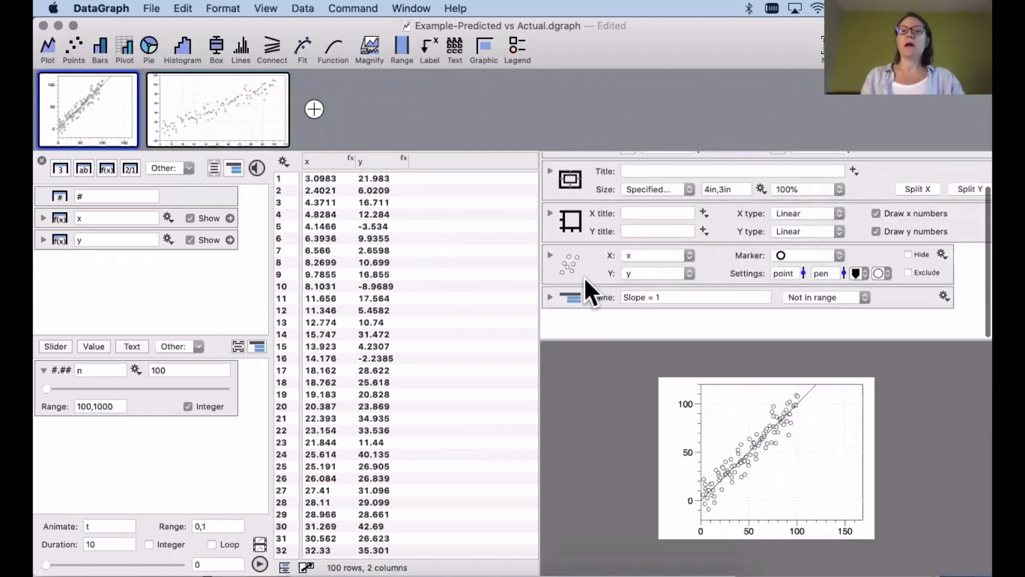
{"action": "left_click", "coordinate": [552, 321]}
{"action": "scroll", "coordinate": [608, 262], "scroll_direction": "down", "scroll_amount": 5}
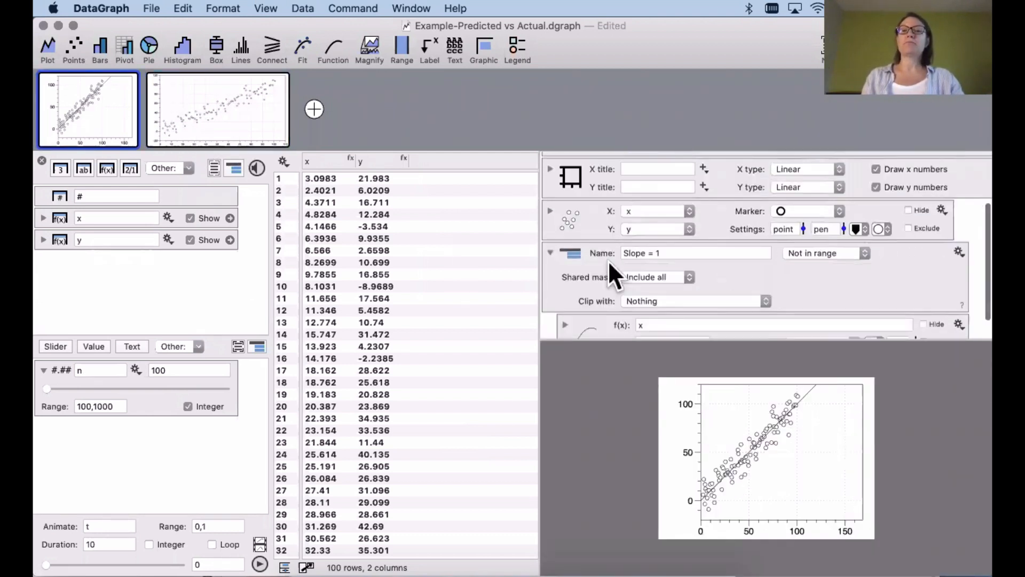
{"action": "left_click", "coordinate": [598, 305]}
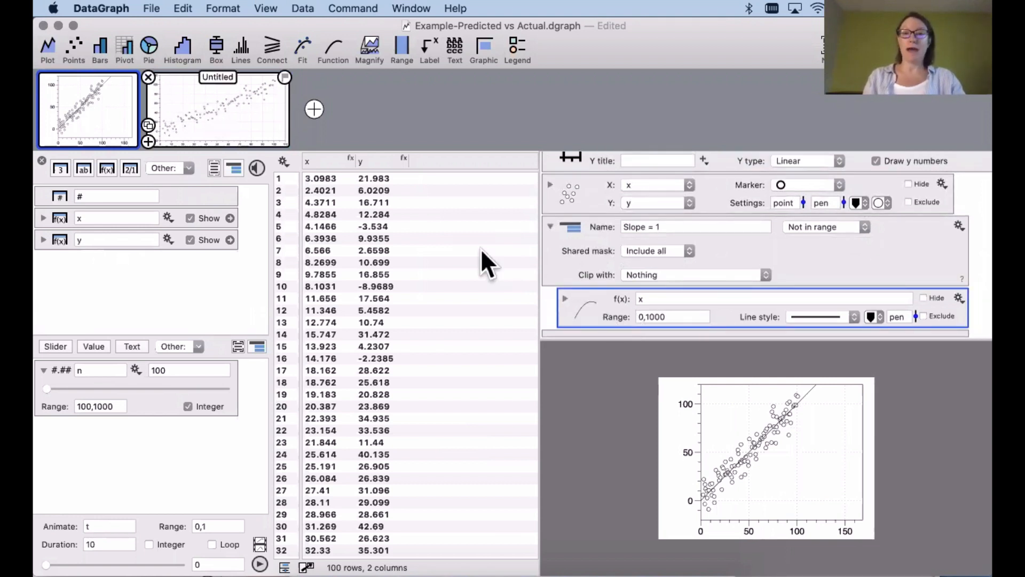
{"action": "left_click", "coordinate": [640, 331]}
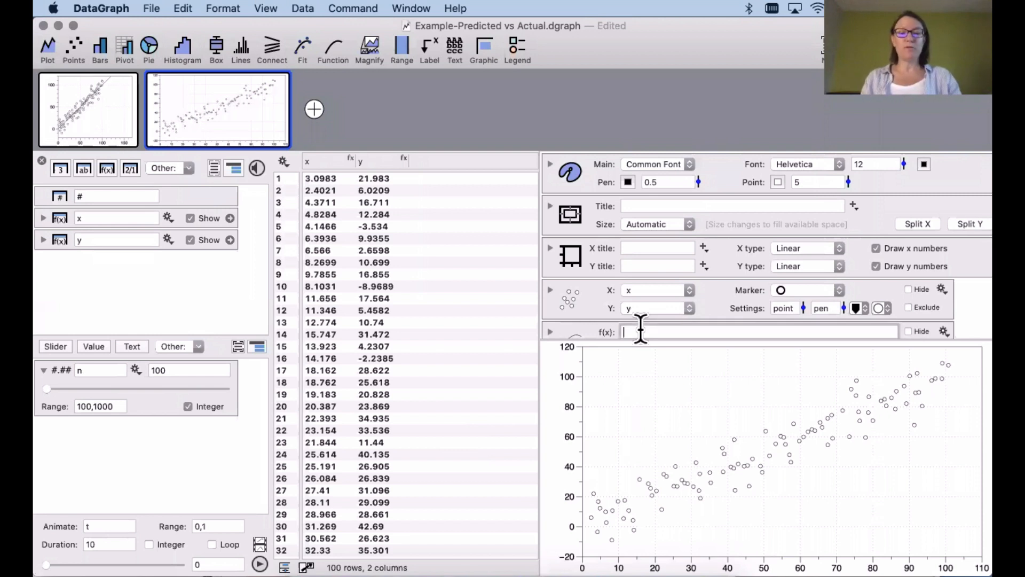
{"action": "type", "text": "x"}
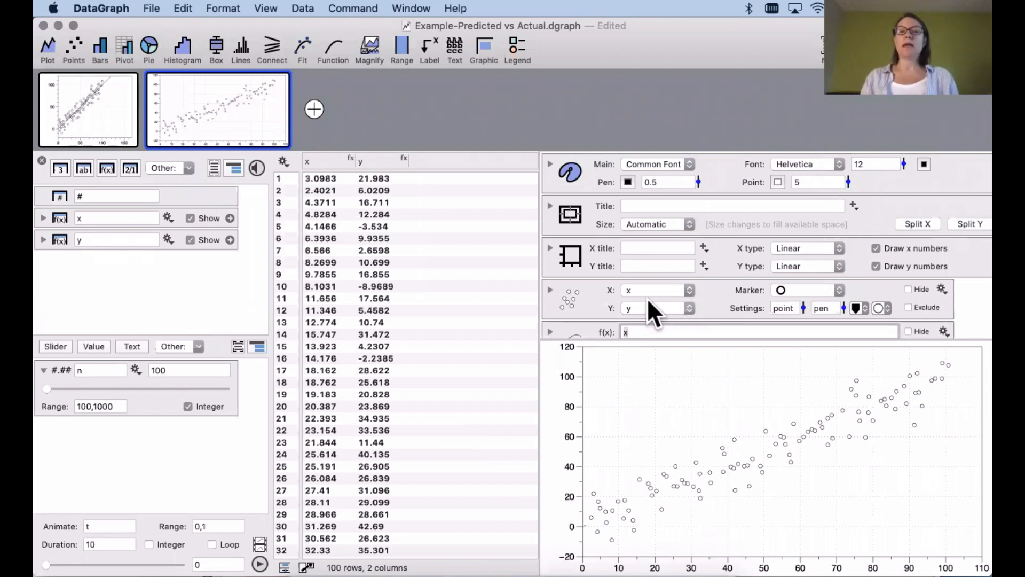
{"action": "key", "text": "Return"}
Fill the point markers of the new graph with red
{"action": "left_click", "coordinate": [592, 315]}
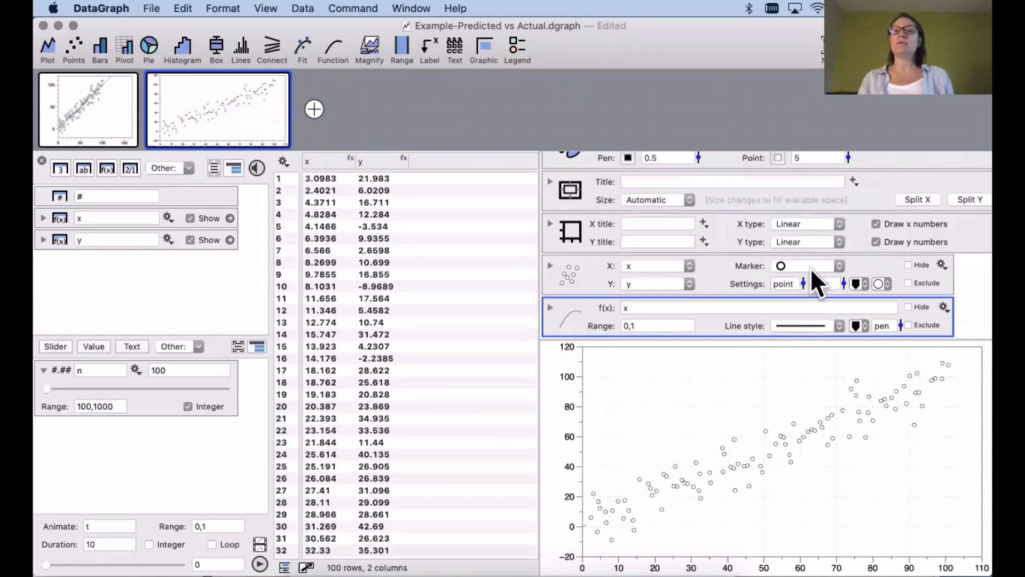
{"action": "left_click", "coordinate": [888, 285]}
{"action": "left_click", "coordinate": [826, 382]}
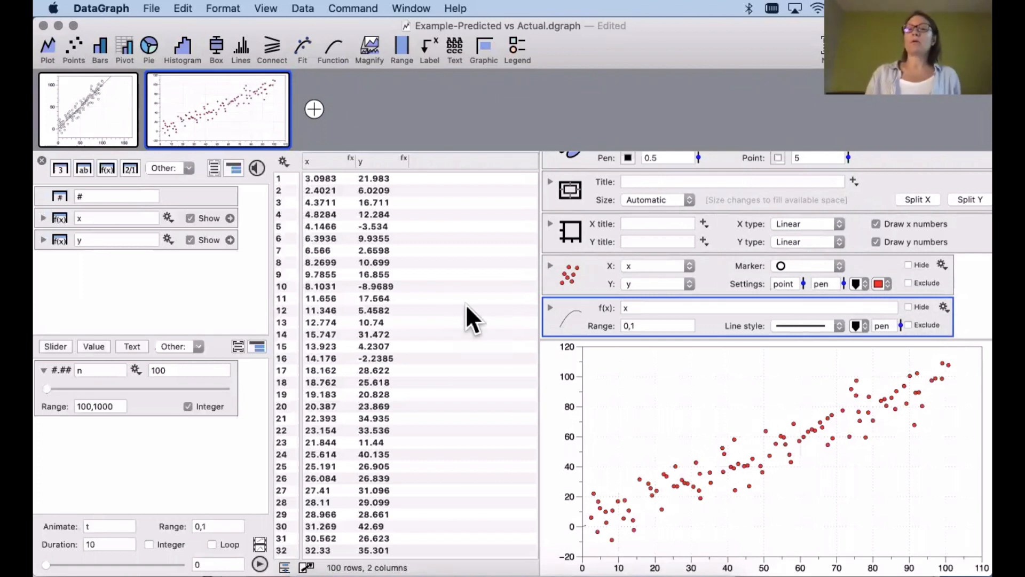
Zoom the axes in on the origin to inspect the short function line, and restore both full axis ranges
{"action": "left_click", "coordinate": [643, 326]}
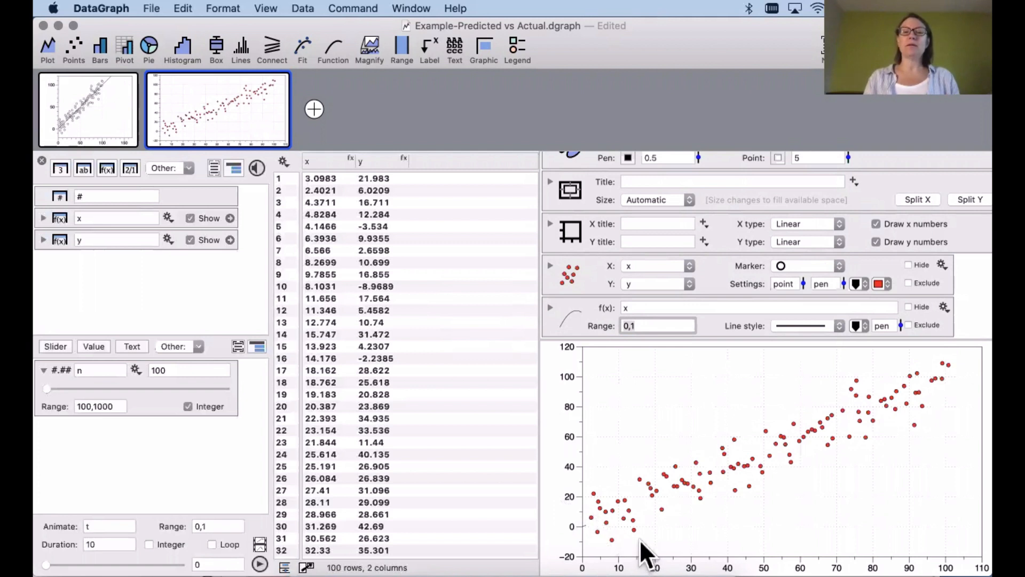
{"action": "left_click_drag", "start_coordinate": [640, 542], "coordinate": [560, 499]}
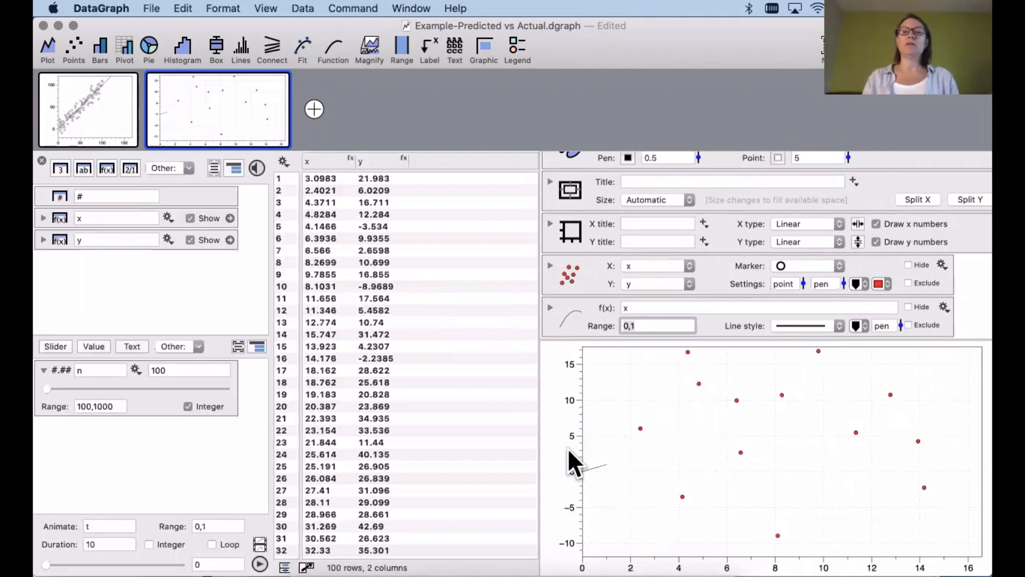
{"action": "left_click_drag", "start_coordinate": [568, 451], "coordinate": [562, 445]}
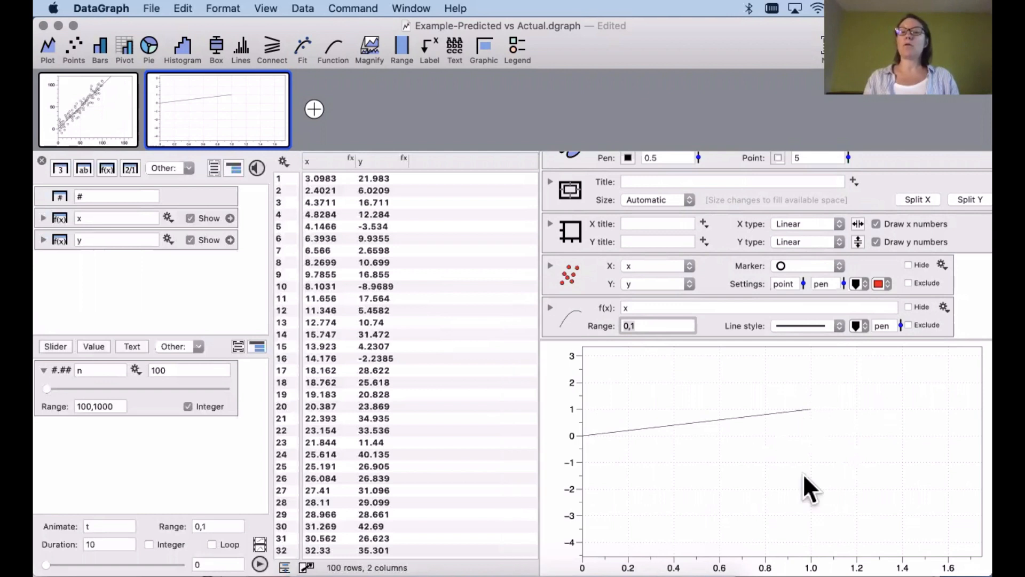
{"action": "left_click", "coordinate": [858, 224]}
{"action": "left_click", "coordinate": [858, 242]}
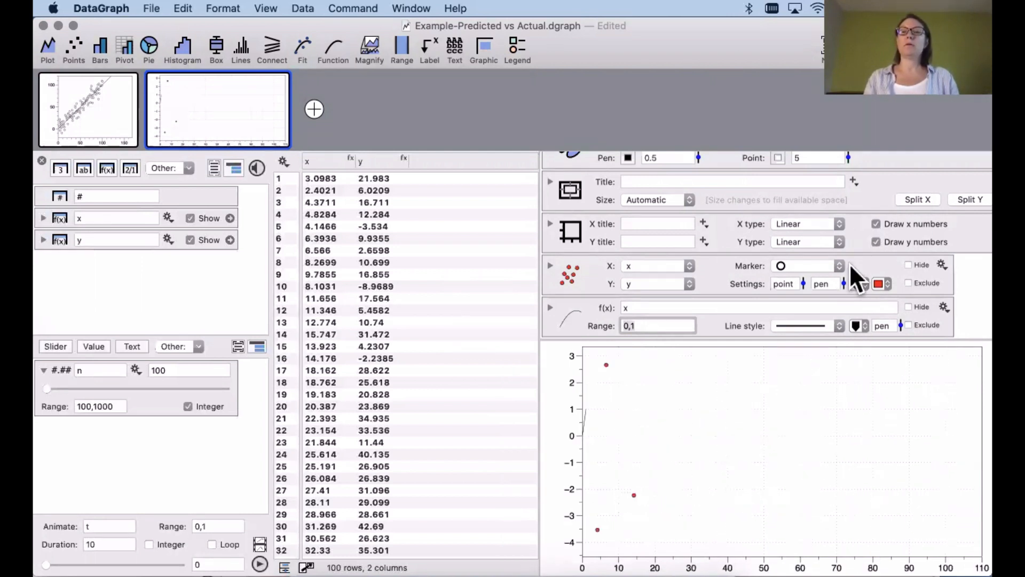
Set the function's range to 0,1000
{"action": "left_click", "coordinate": [662, 326]}
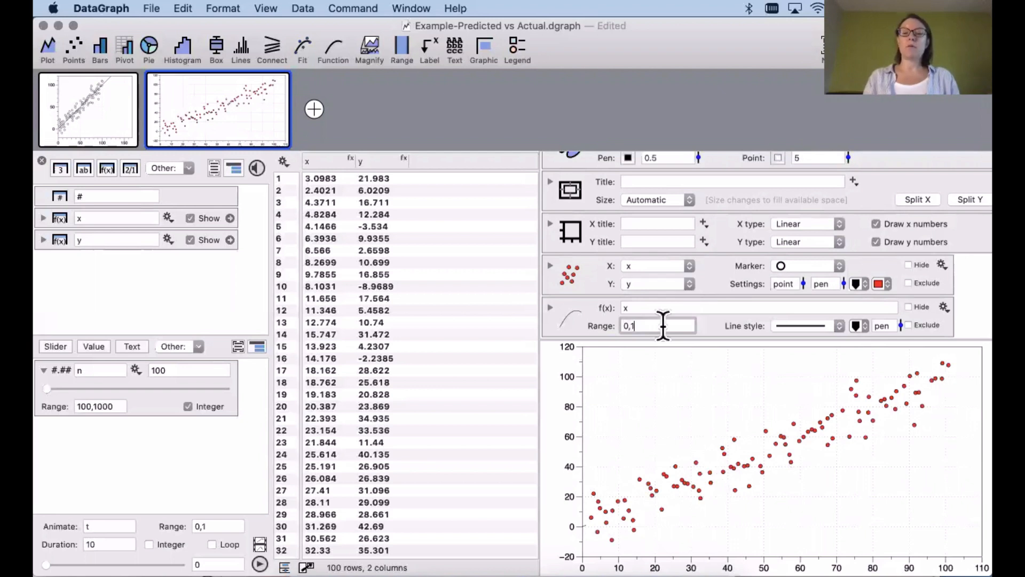
{"action": "type", "text": "000"}
{"action": "key", "text": "Return"}
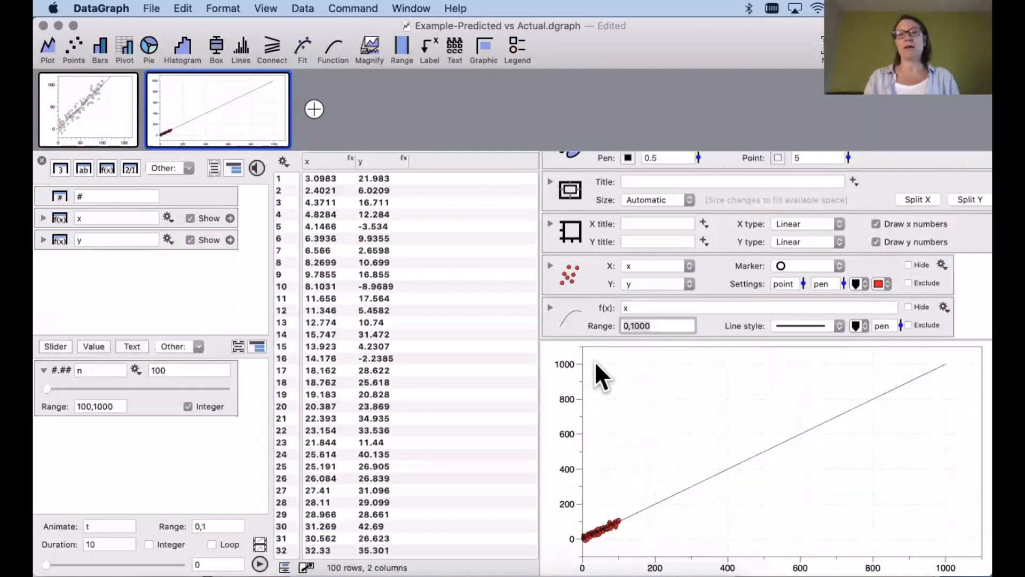
Group the function command and set the group to Not in range
{"action": "left_click", "coordinate": [578, 320]}
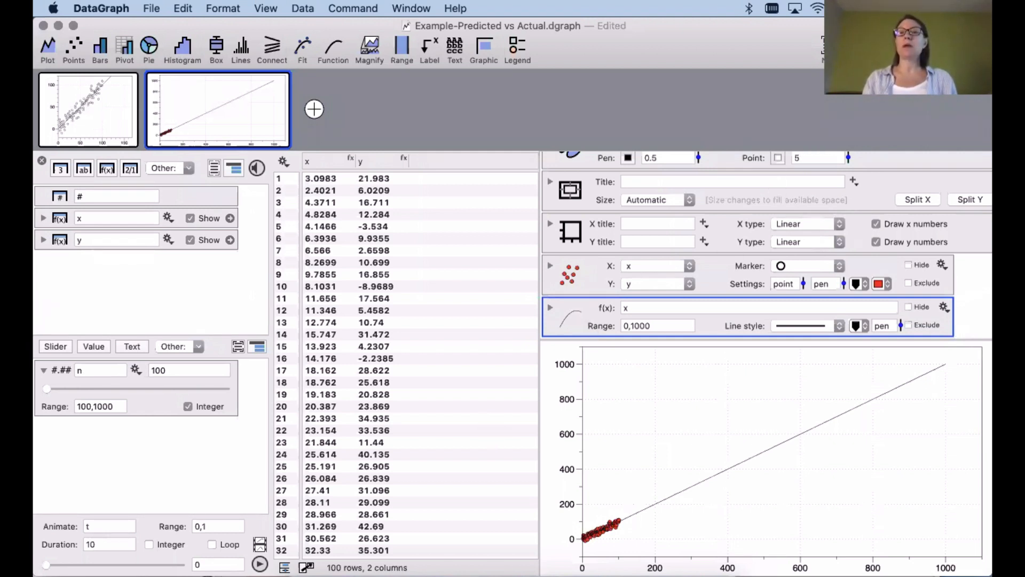
{"action": "left_click", "coordinate": [862, 49]}
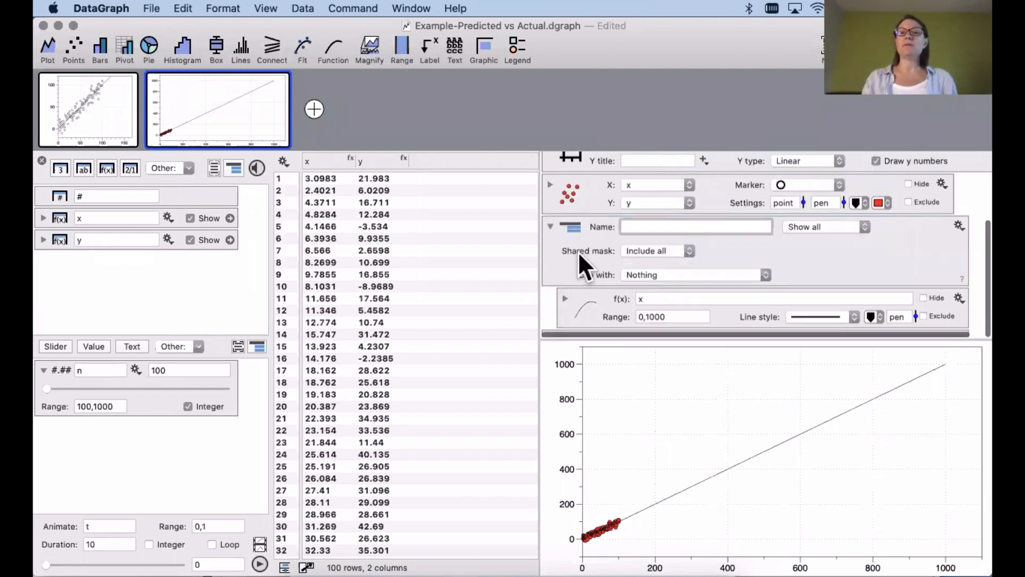
{"action": "left_click", "coordinate": [822, 223]}
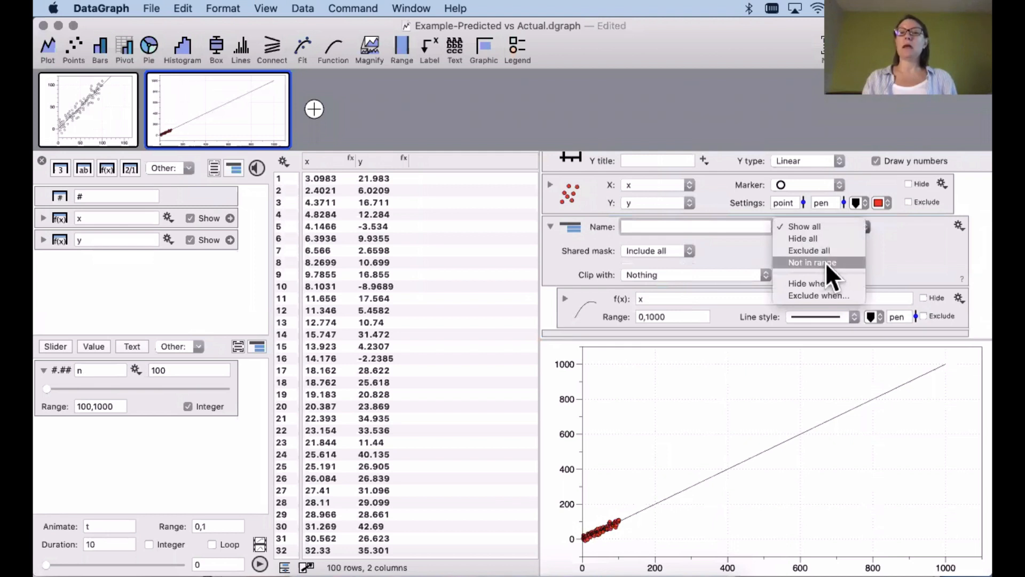
{"action": "left_click", "coordinate": [840, 262]}
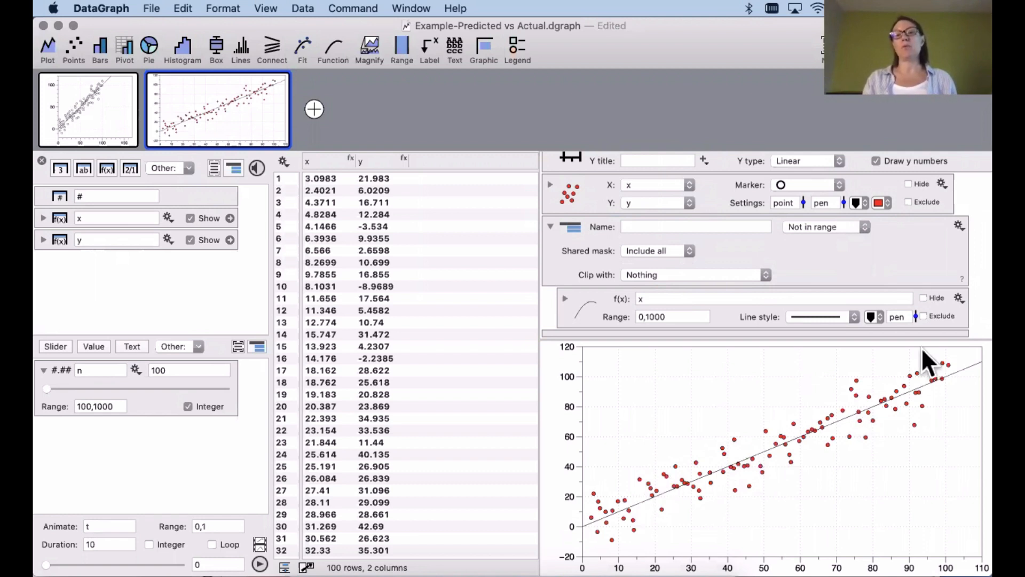
Undo the group's range setting and the grouping of the function
{"action": "key", "text": "super+z"}
{"action": "key", "text": "super+z"}
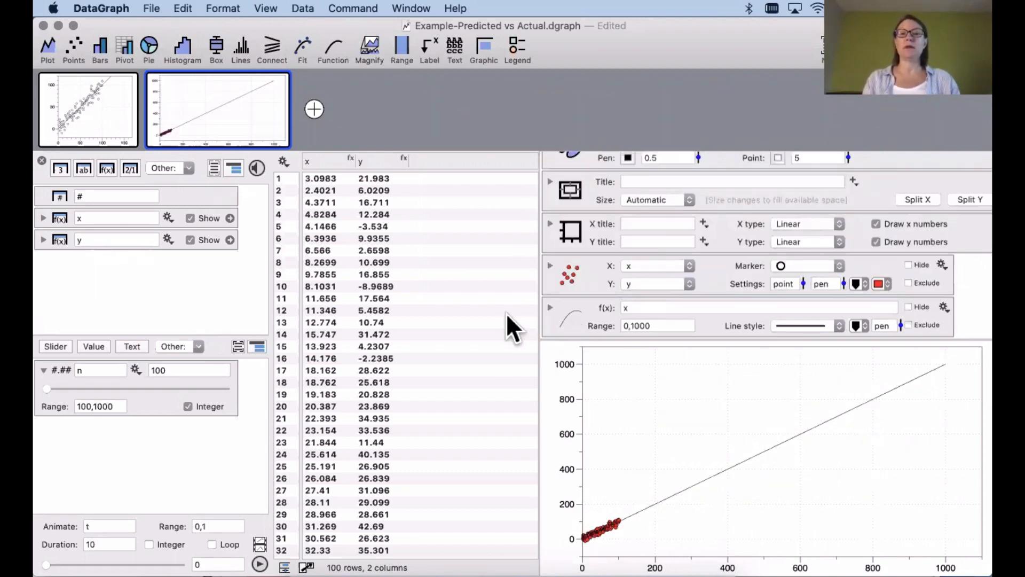
Put the function command back into a group and set that group to Not in range
{"action": "left_click", "coordinate": [550, 311]}
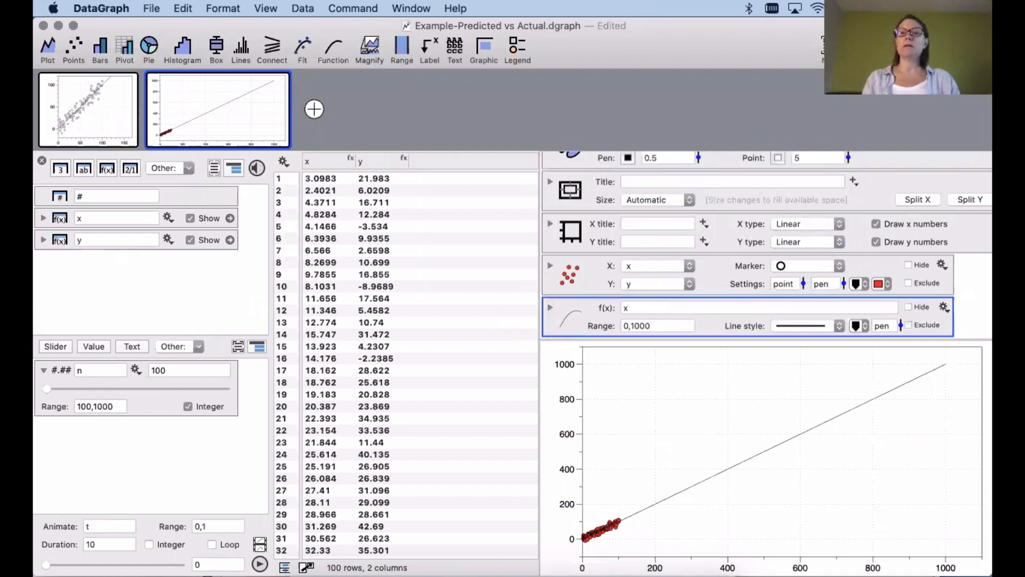
{"action": "key", "text": "super+g"}
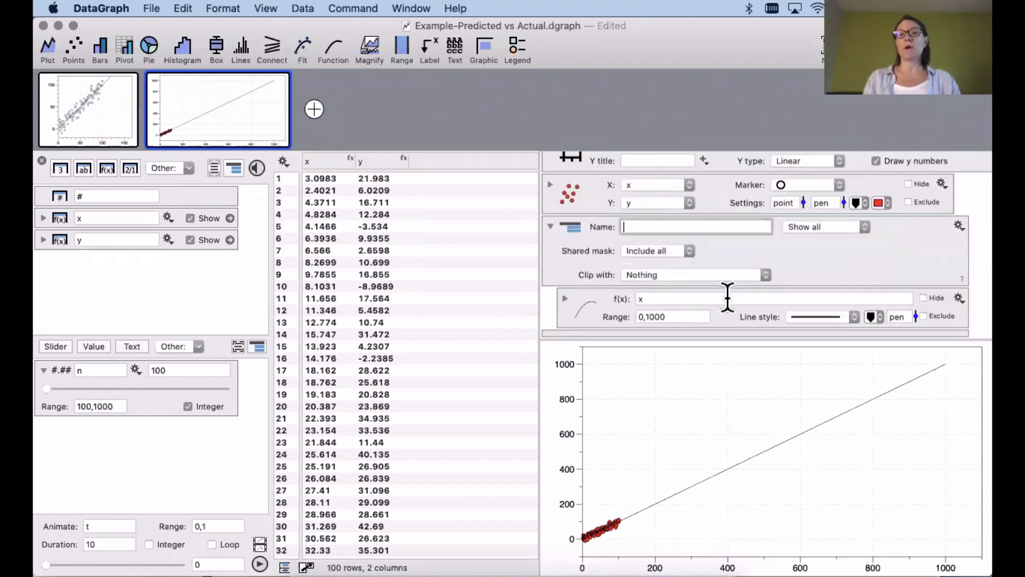
{"action": "left_click", "coordinate": [827, 227]}
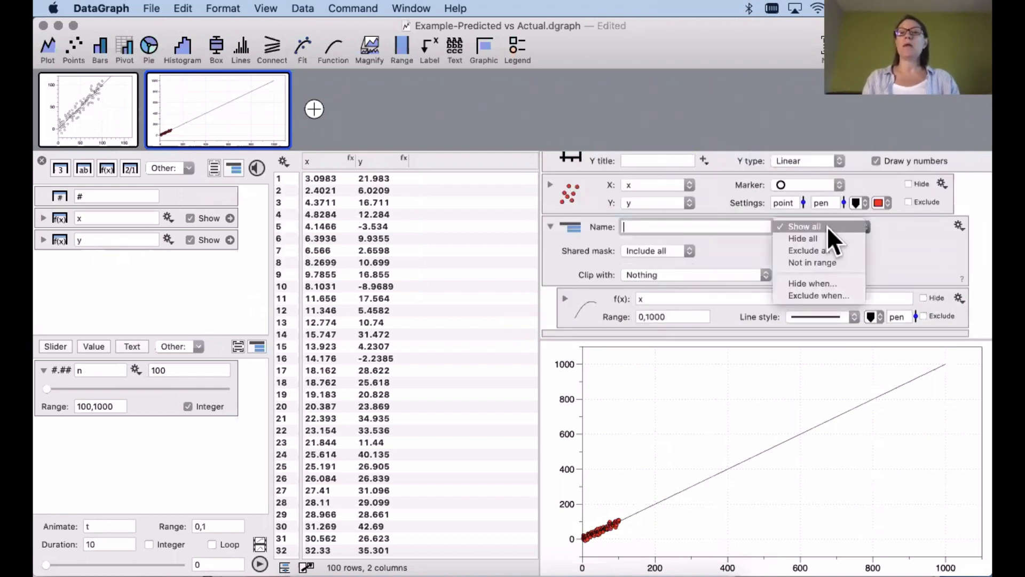
{"action": "left_click", "coordinate": [836, 264]}
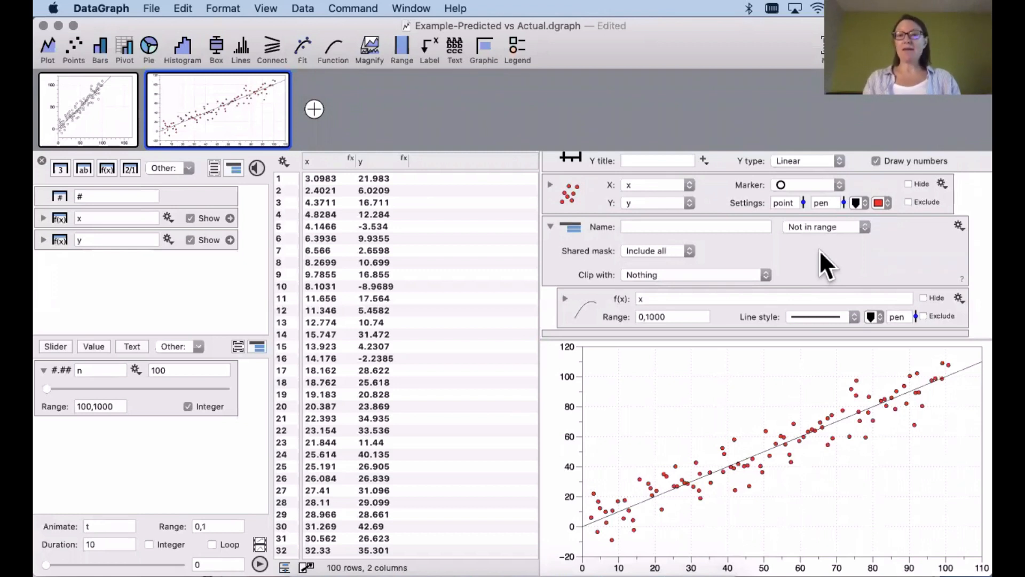
Delete the unnamed group together with the function inside it
{"action": "left_click", "coordinate": [557, 228]}
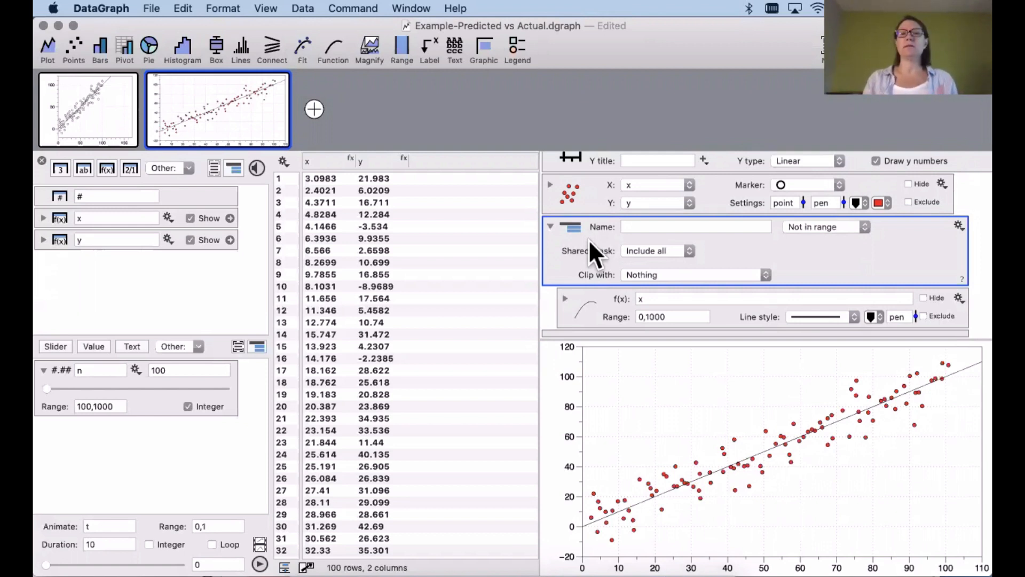
{"action": "key", "text": "Delete"}
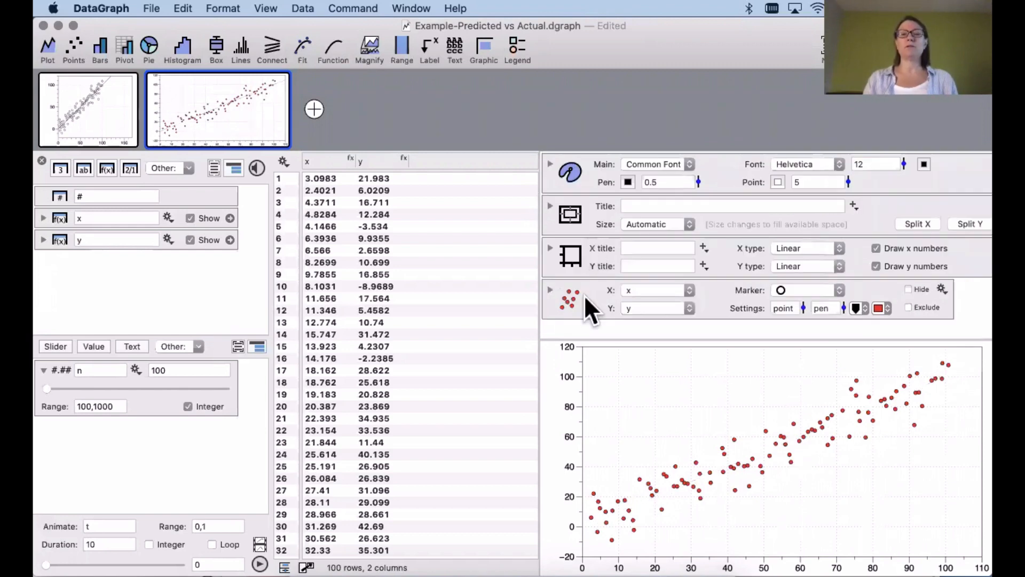
Copy the Slope = 1 group from the first graph into the second graph
{"action": "left_click", "coordinate": [573, 295]}
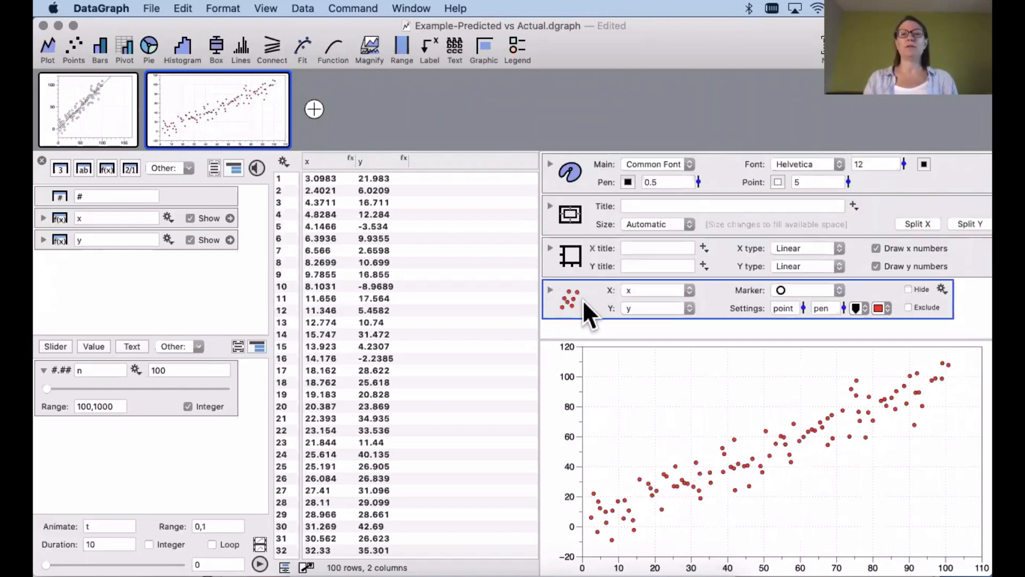
{"action": "left_click", "coordinate": [114, 102]}
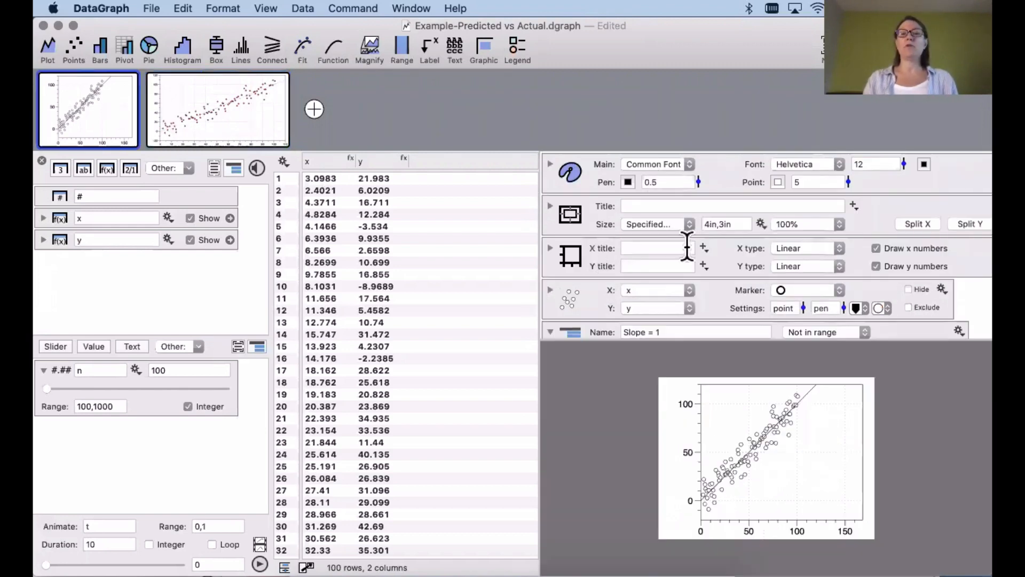
{"action": "scroll", "coordinate": [641, 277], "scroll_direction": "down", "scroll_amount": 5}
{"action": "left_click", "coordinate": [587, 245]}
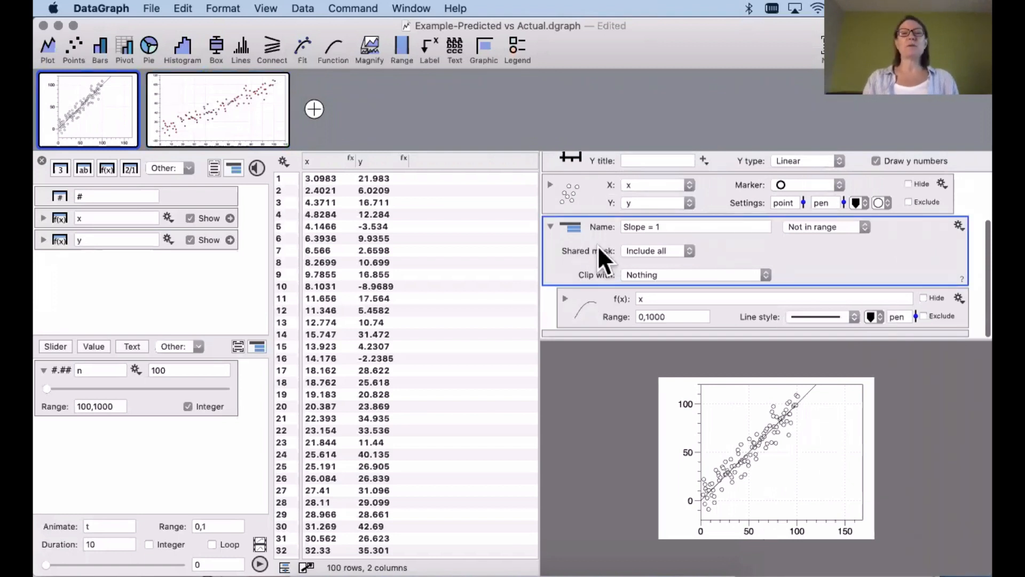
{"action": "left_click_drag", "start_coordinate": [598, 246], "coordinate": [207, 104]}
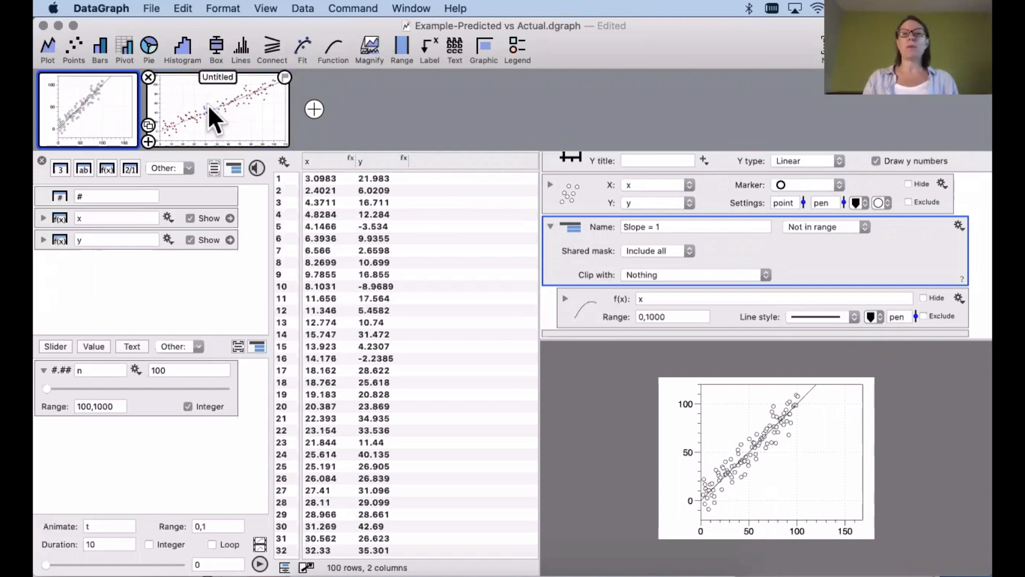
Open the second graph and collapse its Slope = 1 group
{"action": "left_click", "coordinate": [207, 104]}
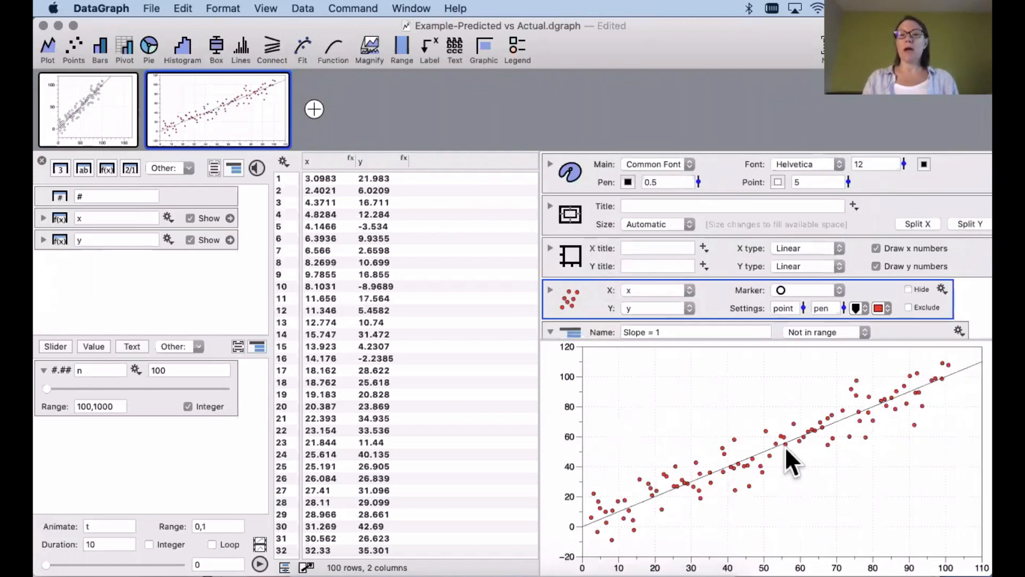
{"action": "scroll", "coordinate": [727, 249], "scroll_direction": "down", "scroll_amount": 3}
{"action": "left_click", "coordinate": [577, 250]}
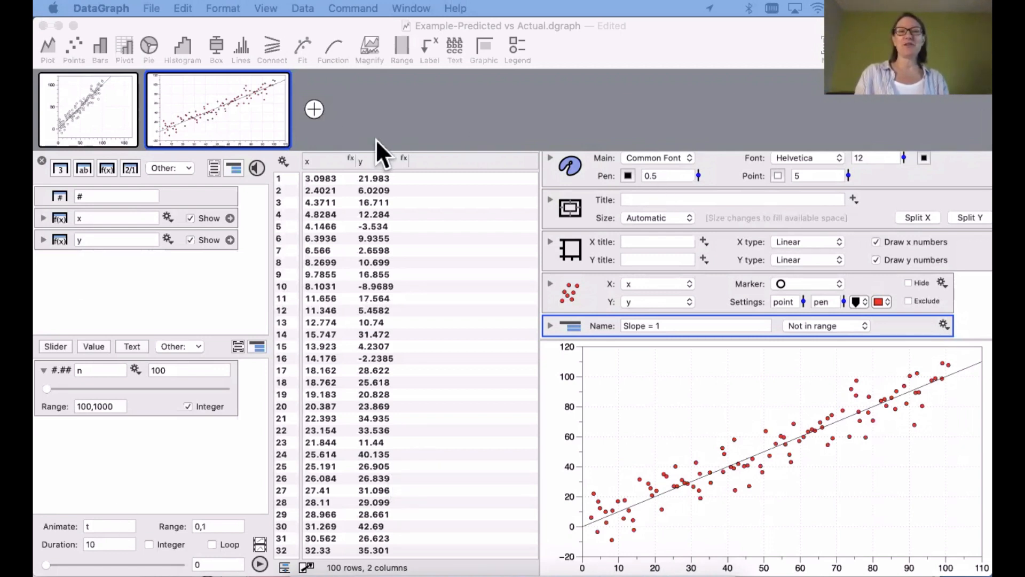
Add a third graph and plot the x and y columns in it with a Points command
{"action": "left_click", "coordinate": [315, 110]}
{"action": "left_click", "coordinate": [314, 110]}
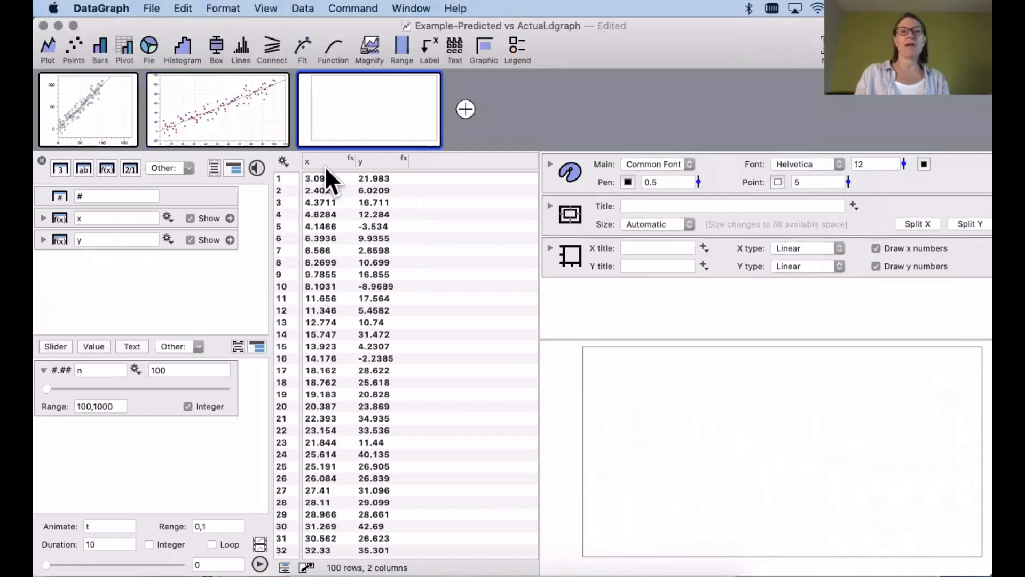
{"action": "left_click_drag", "start_coordinate": [322, 167], "coordinate": [388, 157]}
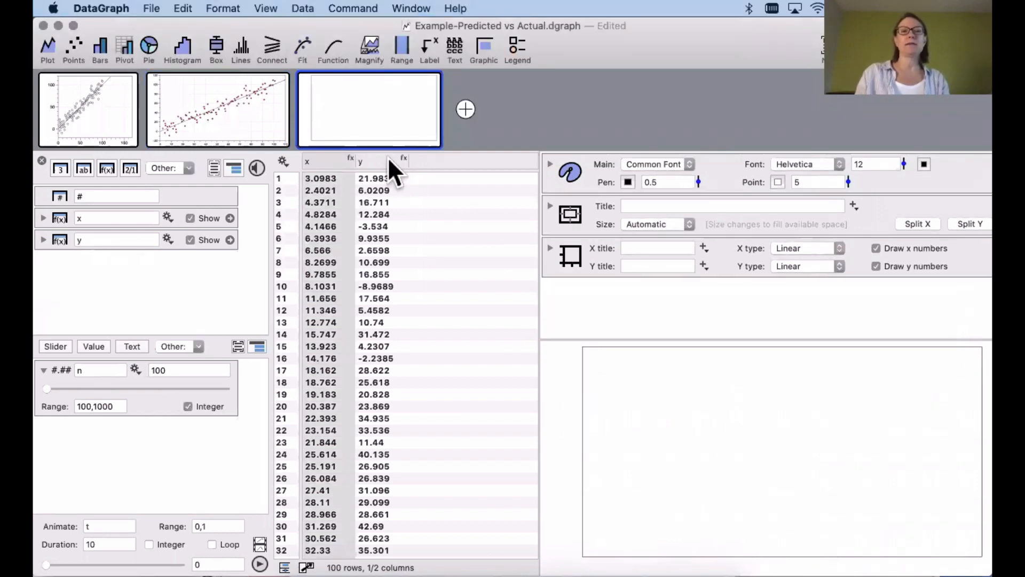
{"action": "left_click", "coordinate": [75, 45]}
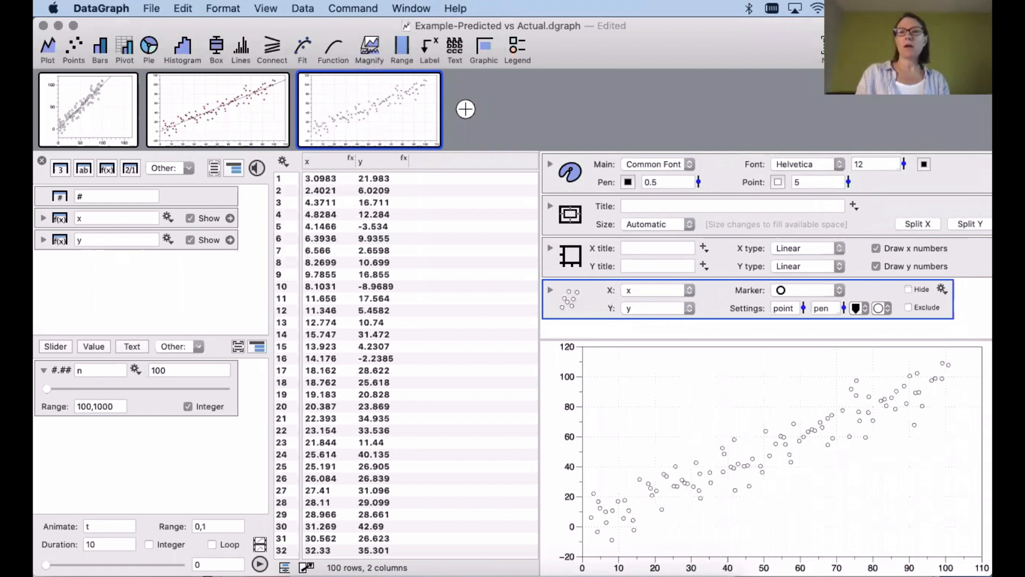
Group the third graph's Points command, pull it out of the group and put it back inside
{"action": "key", "text": "super+g"}
{"action": "left_click", "coordinate": [580, 307]}
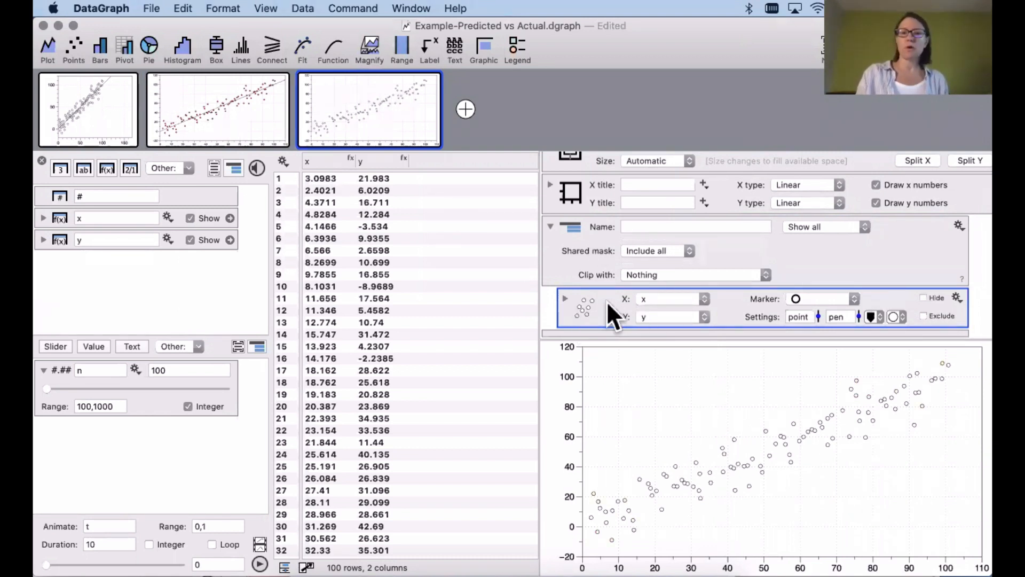
{"action": "left_click_drag", "start_coordinate": [600, 303], "coordinate": [579, 223]}
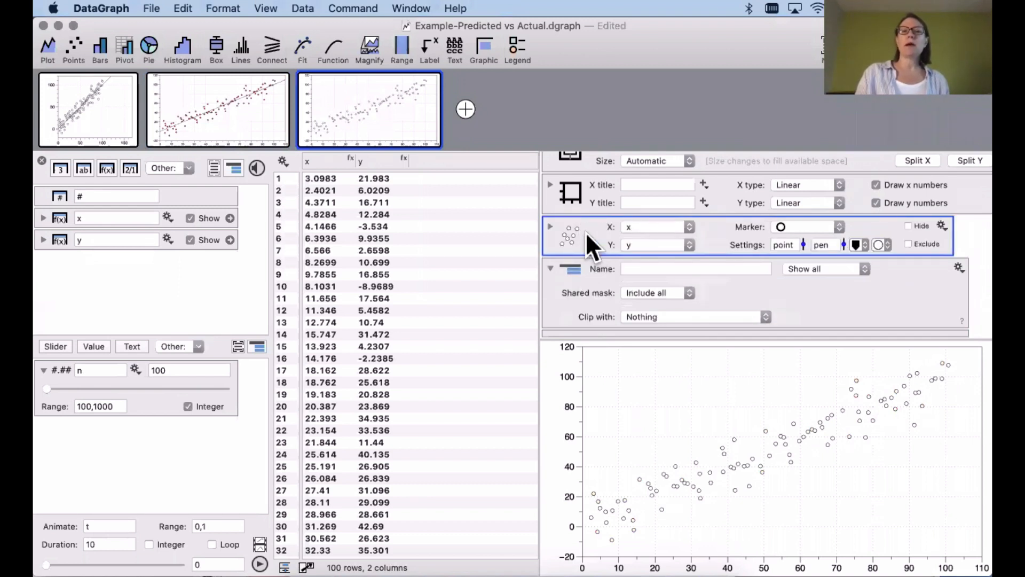
{"action": "left_click_drag", "start_coordinate": [595, 304], "coordinate": [597, 318]}
{"action": "scroll", "coordinate": [598, 224], "scroll_direction": "down", "scroll_amount": 1}
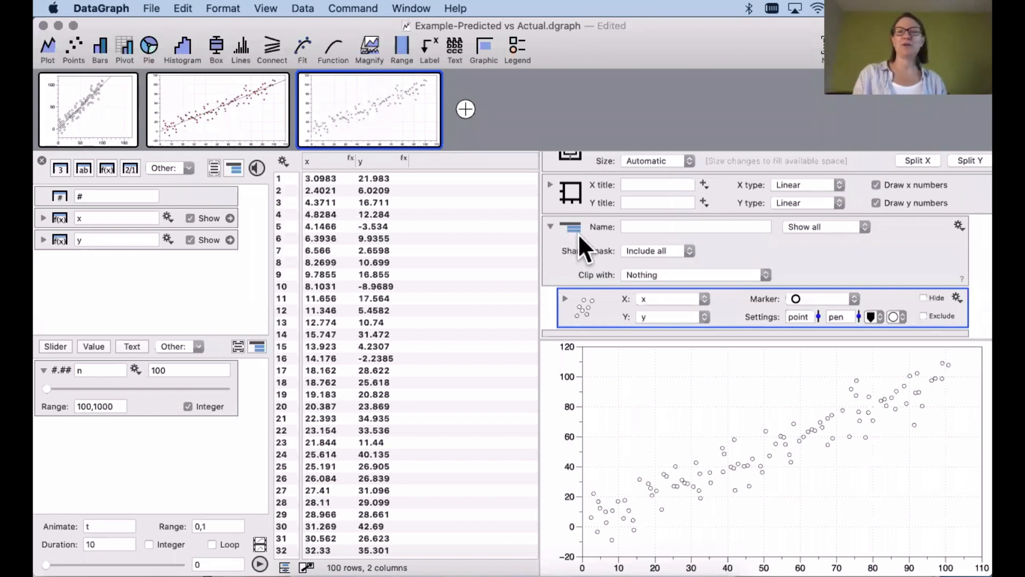
Delete the unnamed group with its Points command from the third graph and return to the second graph
{"action": "left_click", "coordinate": [577, 234]}
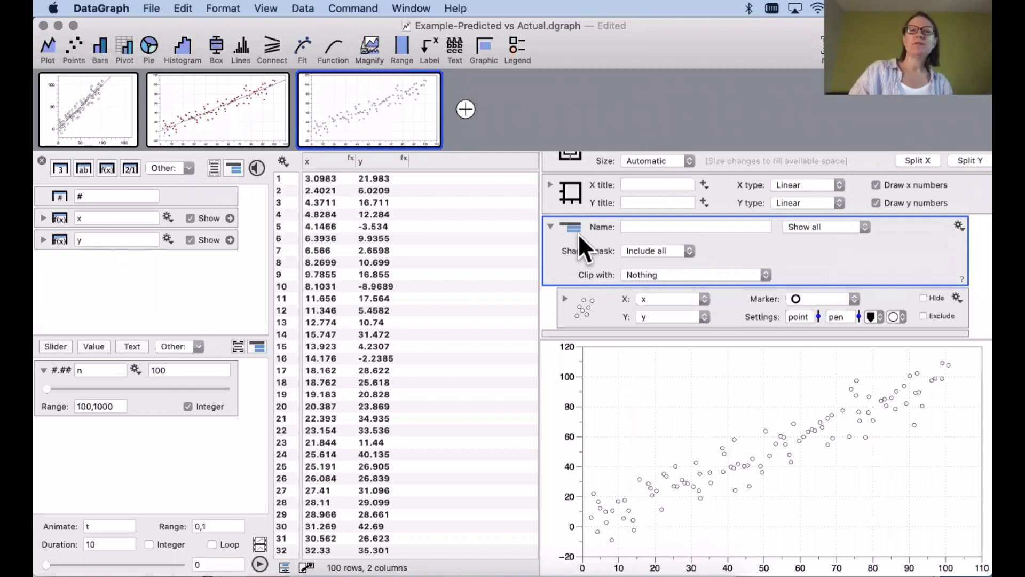
{"action": "key", "text": "Delete"}
{"action": "left_click", "coordinate": [232, 104]}
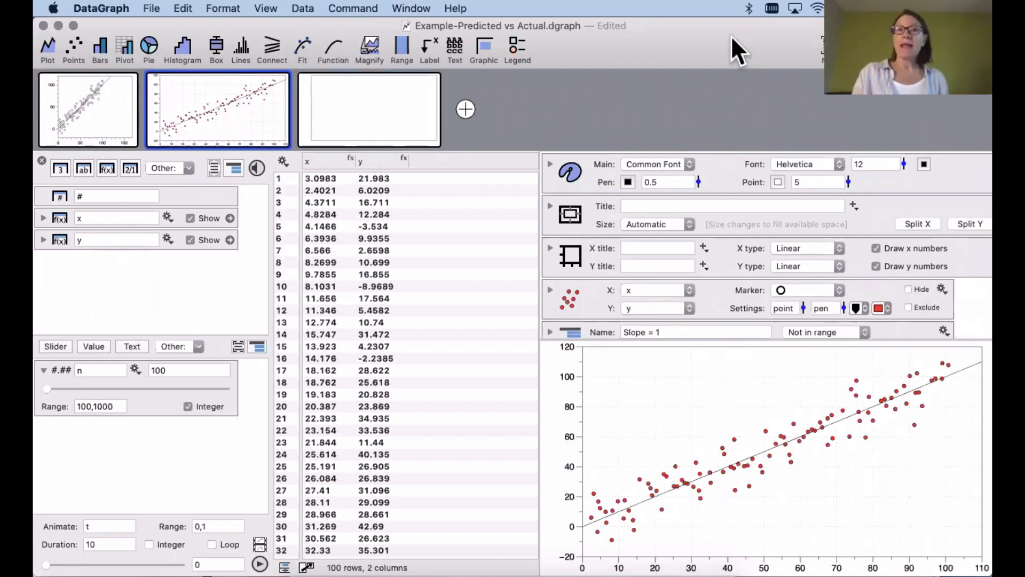
Move the Example-Predicted vs Actual window aside and bring the Table of Commands.dgraph window fully into view
{"action": "left_click_drag", "start_coordinate": [385, 24], "coordinate": [0, 11]}
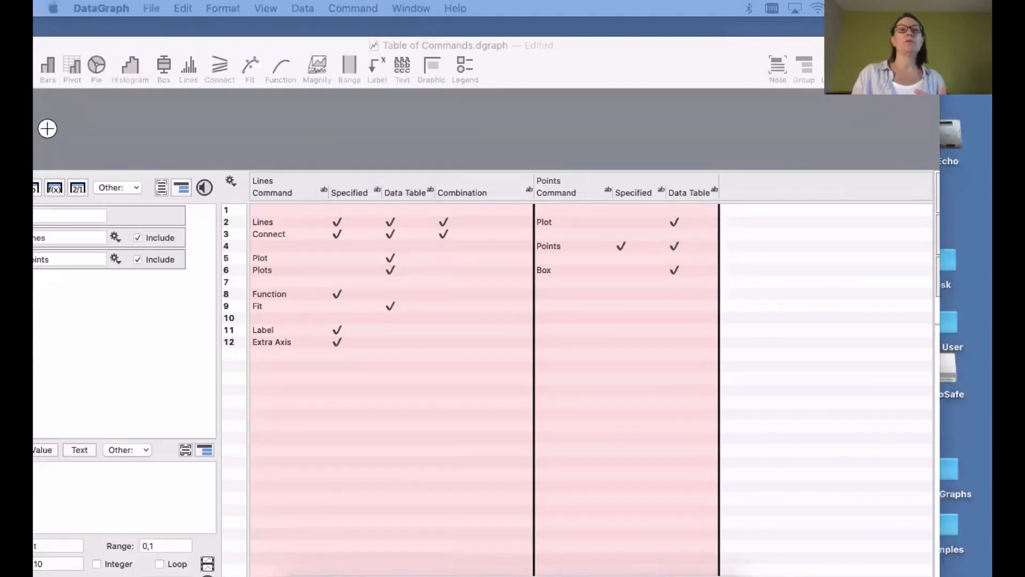
{"action": "left_click_drag", "start_coordinate": [644, 60], "coordinate": [716, 47]}
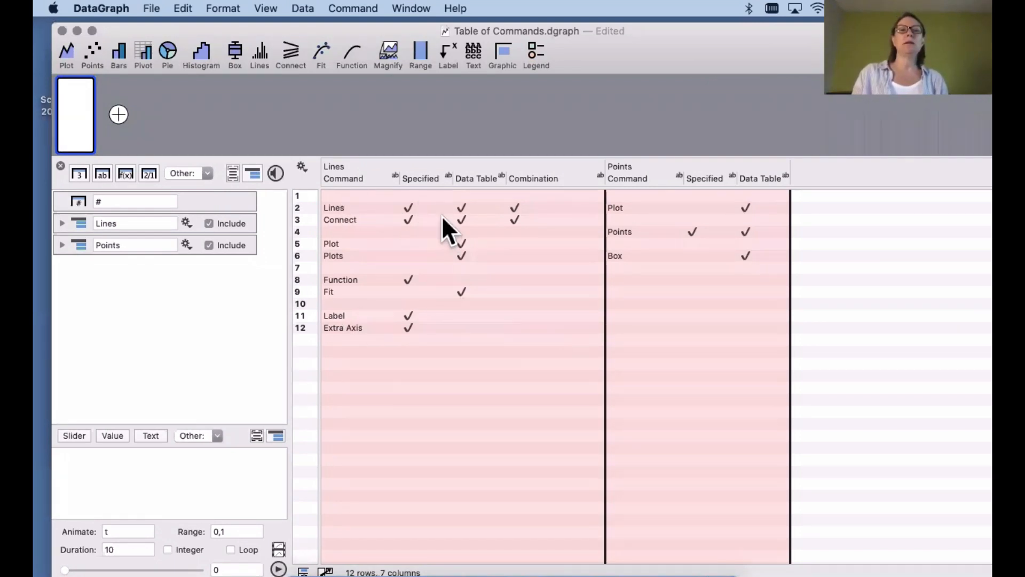
{"action": "left_click", "coordinate": [415, 205]}
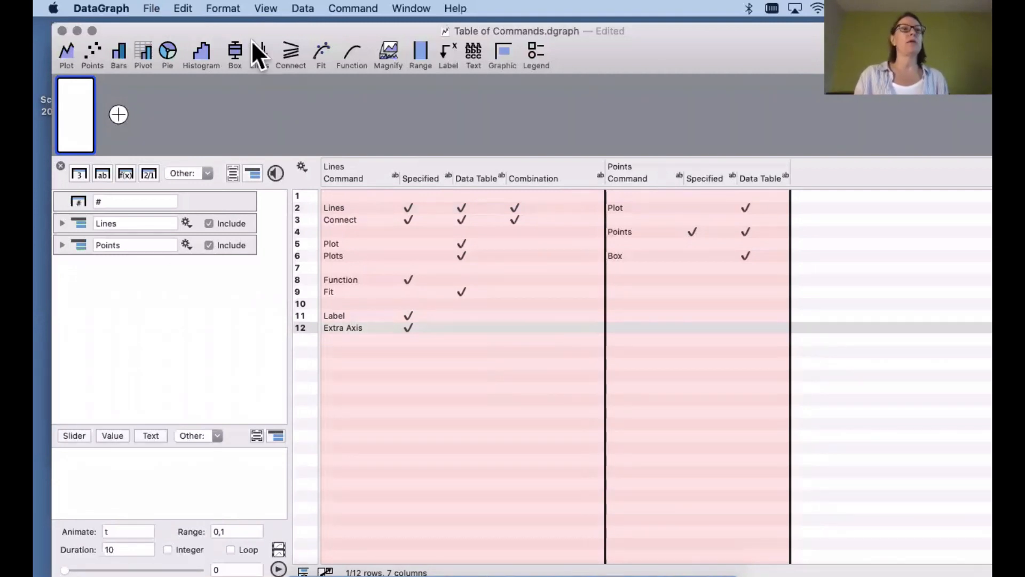
Open the Character Viewer for emoji and symbols and place it beside the table's Specified column
{"action": "left_click", "coordinate": [152, 8]}
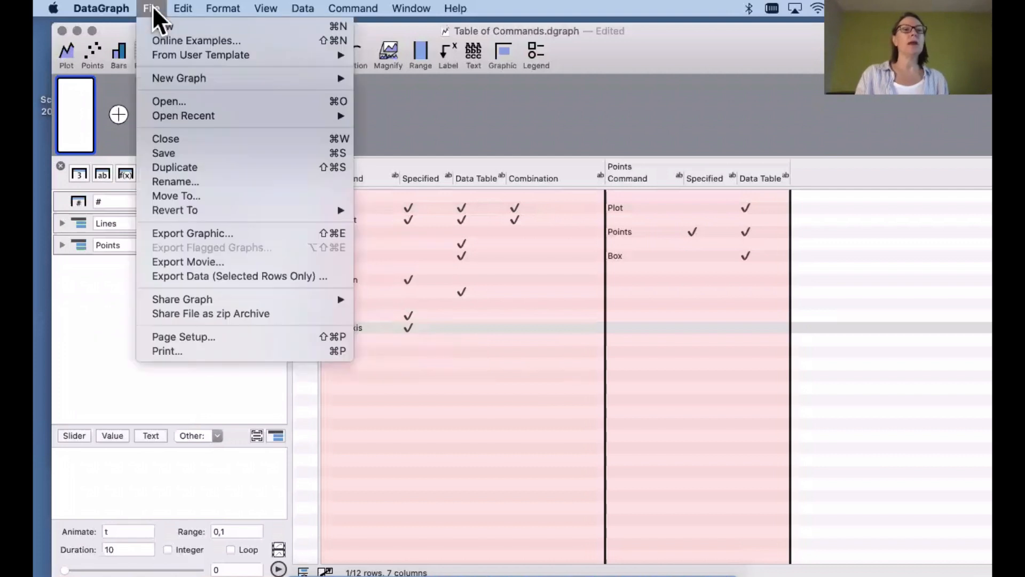
{"action": "mouse_move", "coordinate": [185, 8]}
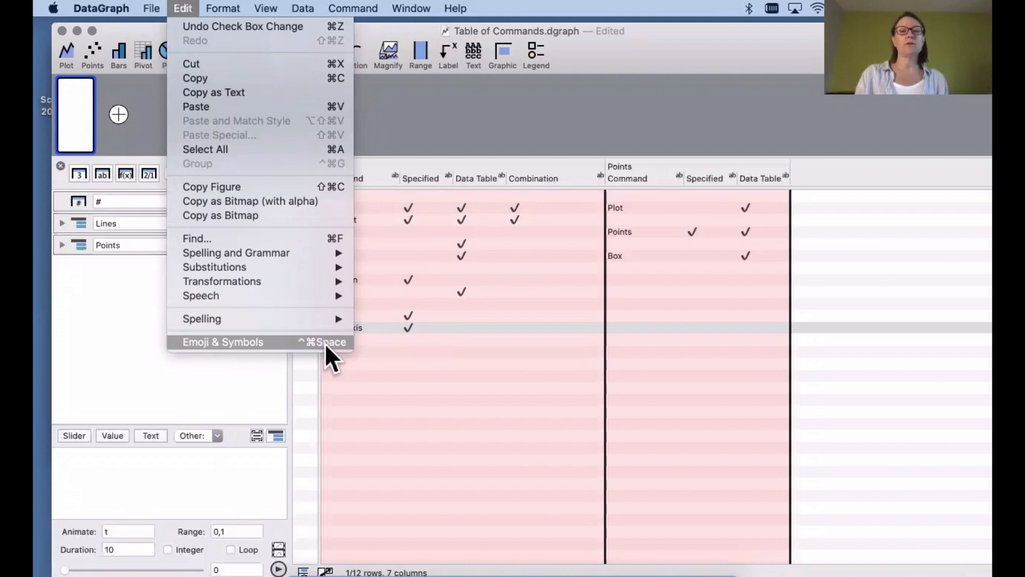
{"action": "left_click", "coordinate": [379, 349]}
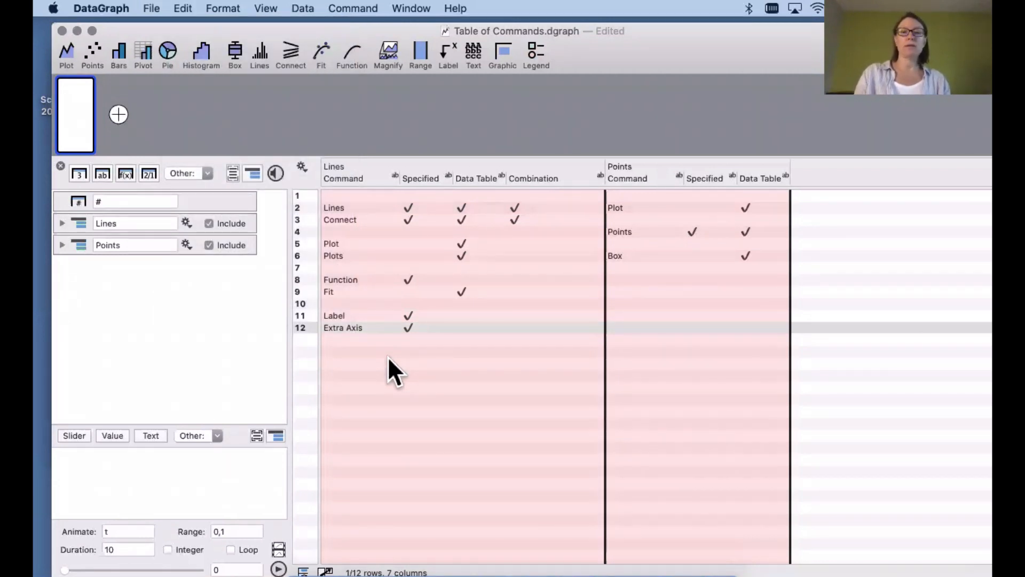
{"action": "key", "text": "ctrl+super+space"}
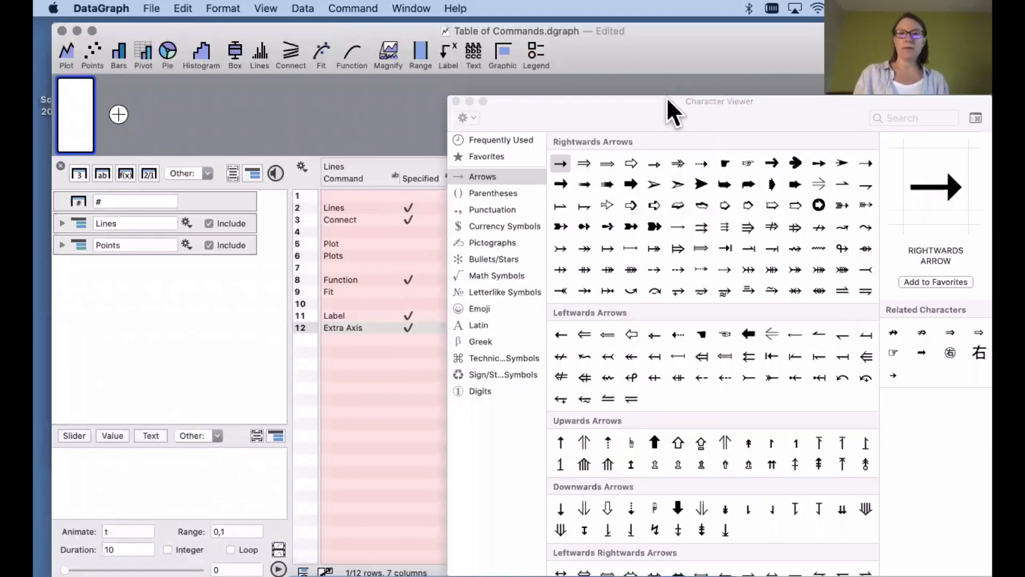
{"action": "mouse_move", "coordinate": [662, 107]}
{"action": "left_mouse_down"}
{"action": "mouse_move", "coordinate": [594, 102]}
{"action": "mouse_move", "coordinate": [719, 130]}
{"action": "mouse_move", "coordinate": [679, 113]}
{"action": "left_mouse_up"}
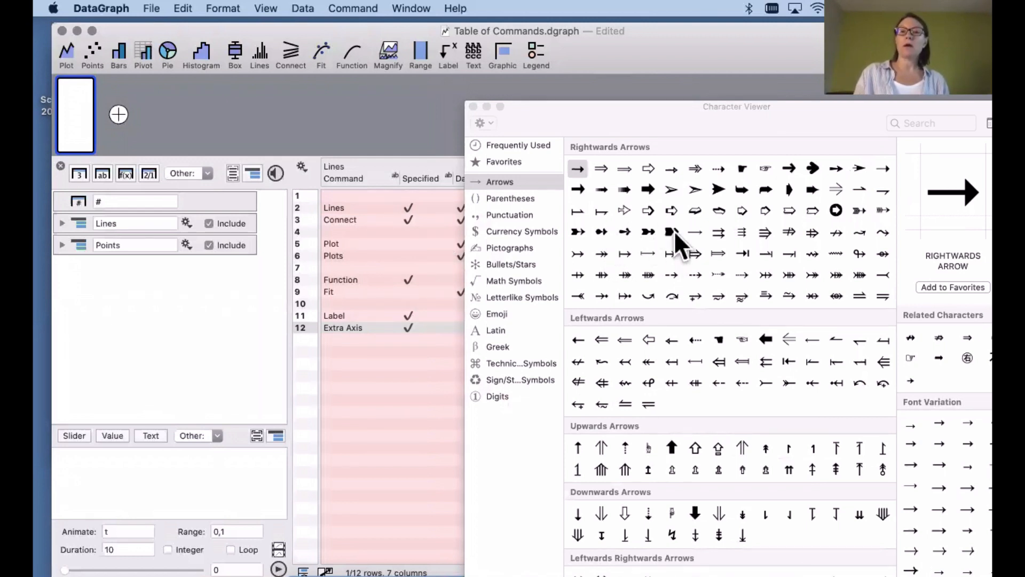
Replace the check mark in the Specified cell of the Lines row with the black rightwards arrow symbol
{"action": "left_click", "coordinate": [417, 206]}
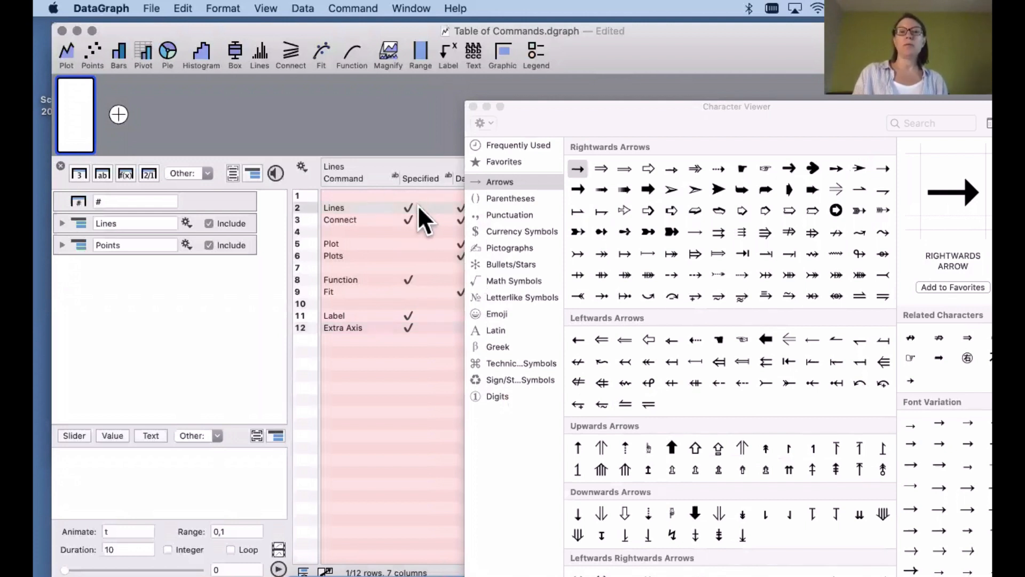
{"action": "double_click", "coordinate": [412, 205]}
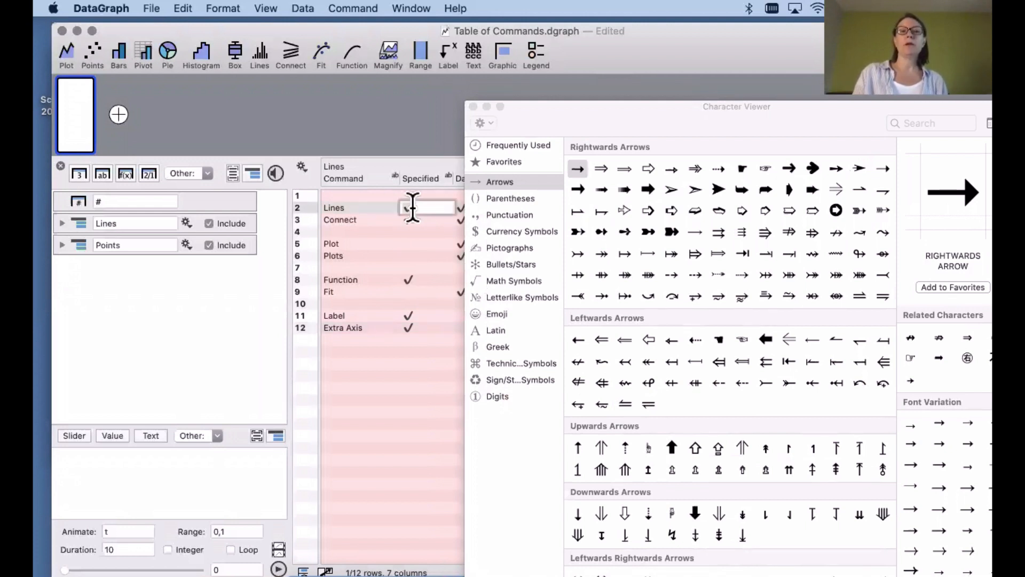
{"action": "key", "text": "BackSpace"}
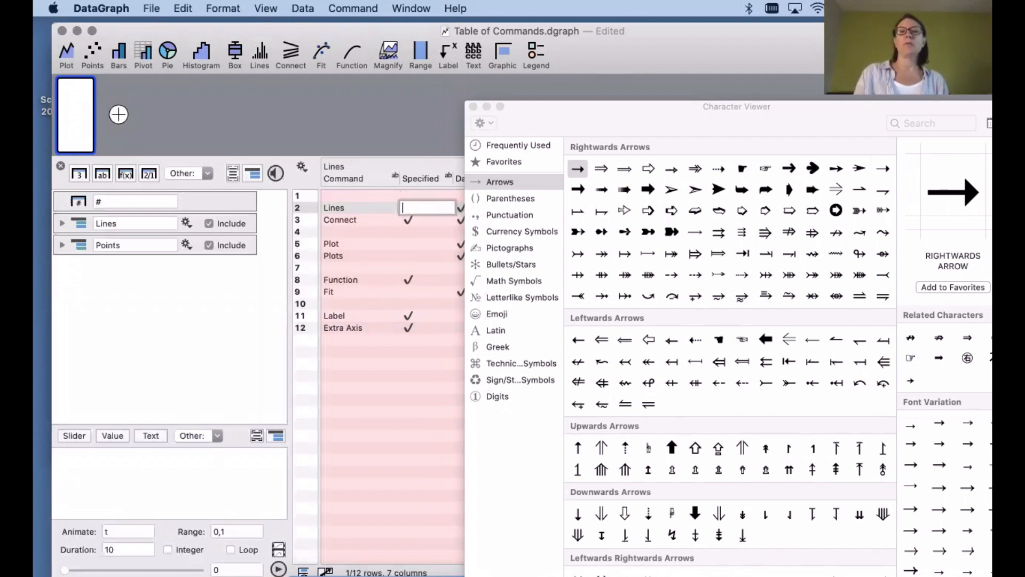
{"action": "double_click", "coordinate": [648, 190]}
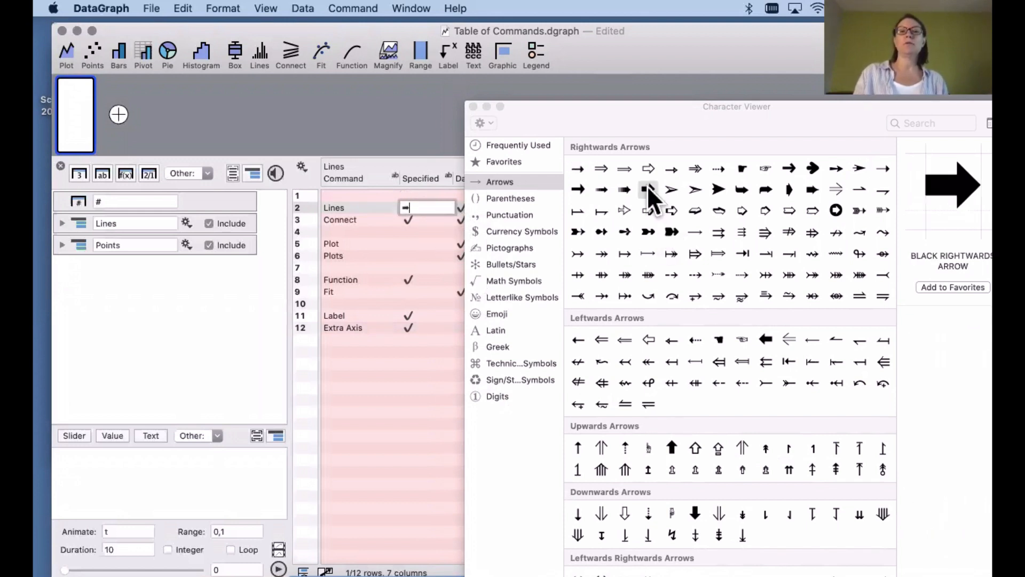
{"action": "left_click", "coordinate": [424, 227]}
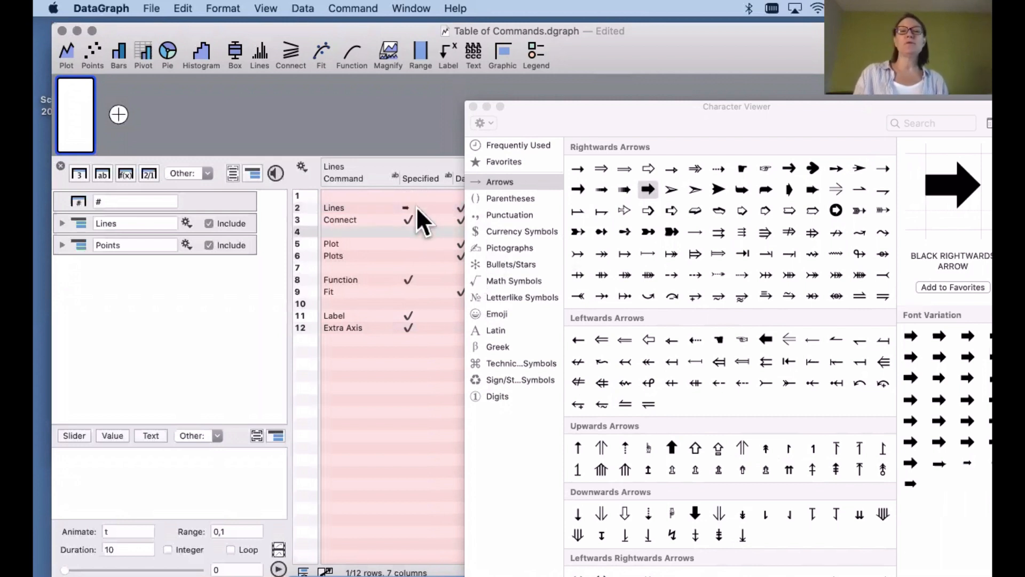
Replace the arrow in the Specified cell of the Lines row with the grinning face emoji
{"action": "double_click", "coordinate": [416, 208]}
{"action": "key", "text": "BackSpace"}
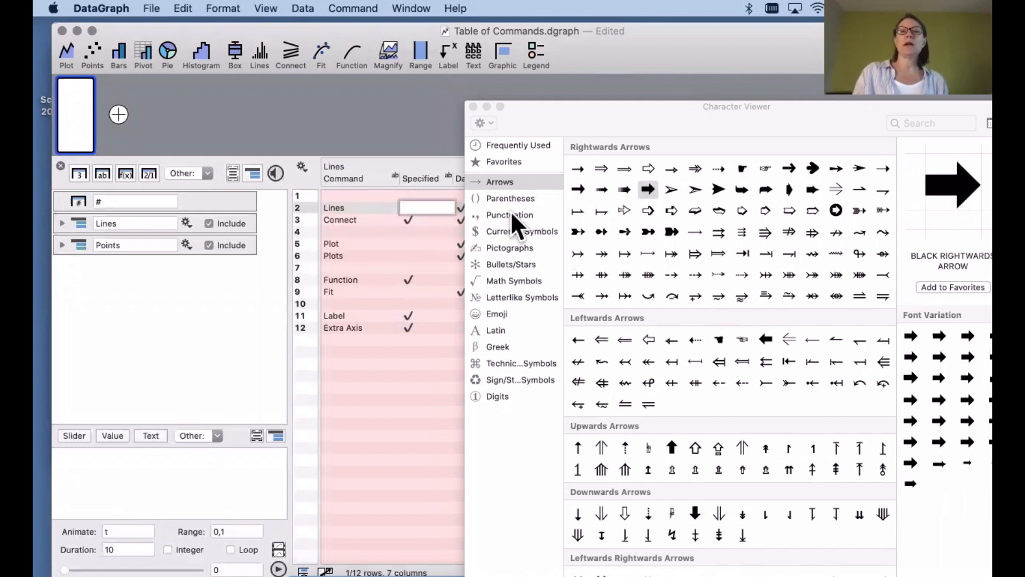
{"action": "left_click", "coordinate": [511, 313]}
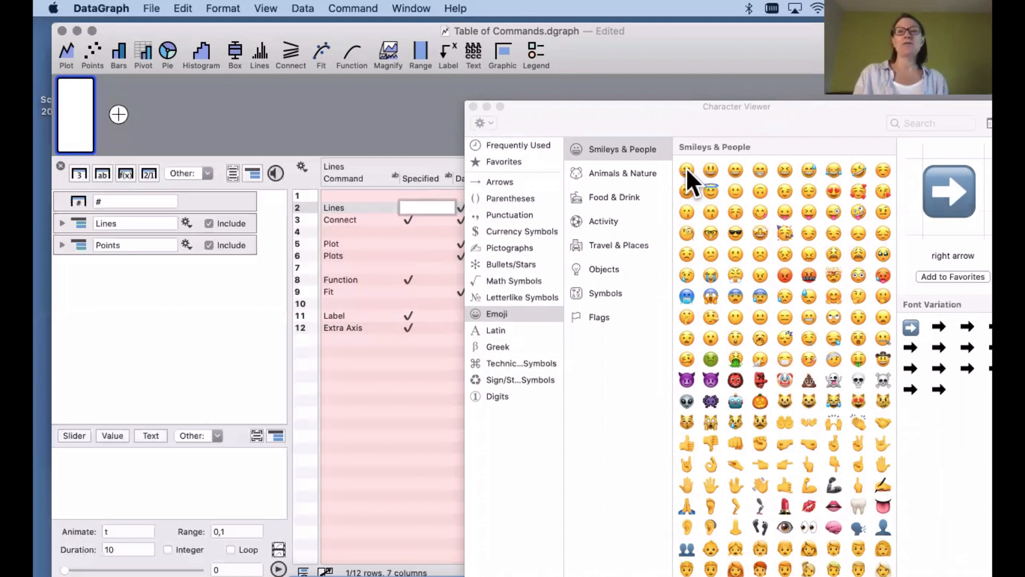
{"action": "double_click", "coordinate": [686, 167]}
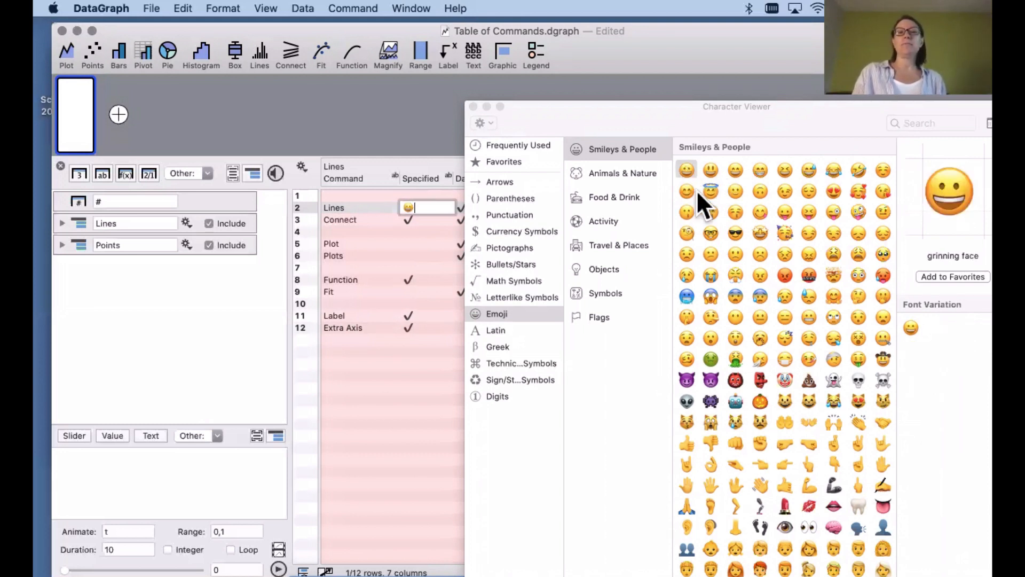
{"action": "left_click", "coordinate": [424, 241]}
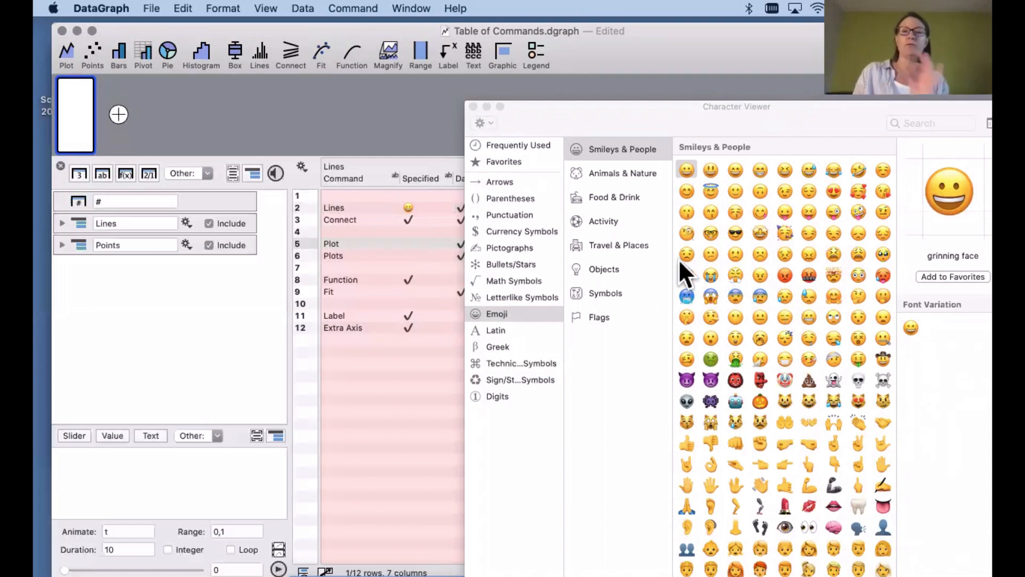
Close the Character Viewer and undo both symbol changes in the Lines row's Specified cell
{"action": "left_click", "coordinate": [474, 105]}
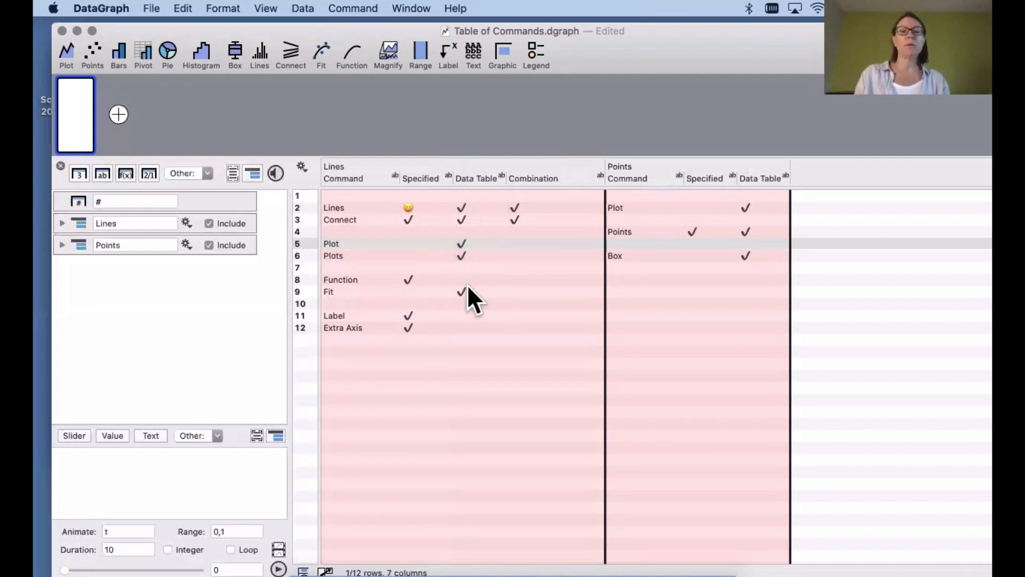
{"action": "key", "text": "super+z"}
{"action": "key", "text": "super+z"}
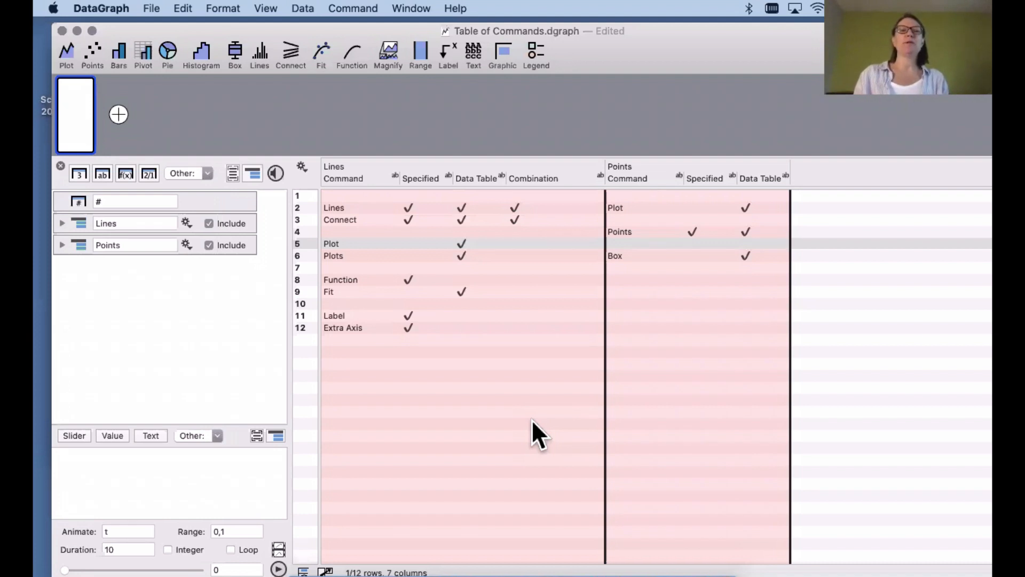
Select the Lines group's Command column, switch to Preview and minimise CommandswithPoints.png to view CommandswithLines.png
{"action": "left_click", "coordinate": [343, 169]}
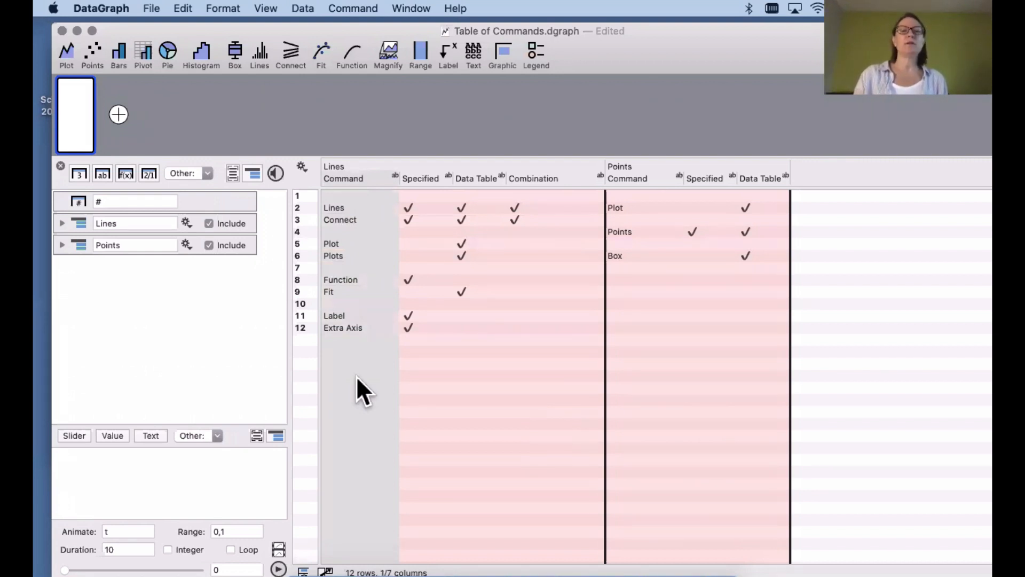
{"action": "left_click", "coordinate": [346, 352]}
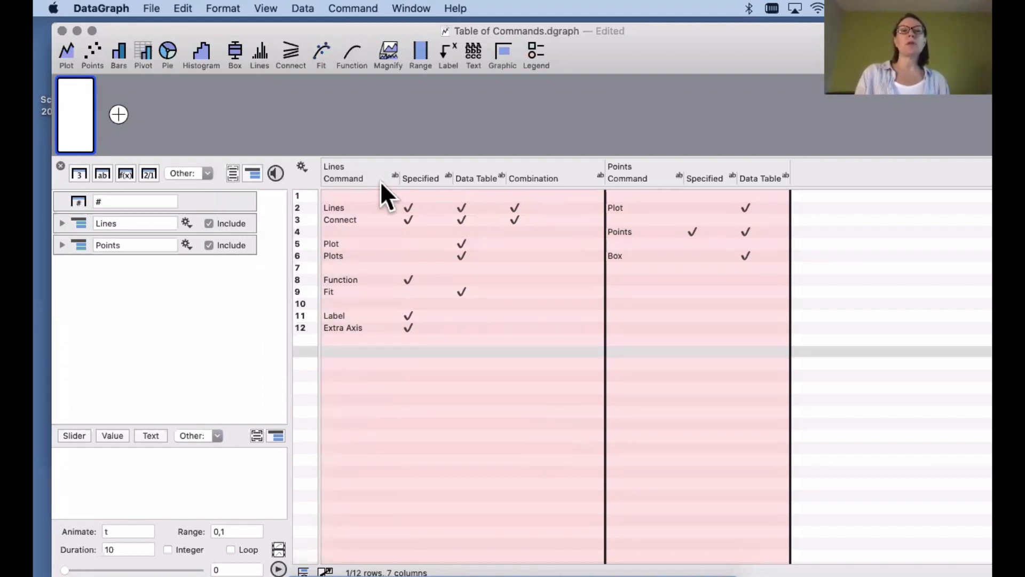
{"action": "left_click", "coordinate": [355, 174]}
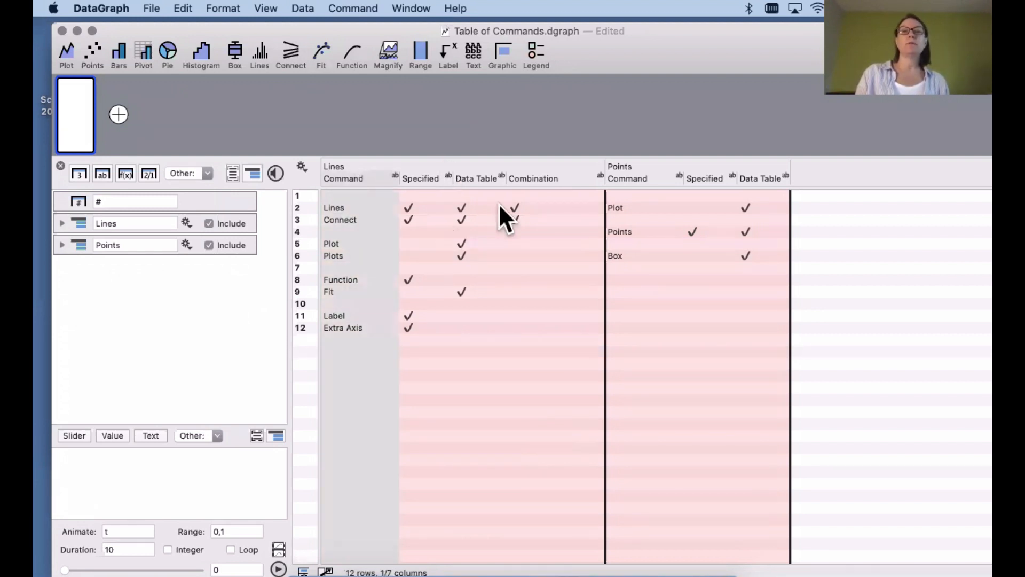
{"action": "left_click", "coordinate": [427, 563]}
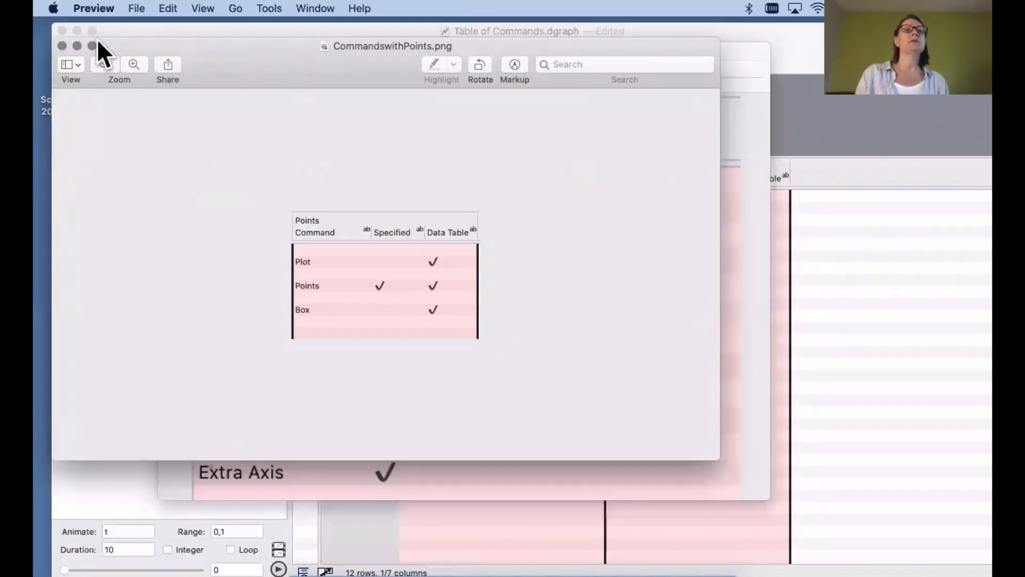
{"action": "left_click", "coordinate": [77, 46]}
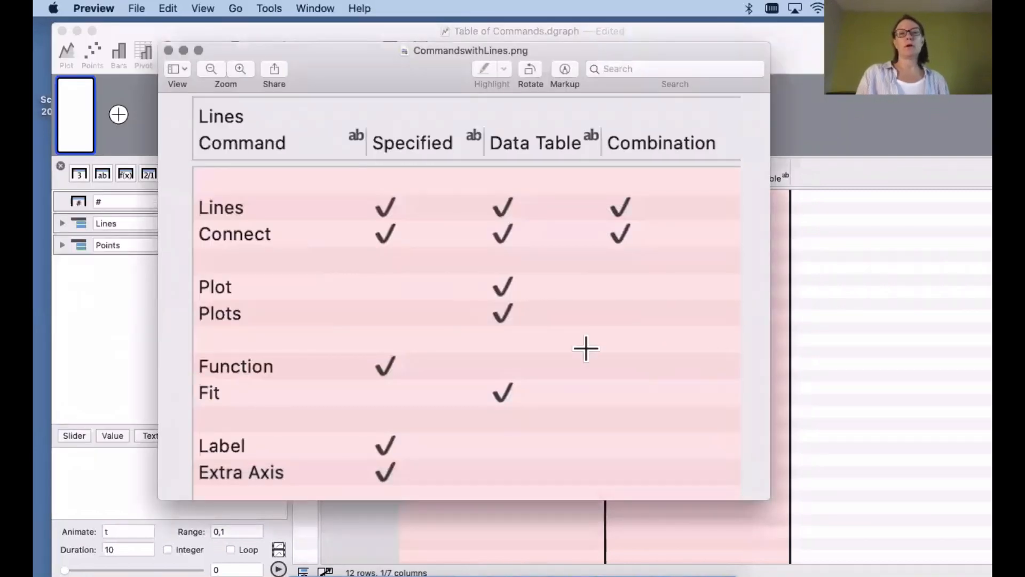
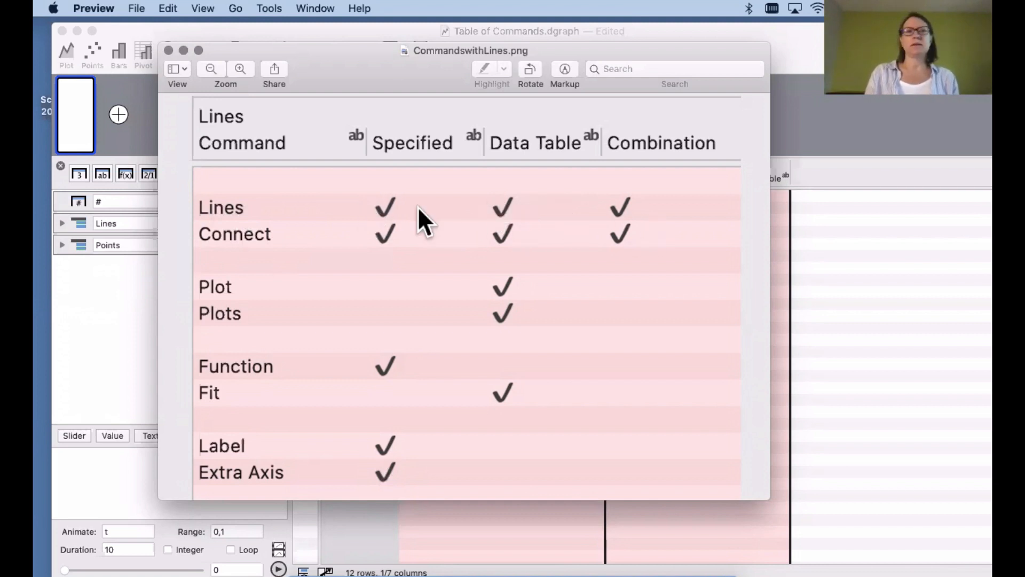
Switch to DataGraph and stop including the Lines and Points groups in the data table
{"action": "left_click", "coordinate": [132, 295]}
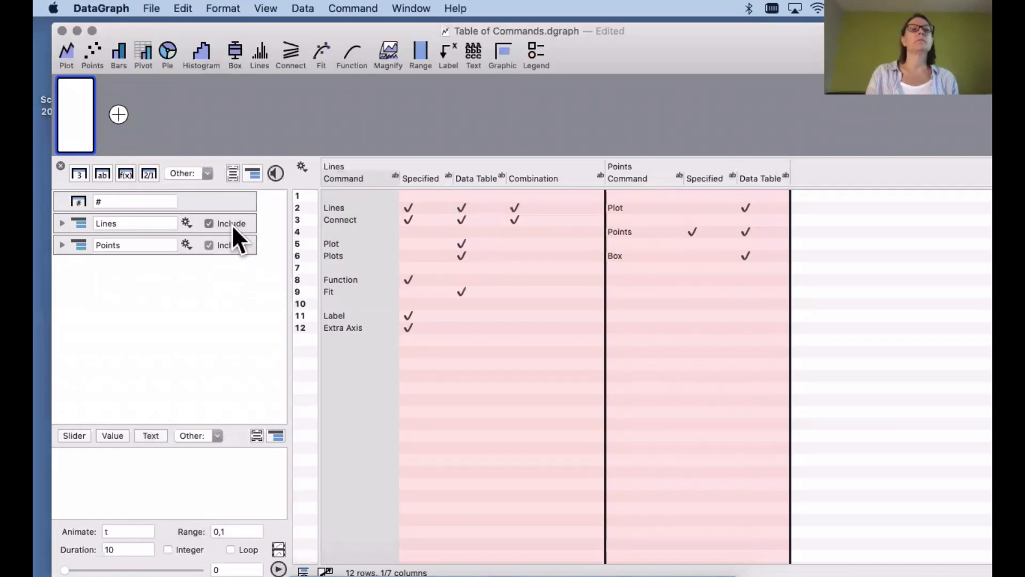
{"action": "left_click", "coordinate": [235, 222]}
{"action": "left_click", "coordinate": [222, 245]}
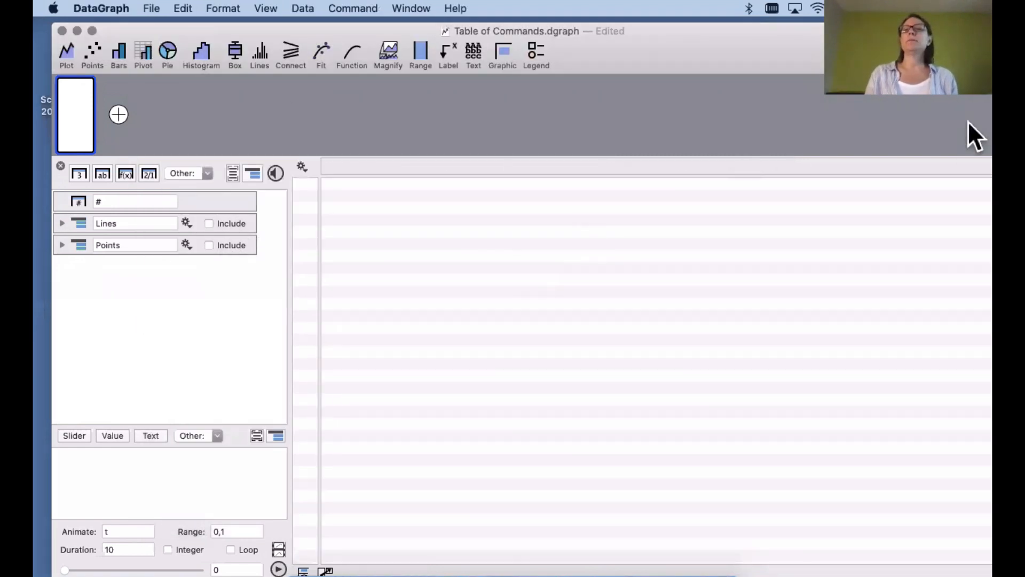
Enlarge the window and its graph area, and add a numeric column named x to the data table
{"action": "double_click", "coordinate": [799, 60]}
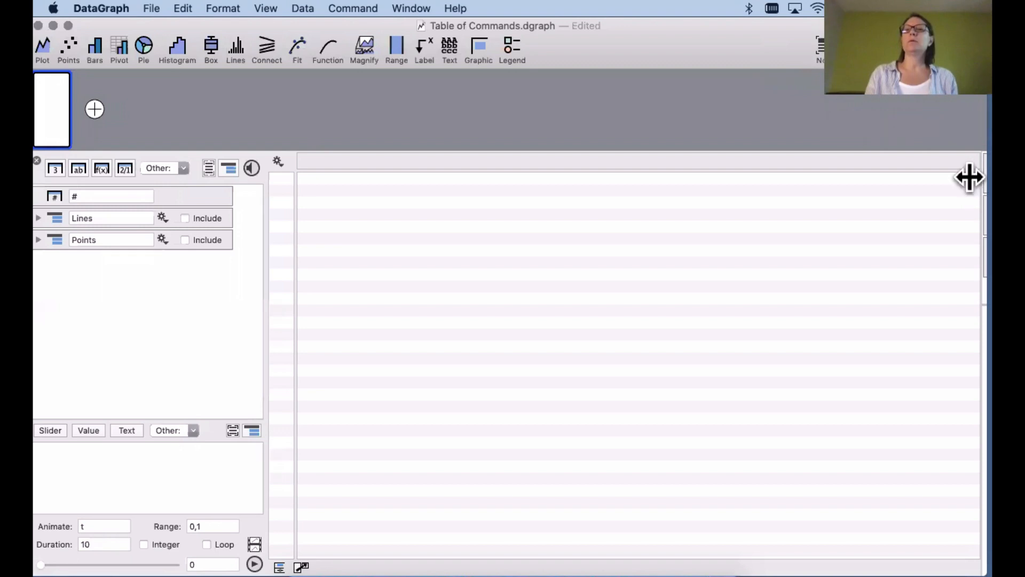
{"action": "left_click_drag", "start_coordinate": [969, 176], "coordinate": [557, 169]}
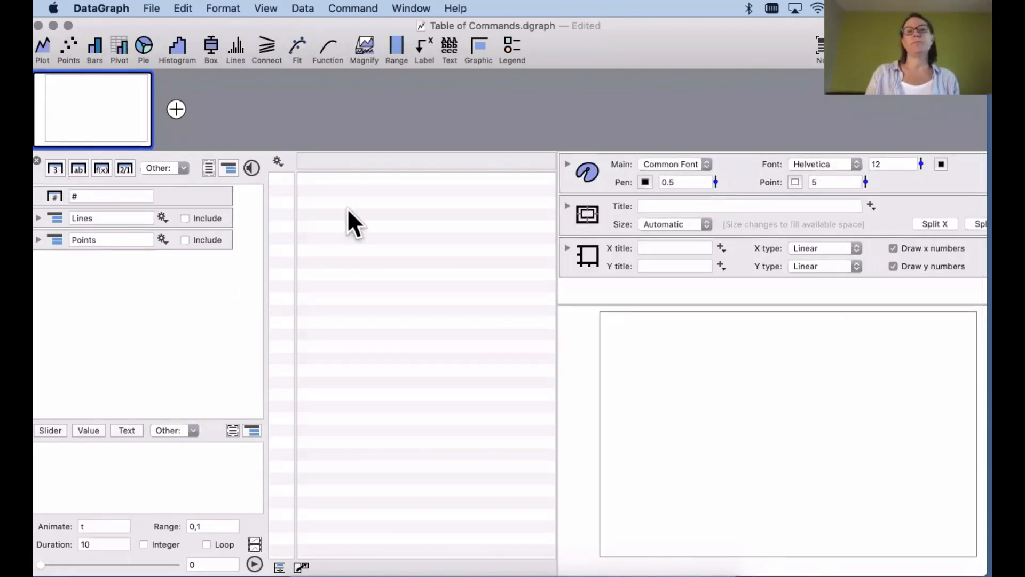
{"action": "left_click", "coordinate": [54, 168]}
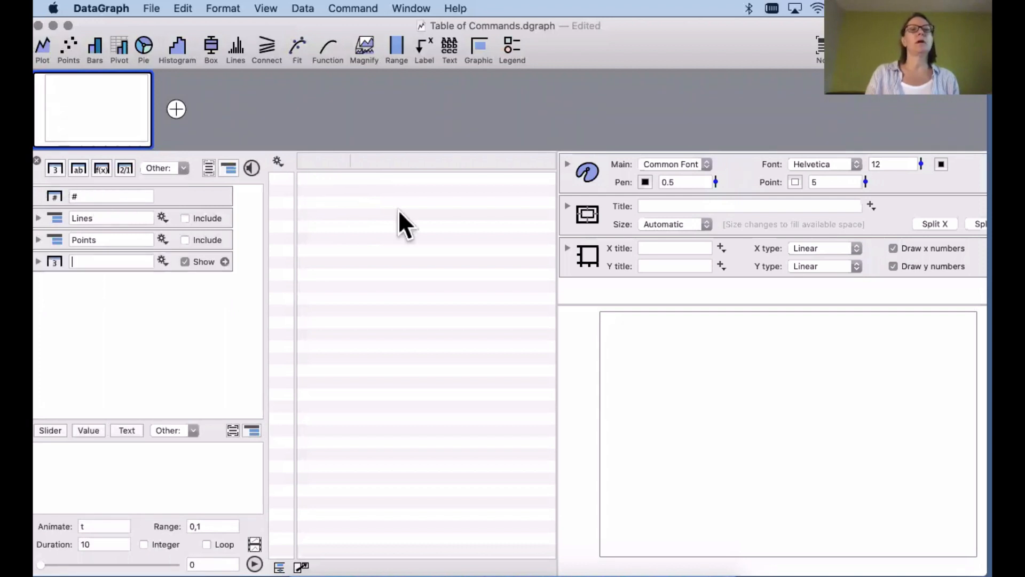
{"action": "left_click", "coordinate": [323, 160]}
{"action": "type", "text": "x"}
{"action": "key", "text": "Return"}
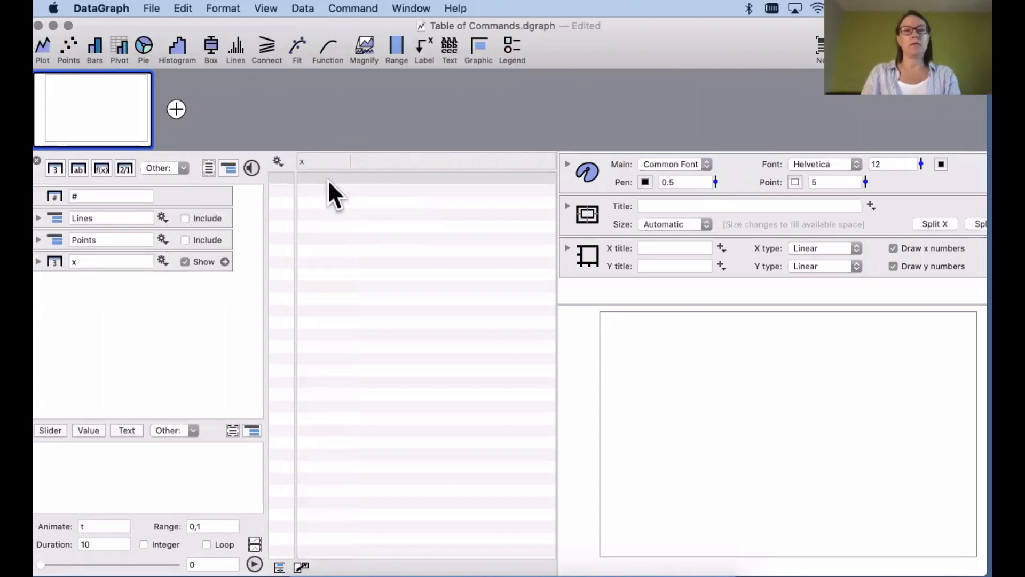
Enter 2, 4, 6 and 8 in the first four rows of column x
{"action": "left_click", "coordinate": [328, 180]}
{"action": "type", "text": "2"}
{"action": "key", "text": "Return"}
{"action": "type", "text": "4"}
{"action": "key", "text": "Return"}
{"action": "type", "text": "6"}
{"action": "key", "text": "Return"}
{"action": "type", "text": "8"}
{"action": "key", "text": "Return"}
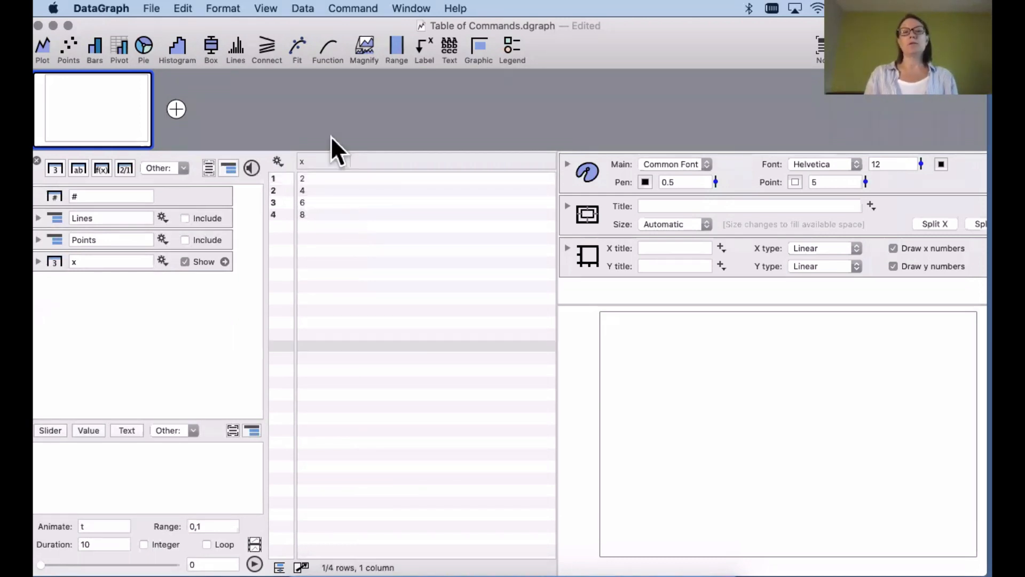
Add a Lines command and a Points command, each using column x as its data
{"action": "left_click", "coordinate": [319, 160]}
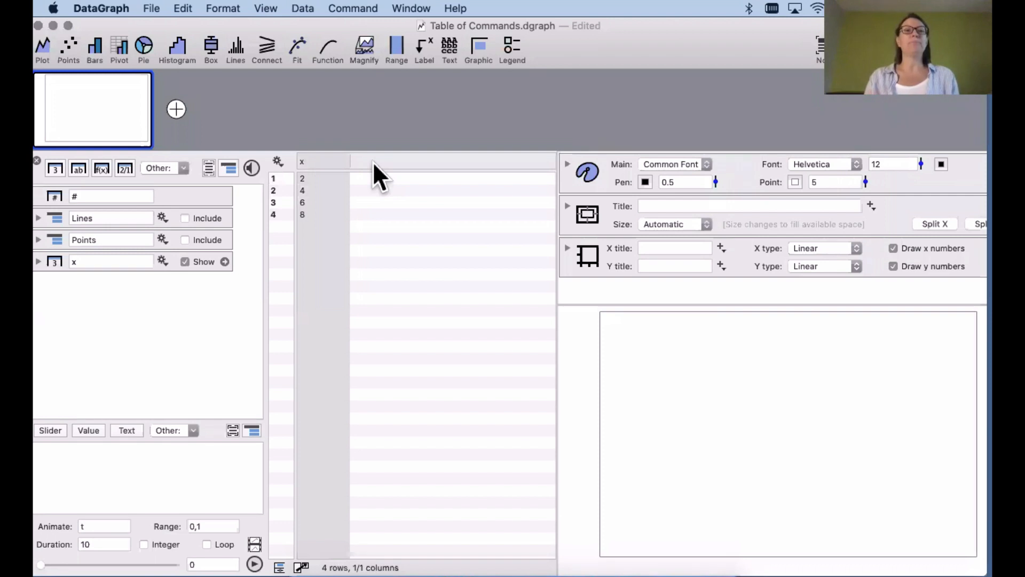
{"action": "left_click", "coordinate": [233, 48]}
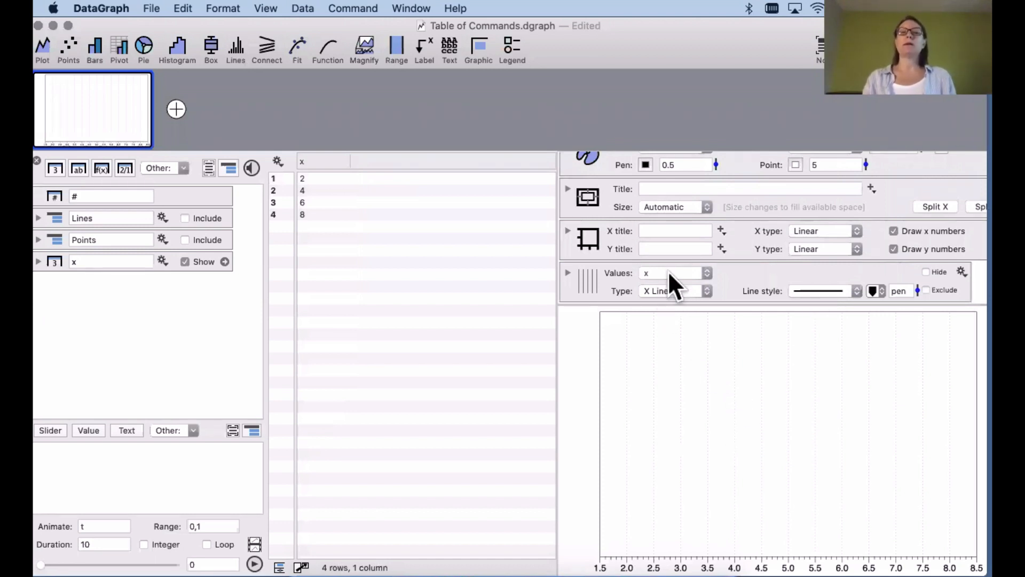
{"action": "left_click", "coordinate": [323, 161]}
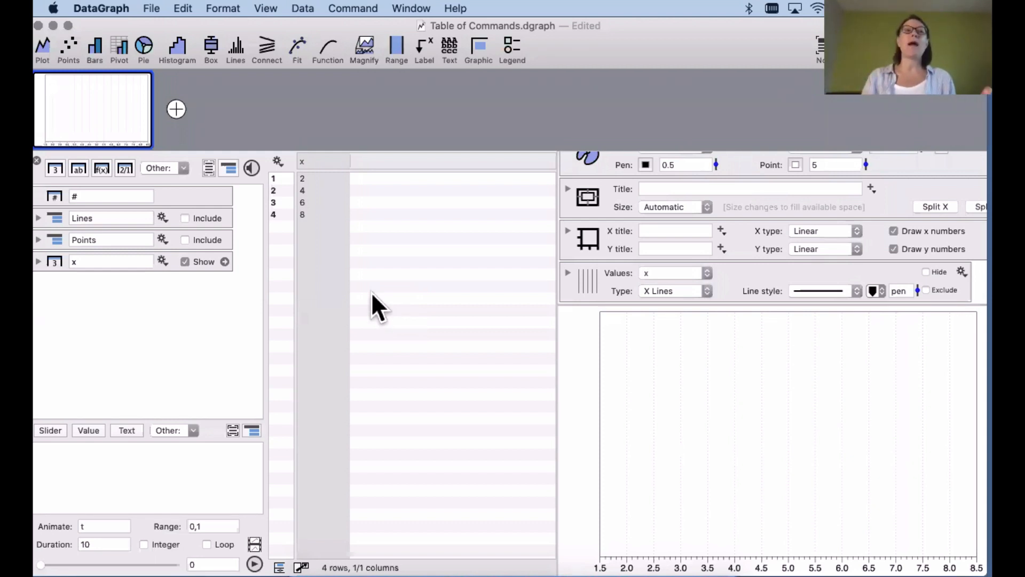
{"action": "left_click", "coordinate": [67, 47]}
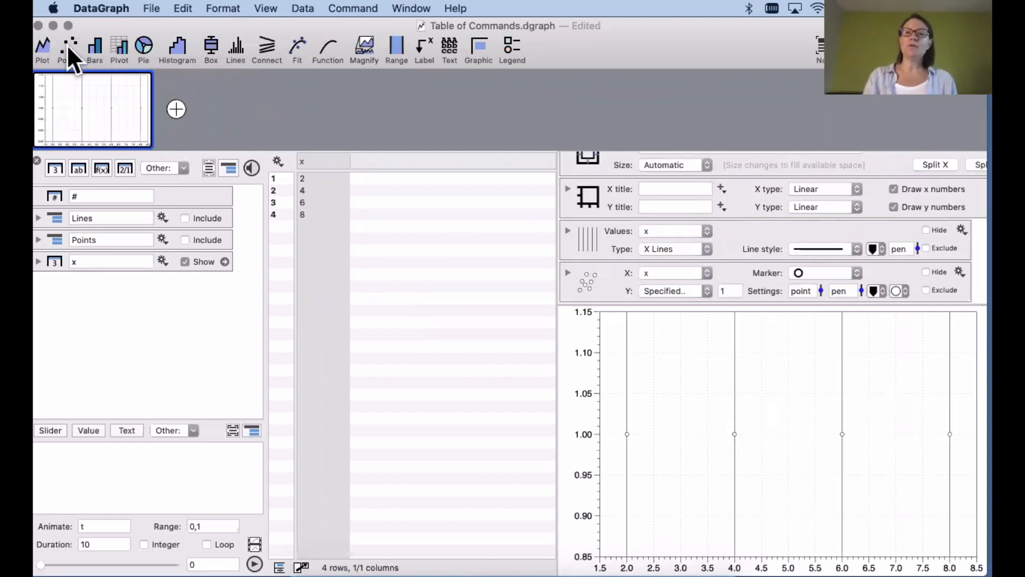
Try a specified X value for the Points command and switch its X back to column x
{"action": "left_click", "coordinate": [605, 282]}
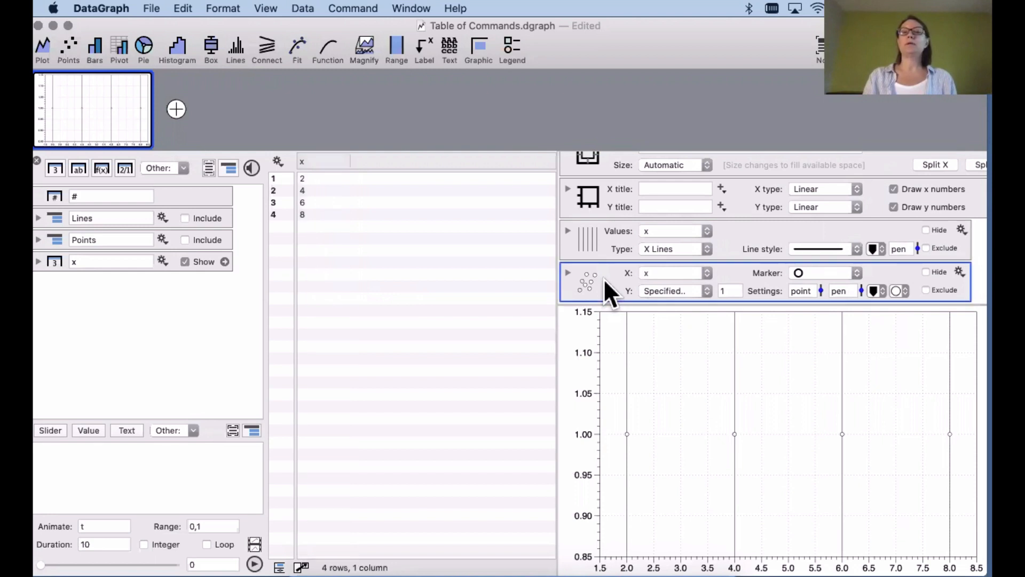
{"action": "left_click", "coordinate": [659, 267]}
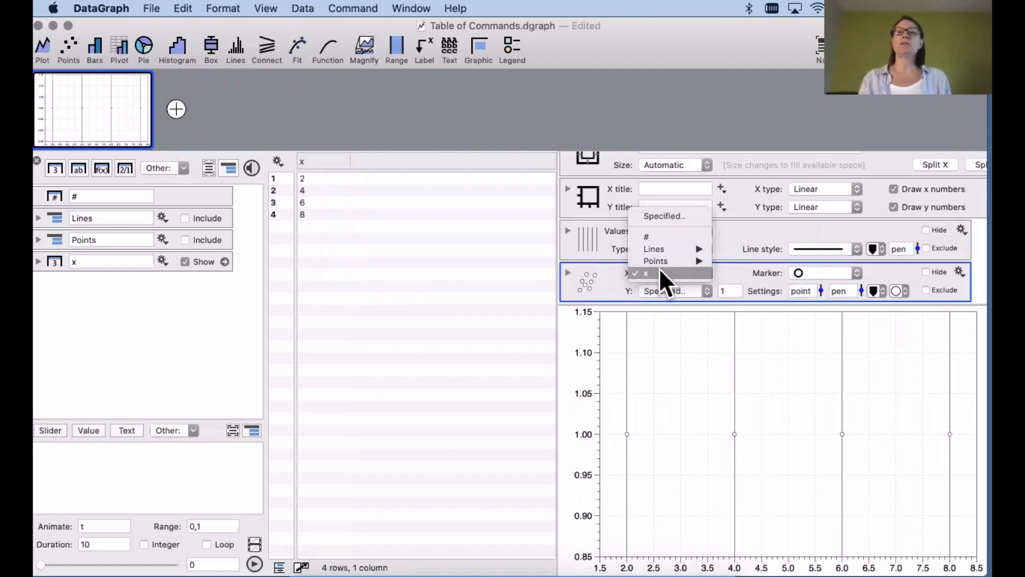
{"action": "left_click", "coordinate": [673, 215]}
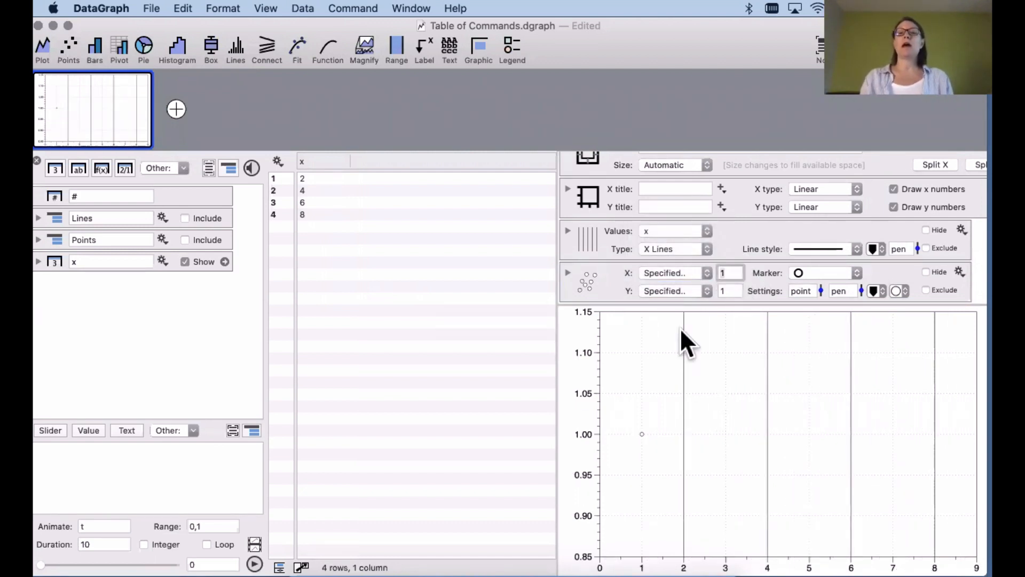
{"action": "left_click", "coordinate": [665, 270]}
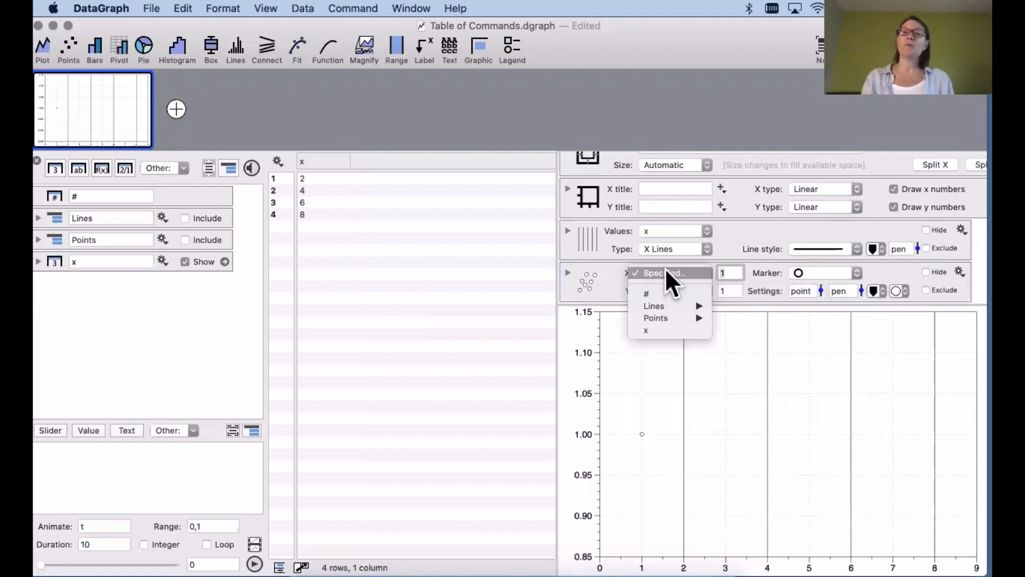
{"action": "left_click", "coordinate": [663, 330]}
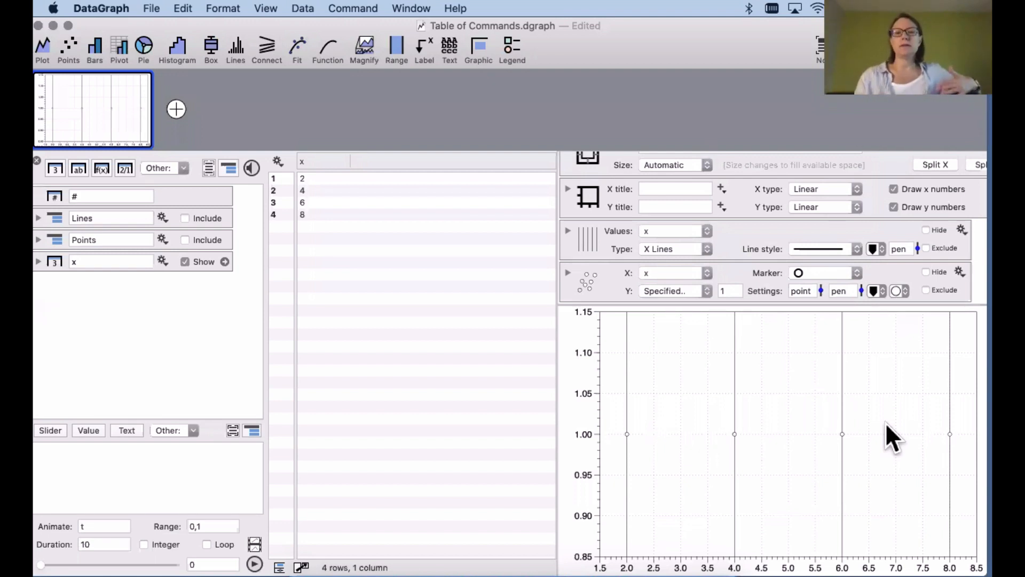
Fill the Points command's markers with Line Color 1 and set the overall point size to 24
{"action": "left_click_drag", "start_coordinate": [734, 292], "coordinate": [639, 288]}
{"action": "left_click", "coordinate": [610, 277]}
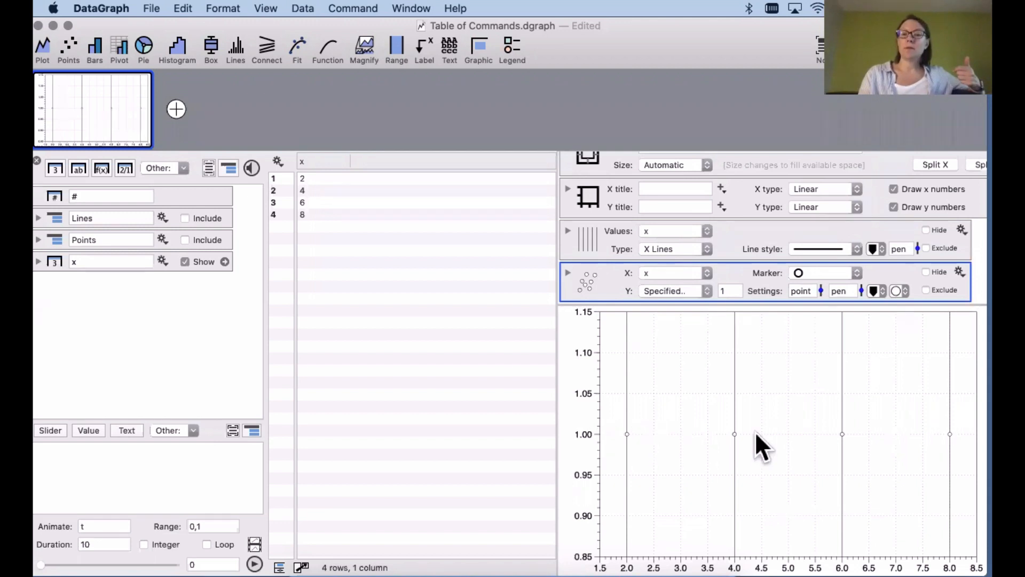
{"action": "scroll", "coordinate": [881, 244], "scroll_direction": "up", "scroll_amount": 1}
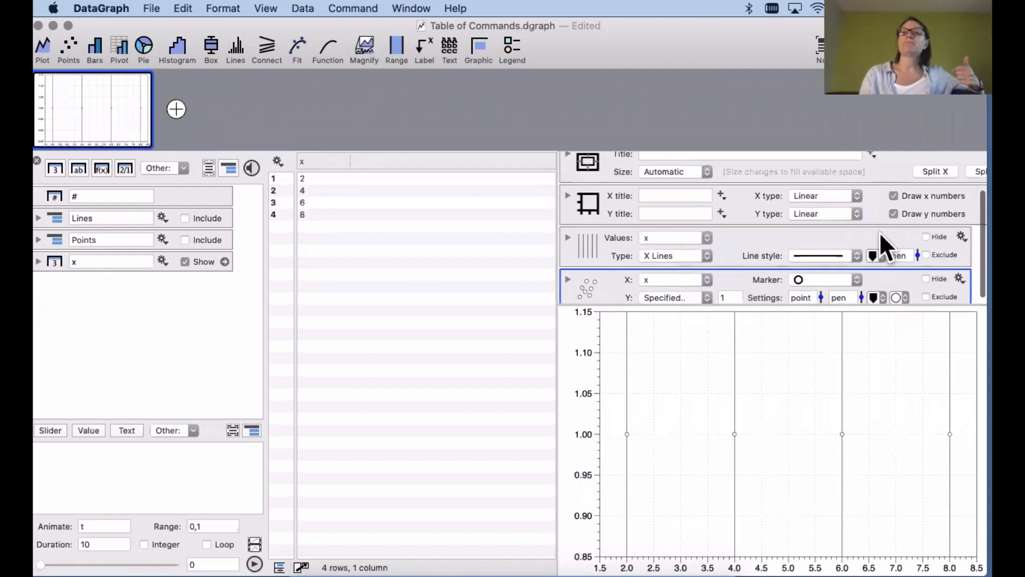
{"action": "left_click", "coordinate": [900, 293]}
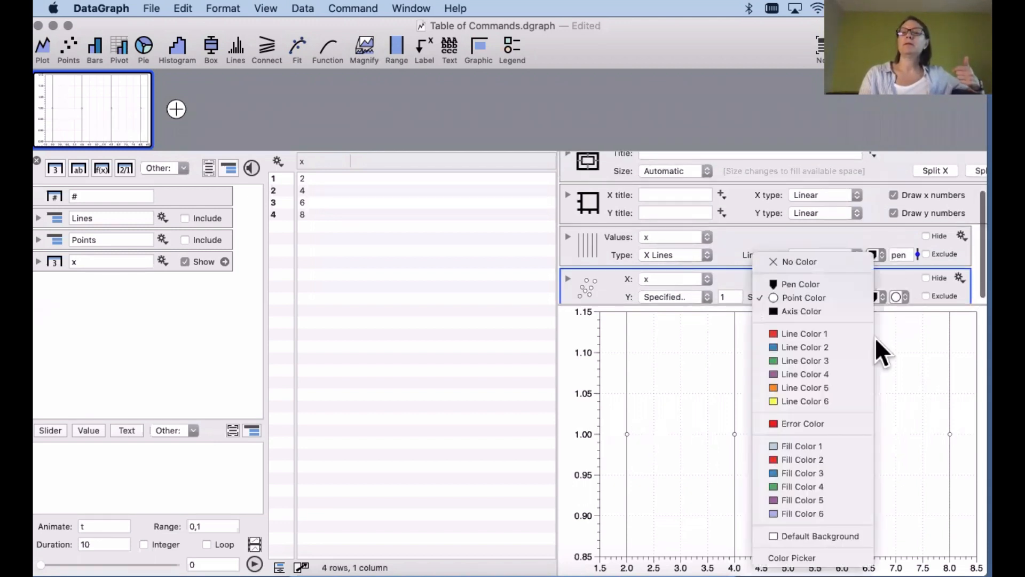
{"action": "left_click", "coordinate": [846, 329]}
{"action": "scroll", "coordinate": [886, 190], "scroll_direction": "up", "scroll_amount": 3}
{"action": "left_click_drag", "start_coordinate": [866, 182], "coordinate": [858, 147]}
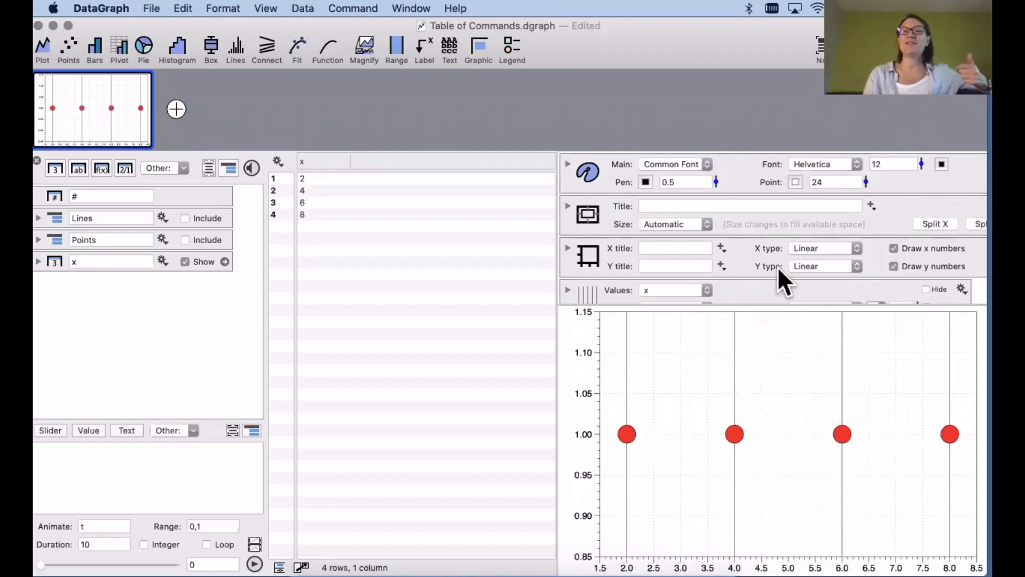
Try excluding the Points command from the graph and include it again
{"action": "scroll", "coordinate": [778, 279], "scroll_direction": "down", "scroll_amount": 5}
{"action": "left_click", "coordinate": [587, 231]}
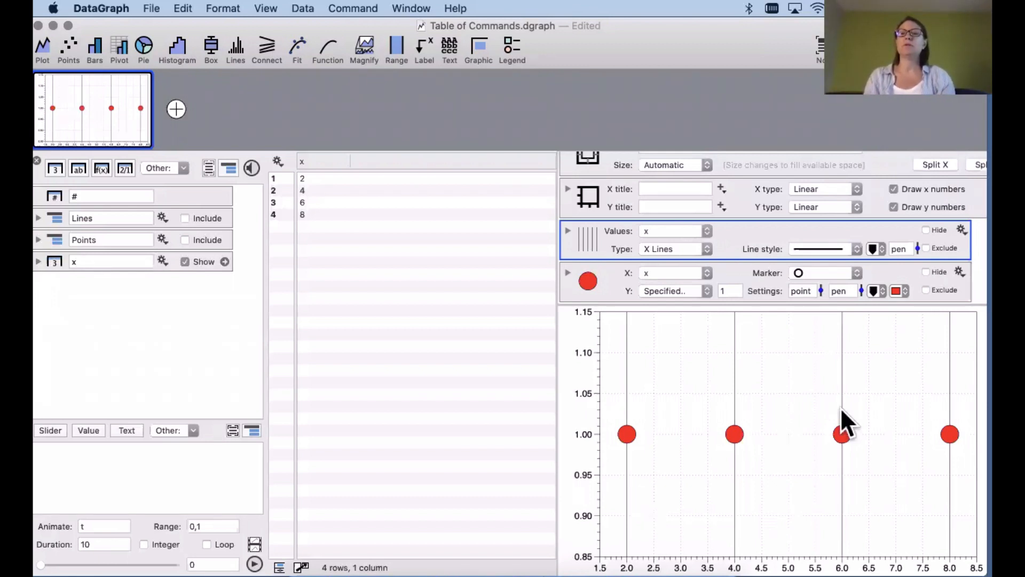
{"action": "left_click", "coordinate": [892, 270]}
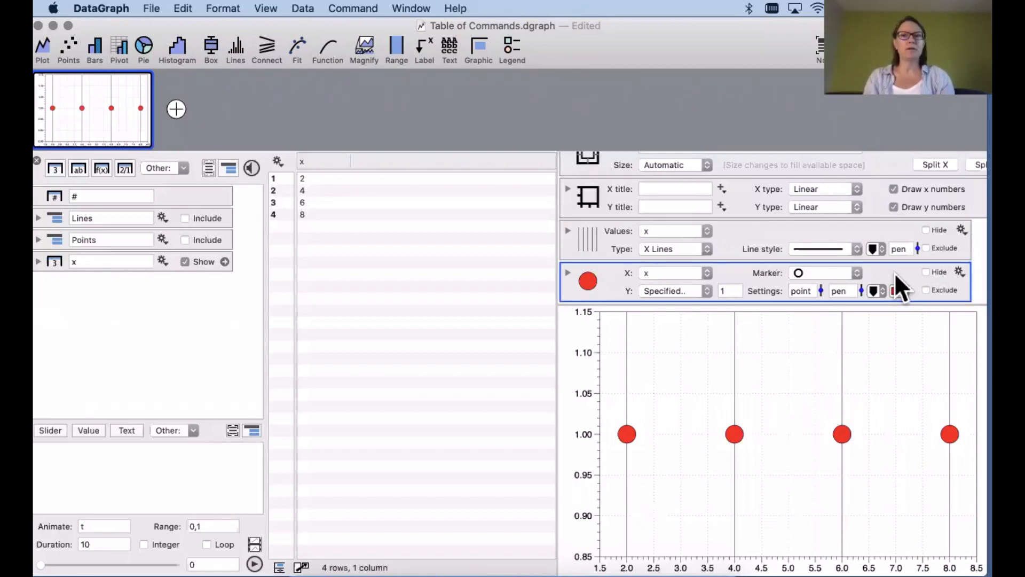
{"action": "left_click", "coordinate": [934, 290]}
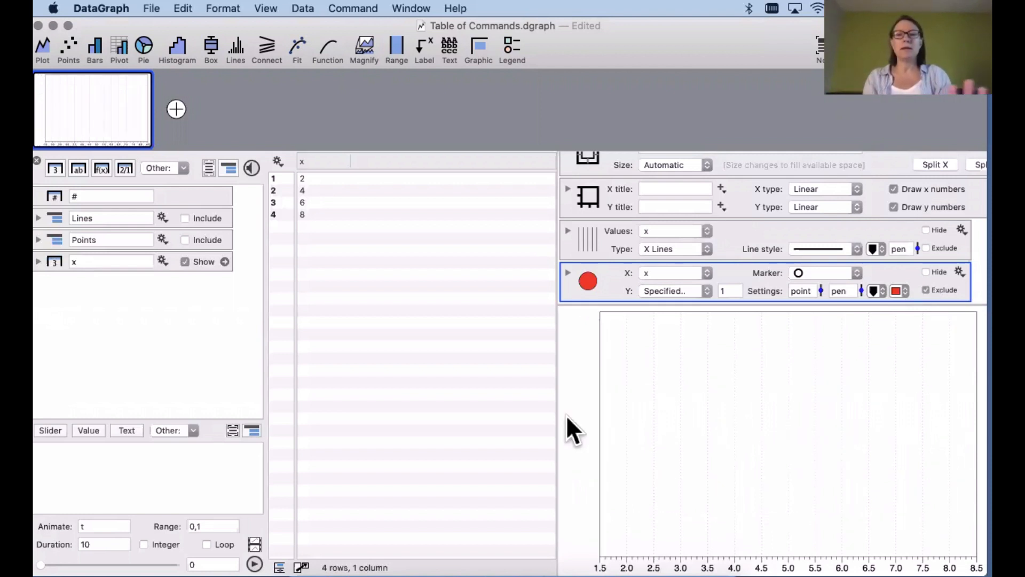
{"action": "left_click", "coordinate": [937, 289]}
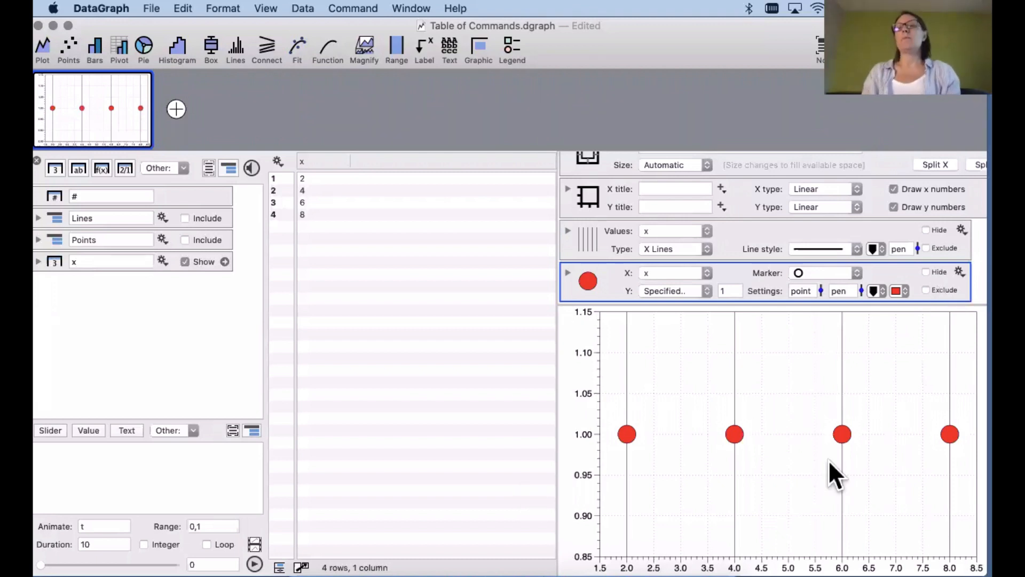
Hide the Points command and set the Lines command's pen width to 6
{"action": "left_click", "coordinate": [937, 271]}
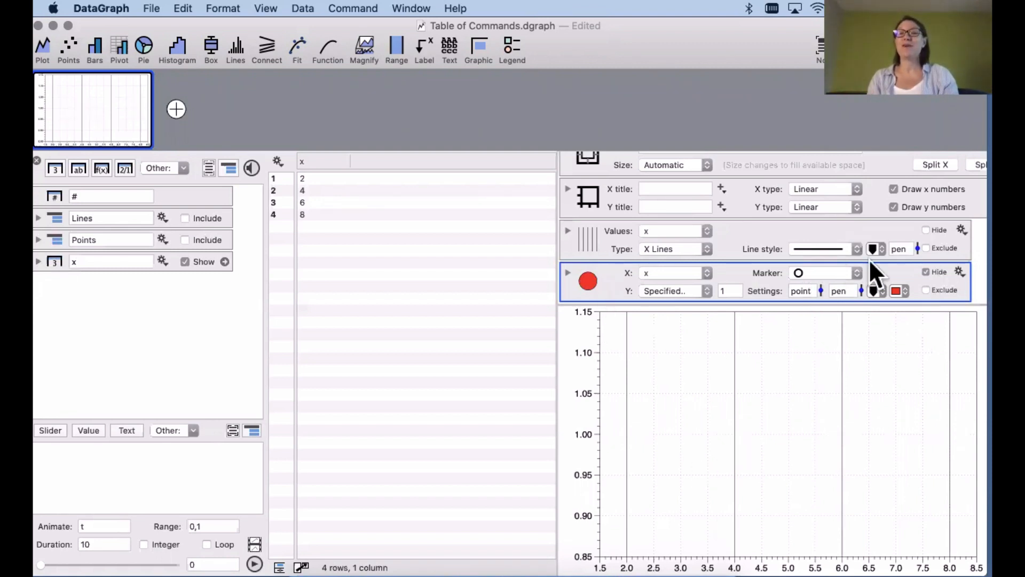
{"action": "left_click_drag", "start_coordinate": [915, 248], "coordinate": [909, 214]}
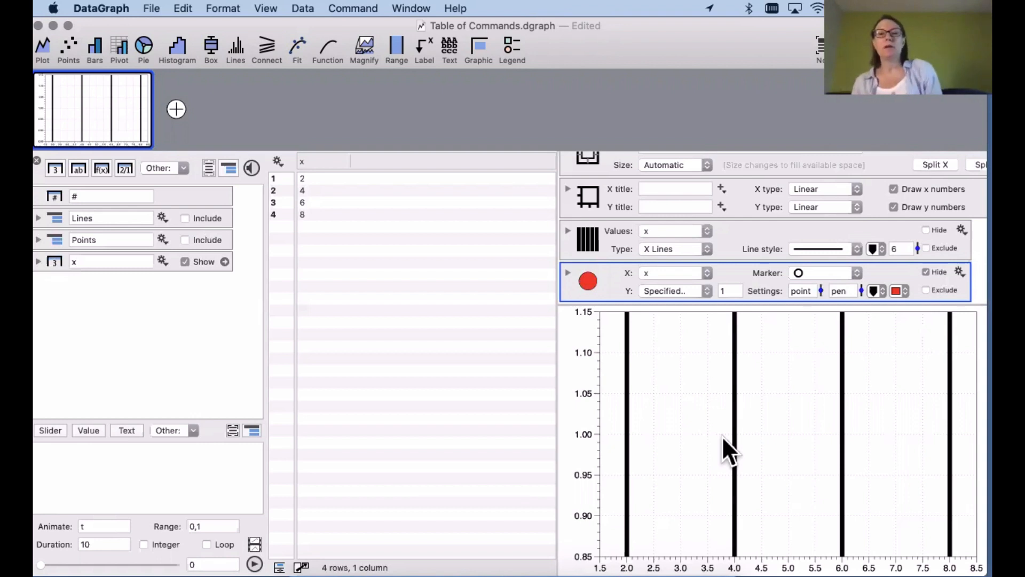
Try the Y Lines type for the Lines command and switch it back to X Lines
{"action": "left_click", "coordinate": [668, 248]}
{"action": "left_click", "coordinate": [668, 260]}
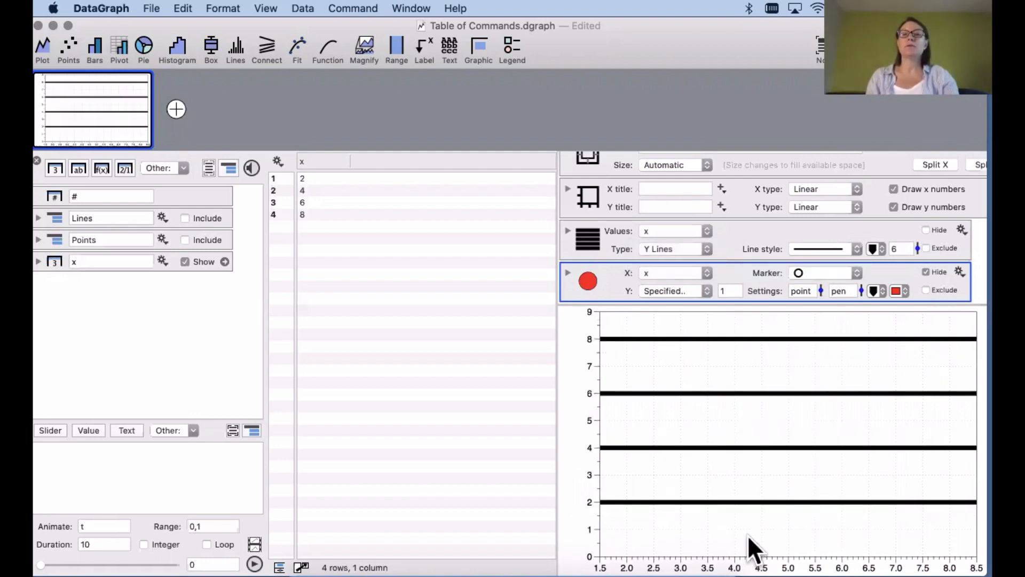
{"action": "left_click", "coordinate": [683, 247]}
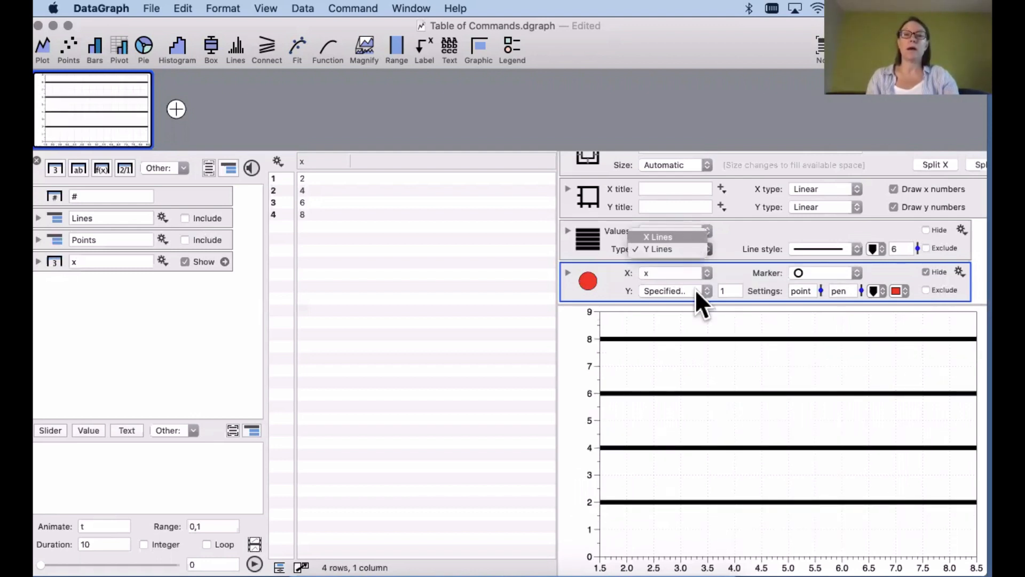
{"action": "left_click", "coordinate": [684, 236]}
Change the Lines command's values from column x to a List containing 2,5
{"action": "left_click", "coordinate": [670, 230]}
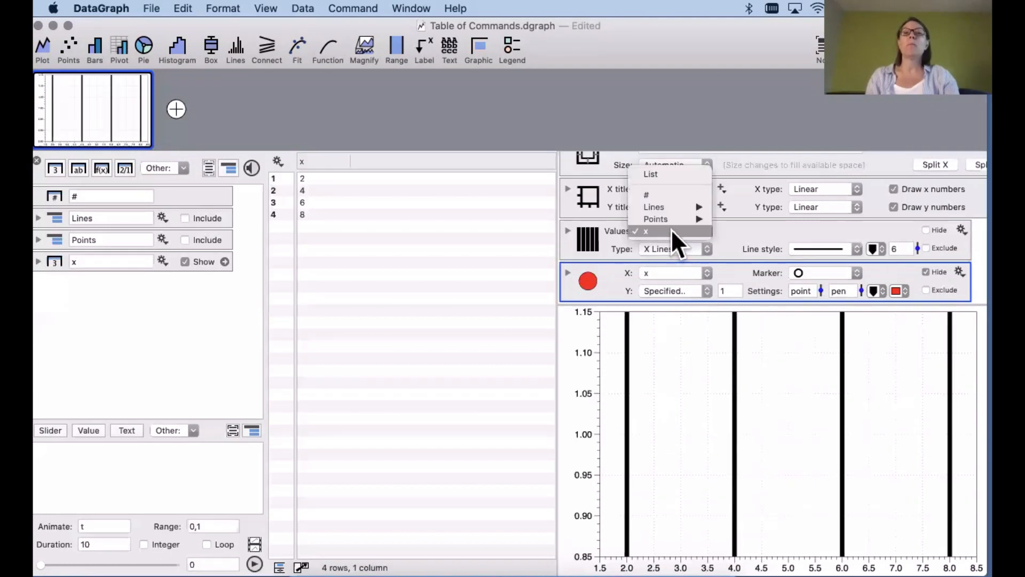
{"action": "left_click", "coordinate": [671, 173]}
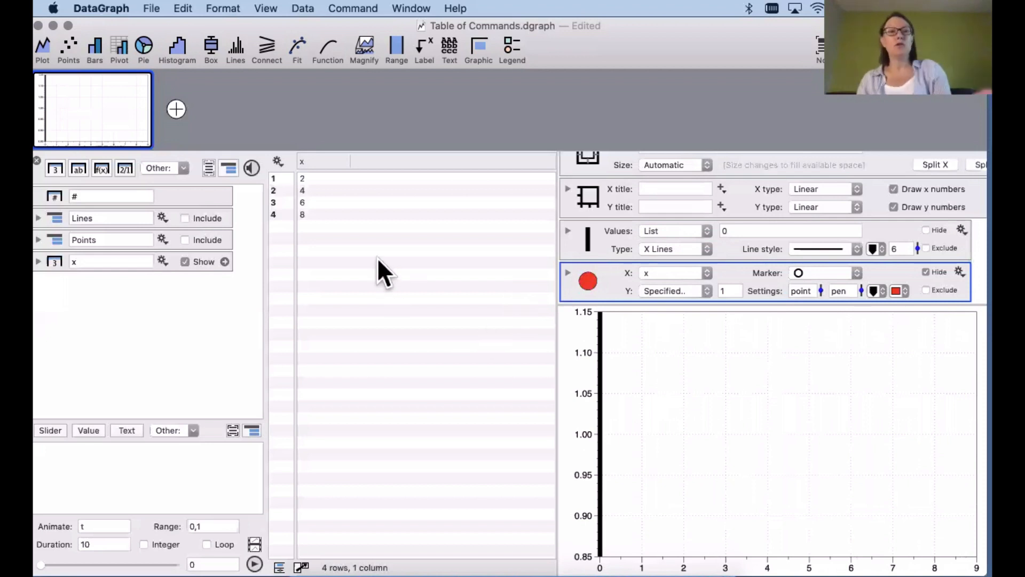
{"action": "left_click", "coordinate": [733, 231]}
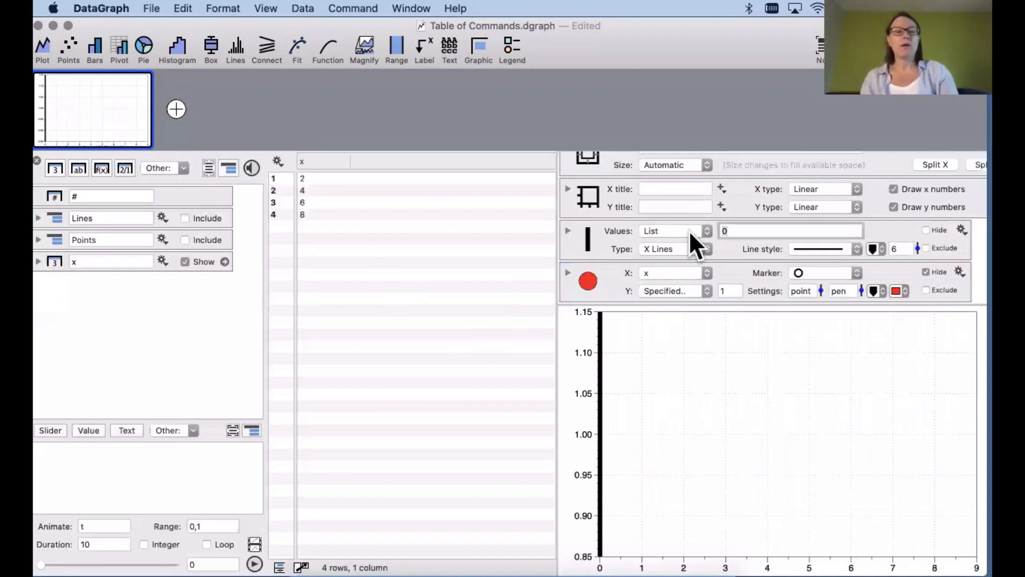
{"action": "type", "text": "2,5"}
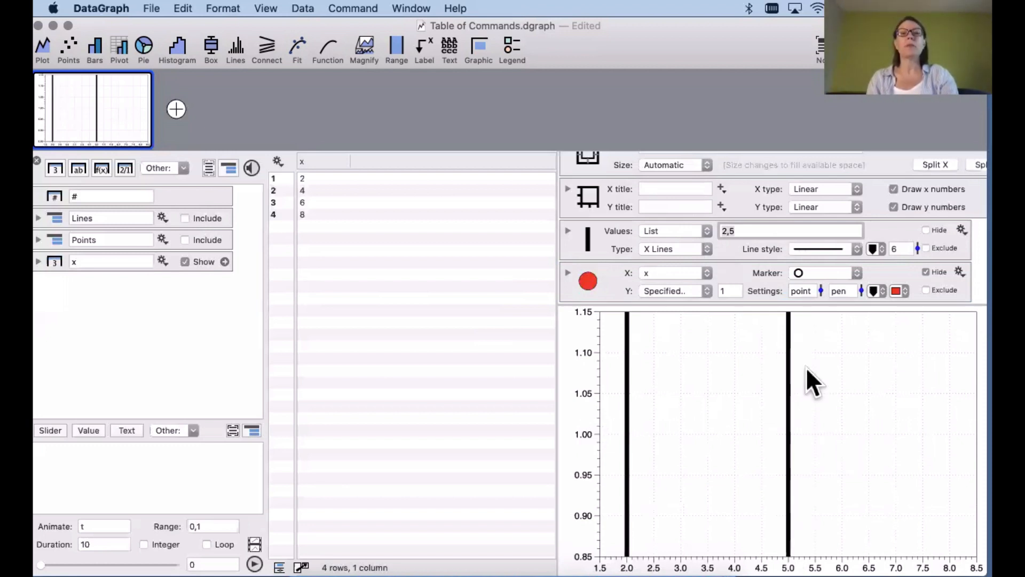
Expand the Lines command to show its detailed settings, such as extent, mask and label
{"action": "left_click", "coordinate": [594, 229]}
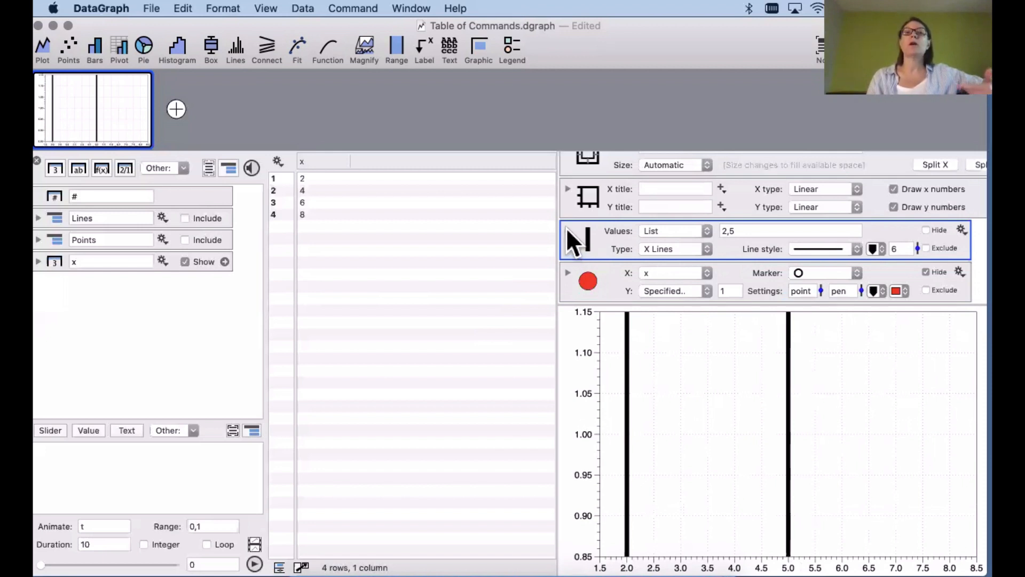
{"action": "left_click", "coordinate": [567, 229]}
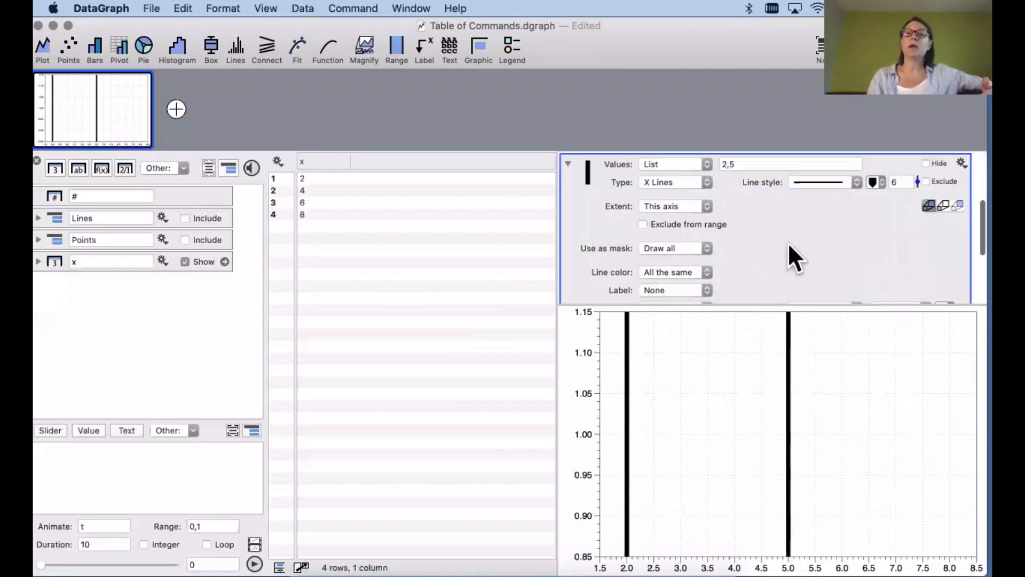
{"action": "scroll", "coordinate": [627, 233], "scroll_direction": "up", "scroll_amount": 1}
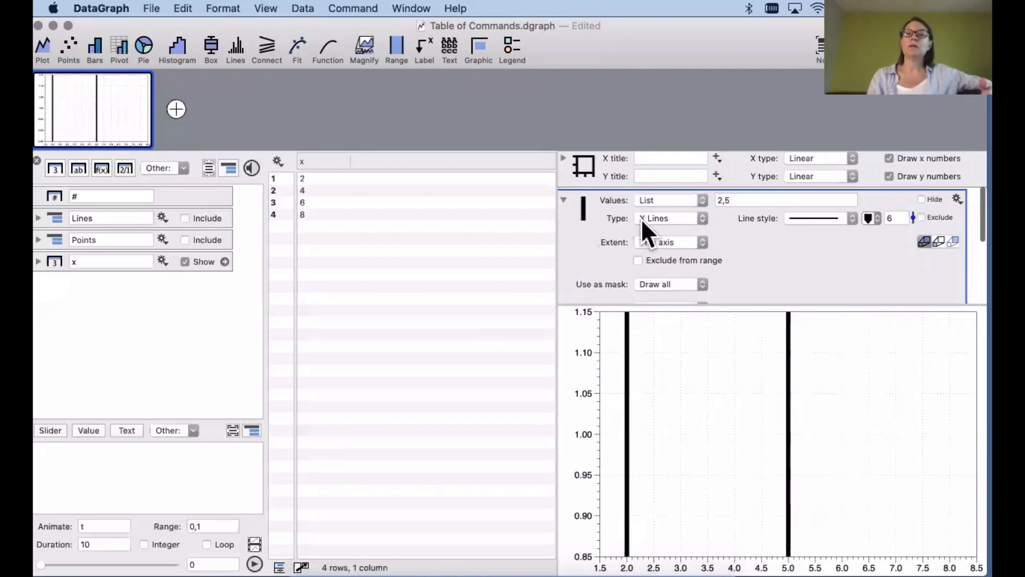
Set the Lines command's extent to Specified, with fixed values of 2 for the lower limit and 5 for the upper
{"action": "left_click", "coordinate": [676, 238]}
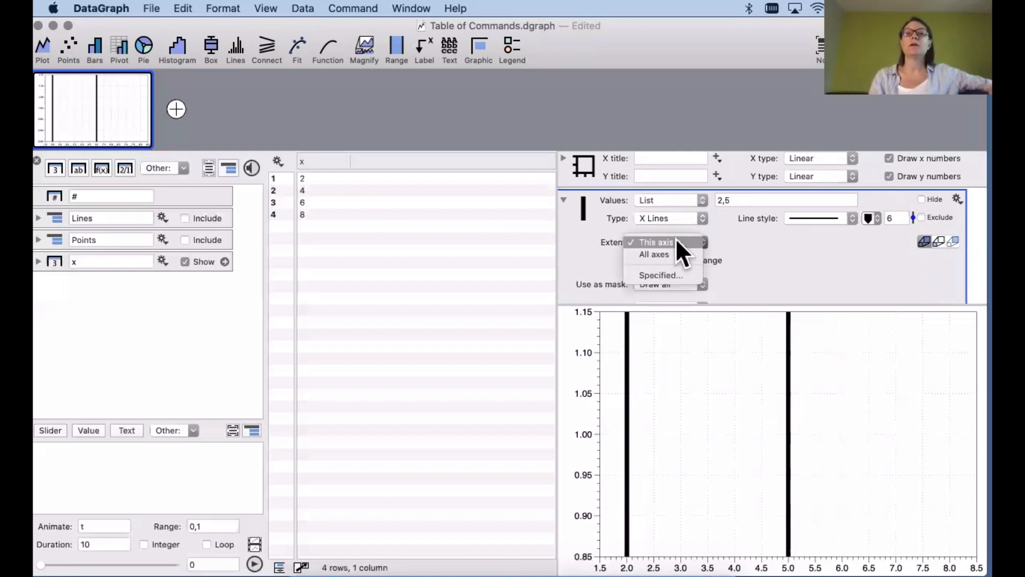
{"action": "left_click", "coordinate": [663, 274]}
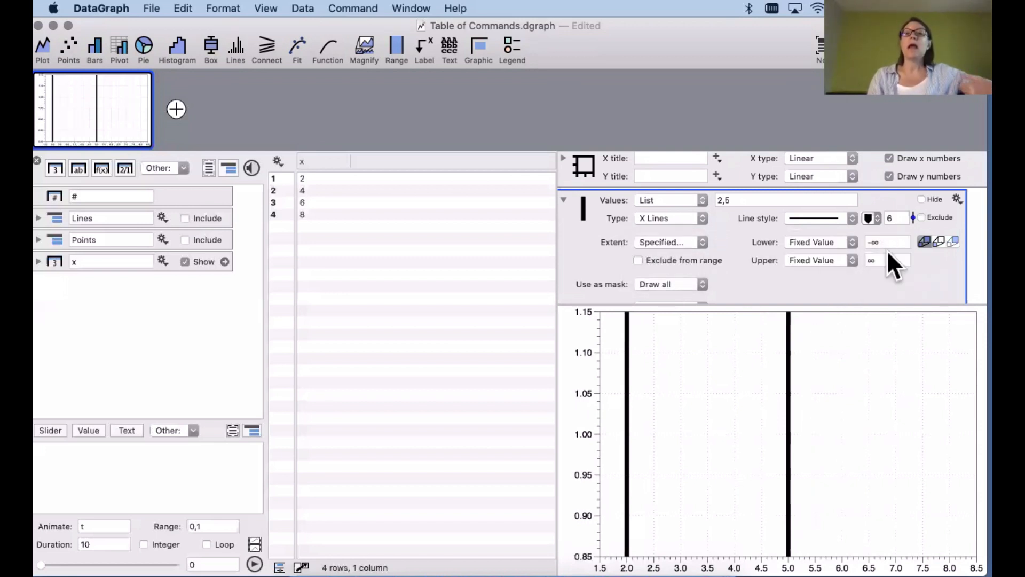
{"action": "left_click", "coordinate": [876, 242]}
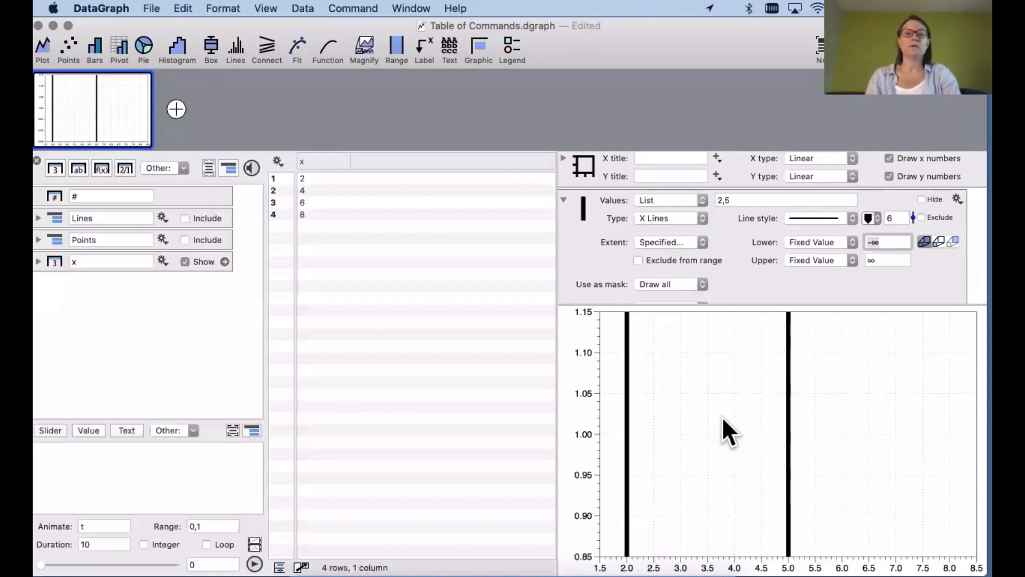
{"action": "type", "text": "2"}
{"action": "key", "text": "Return"}
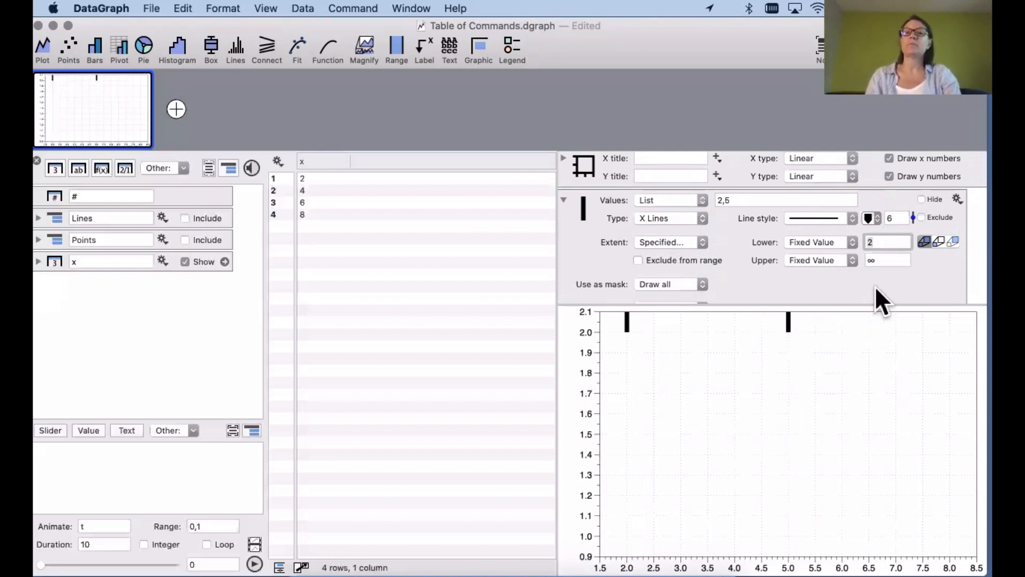
{"action": "key", "text": "Tab"}
{"action": "type", "text": "5"}
{"action": "key", "text": "Return"}
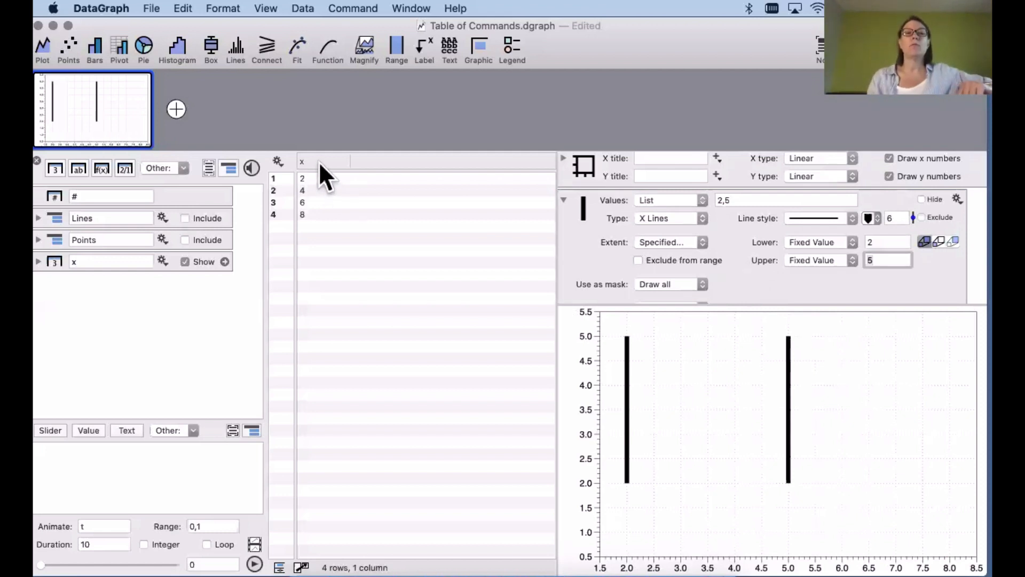
Add a new number column to the data table and name it Extent
{"action": "left_click", "coordinate": [315, 181]}
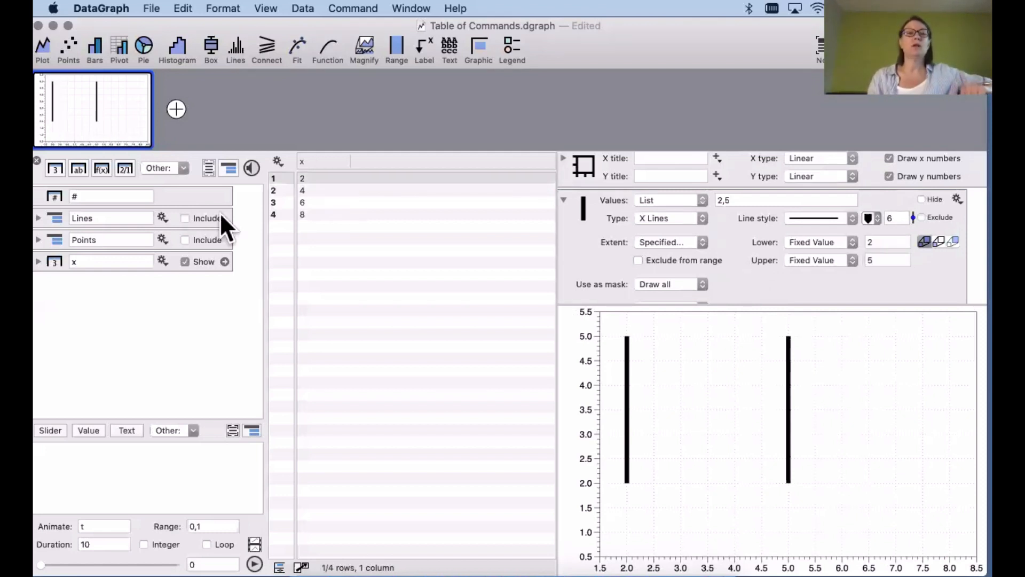
{"action": "left_click", "coordinate": [55, 169]}
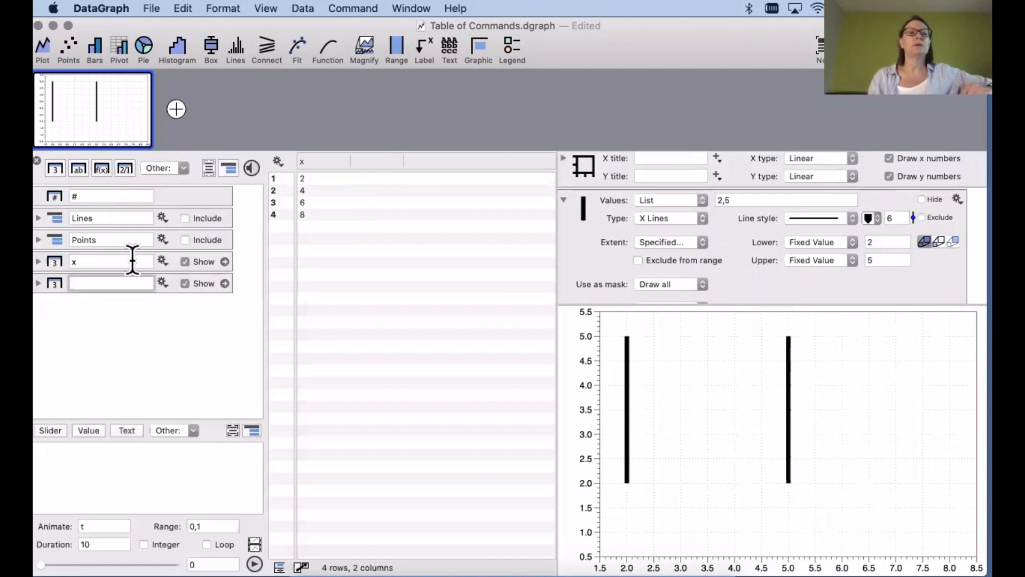
{"action": "type", "text": "Ex"}
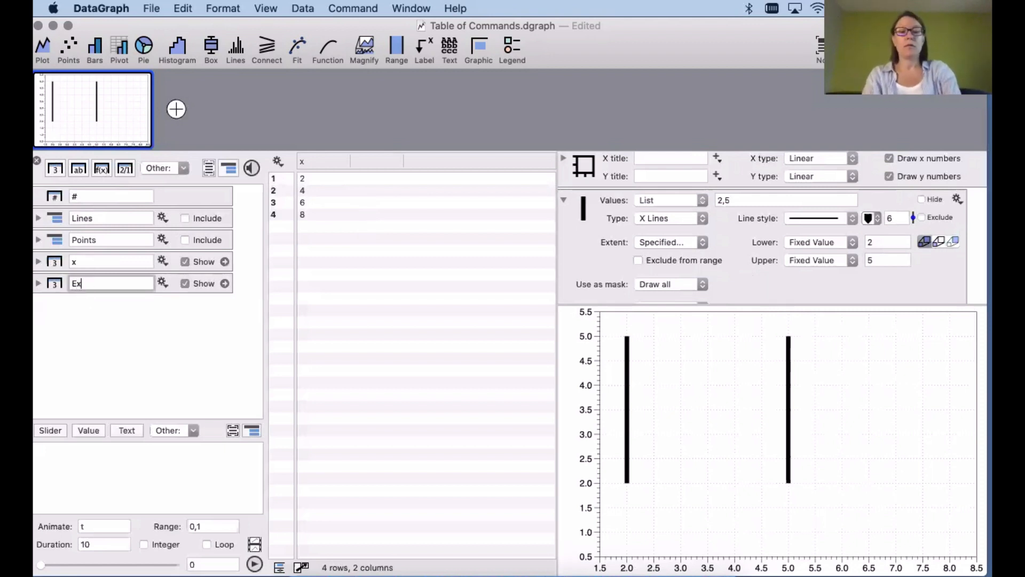
{"action": "type", "text": "tent"}
{"action": "key", "text": "Return"}
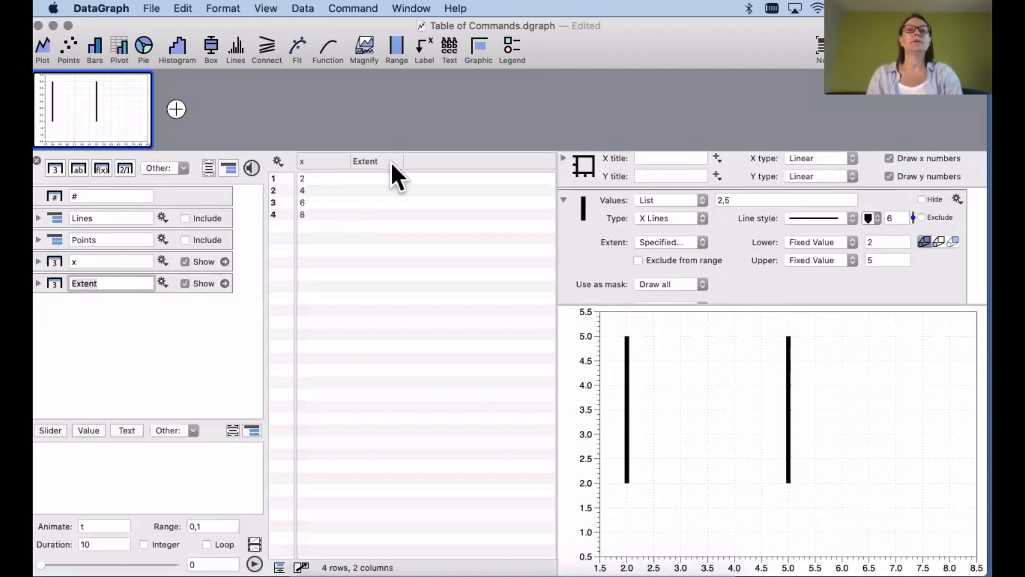
Enter 2 and 3 in the first two rows of the Extent column
{"action": "left_click", "coordinate": [377, 176]}
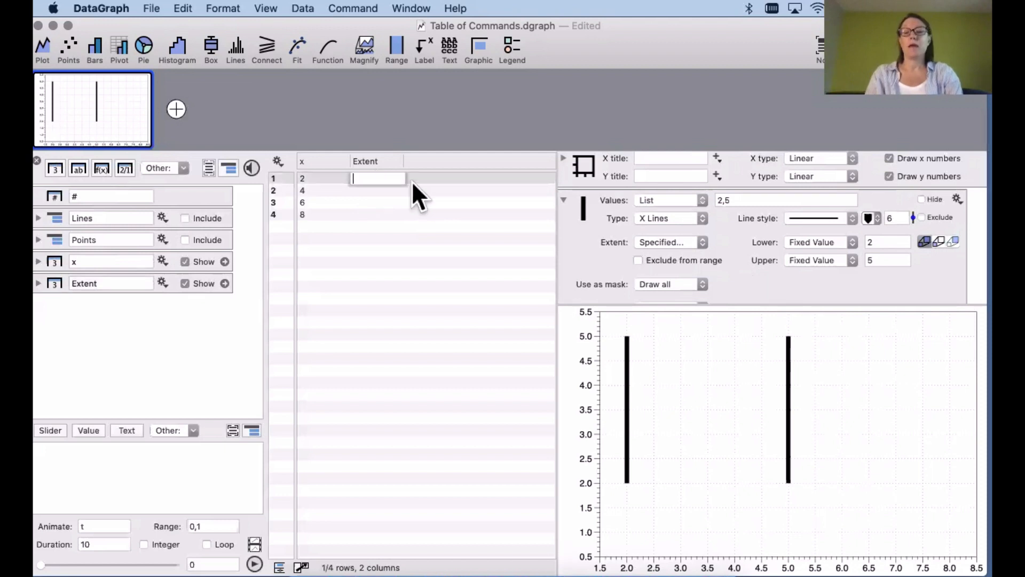
{"action": "type", "text": "2"}
{"action": "key", "text": "Return"}
{"action": "type", "text": "3"}
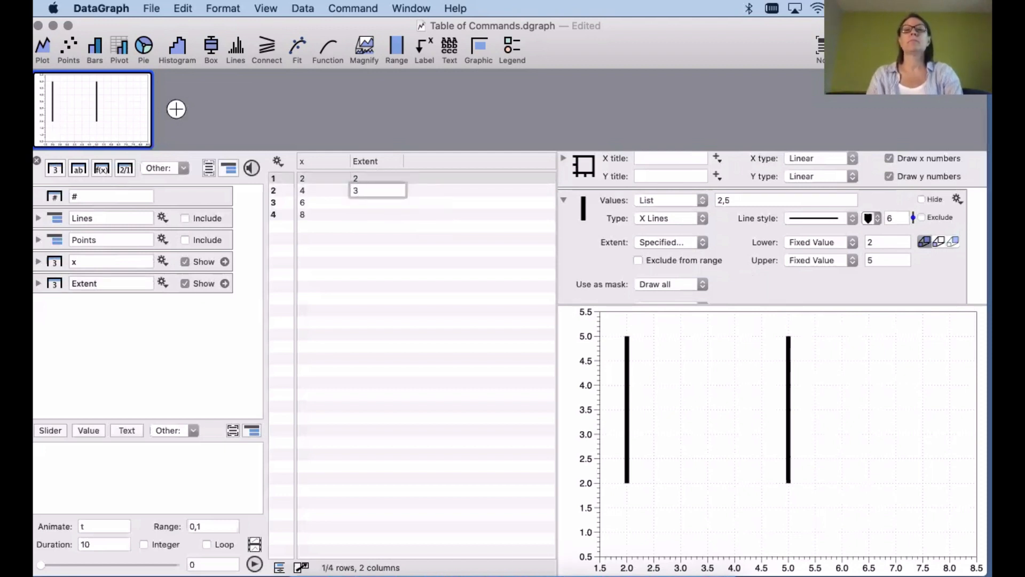
{"action": "left_click", "coordinate": [447, 238]}
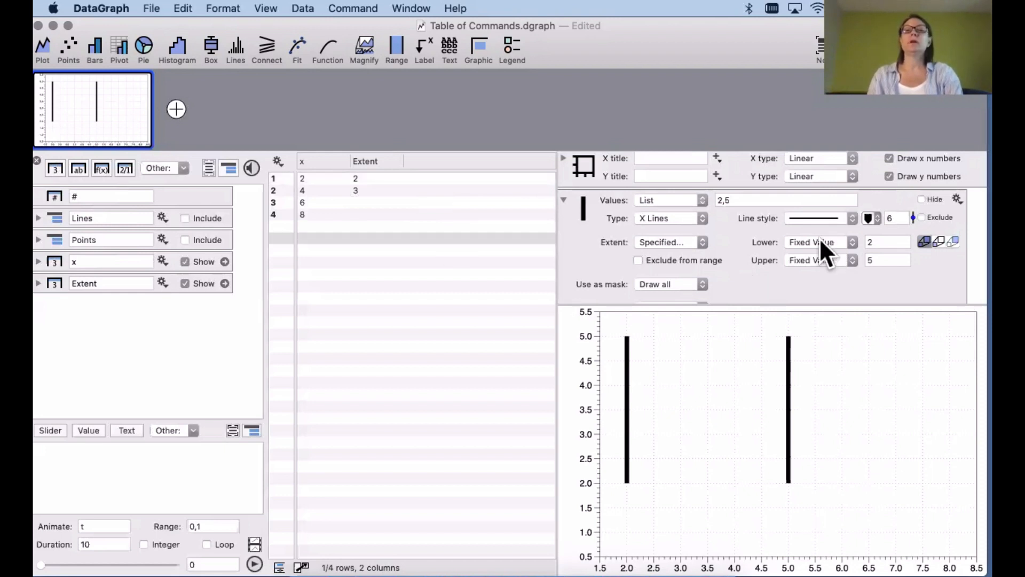
Switch the Lines command's values to column x and enter 4 and 5 in rows 3 and 4 of the Extent column
{"action": "left_click", "coordinate": [659, 201]}
{"action": "left_click", "coordinate": [809, 297]}
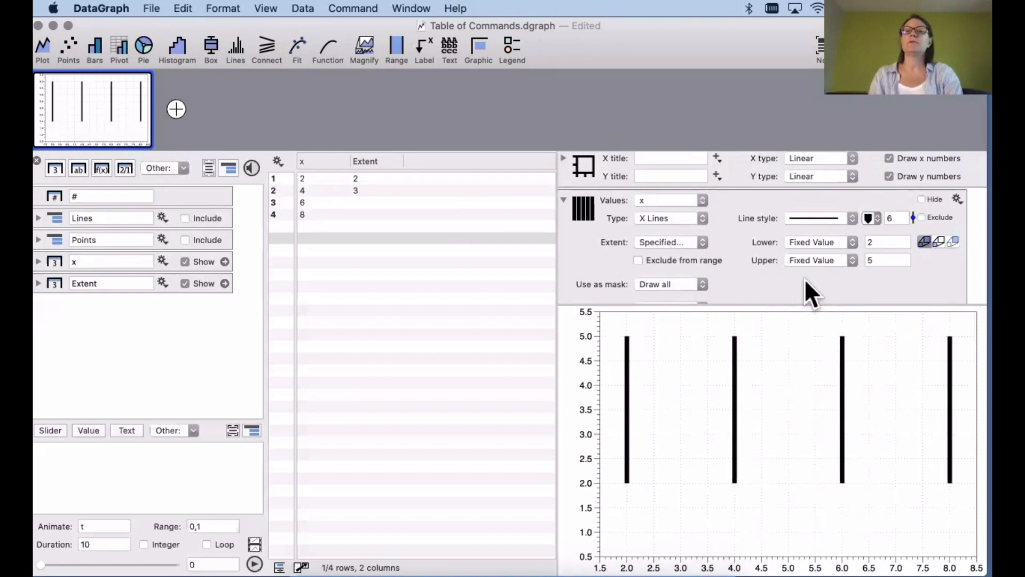
{"action": "double_click", "coordinate": [355, 202]}
{"action": "type", "text": "4"}
{"action": "key", "text": "Return"}
{"action": "type", "text": "5"}
{"action": "key", "text": "Return"}
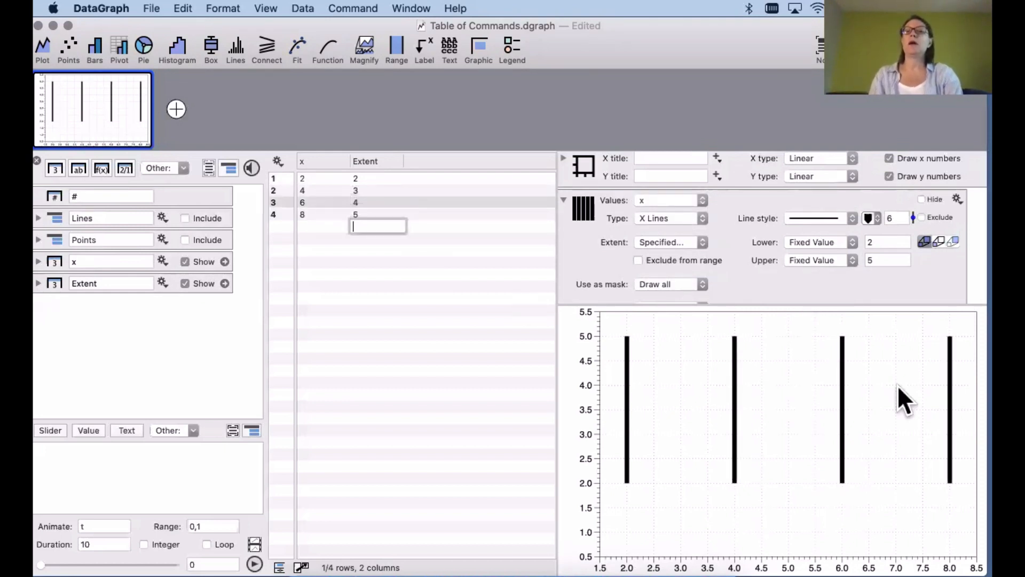
Use the Extent column as the Lines command's lower limit and set the Extent value in row 4 to 10
{"action": "left_click", "coordinate": [833, 243]}
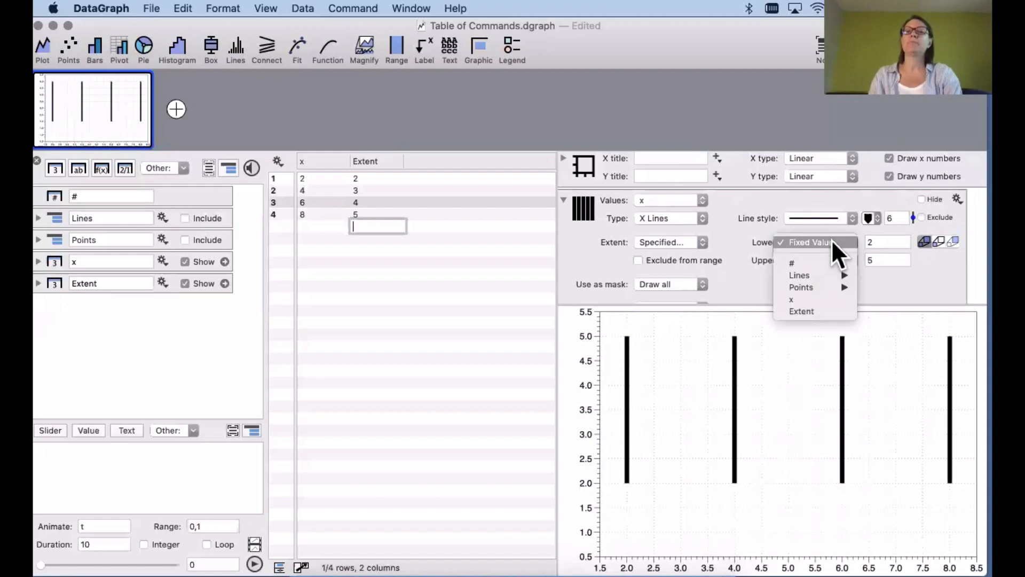
{"action": "left_click", "coordinate": [832, 314]}
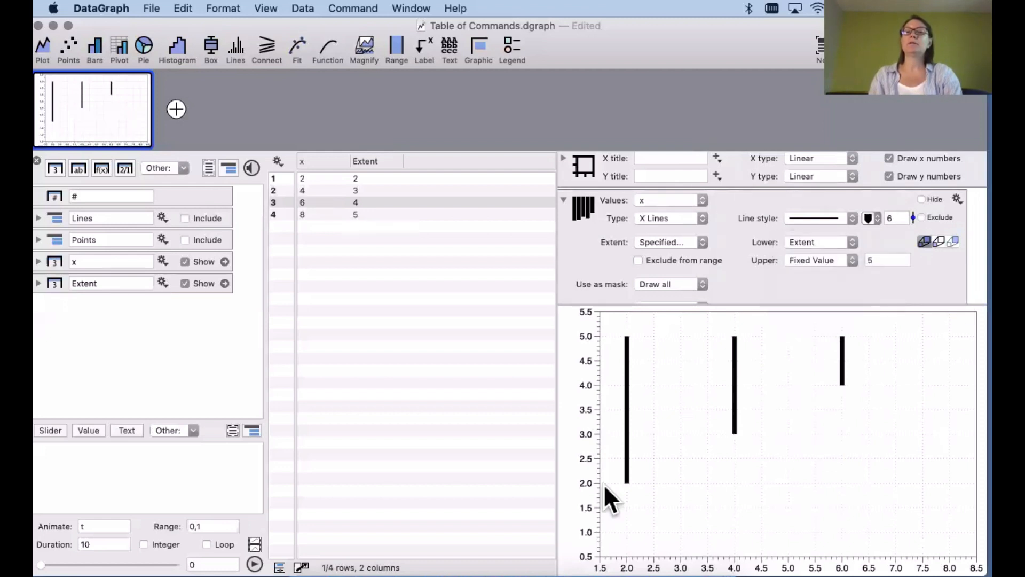
{"action": "left_click", "coordinate": [314, 214]}
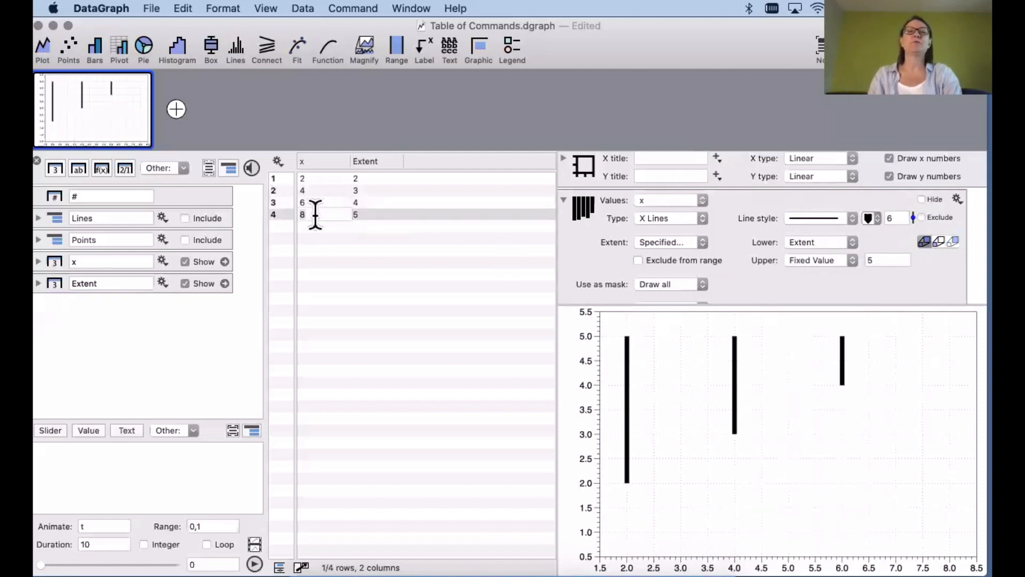
{"action": "left_click", "coordinate": [380, 213]}
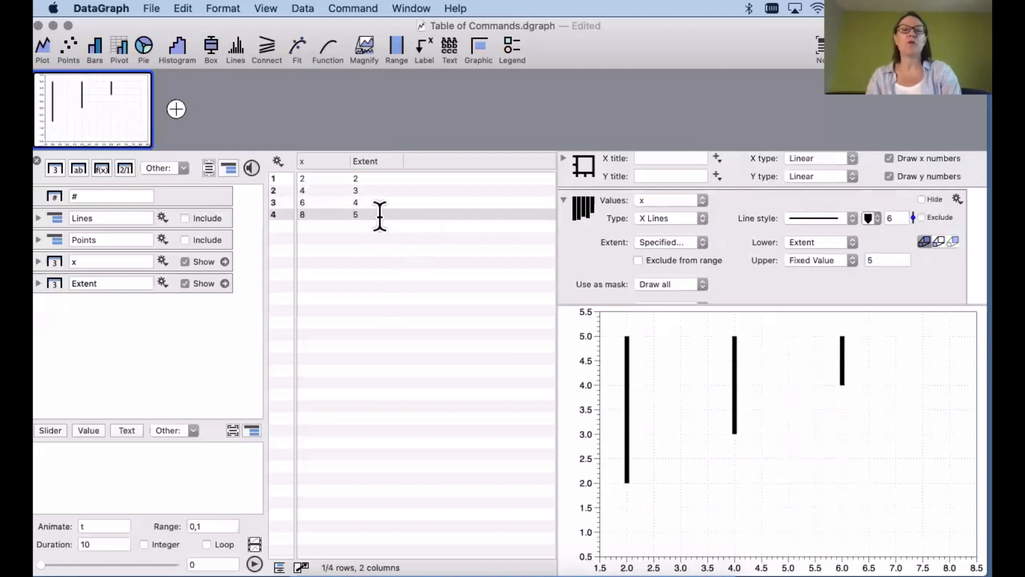
{"action": "left_click", "coordinate": [379, 217]}
{"action": "type", "text": "10"}
{"action": "key", "text": "Return"}
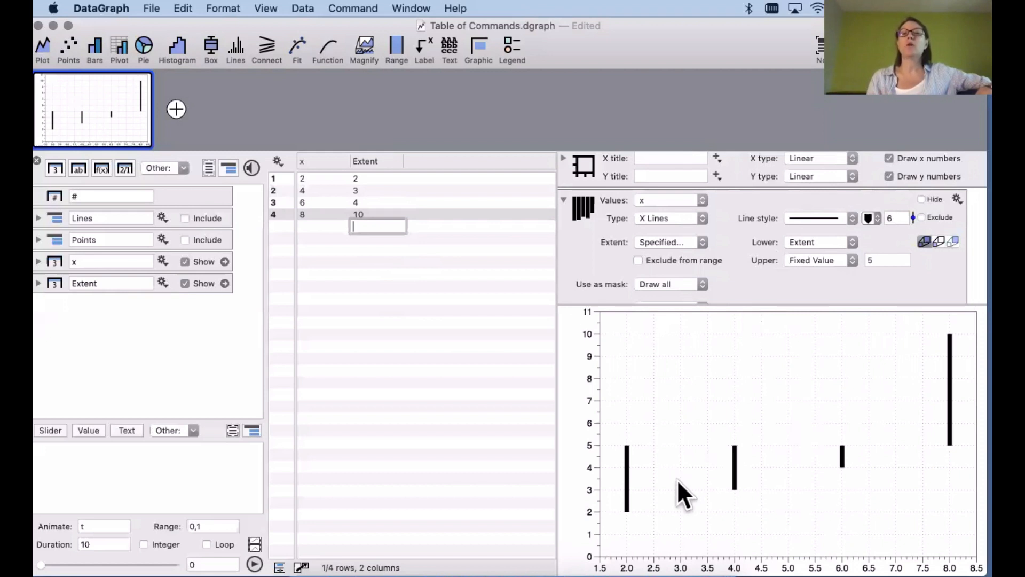
Try the Y Lines type with the column-based extents for the Lines command
{"action": "left_click", "coordinate": [671, 227]}
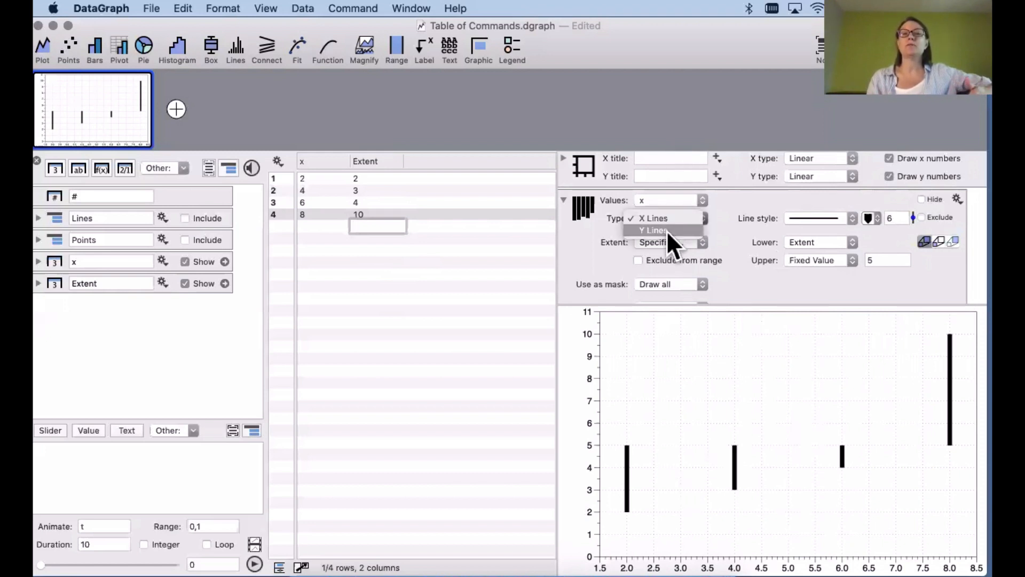
{"action": "left_click", "coordinate": [671, 234]}
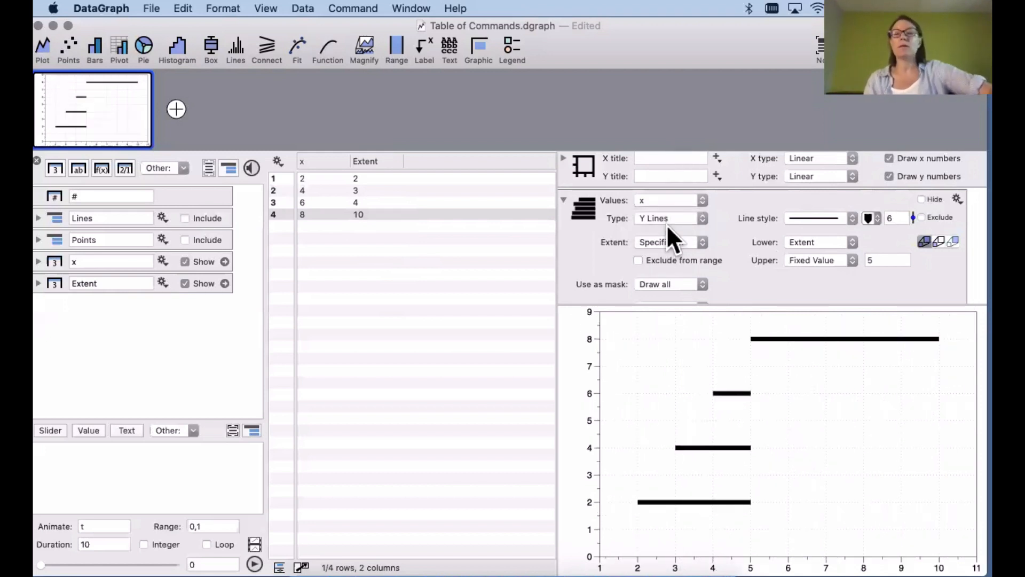
Color the lines by the Extent column with a newly created color scheme and enlarge the area listing the scheme
{"action": "scroll", "coordinate": [598, 242], "scroll_direction": "down", "scroll_amount": 3}
{"action": "scroll", "coordinate": [601, 257], "scroll_direction": "down", "scroll_amount": 2}
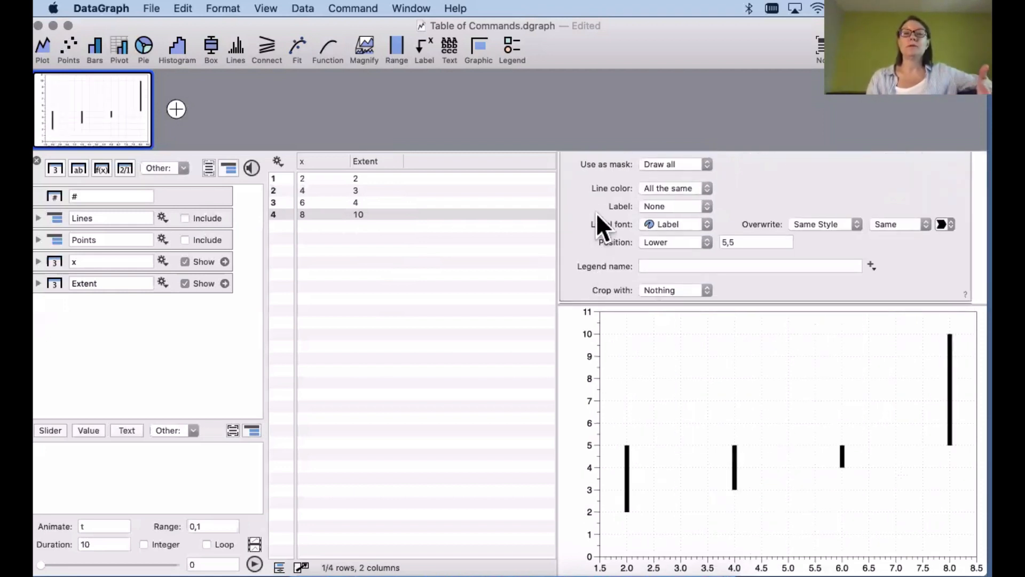
{"action": "scroll", "coordinate": [596, 217], "scroll_direction": "up", "scroll_amount": 2}
{"action": "scroll", "coordinate": [600, 228], "scroll_direction": "up", "scroll_amount": 2}
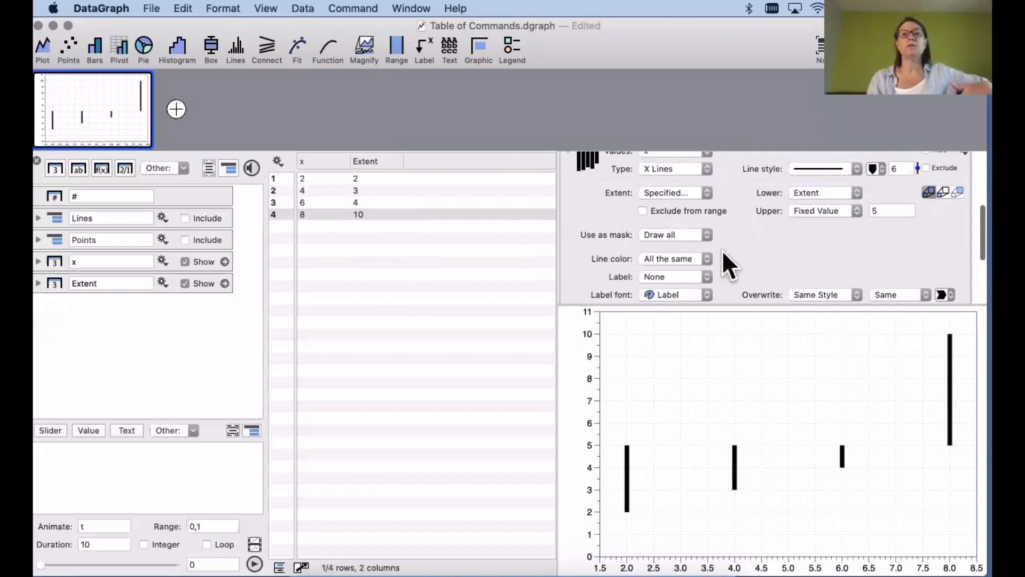
{"action": "left_click", "coordinate": [693, 259]}
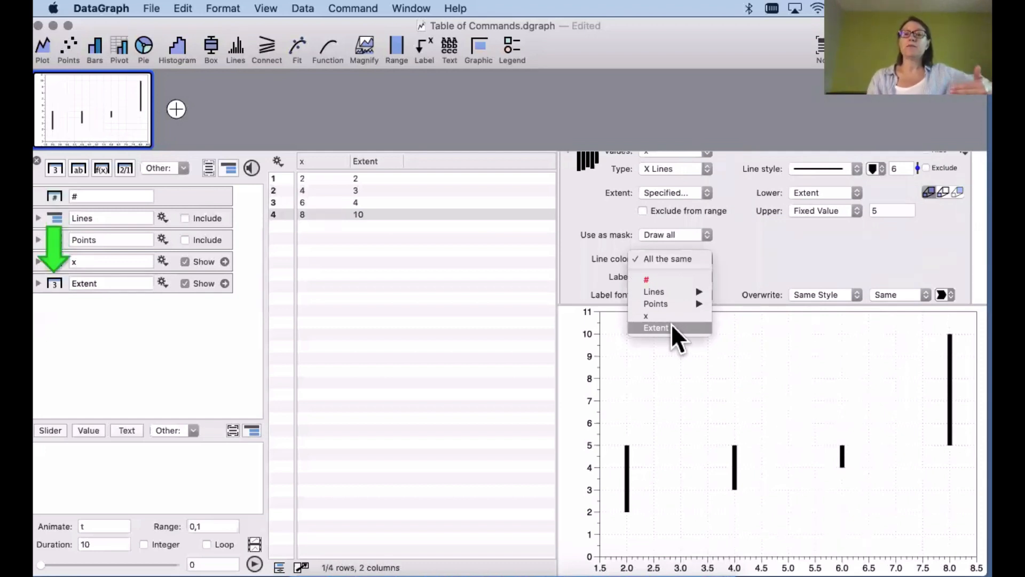
{"action": "left_click", "coordinate": [694, 326]}
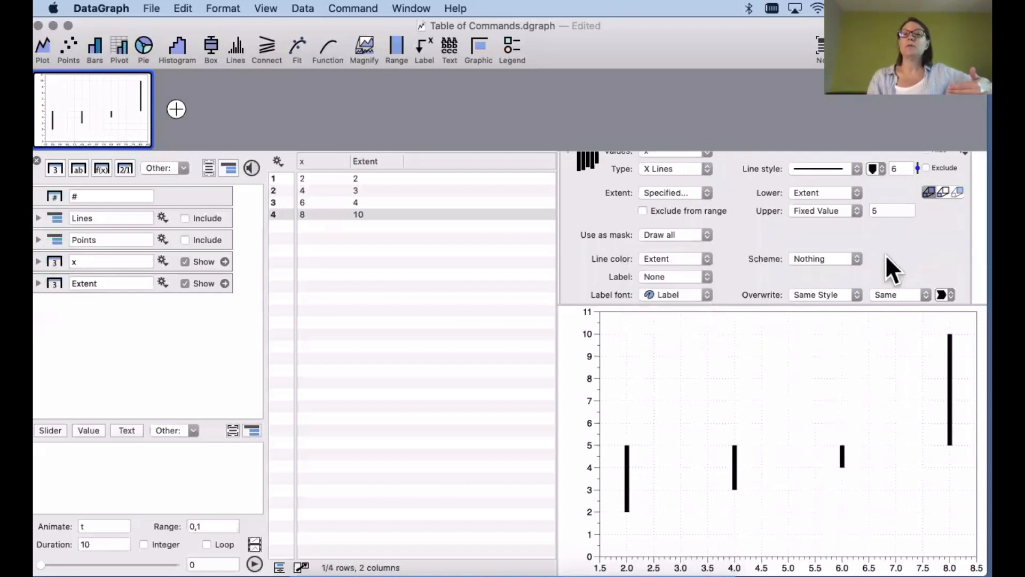
{"action": "left_click", "coordinate": [831, 256]}
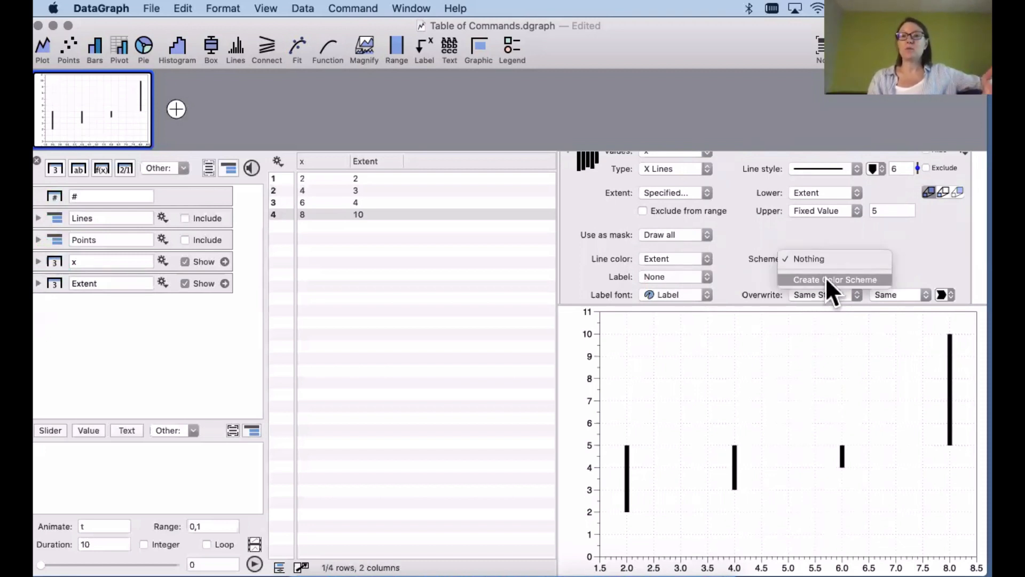
{"action": "left_click", "coordinate": [829, 279]}
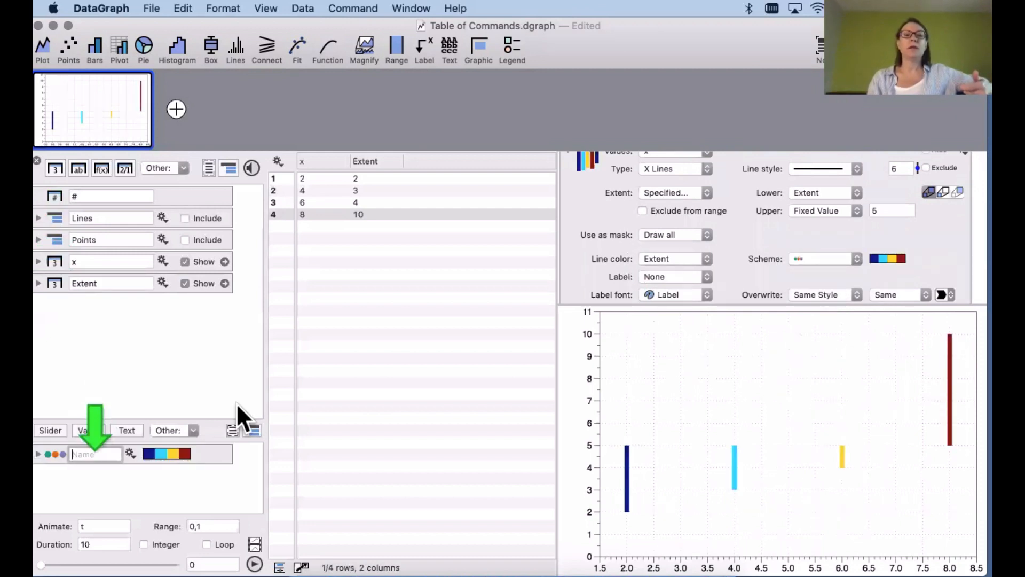
{"action": "left_click_drag", "start_coordinate": [213, 419], "coordinate": [216, 347]}
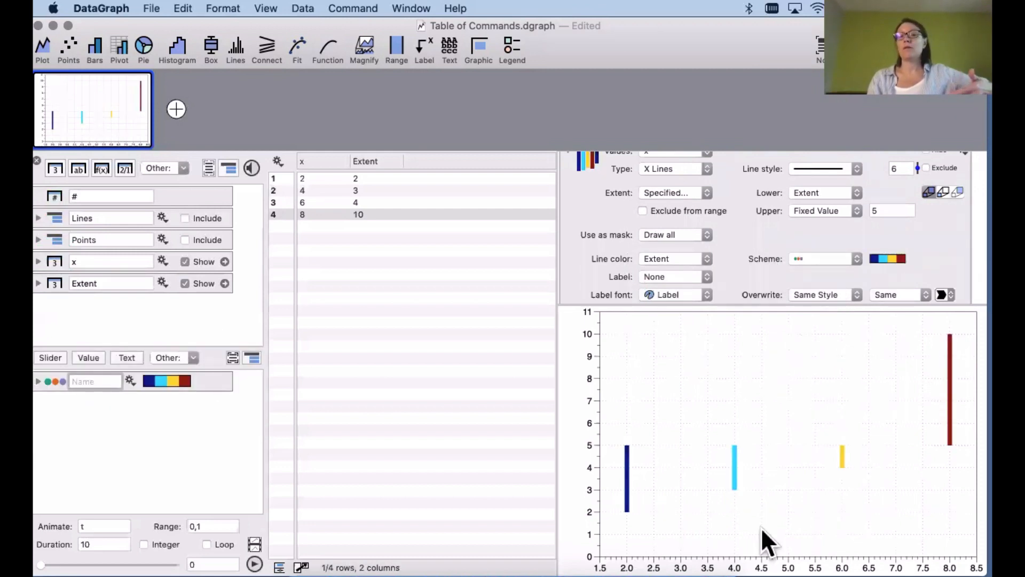
Collapse the Lines command's detailed settings and select the command
{"action": "scroll", "coordinate": [746, 203], "scroll_direction": "up", "scroll_amount": 4}
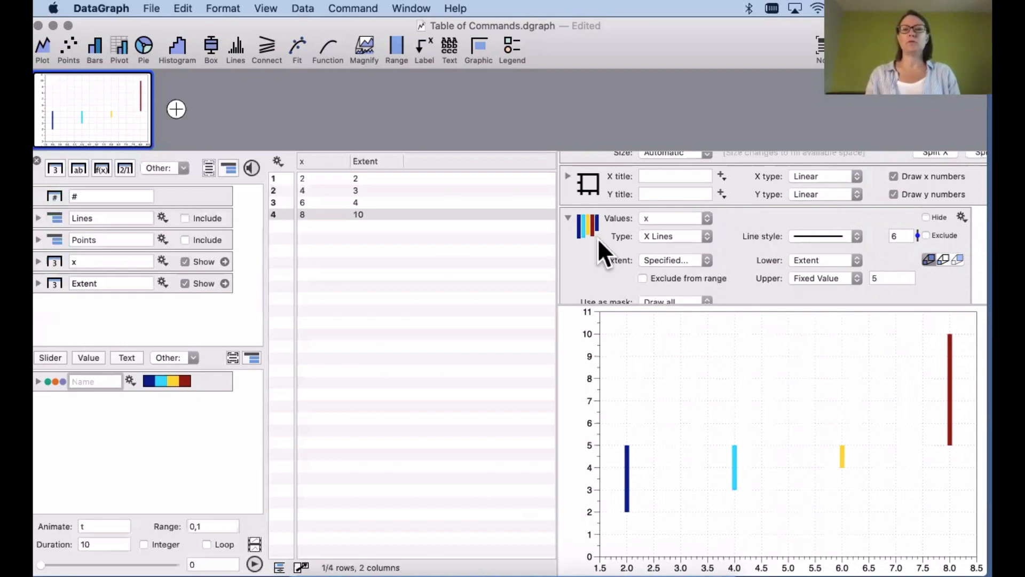
{"action": "left_click", "coordinate": [568, 216]}
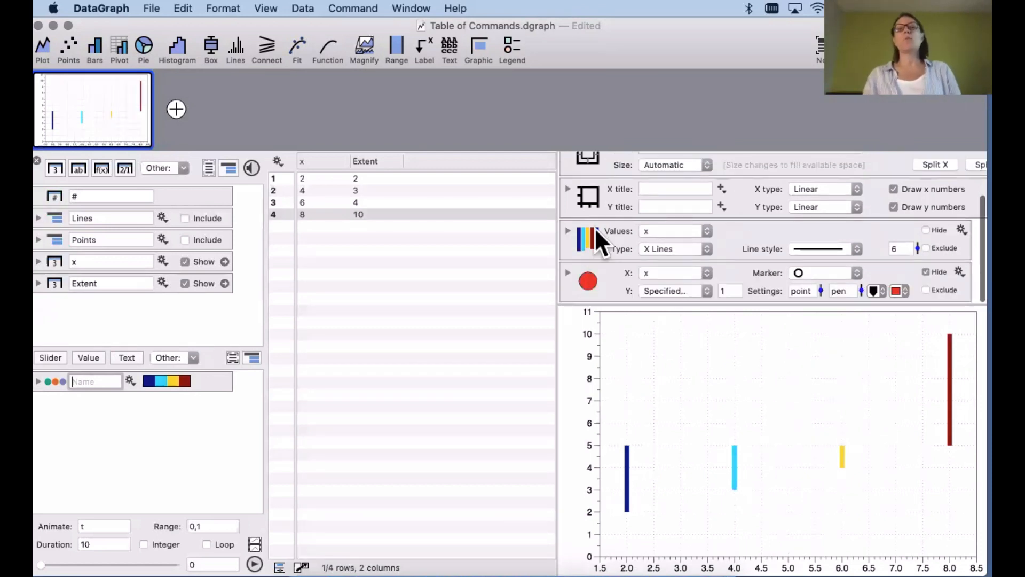
{"action": "left_click", "coordinate": [589, 233]}
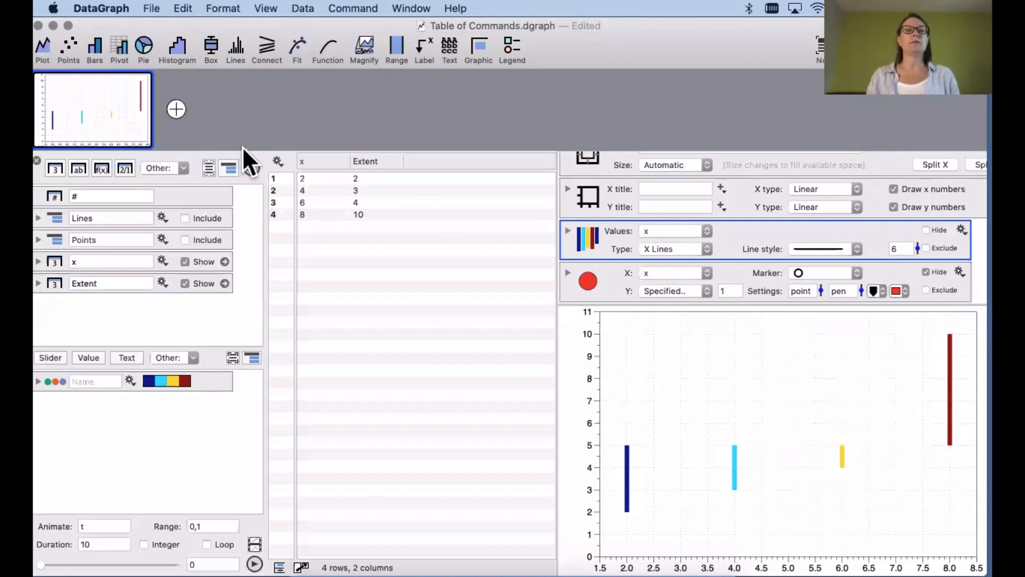
Add a second graph to the document, add a Connect command to it and select that command
{"action": "left_click", "coordinate": [177, 110]}
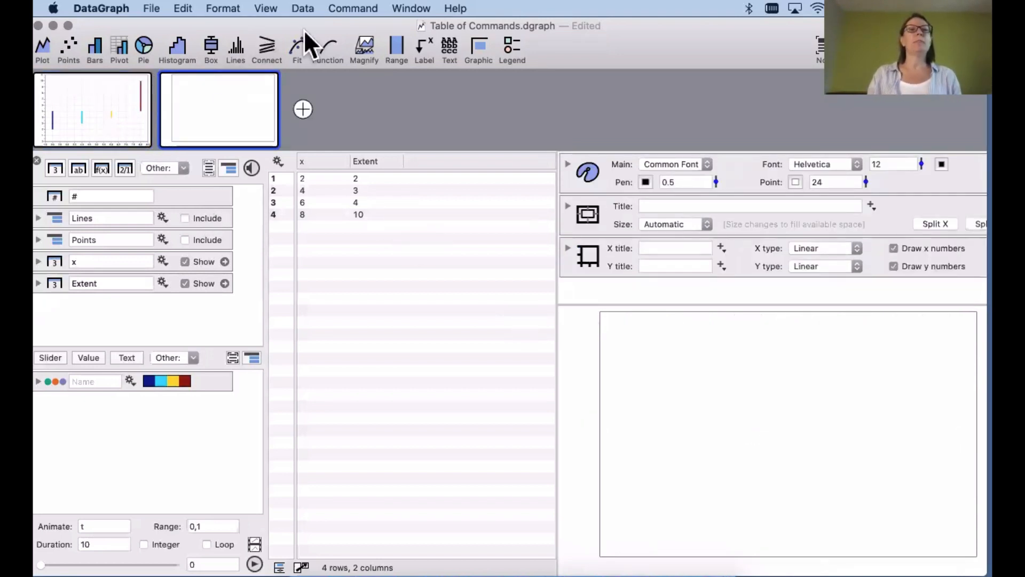
{"action": "left_click", "coordinate": [266, 47]}
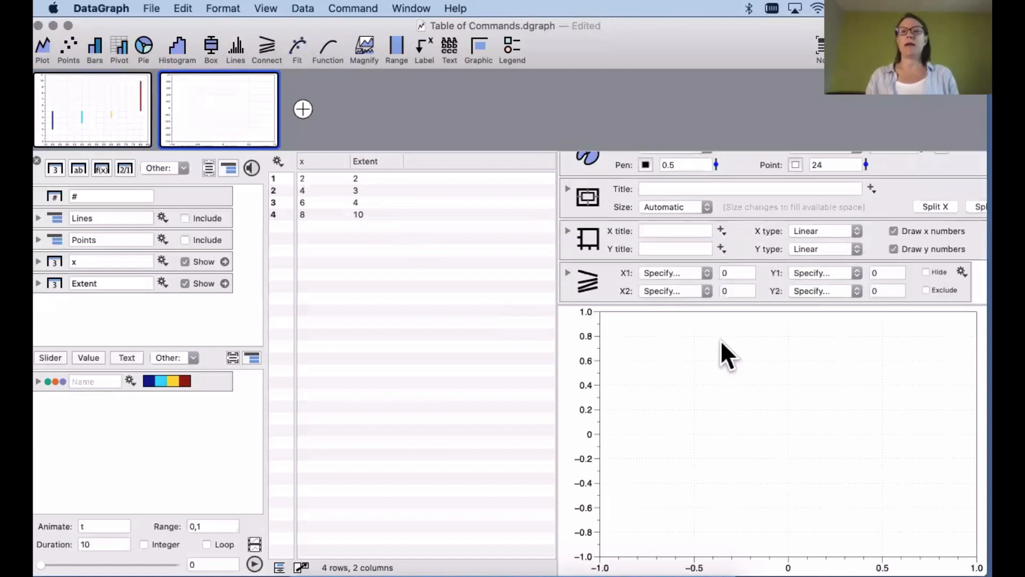
{"action": "left_click", "coordinate": [599, 273]}
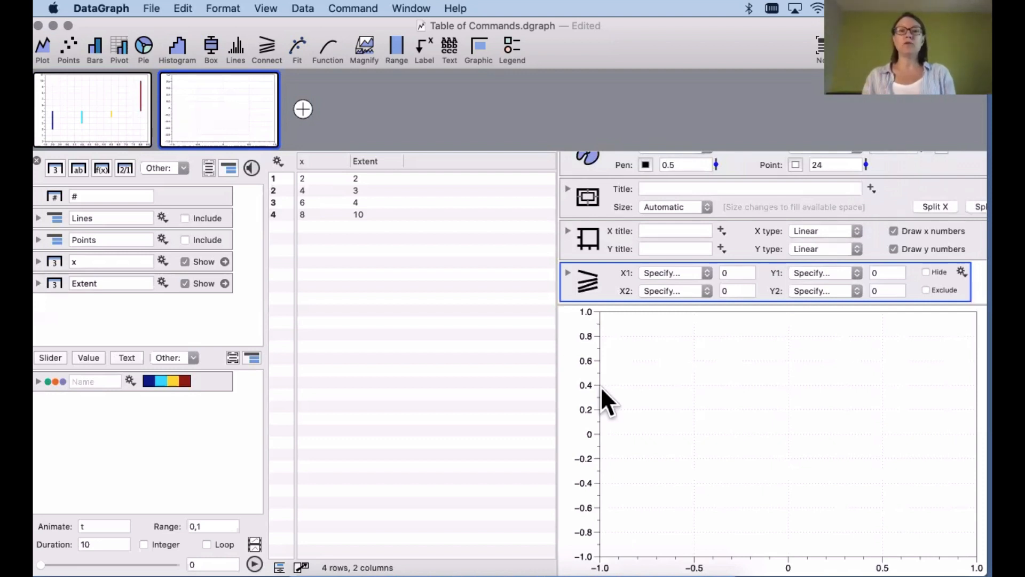
Define the Connect command's line from X1 = 1, Y1 = 1 to X2 = 2, Y2 = 2 using specified values
{"action": "left_click", "coordinate": [730, 274]}
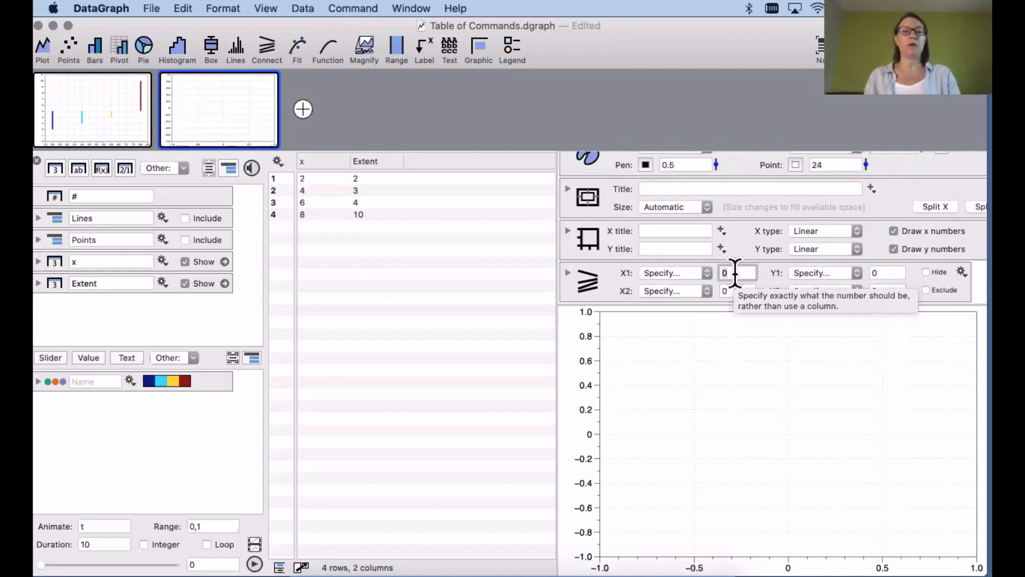
{"action": "type", "text": "1"}
{"action": "left_click", "coordinate": [879, 273]}
{"action": "type", "text": "1"}
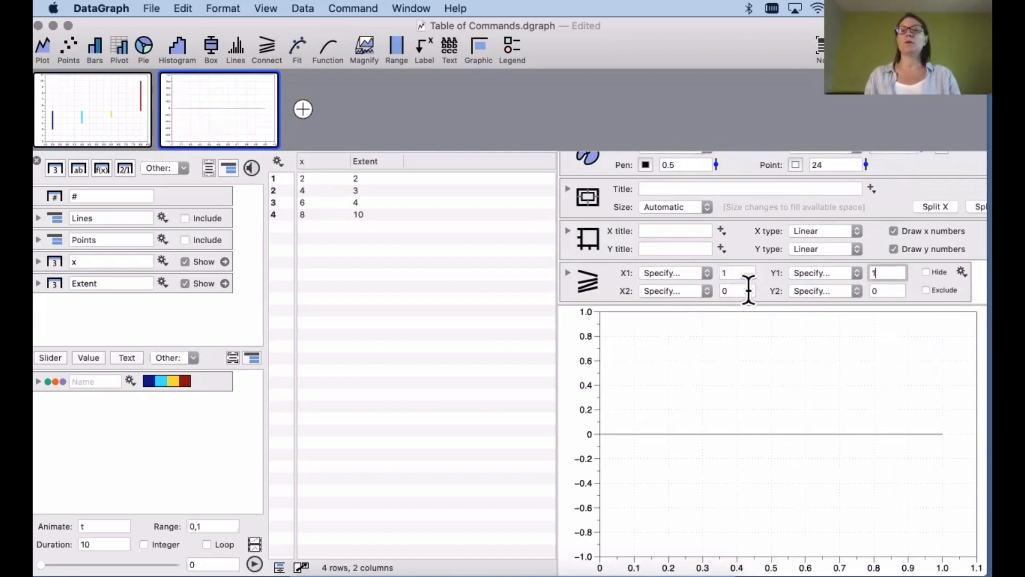
{"action": "left_click", "coordinate": [766, 290]}
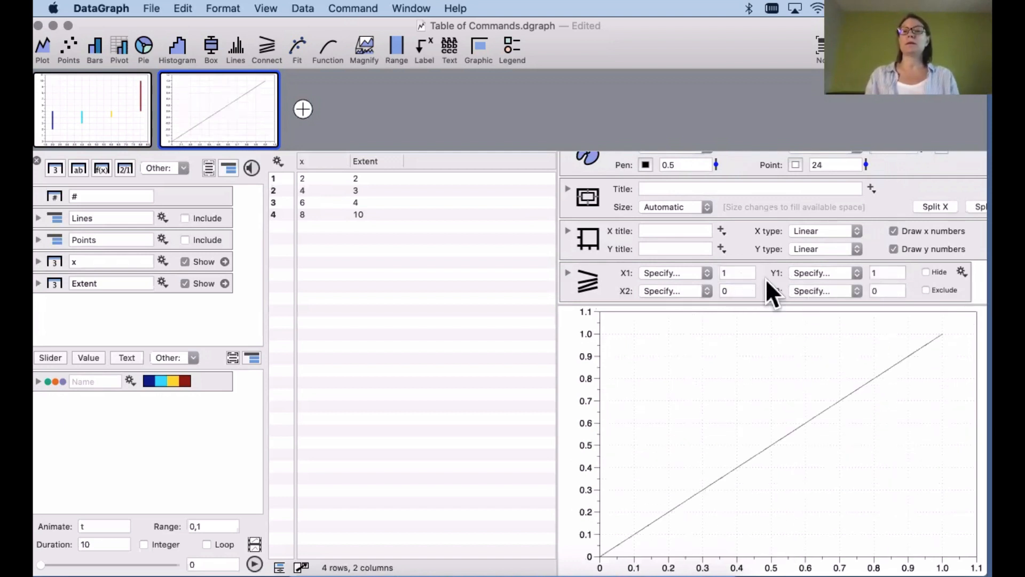
{"action": "double_click", "coordinate": [726, 291]}
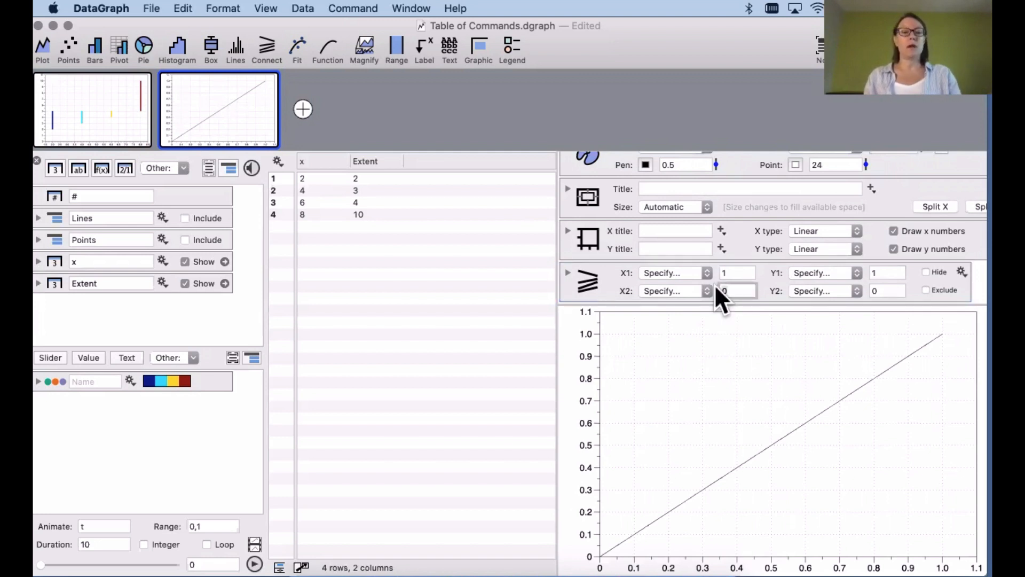
{"action": "type", "text": "2"}
{"action": "key", "text": "Return"}
{"action": "type", "text": "2"}
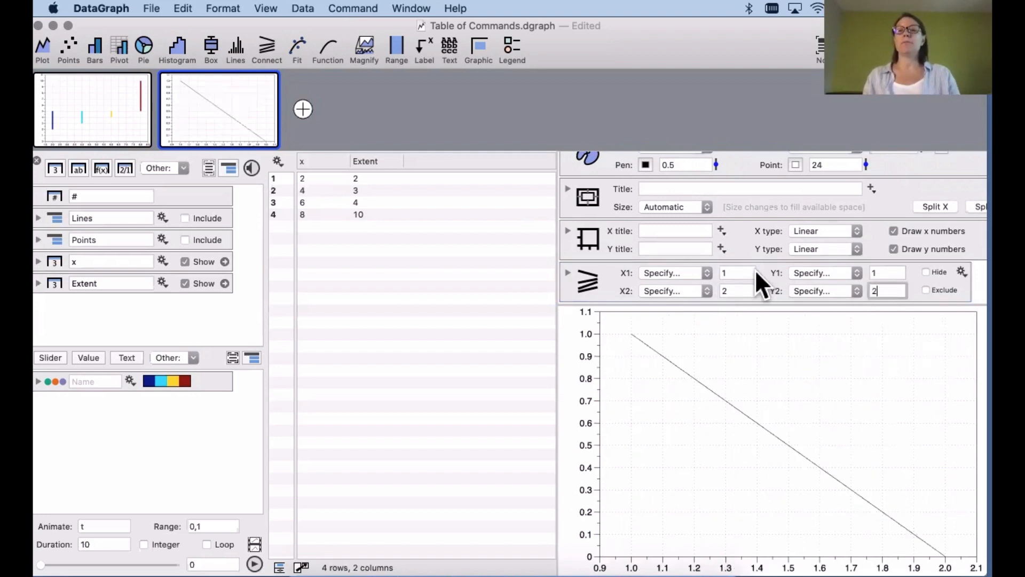
{"action": "key", "text": "Return"}
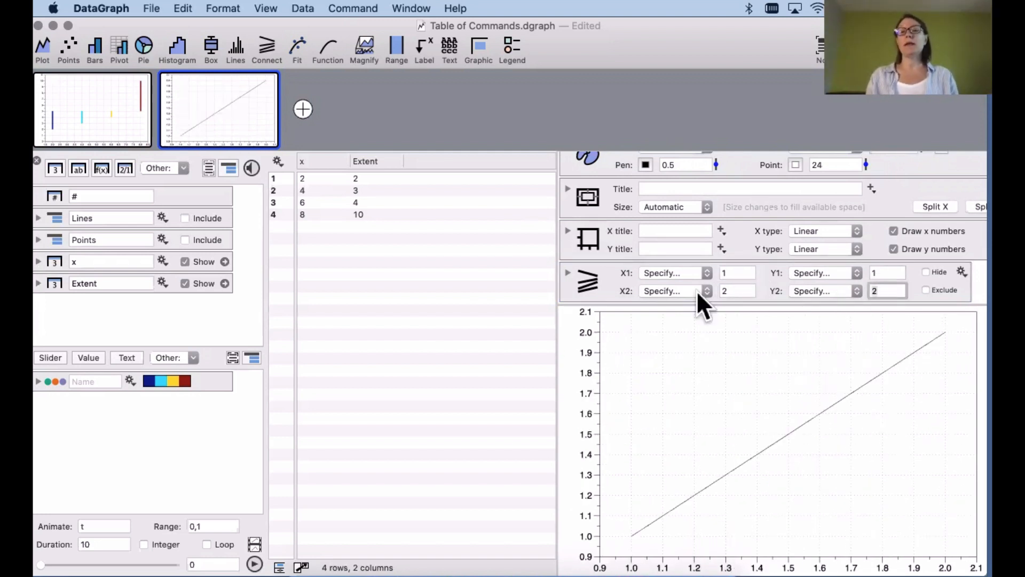
Expand the Connect command's detailed settings and thicken the line to a width of 6
{"action": "left_click", "coordinate": [568, 273]}
{"action": "scroll", "coordinate": [847, 247], "scroll_direction": "down", "scroll_amount": 5}
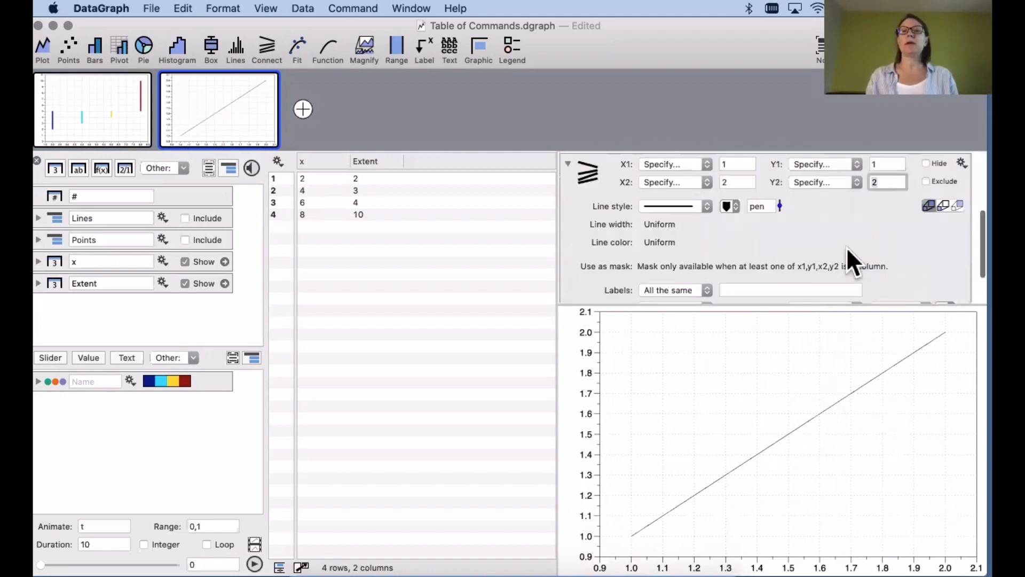
{"action": "scroll", "coordinate": [848, 249], "scroll_direction": "up", "scroll_amount": 1}
{"action": "left_click_drag", "start_coordinate": [778, 193], "coordinate": [767, 159]}
Try a single Arrow end cap on the connecting line and switch the end caps to Arrows
{"action": "scroll", "coordinate": [765, 260], "scroll_direction": "down", "scroll_amount": 3}
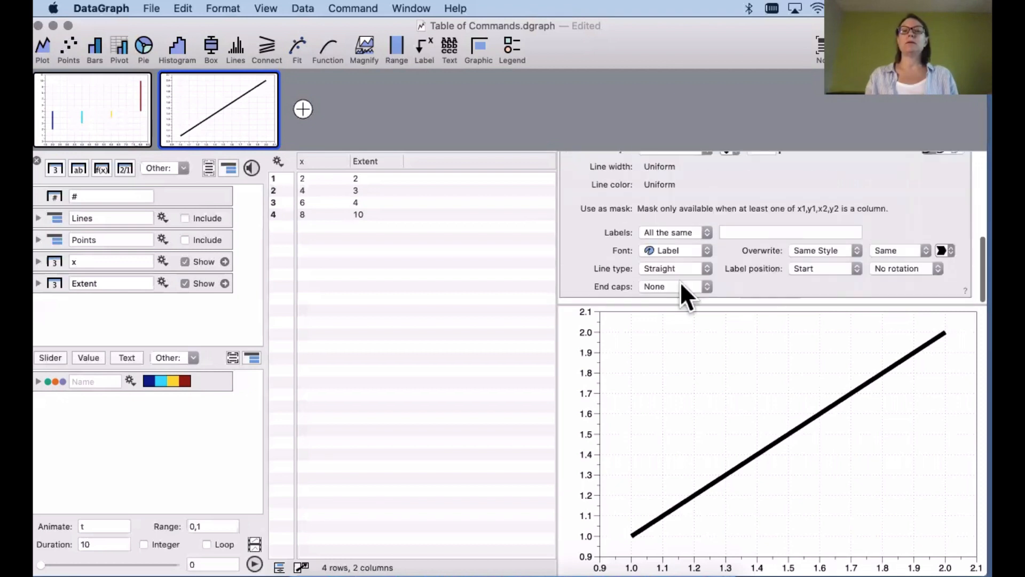
{"action": "left_click", "coordinate": [678, 291]}
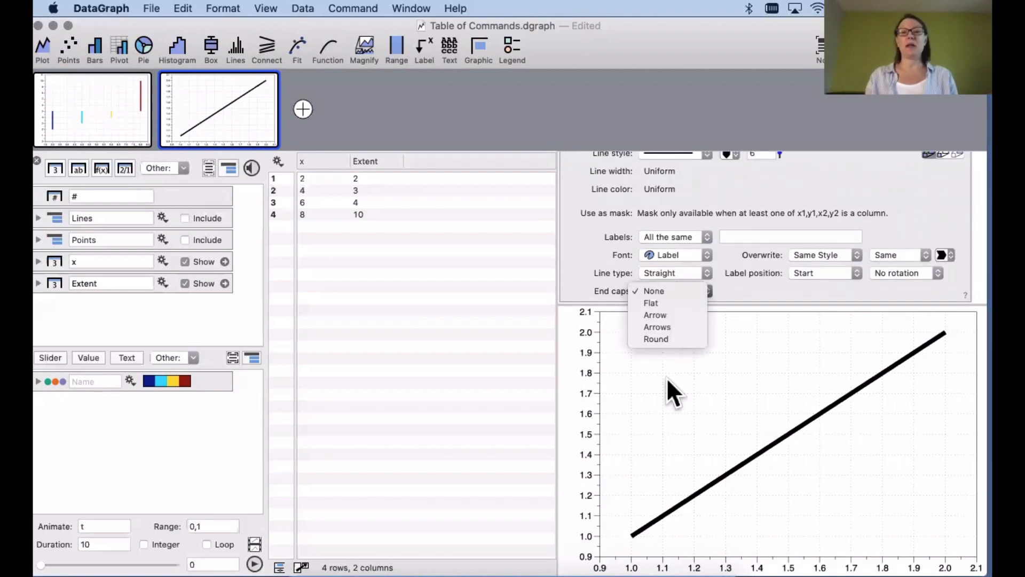
{"action": "left_click", "coordinate": [659, 315]}
{"action": "left_click", "coordinate": [676, 289]}
{"action": "left_click", "coordinate": [677, 299]}
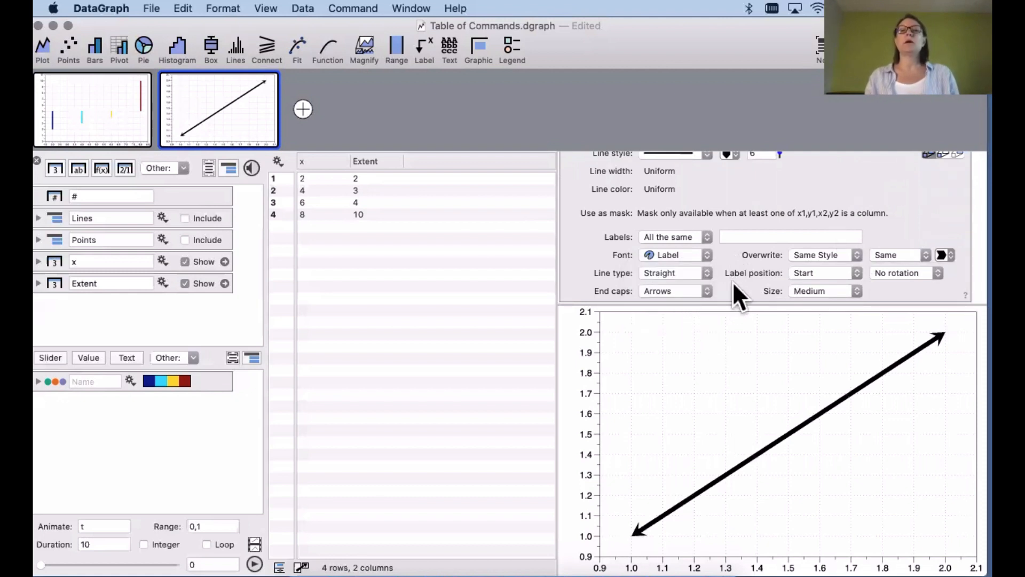
Try the Curved and Steps line types for the connecting line
{"action": "scroll", "coordinate": [741, 259], "scroll_direction": "up", "scroll_amount": 4}
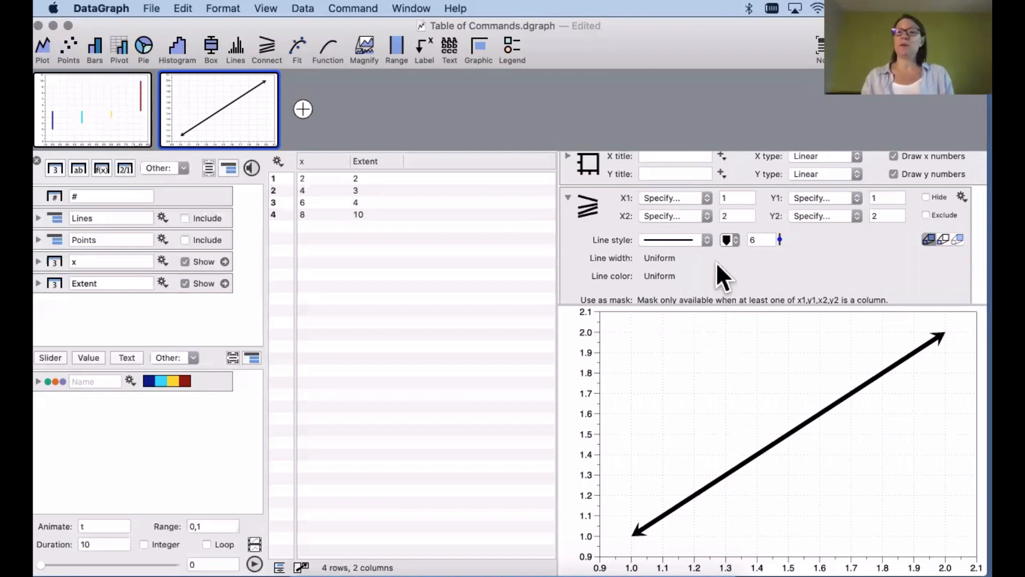
{"action": "scroll", "coordinate": [717, 263], "scroll_direction": "down", "scroll_amount": 3}
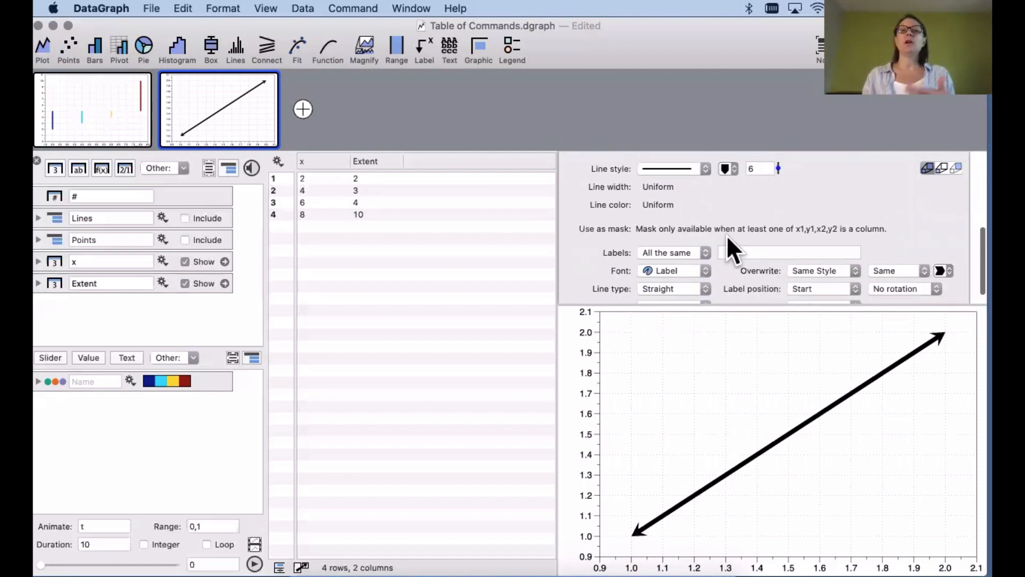
{"action": "scroll", "coordinate": [726, 235], "scroll_direction": "down", "scroll_amount": 1}
{"action": "left_click", "coordinate": [678, 272]}
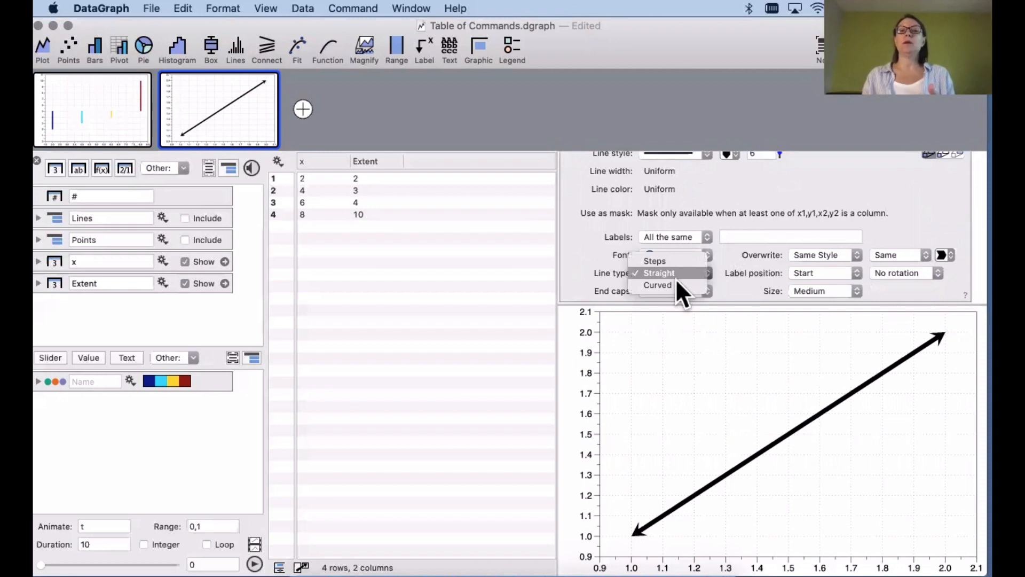
{"action": "left_click", "coordinate": [676, 284]}
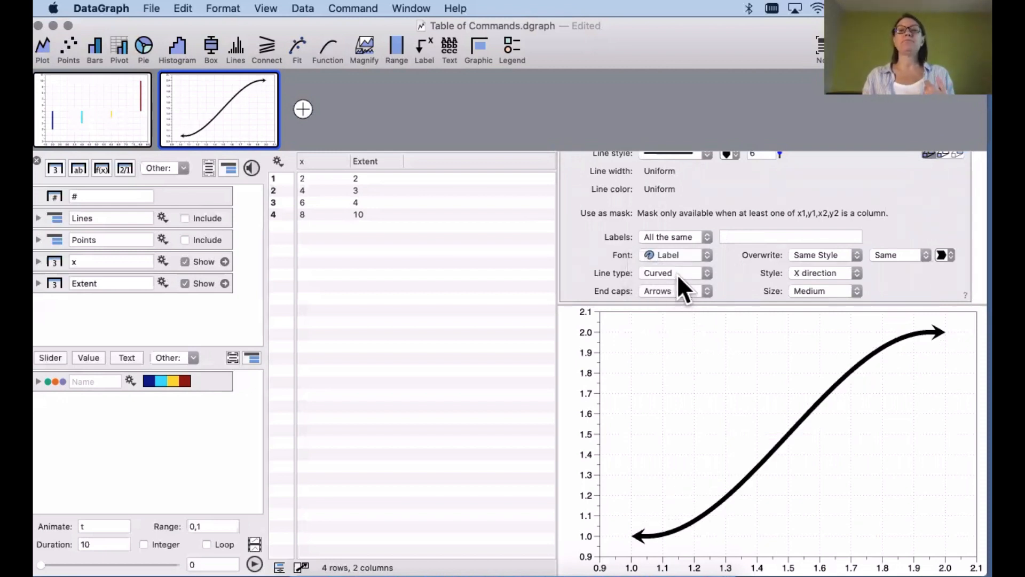
{"action": "left_click", "coordinate": [675, 275]}
{"action": "left_click", "coordinate": [674, 250]}
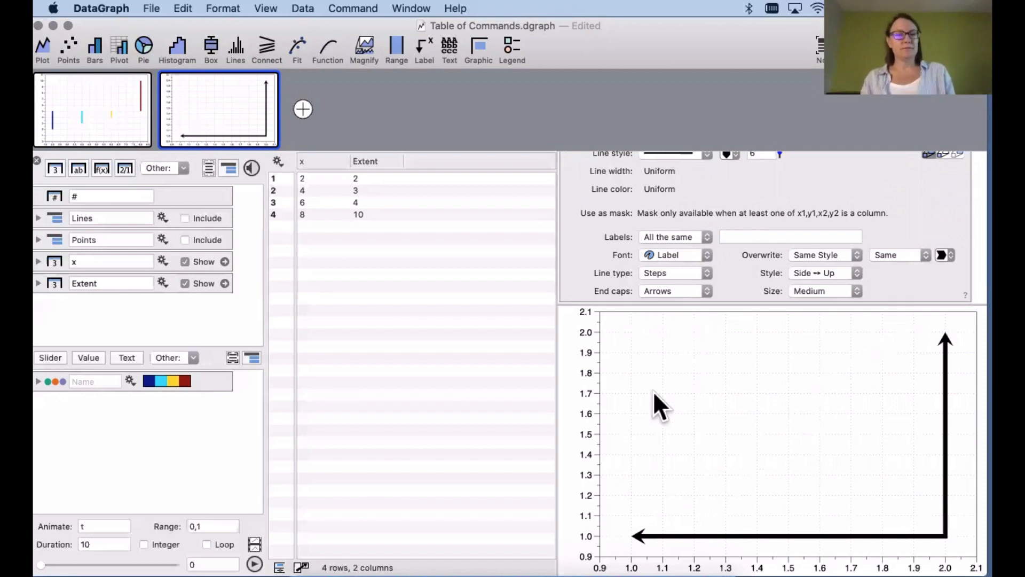
Try the Up → Side and Half Height styles for the stepped line
{"action": "left_click", "coordinate": [818, 268]}
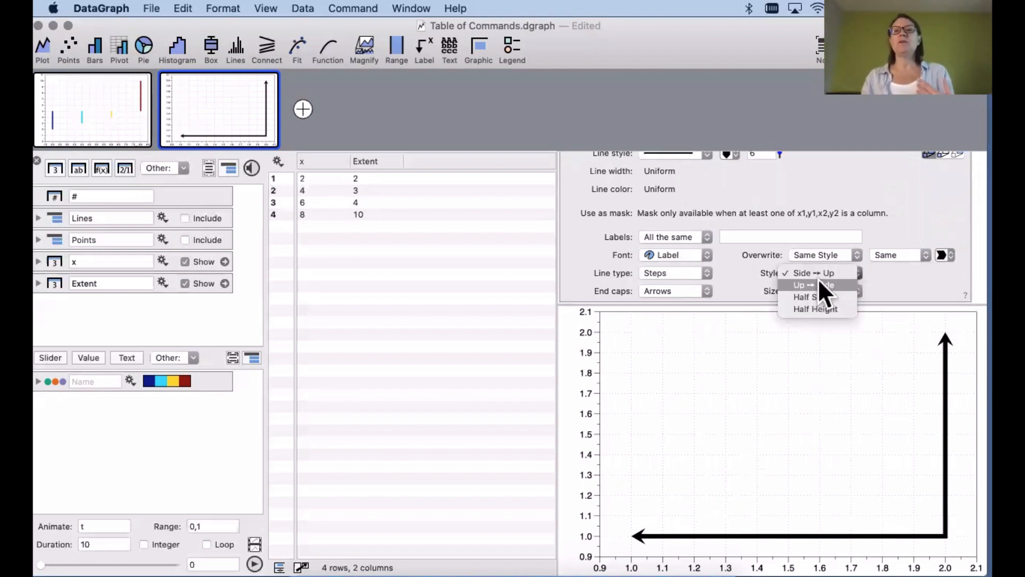
{"action": "left_click", "coordinate": [818, 277]}
{"action": "left_click", "coordinate": [818, 273]}
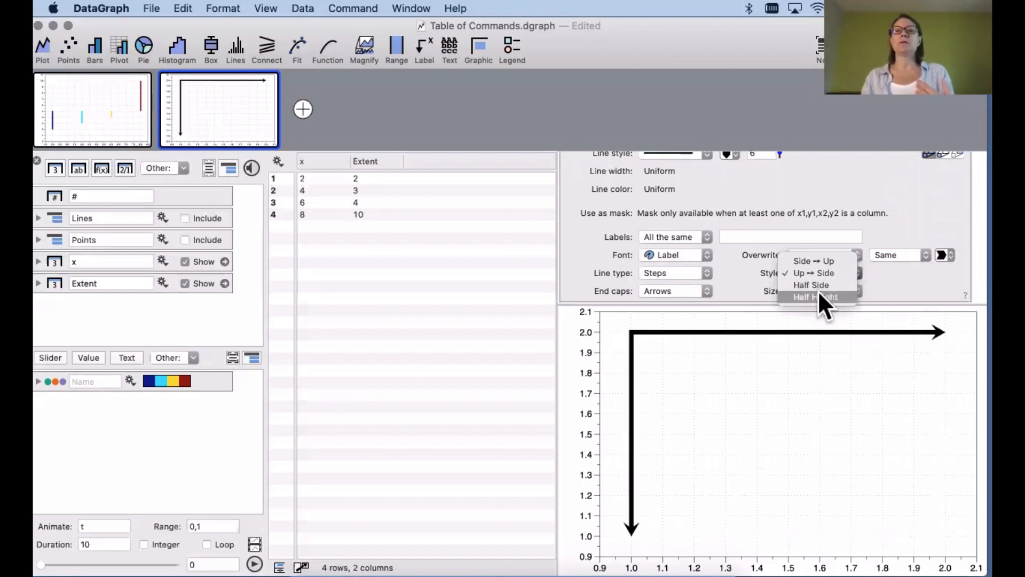
{"action": "left_click", "coordinate": [803, 306]}
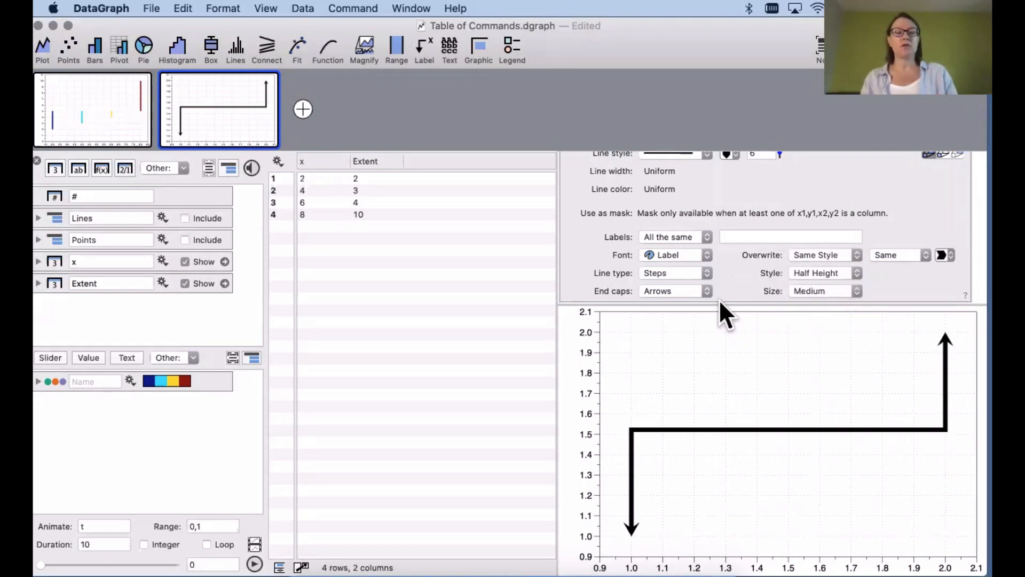
Undo the step style and line type changes back to a Straight line
{"action": "key", "text": "super+z"}
{"action": "key", "text": "super+z"}
{"action": "key", "text": "super+z"}
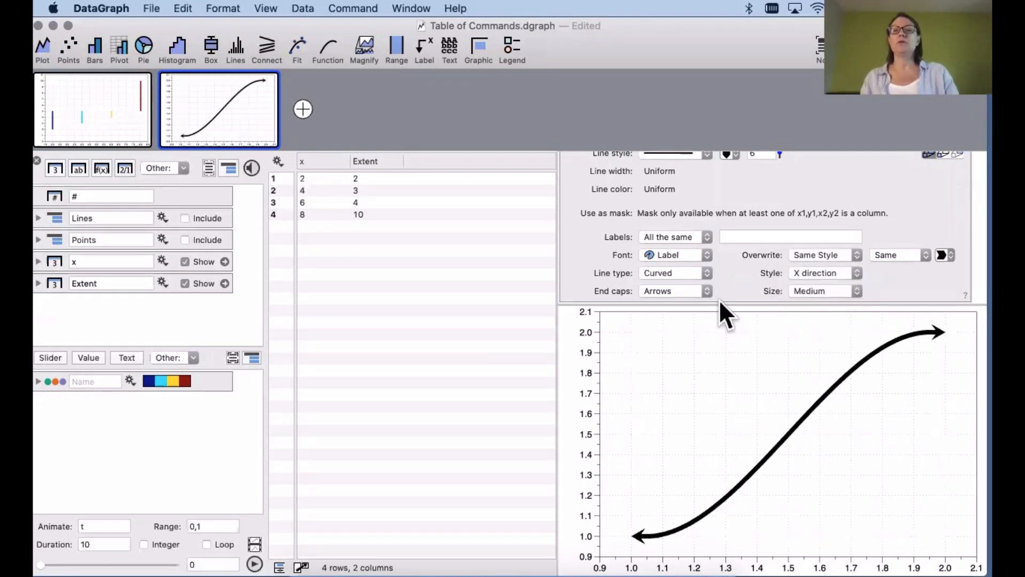
{"action": "key", "text": "super+z"}
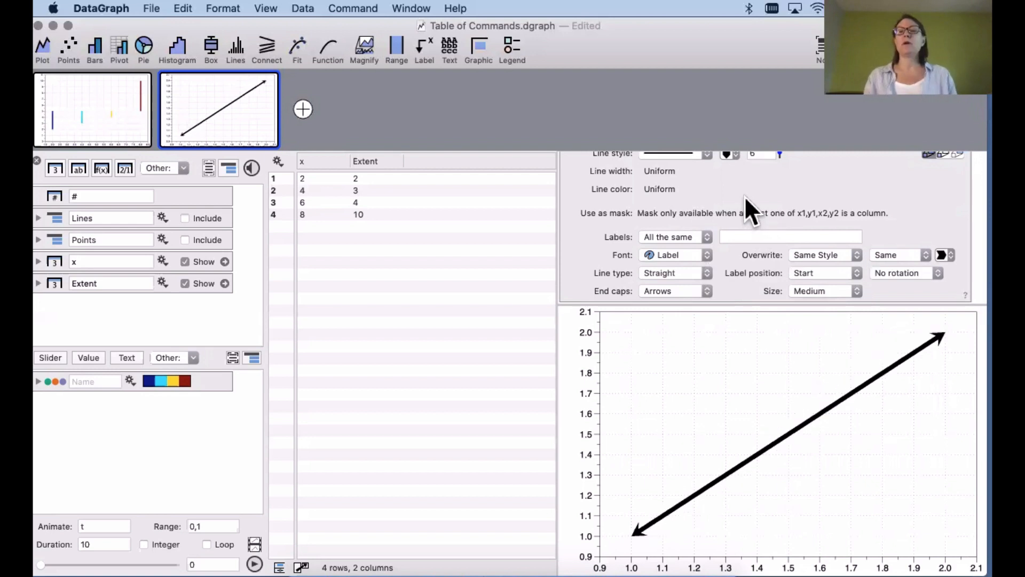
Use the x column for the Connect command's X1 values and select that column in the data table
{"action": "scroll", "coordinate": [744, 197], "scroll_direction": "up", "scroll_amount": 5}
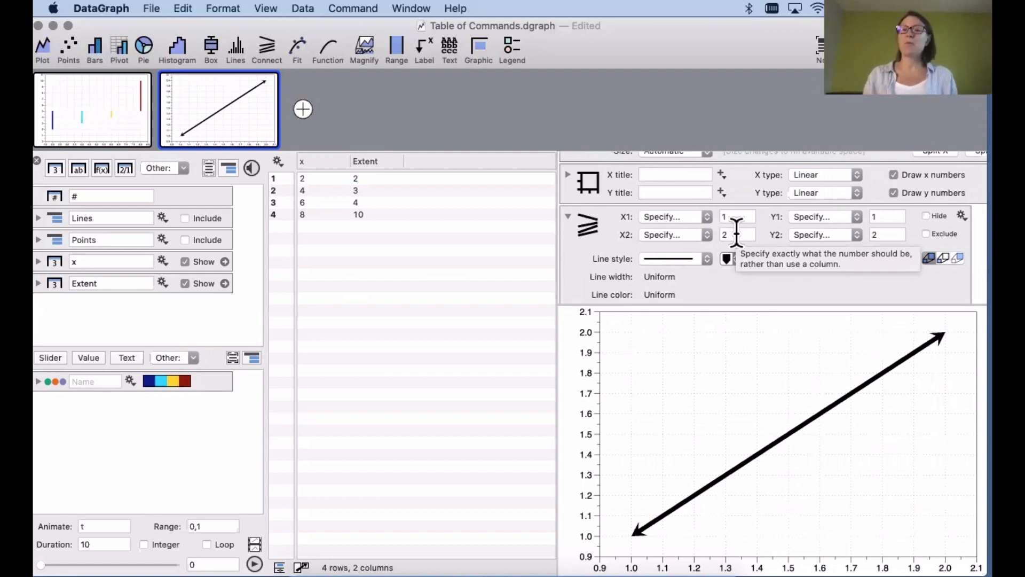
{"action": "left_click", "coordinate": [682, 216]}
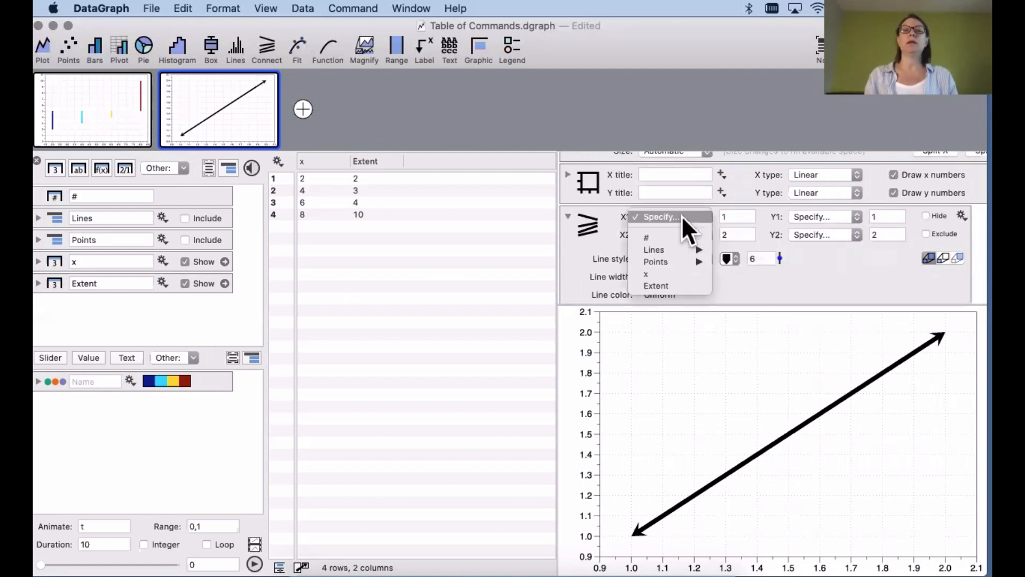
{"action": "left_click", "coordinate": [671, 272]}
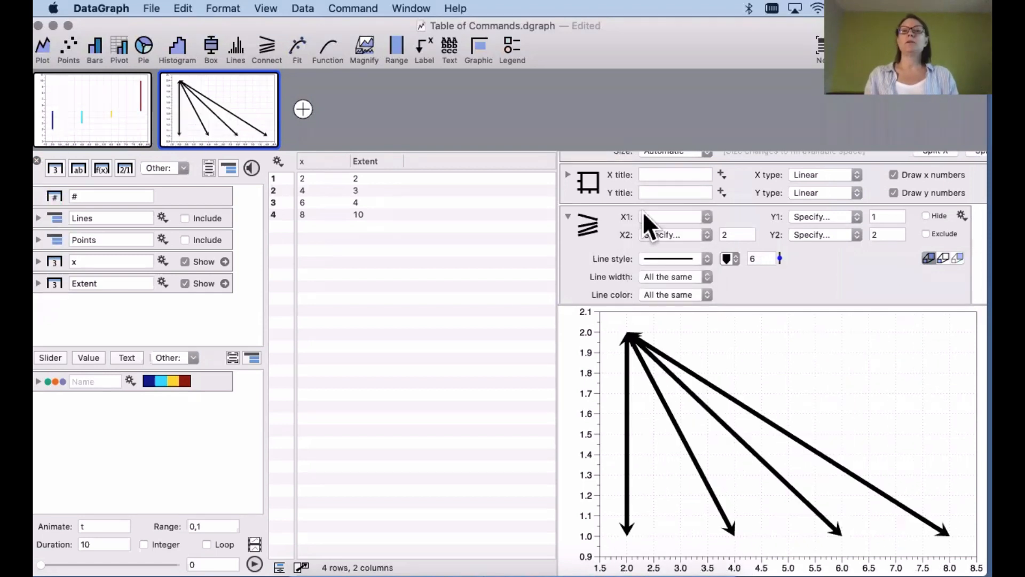
{"action": "left_click", "coordinate": [317, 161]}
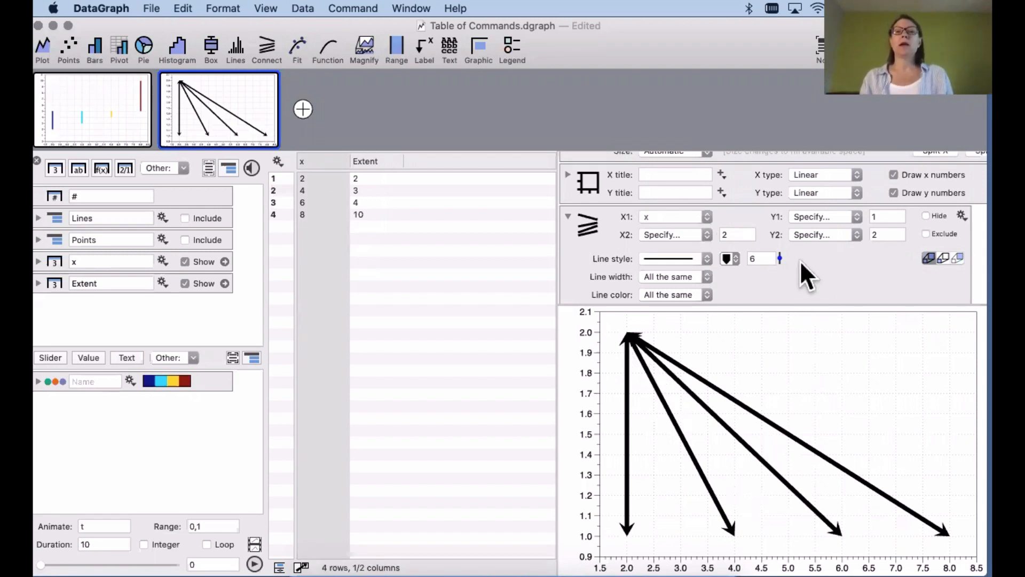
Try the single Arrow end cap on the connecting lines and change the end caps to Round
{"action": "scroll", "coordinate": [800, 260], "scroll_direction": "down", "scroll_amount": 5}
{"action": "left_click", "coordinate": [676, 290]}
{"action": "left_click", "coordinate": [675, 278]}
{"action": "left_click", "coordinate": [659, 288]}
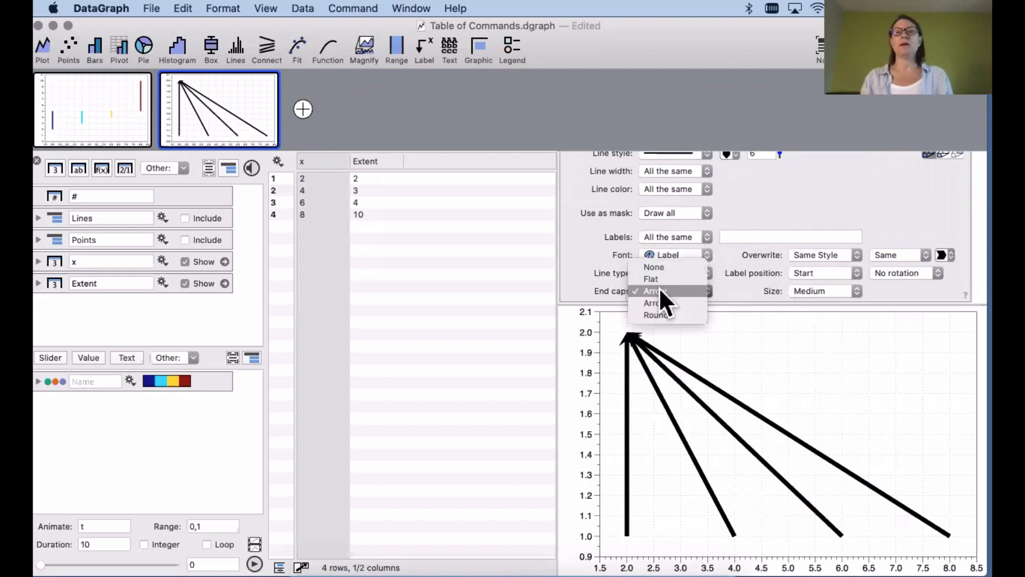
{"action": "left_click", "coordinate": [683, 312]}
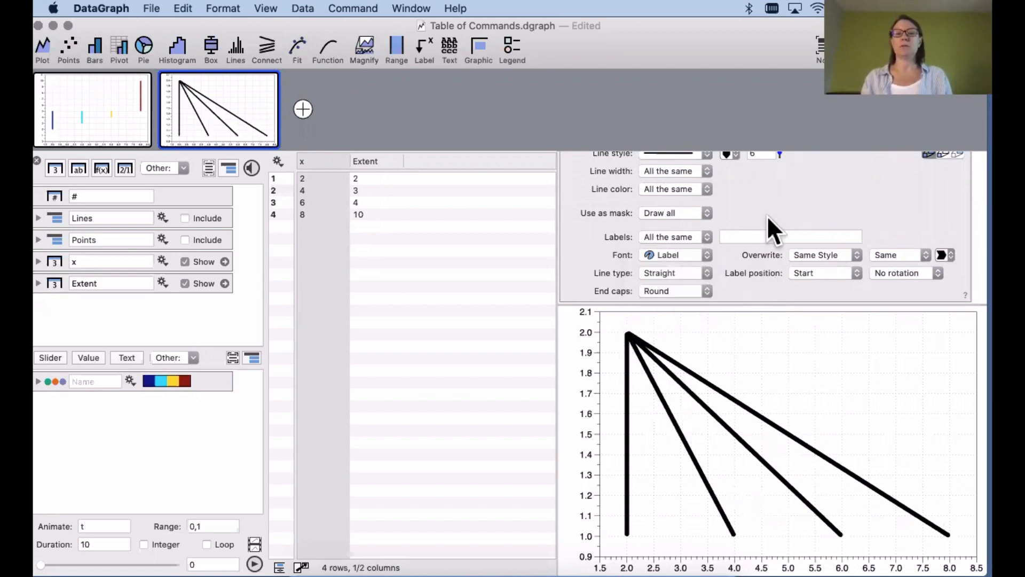
Vary the connecting lines' width by the Extent column with a scale of about 1.47
{"action": "scroll", "coordinate": [767, 216], "scroll_direction": "up", "scroll_amount": 4}
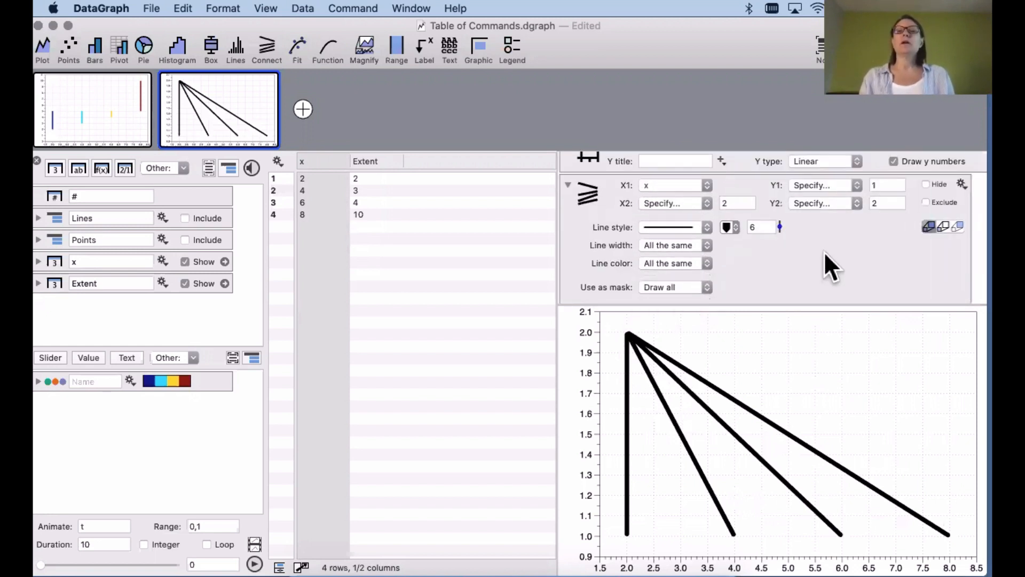
{"action": "left_click", "coordinate": [664, 244]}
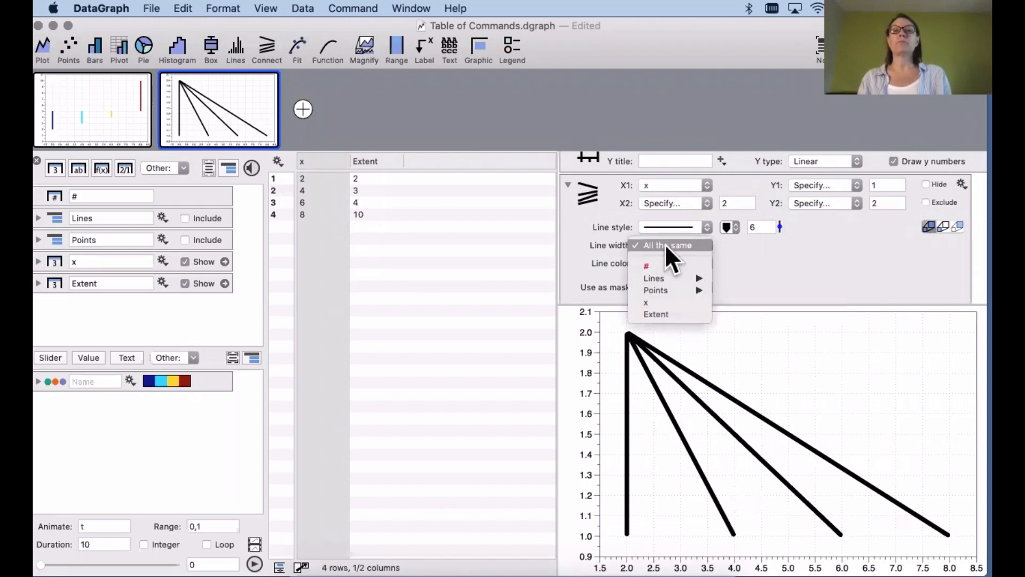
{"action": "left_click", "coordinate": [664, 313]}
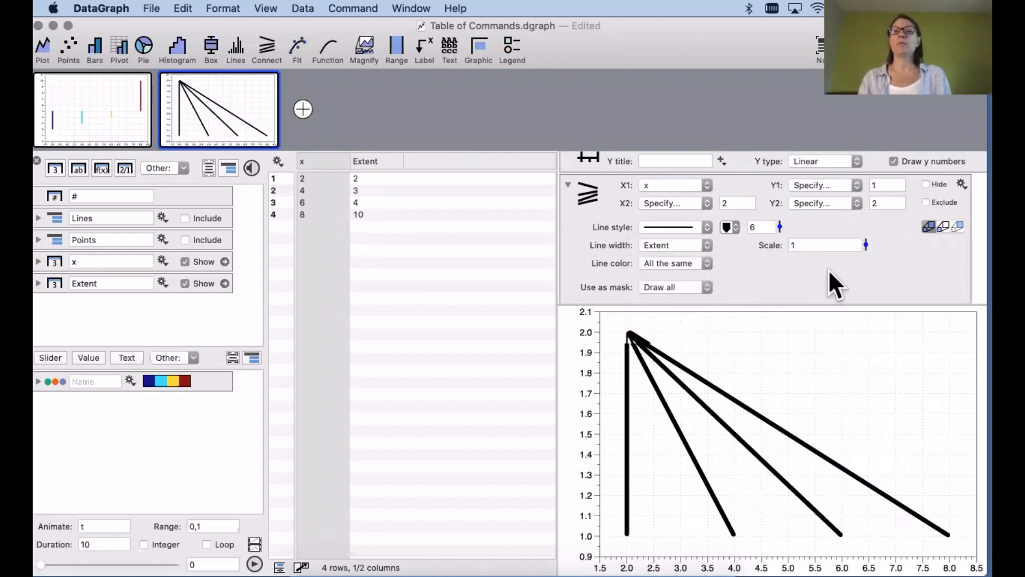
{"action": "left_click_drag", "start_coordinate": [865, 243], "coordinate": [856, 218]}
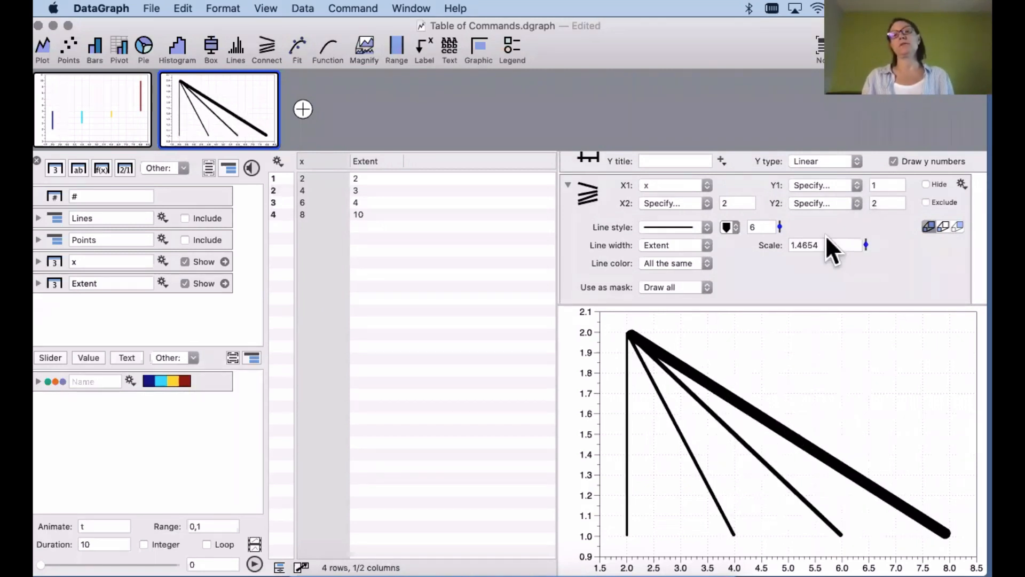
Color the connecting lines by the Extent column using a newly created color scheme
{"action": "left_click", "coordinate": [689, 263]}
{"action": "left_click", "coordinate": [676, 332]}
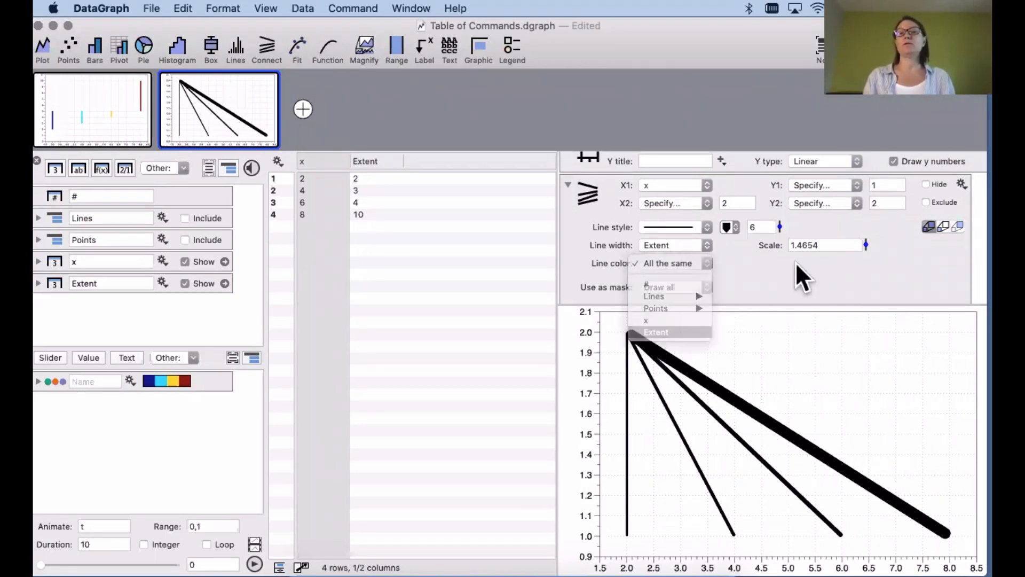
{"action": "left_click", "coordinate": [828, 266]}
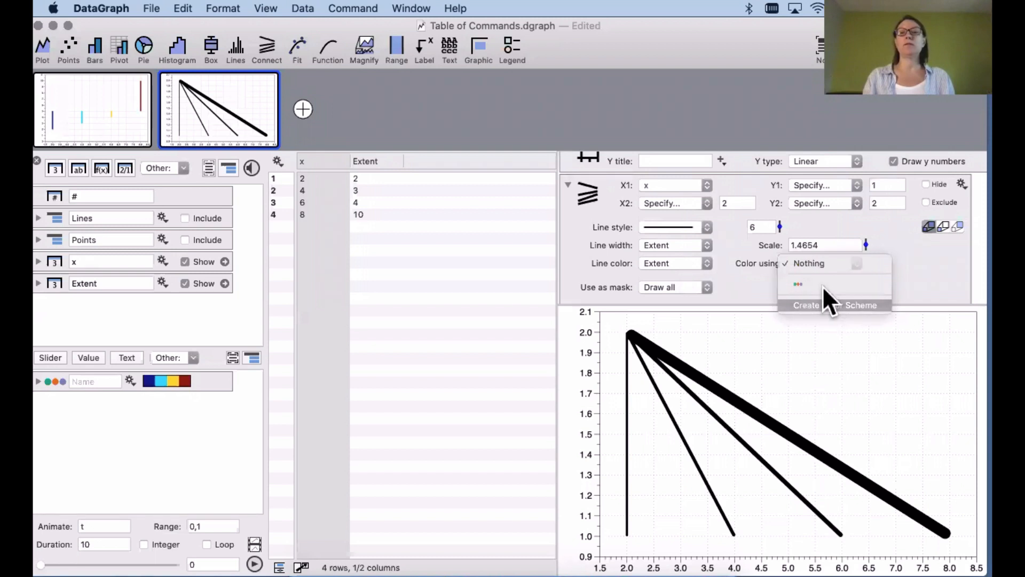
{"action": "left_click", "coordinate": [825, 303]}
{"action": "left_click", "coordinate": [812, 263]}
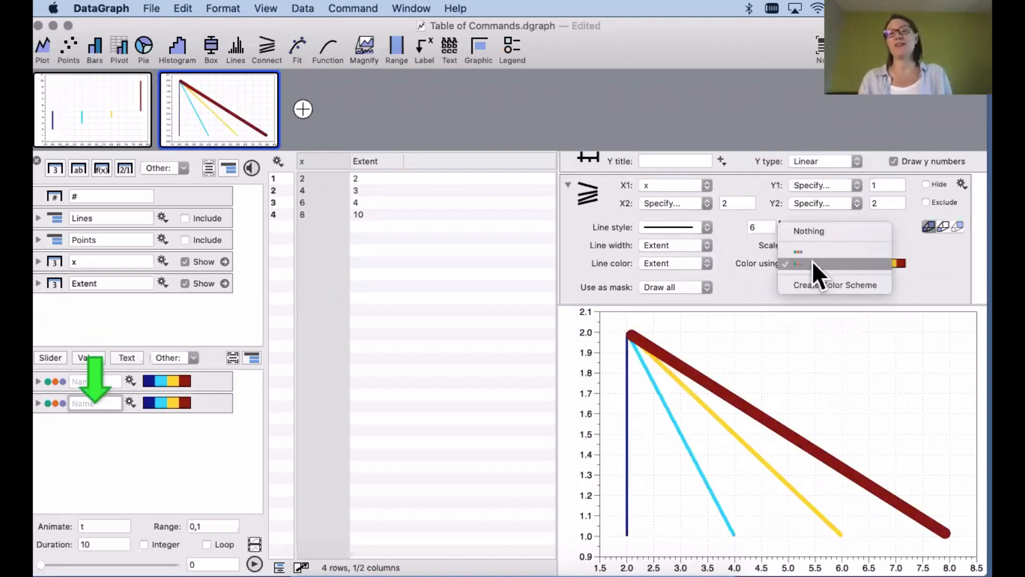
{"action": "left_click", "coordinate": [766, 285]}
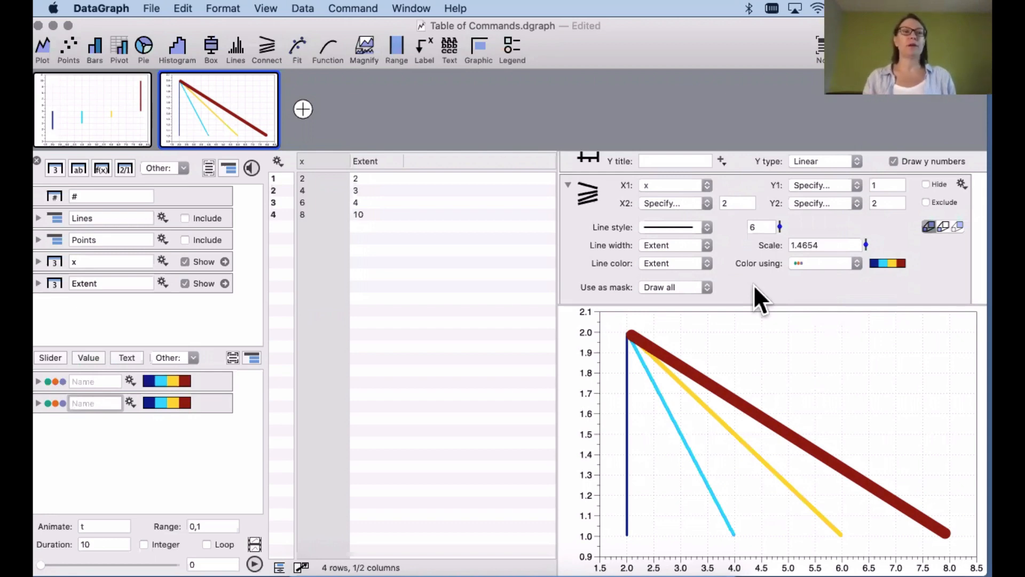
Open the online examples and look through the files found for the Connect command
{"action": "left_click", "coordinate": [151, 9]}
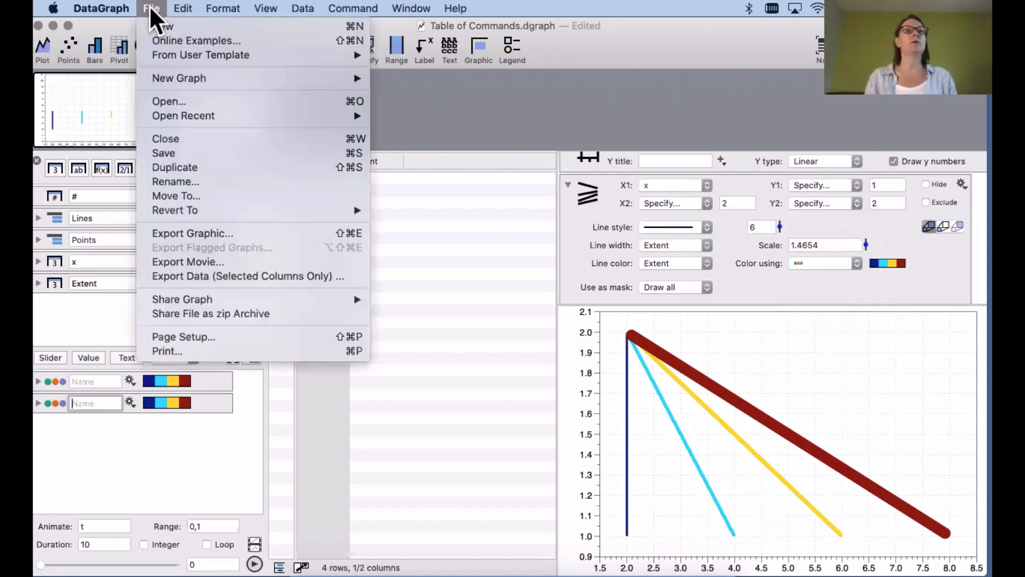
{"action": "left_click", "coordinate": [160, 39]}
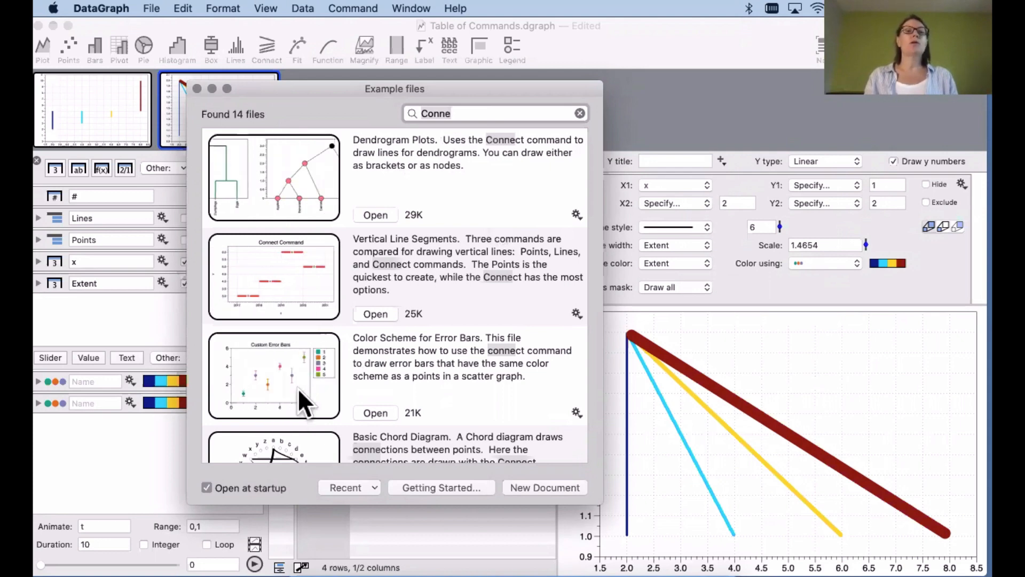
{"action": "scroll", "coordinate": [300, 391], "scroll_direction": "down", "scroll_amount": 3}
{"action": "scroll", "coordinate": [302, 386], "scroll_direction": "down", "scroll_amount": 3}
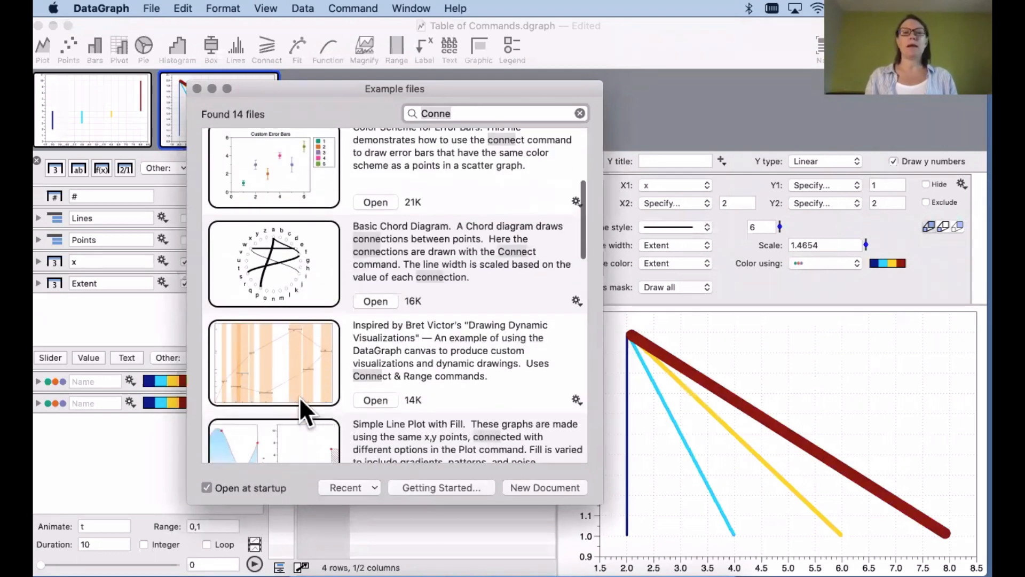
{"action": "scroll", "coordinate": [302, 385], "scroll_direction": "down", "scroll_amount": 5}
{"action": "scroll", "coordinate": [300, 412], "scroll_direction": "down", "scroll_amount": 5}
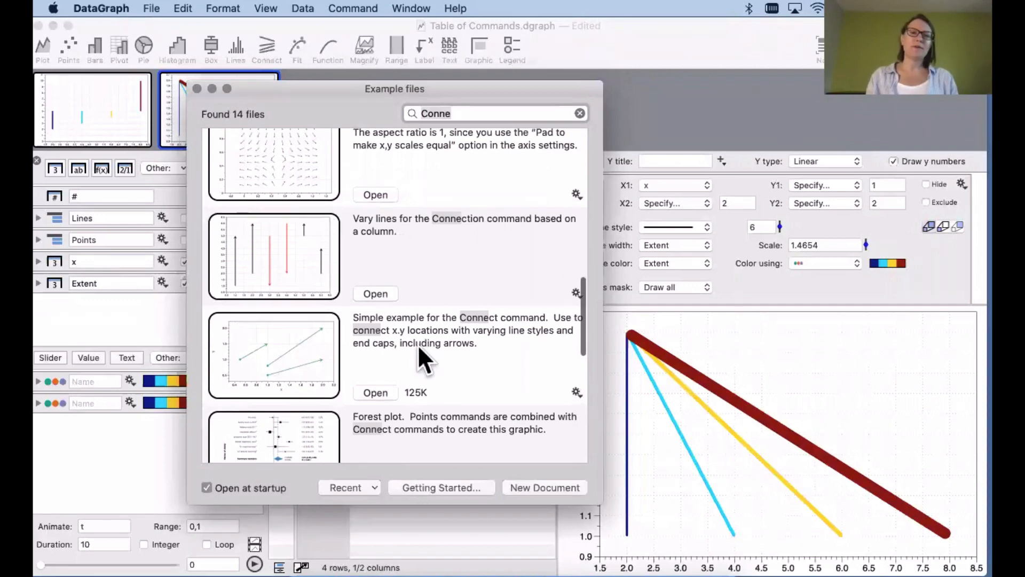
{"action": "scroll", "coordinate": [430, 366], "scroll_direction": "down", "scroll_amount": 3}
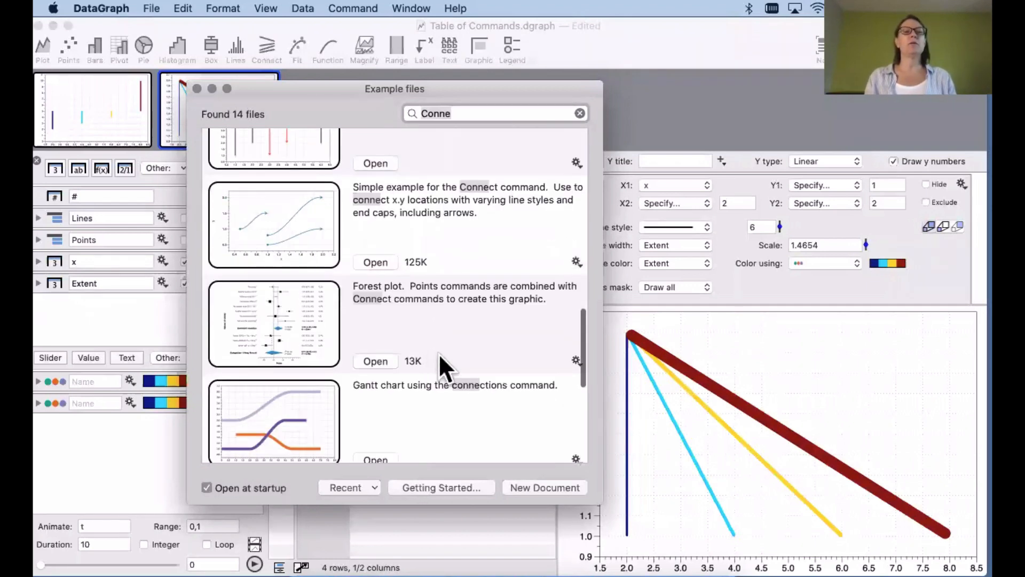
{"action": "scroll", "coordinate": [442, 355], "scroll_direction": "down", "scroll_amount": 3}
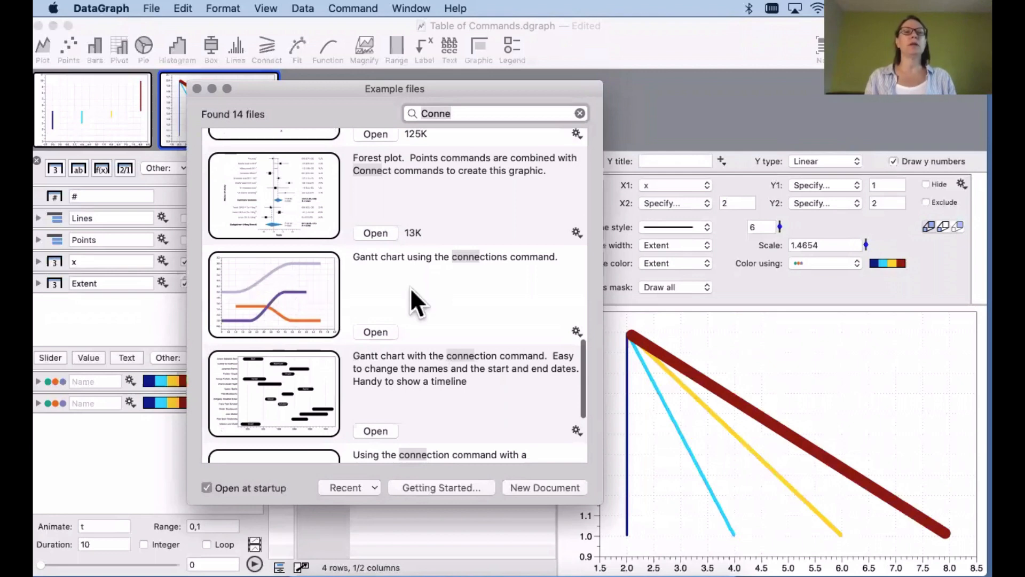
{"action": "scroll", "coordinate": [448, 298], "scroll_direction": "down", "scroll_amount": 3}
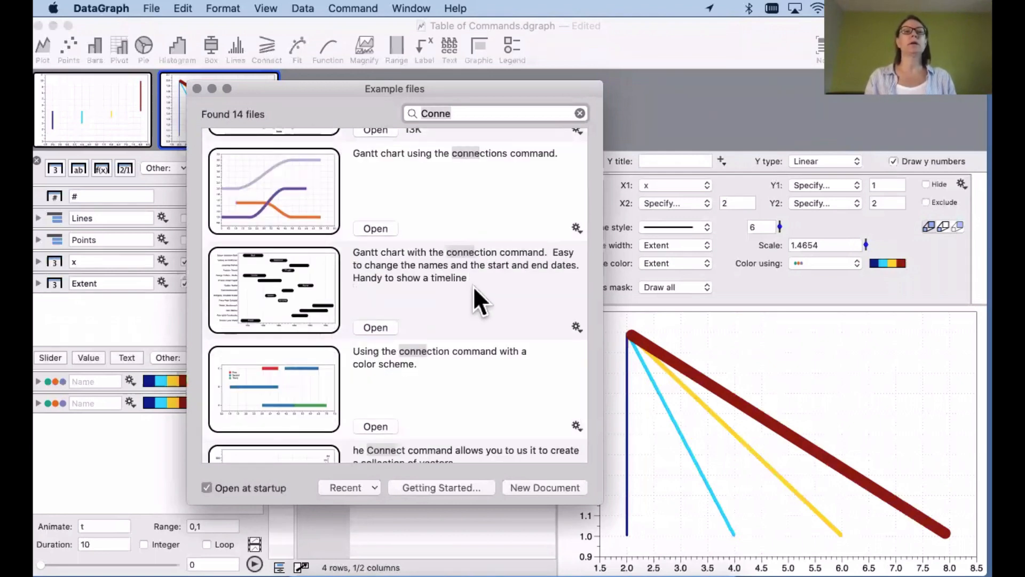
{"action": "scroll", "coordinate": [522, 307], "scroll_direction": "down", "scroll_amount": 3}
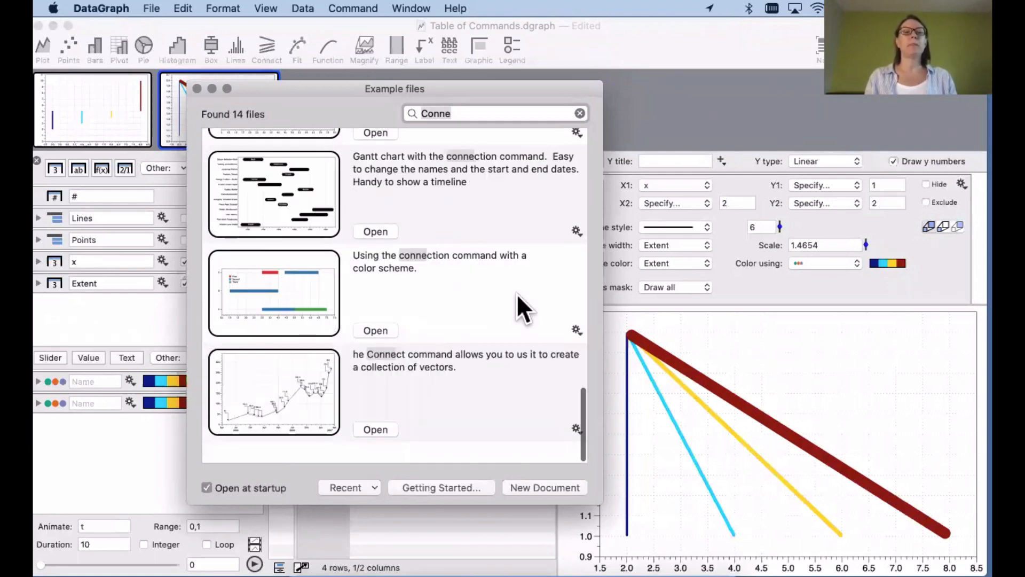
{"action": "scroll", "coordinate": [472, 315], "scroll_direction": "up", "scroll_amount": 10}
{"action": "scroll", "coordinate": [470, 315], "scroll_direction": "up", "scroll_amount": 6}
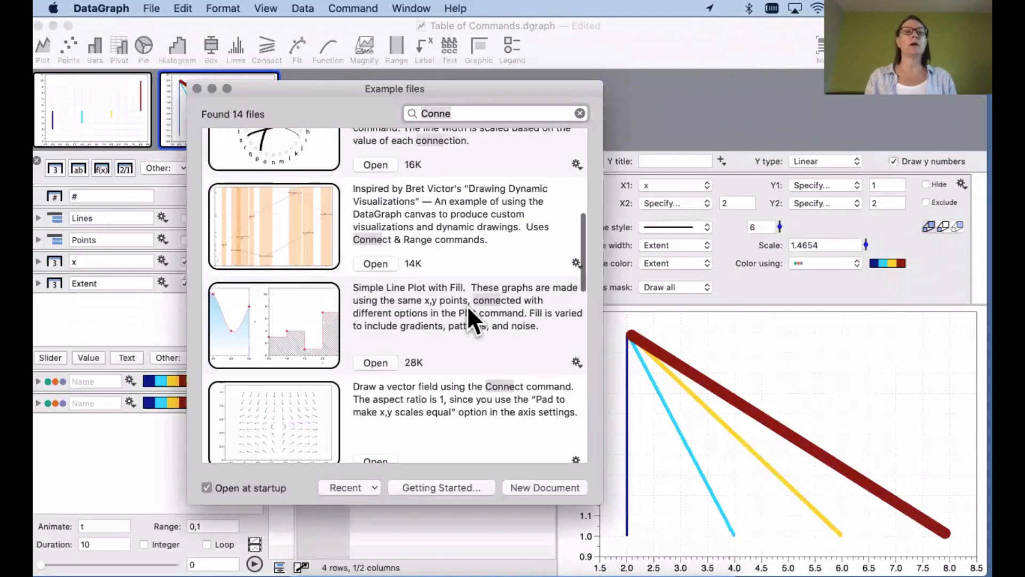
Open the Basic Chord Diagram example, try 25 for its N slider, and close it without saving
{"action": "left_click", "coordinate": [268, 297]}
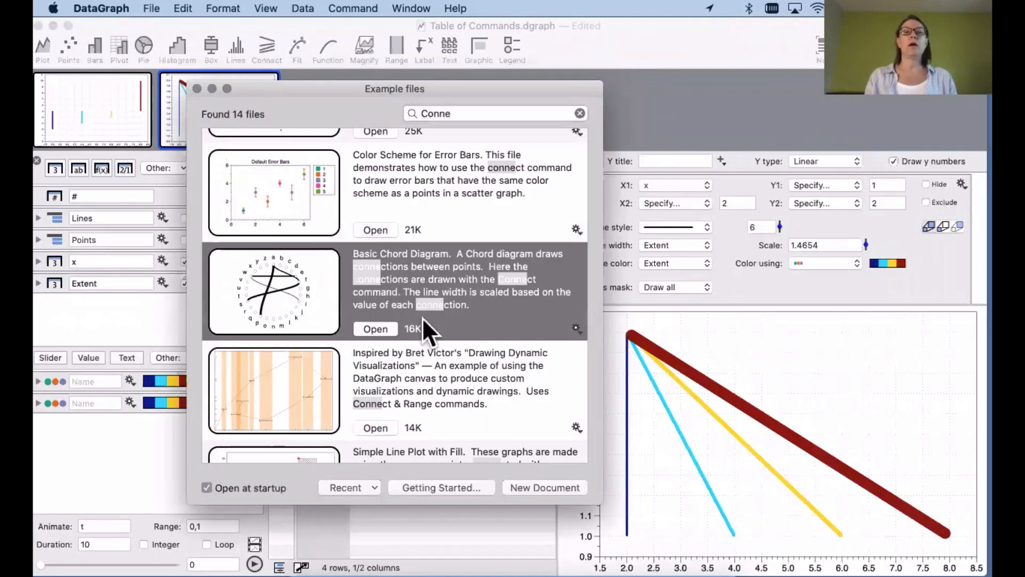
{"action": "left_click", "coordinate": [374, 329]}
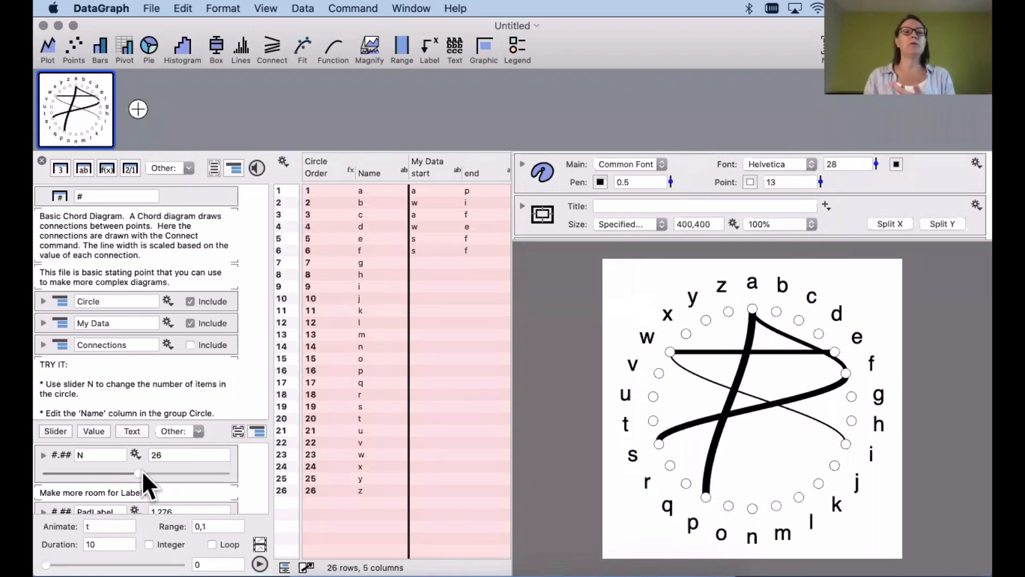
{"action": "mouse_move", "coordinate": [136, 472]}
{"action": "left_mouse_down"}
{"action": "mouse_move", "coordinate": [76, 469]}
{"action": "mouse_move", "coordinate": [193, 475]}
{"action": "mouse_move", "coordinate": [135, 469]}
{"action": "left_mouse_up"}
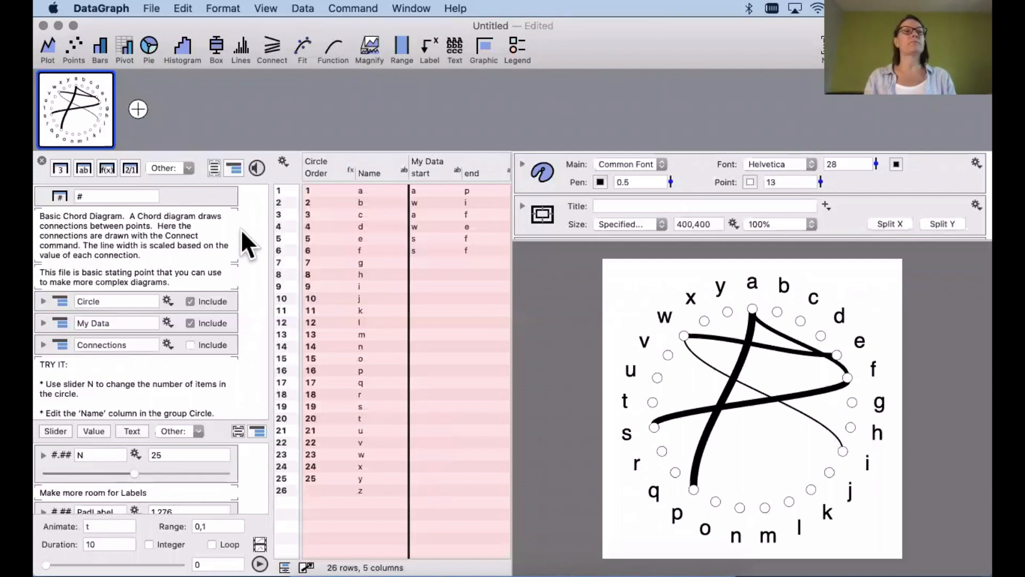
{"action": "left_click", "coordinate": [43, 25]}
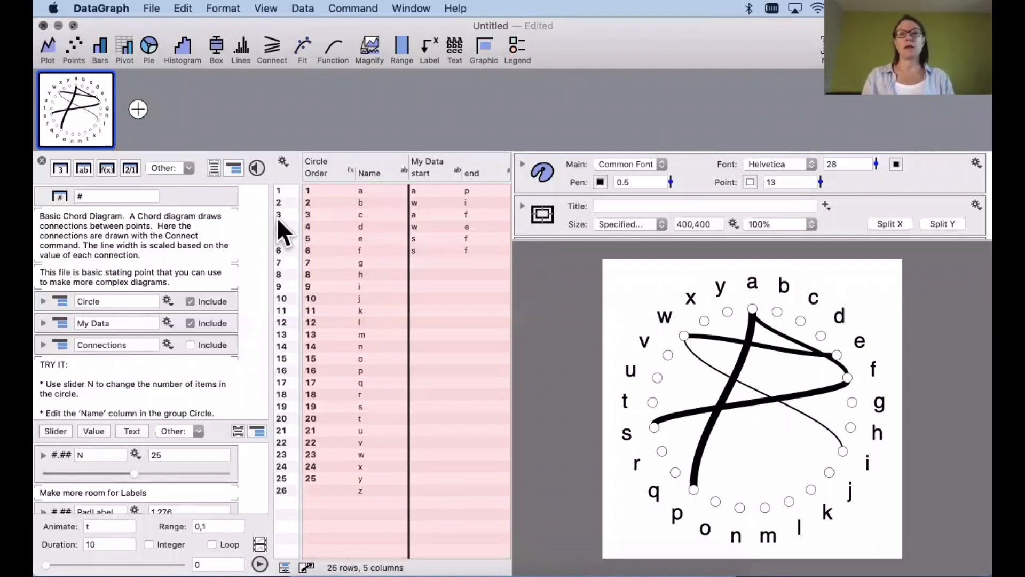
{"action": "left_click", "coordinate": [396, 236]}
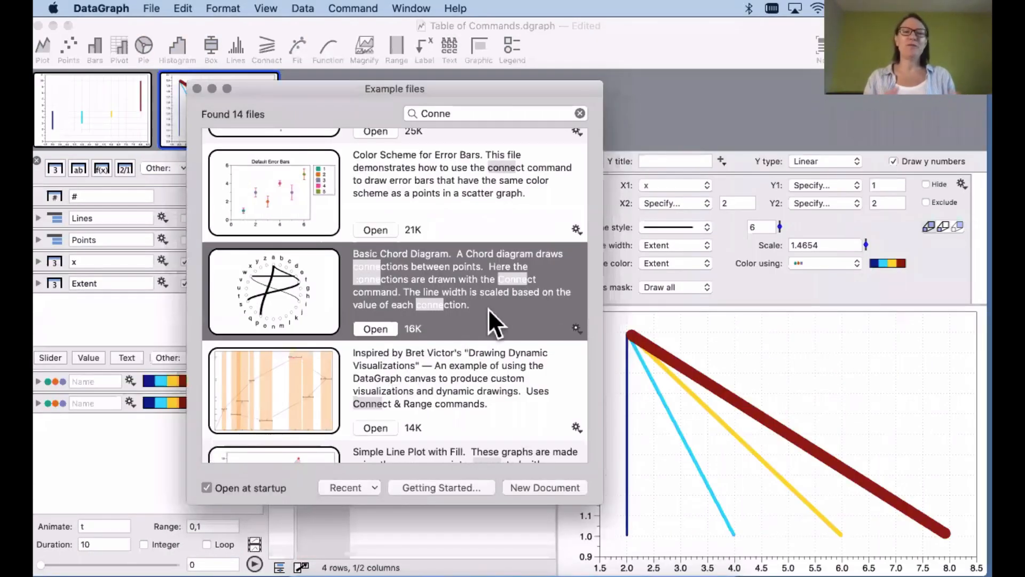
Open the Dendrogram Plots example and examine its Connect and Points commands in the Nodes graph
{"action": "scroll", "coordinate": [494, 323], "scroll_direction": "up", "scroll_amount": 1}
{"action": "scroll", "coordinate": [490, 309], "scroll_direction": "up", "scroll_amount": 6}
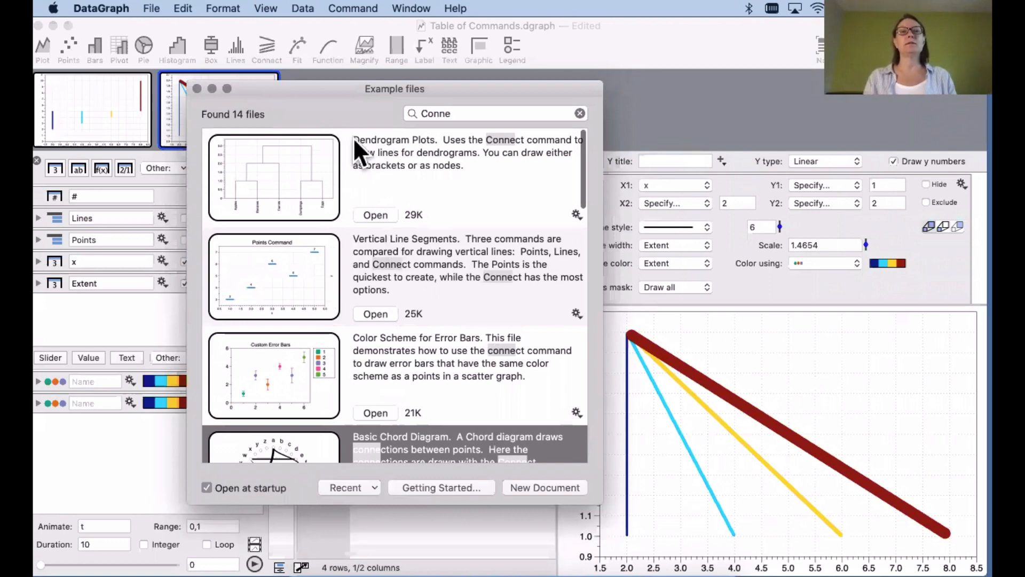
{"action": "left_click", "coordinate": [376, 215]}
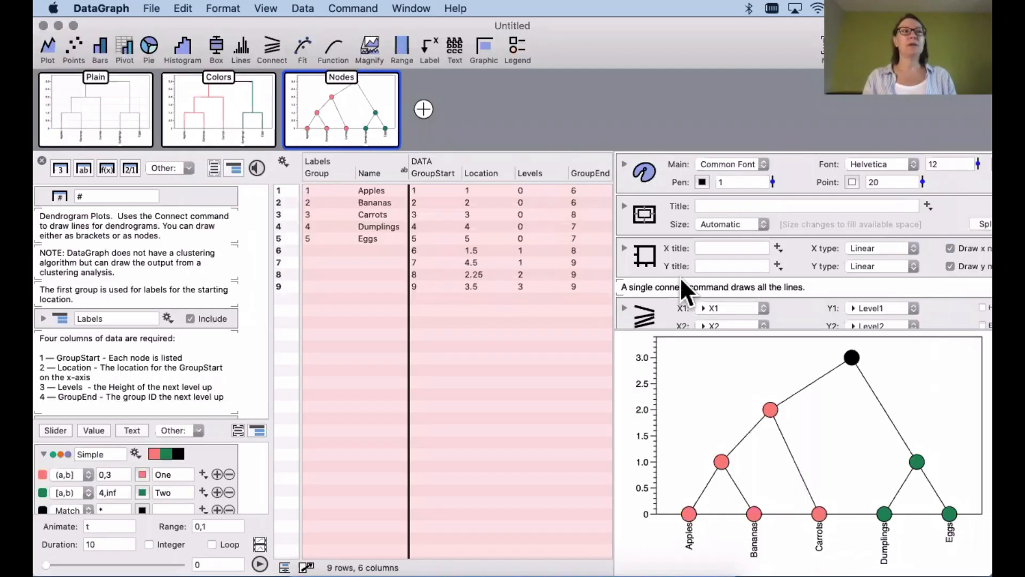
{"action": "mouse_move", "coordinate": [368, 126]}
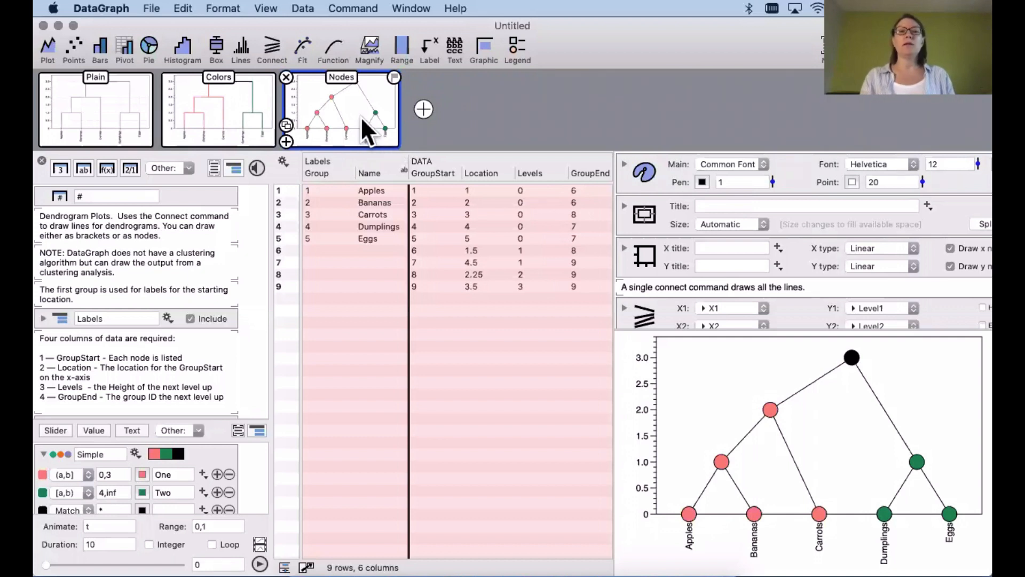
{"action": "scroll", "coordinate": [683, 304], "scroll_direction": "down", "scroll_amount": 3}
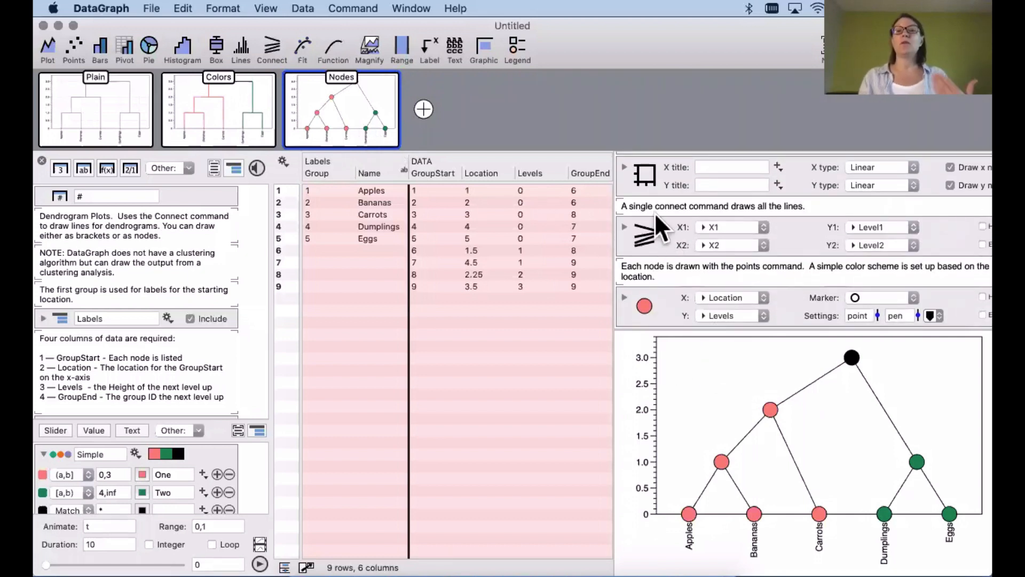
{"action": "left_click", "coordinate": [650, 228]}
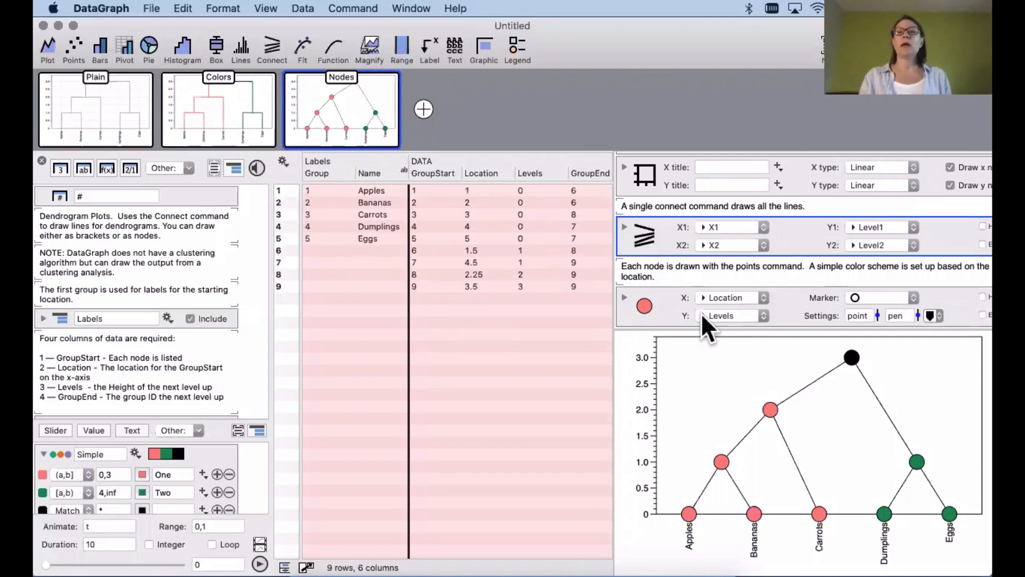
{"action": "left_click", "coordinate": [655, 302]}
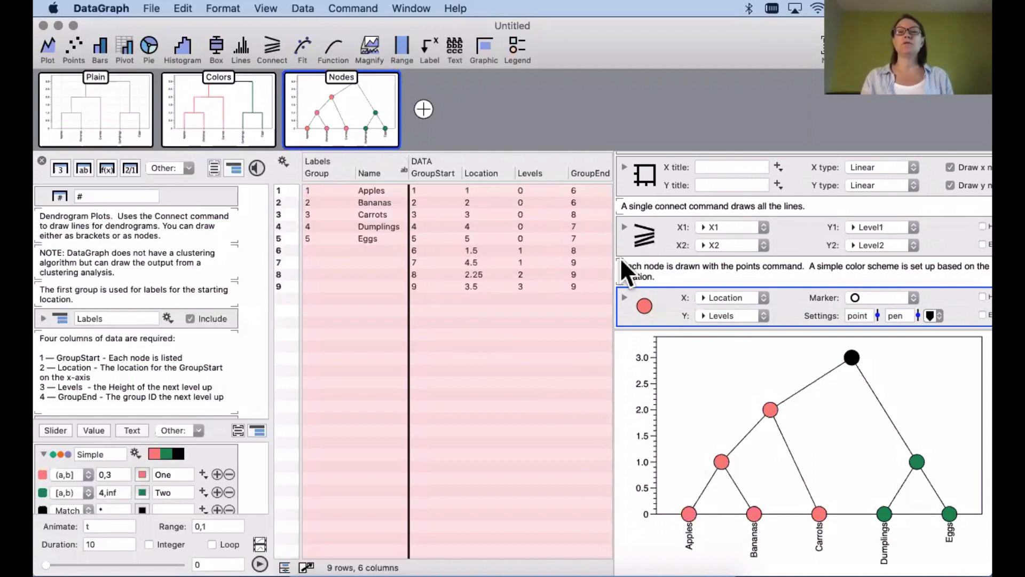
Keep X1 as the Connect command's X1 column and include the INPUT group instead of DATA in the data table
{"action": "scroll", "coordinate": [507, 261], "scroll_direction": "right", "scroll_amount": 1}
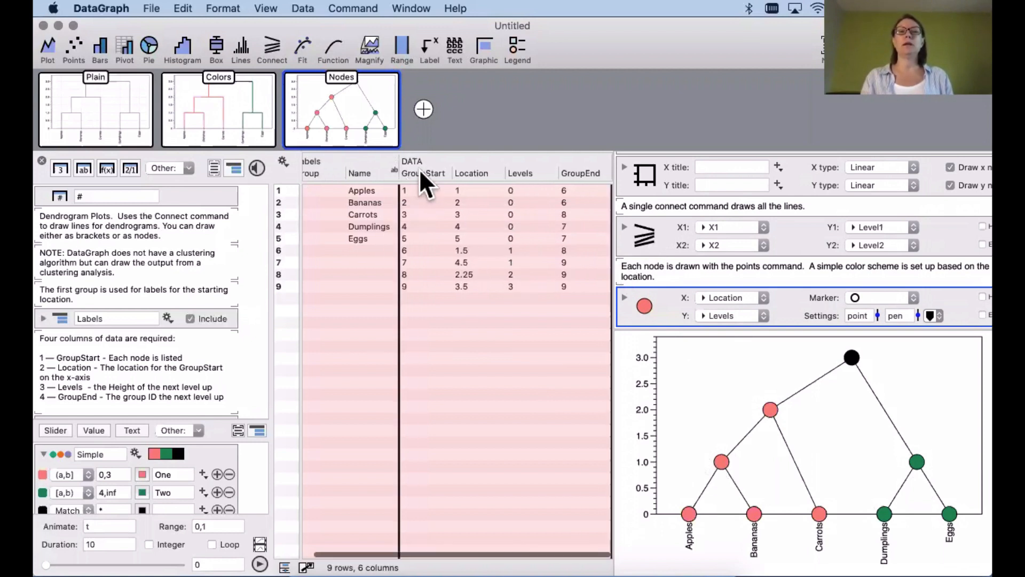
{"action": "left_click", "coordinate": [735, 227]}
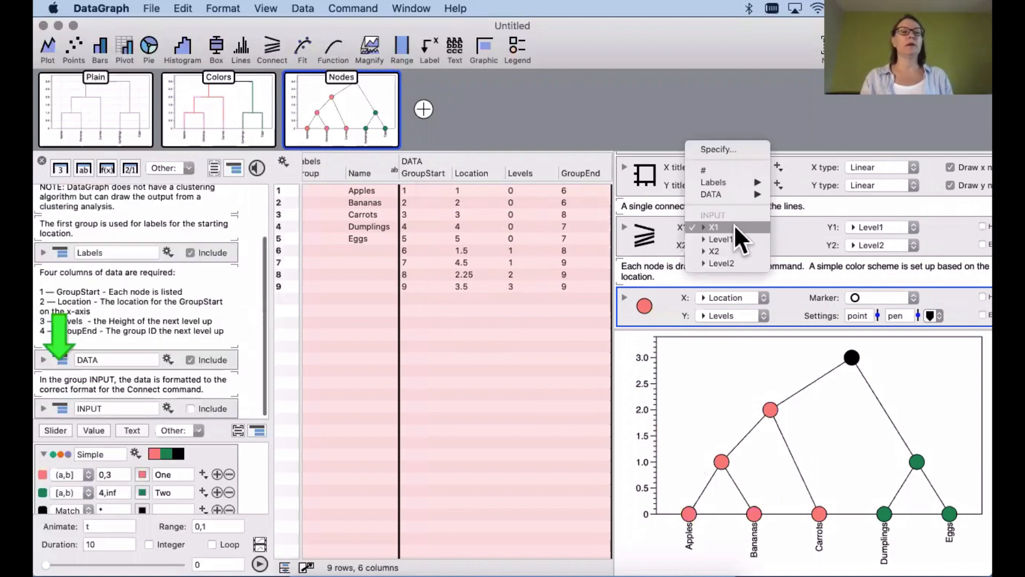
{"action": "left_click", "coordinate": [734, 225]}
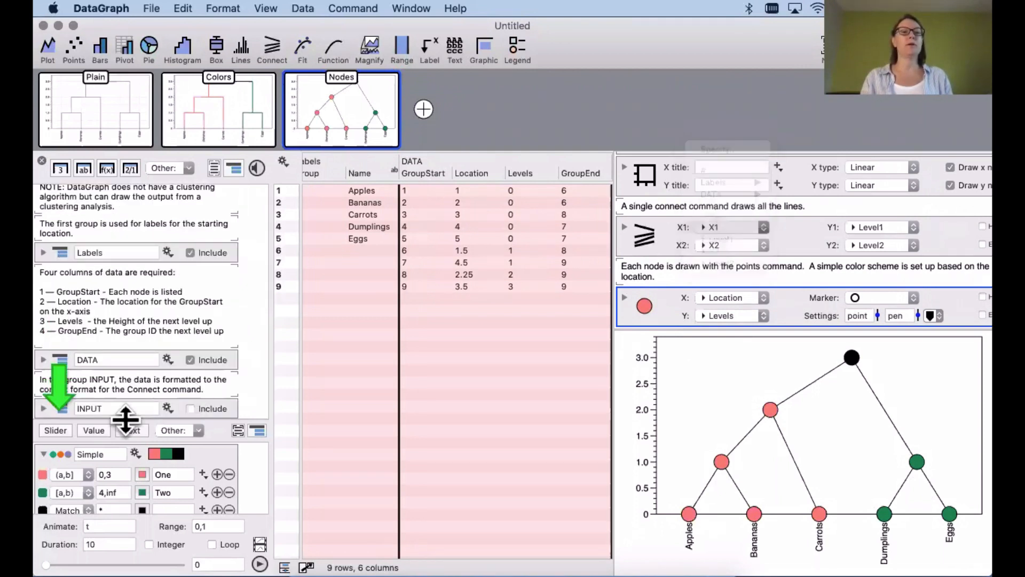
{"action": "left_click", "coordinate": [200, 408]}
{"action": "left_click", "coordinate": [200, 361]}
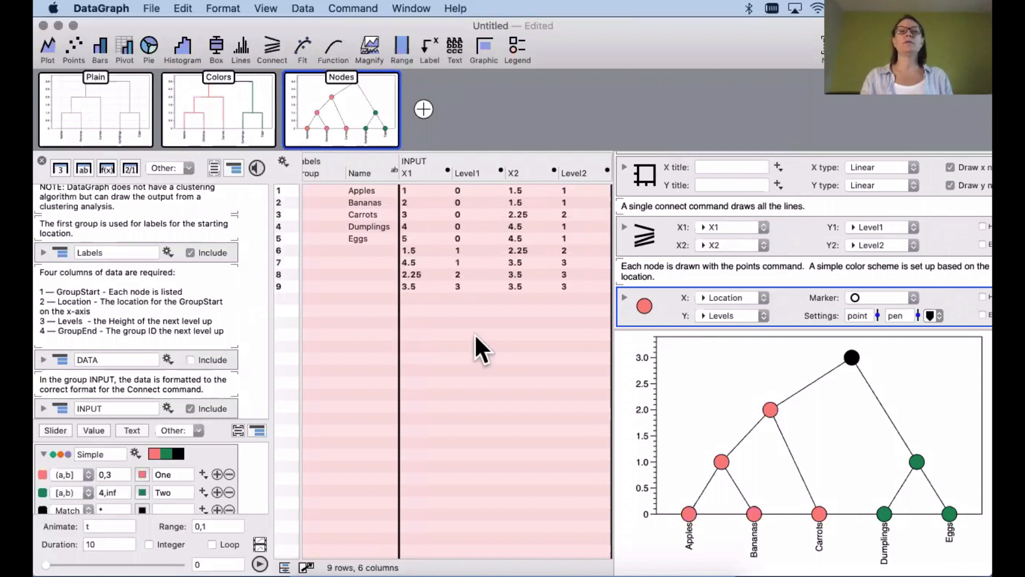
Examine the X1, Level1, X2 and Level2 columns of the INPUT group one by one
{"action": "left_click", "coordinate": [419, 168]}
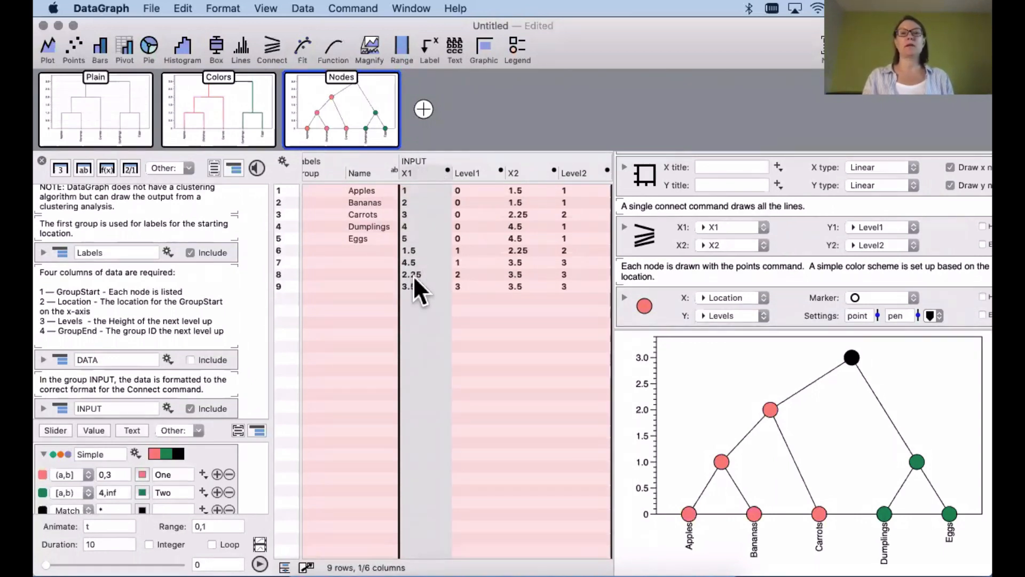
{"action": "left_click", "coordinate": [472, 171]}
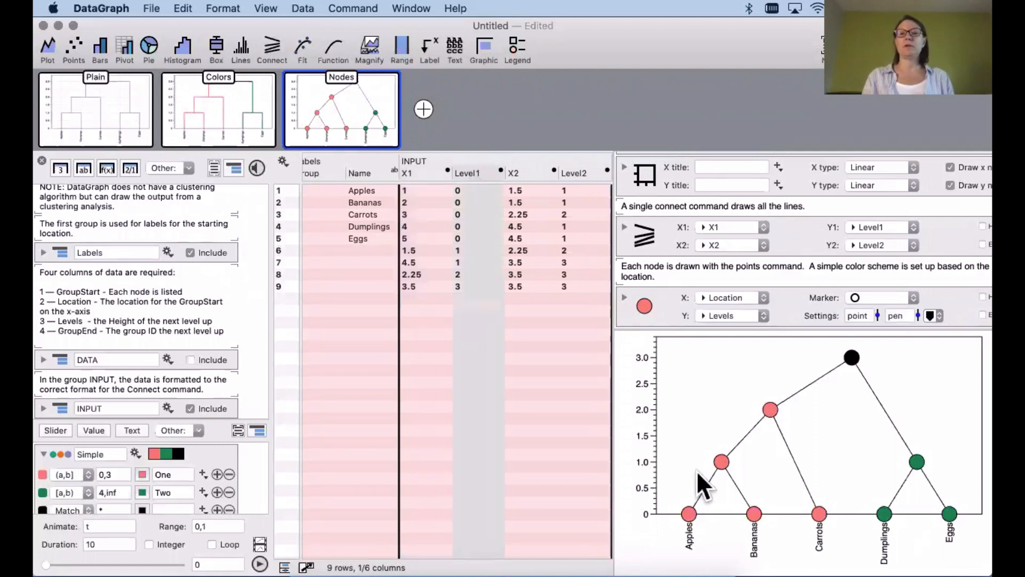
{"action": "left_click", "coordinate": [518, 170]}
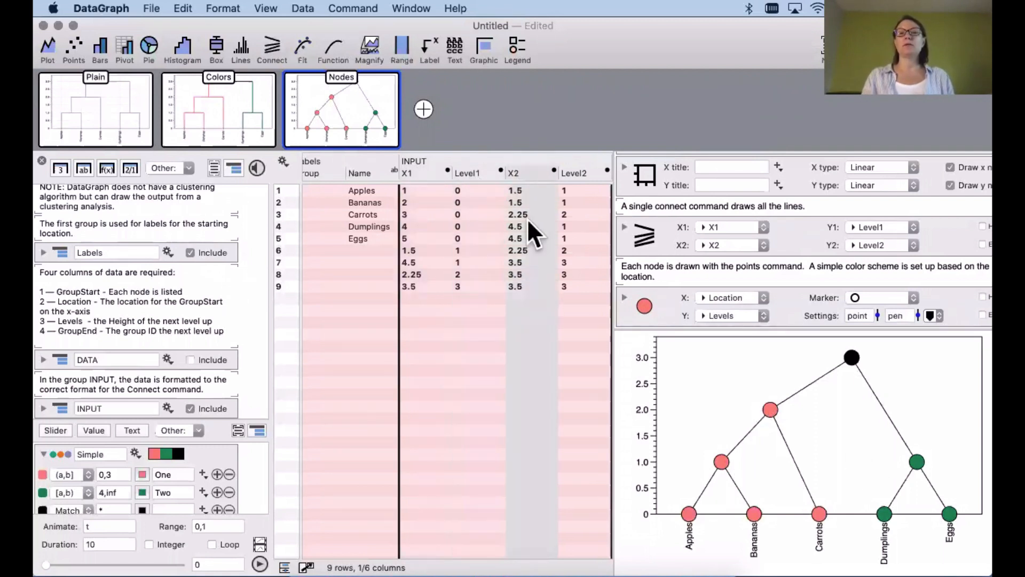
{"action": "left_click", "coordinate": [576, 164]}
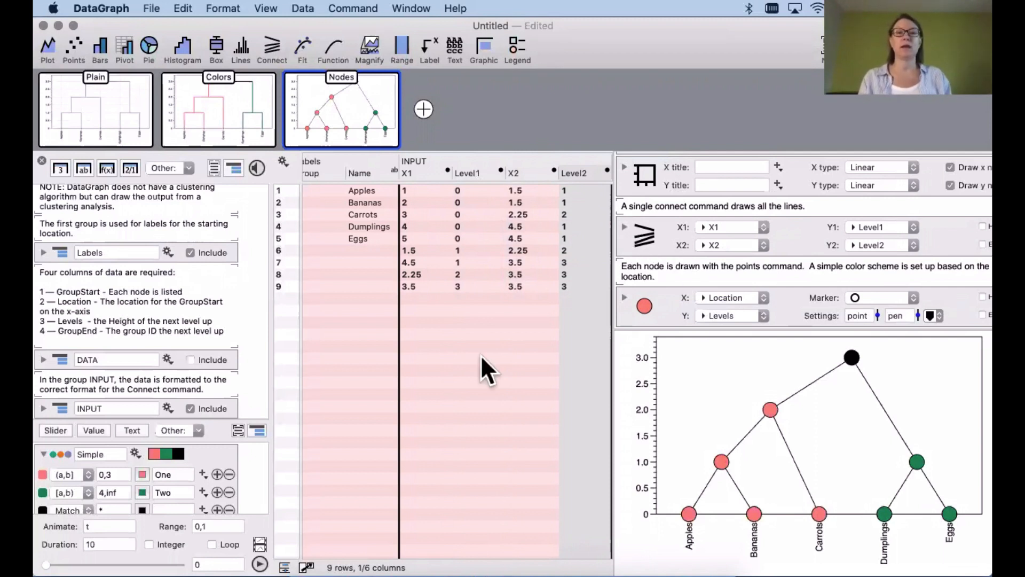
{"action": "left_click", "coordinate": [464, 313]}
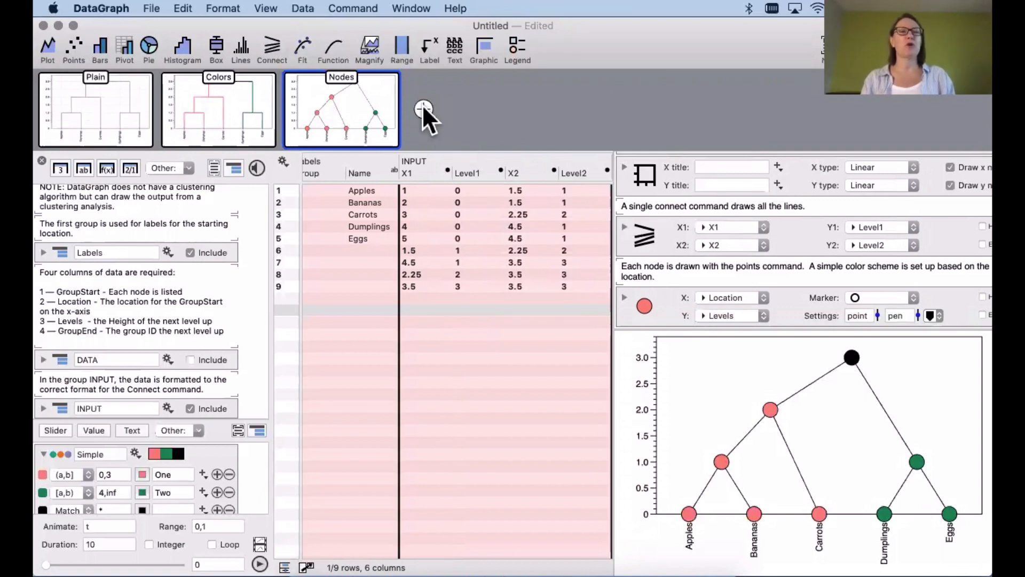
{"action": "mouse_move", "coordinate": [364, 116]}
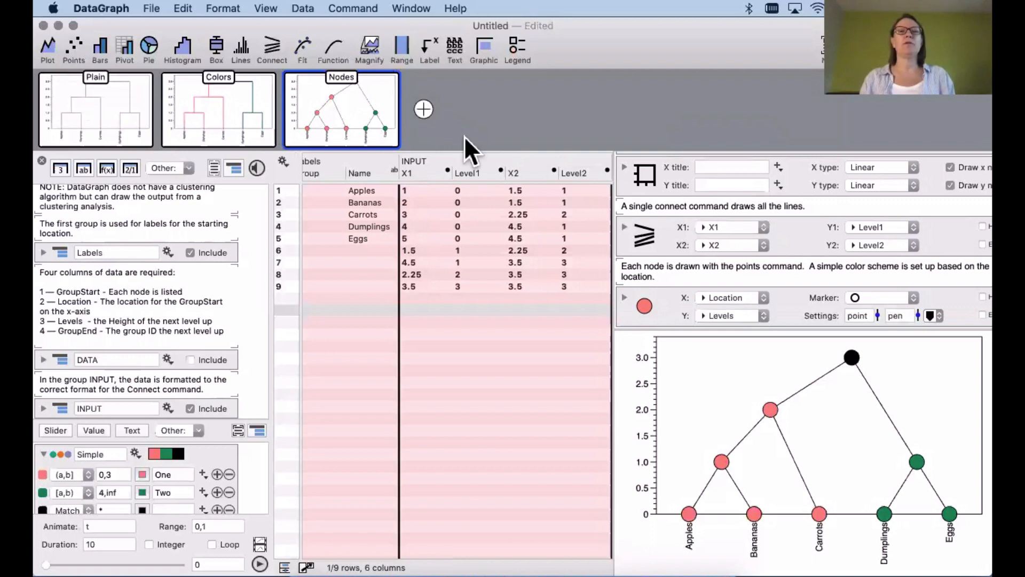
{"action": "left_click", "coordinate": [423, 109]}
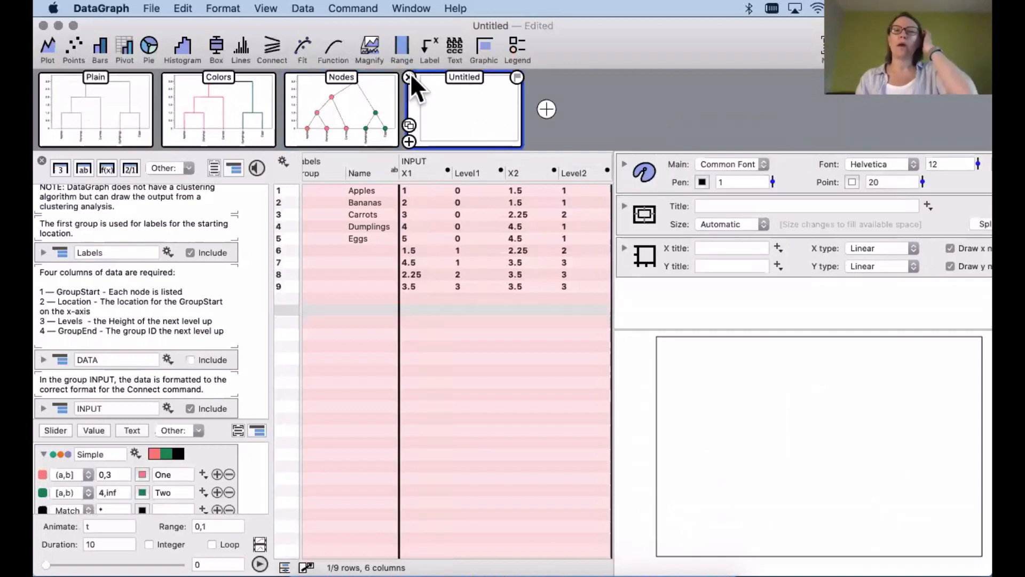
{"action": "left_click", "coordinate": [408, 78]}
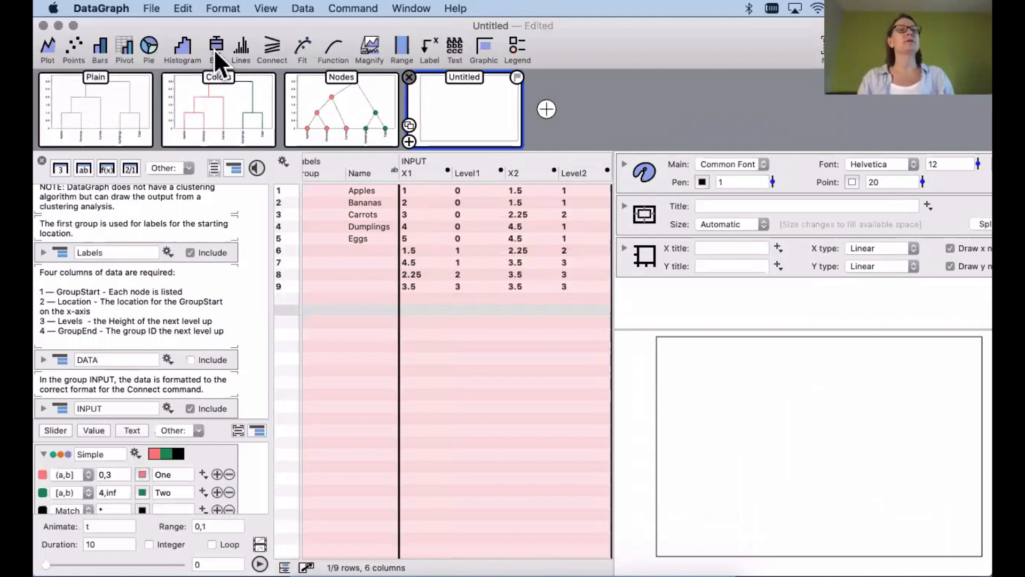
Create a new document and add a number column named x
{"action": "left_click", "coordinate": [152, 6]}
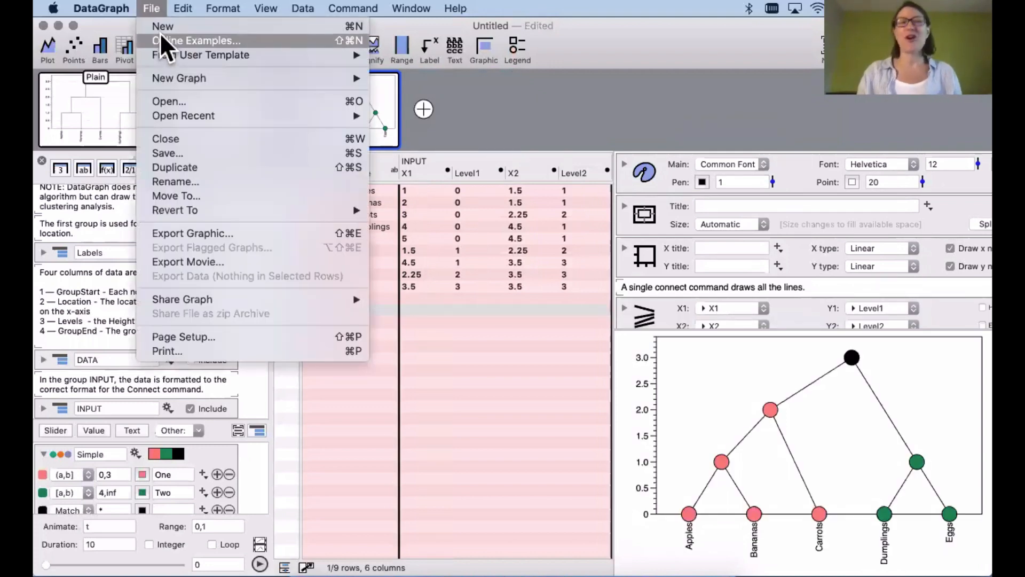
{"action": "left_click", "coordinate": [159, 27]}
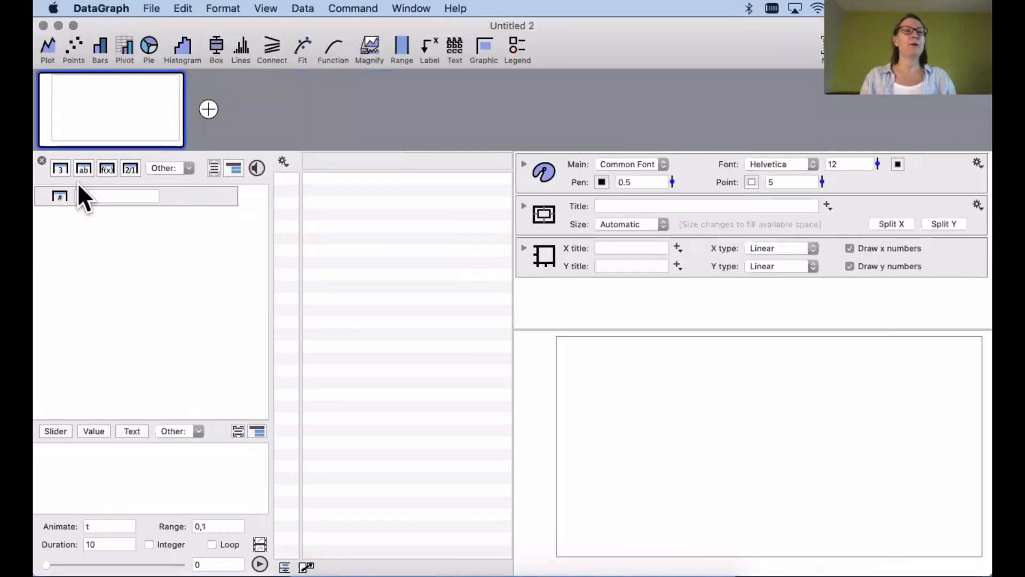
{"action": "left_click", "coordinate": [61, 168]}
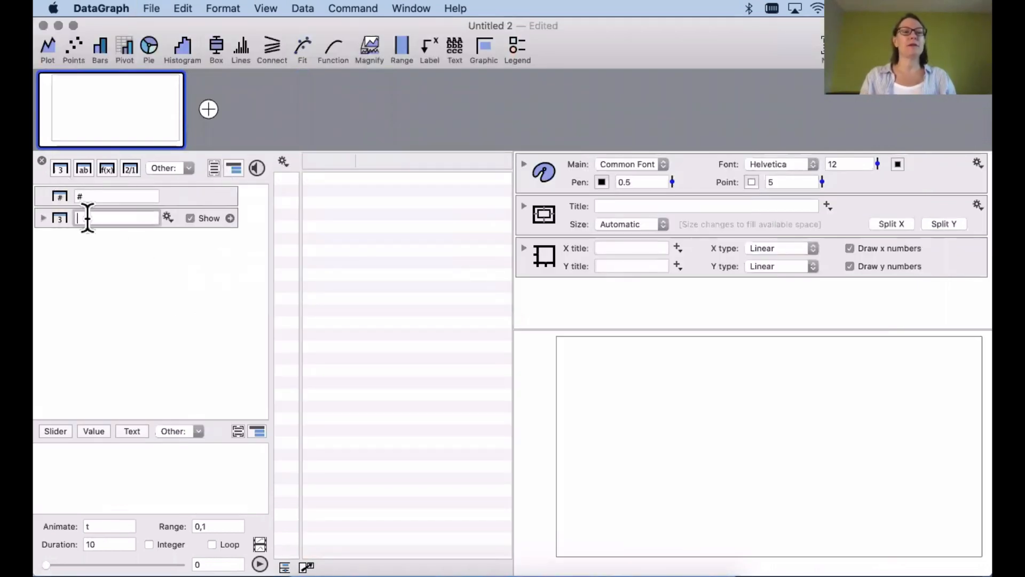
{"action": "type", "text": "x"}
{"action": "key", "text": "Return"}
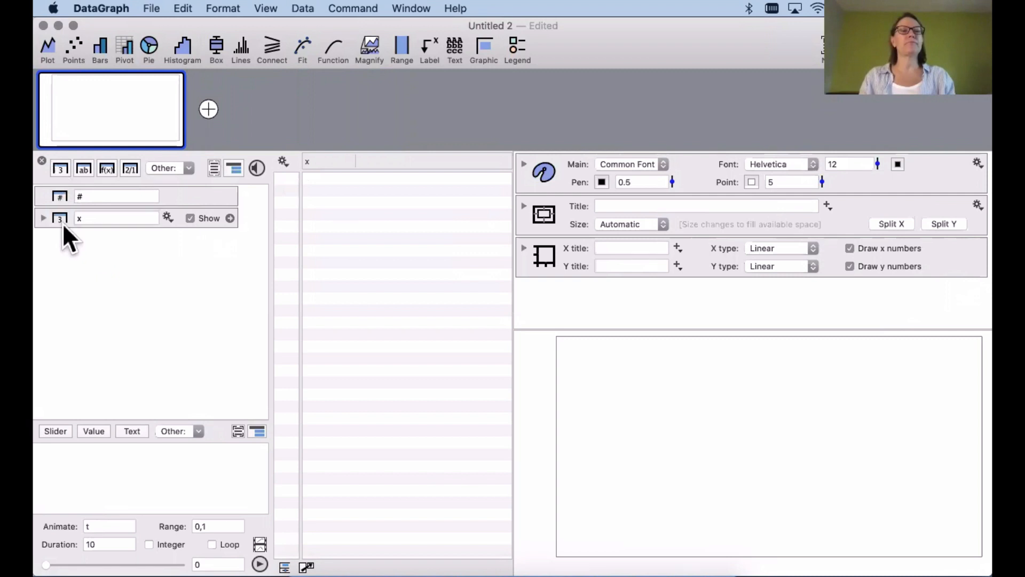
Add two more number columns named y and y2 below the x column
{"action": "left_click", "coordinate": [61, 169]}
{"action": "type", "text": "y"}
{"action": "key", "text": "Return"}
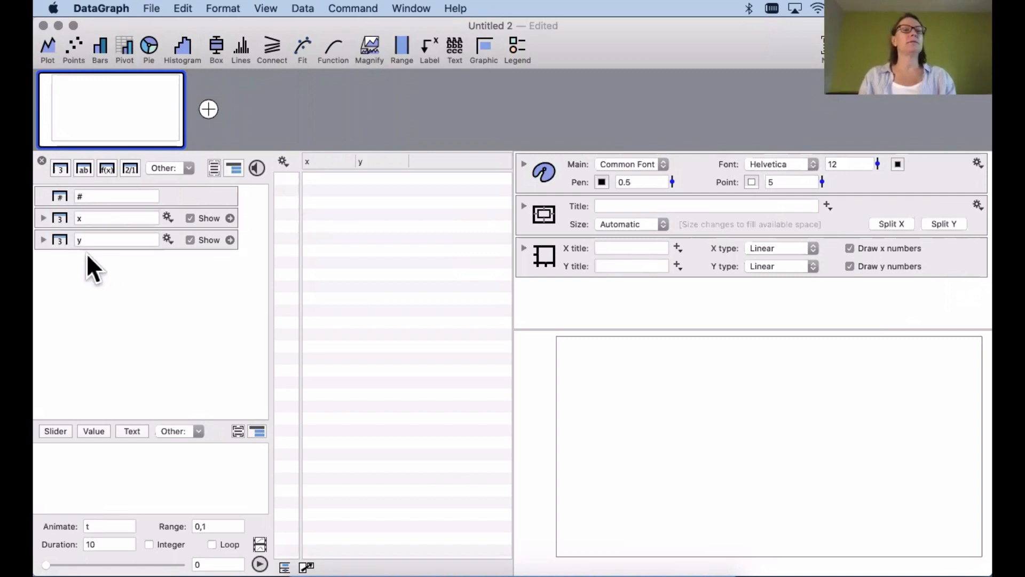
{"action": "left_click", "coordinate": [59, 238]}
{"action": "left_click_drag", "start_coordinate": [59, 238], "coordinate": [62, 253]}
{"action": "left_click", "coordinate": [94, 259]}
{"action": "type", "text": "2"}
{"action": "key", "text": "Return"}
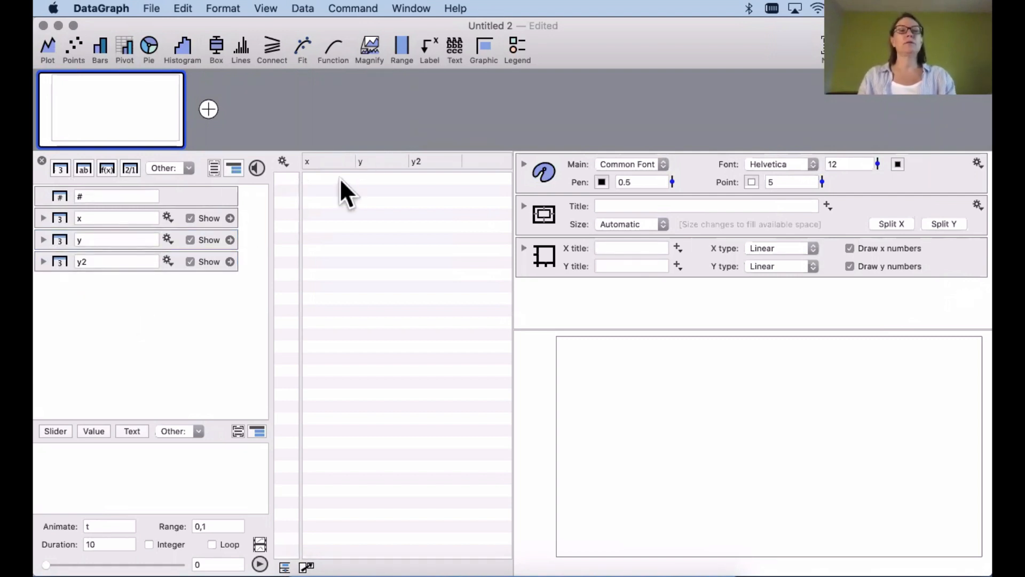
Fill the first three rows of column x with 1, 2 and 5
{"action": "left_click", "coordinate": [338, 178]}
{"action": "type", "text": "1"}
{"action": "key", "text": "Return"}
{"action": "type", "text": "2"}
{"action": "key", "text": "Return"}
{"action": "type", "text": "5"}
{"action": "key", "text": "Return"}
Fill the first three rows of column y with 2, 4 and 6
{"action": "left_click", "coordinate": [392, 178]}
{"action": "type", "text": "2"}
{"action": "key", "text": "Return"}
{"action": "type", "text": "4"}
{"action": "key", "text": "Return"}
{"action": "type", "text": "6"}
{"action": "key", "text": "Return"}
Fill the first three rows of column y2 with 1, 3 and 2 and end cell editing
{"action": "left_click", "coordinate": [438, 178]}
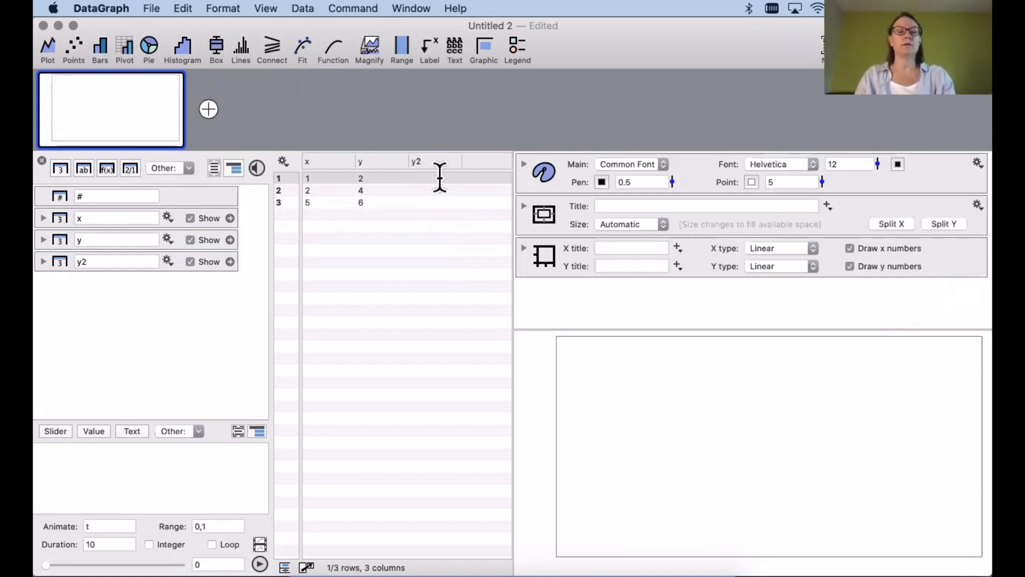
{"action": "type", "text": "1"}
{"action": "key", "text": "Return"}
{"action": "type", "text": "3"}
{"action": "key", "text": "Return"}
{"action": "type", "text": "2"}
{"action": "key", "text": "Return"}
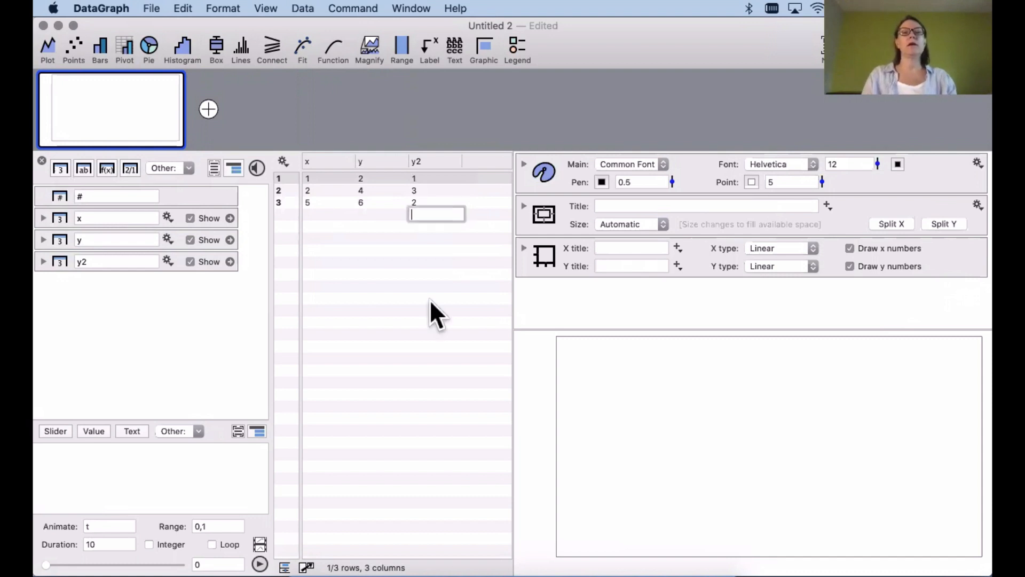
{"action": "left_click", "coordinate": [430, 299]}
Add a Plot command that draws column y against column x
{"action": "left_click", "coordinate": [316, 159]}
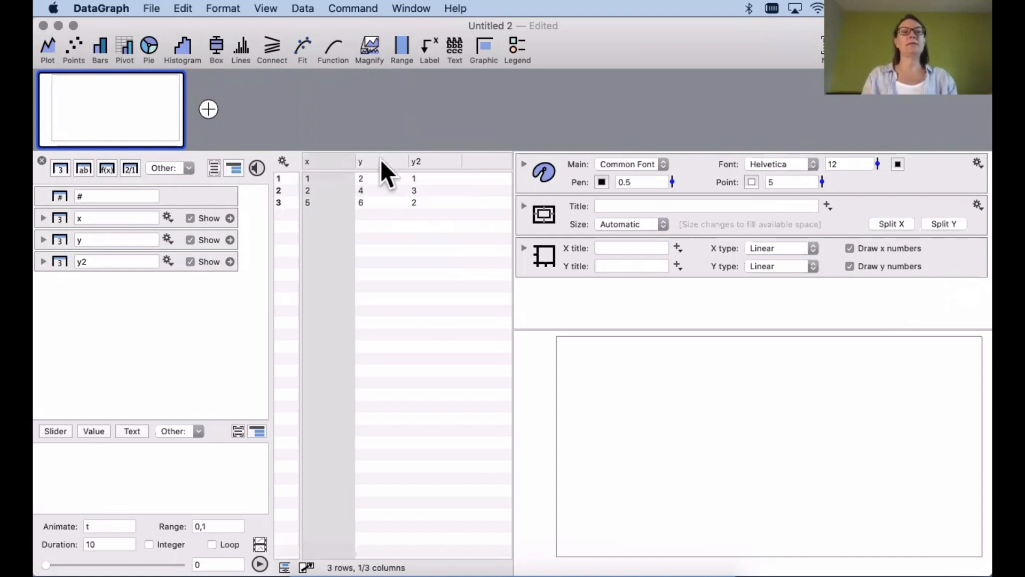
{"action": "left_click", "coordinate": [380, 158], "text": "shift"}
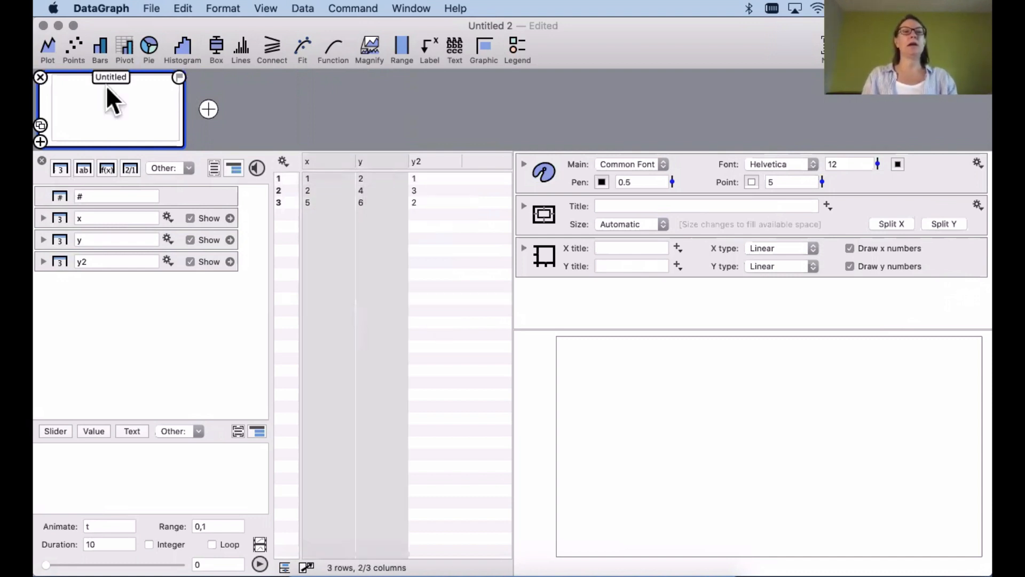
{"action": "left_click", "coordinate": [47, 47]}
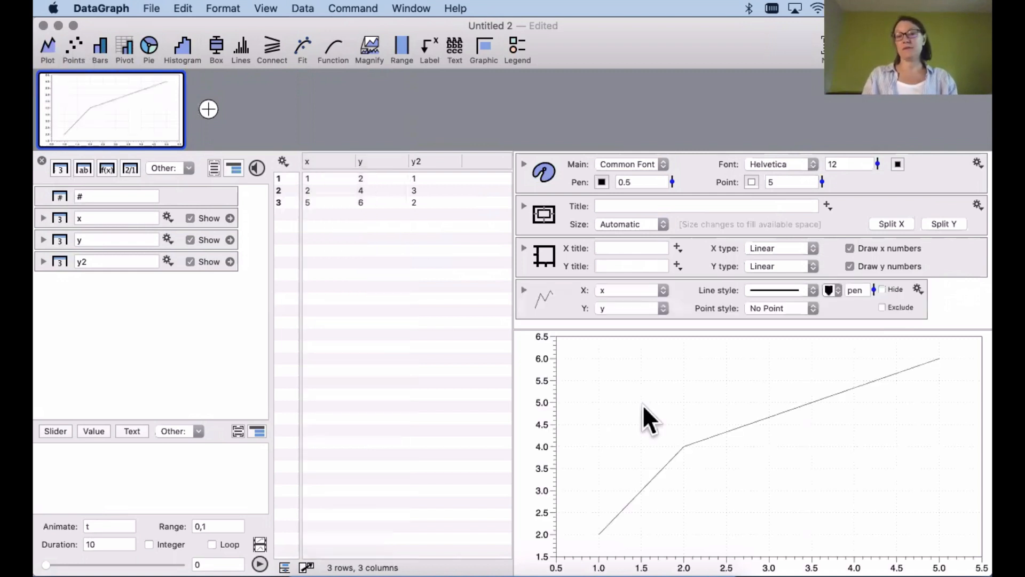
Split the Y axis in two and plot y2 against x in the upper section
{"action": "left_click", "coordinate": [321, 158]}
{"action": "left_click", "coordinate": [431, 158], "text": "super"}
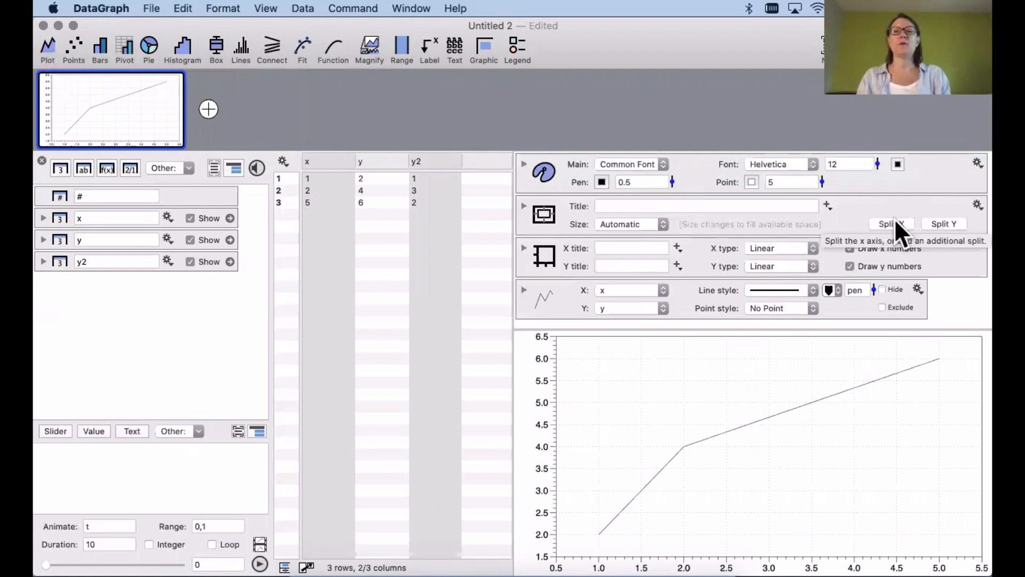
{"action": "left_click", "coordinate": [947, 223]}
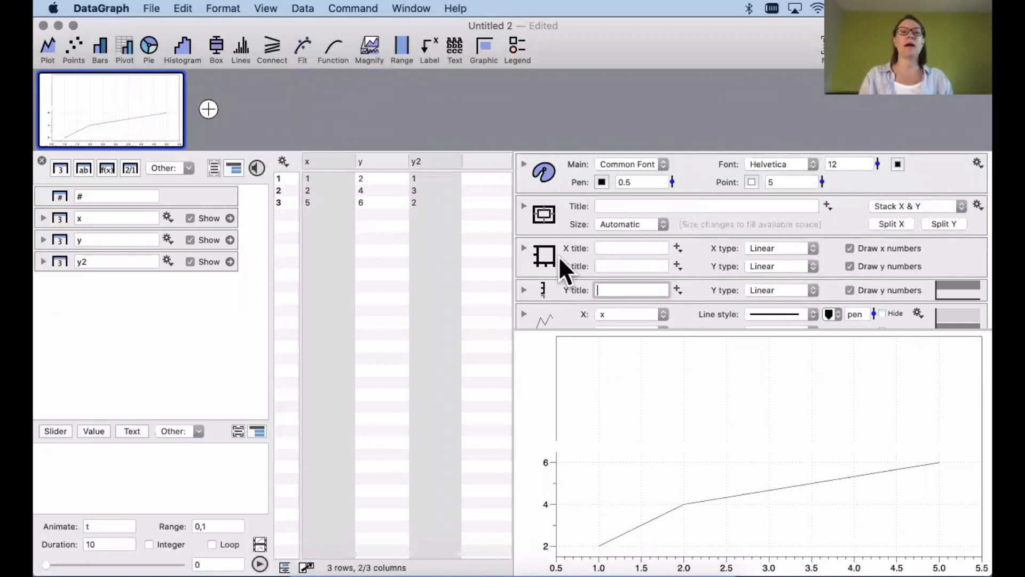
{"action": "left_click", "coordinate": [47, 45]}
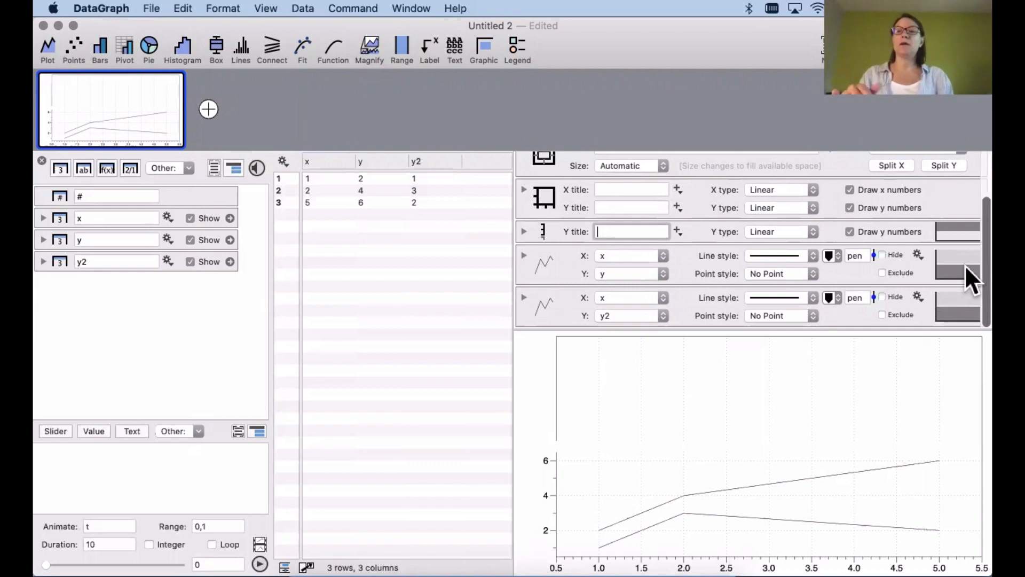
{"action": "left_click", "coordinate": [953, 296]}
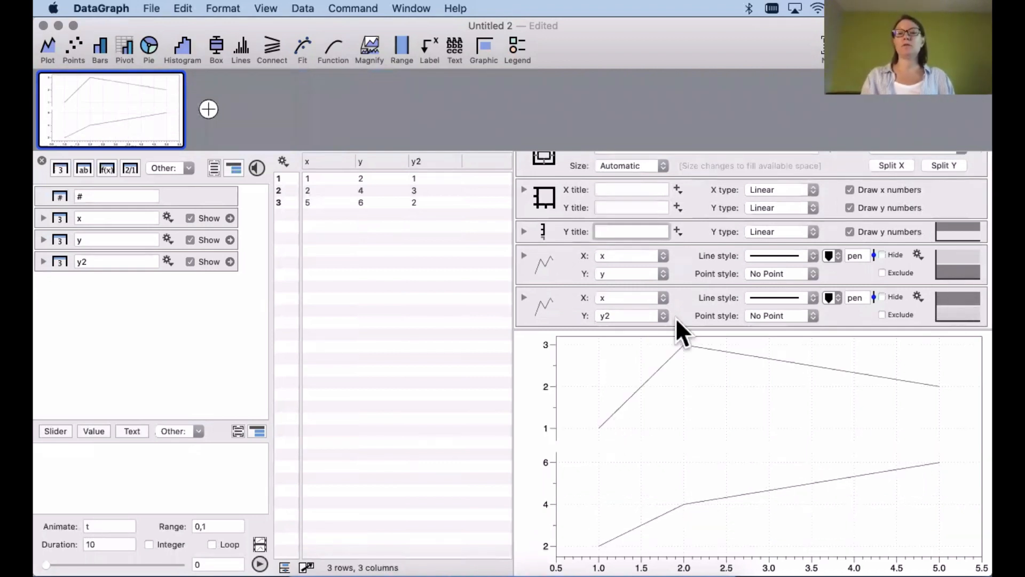
Change the graph's box style to Axis Box so each Y section has its own frame
{"action": "scroll", "coordinate": [713, 262], "scroll_direction": "up", "scroll_amount": 3}
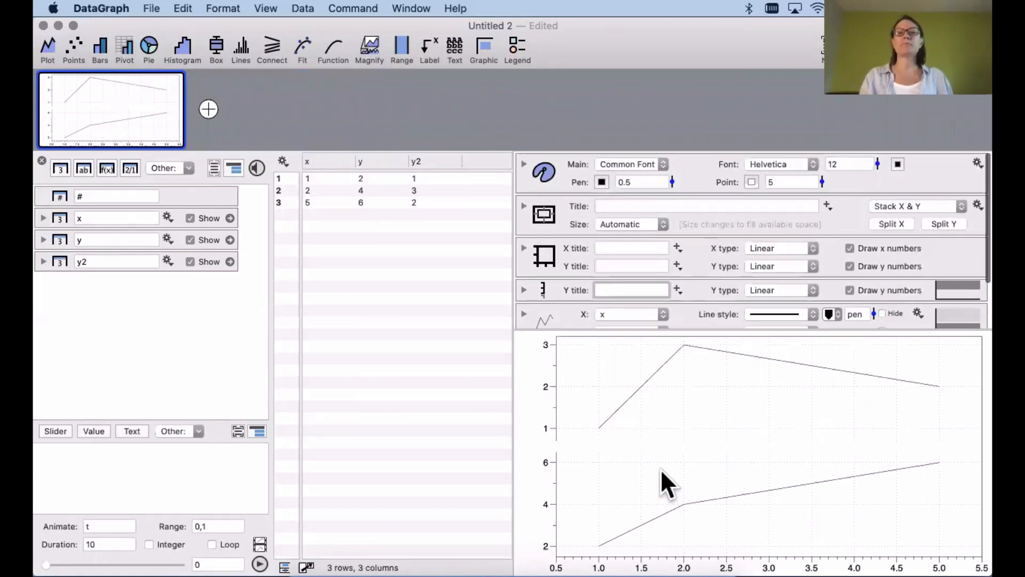
{"action": "scroll", "coordinate": [698, 285], "scroll_direction": "down", "scroll_amount": 3}
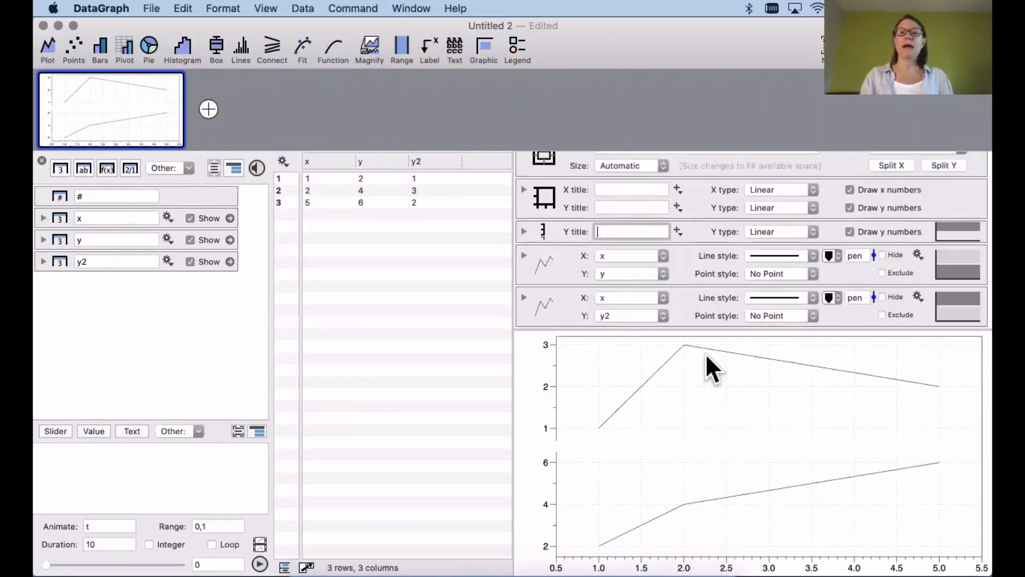
{"action": "right_click", "coordinate": [725, 416]}
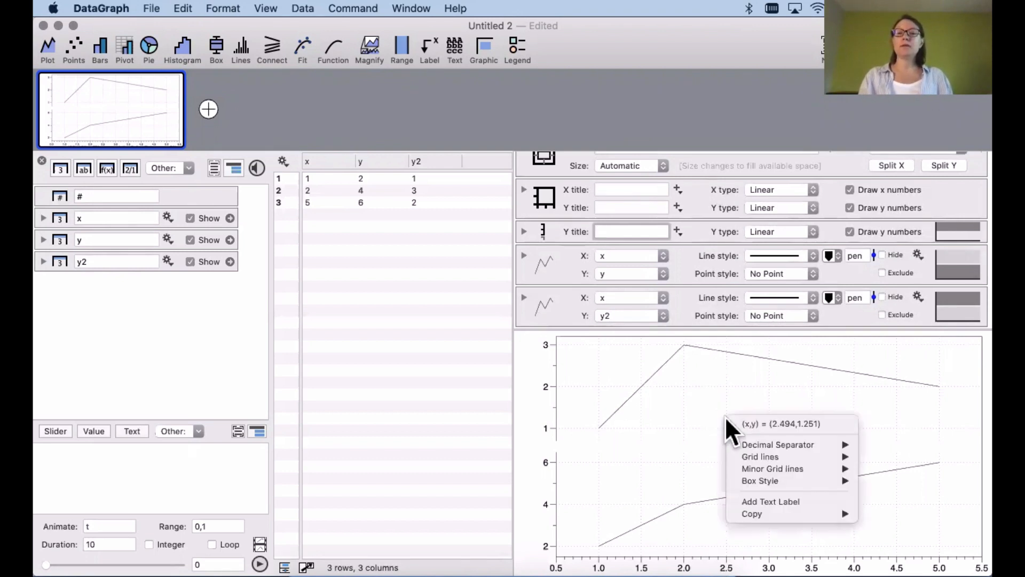
{"action": "mouse_move", "coordinate": [754, 479]}
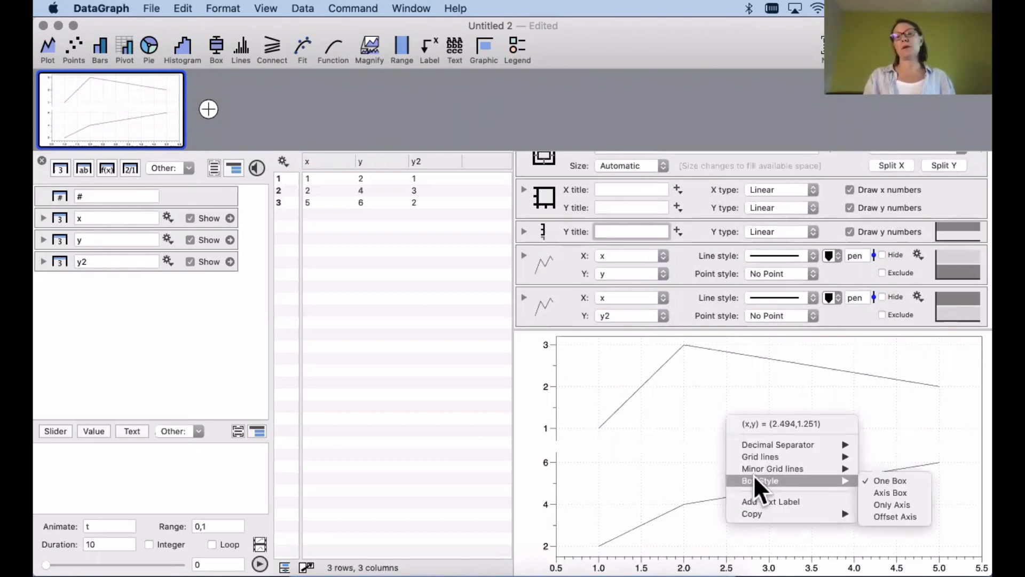
{"action": "left_click", "coordinate": [904, 490]}
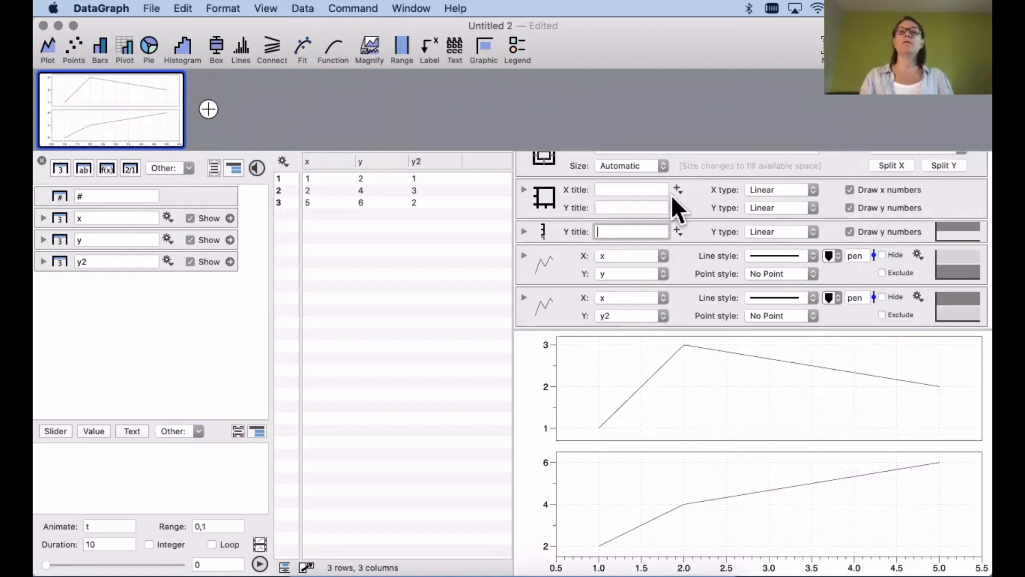
Set the graph's main pen to 1 and remove the grid lines
{"action": "scroll", "coordinate": [714, 200], "scroll_direction": "up", "scroll_amount": 3}
{"action": "left_click_drag", "start_coordinate": [669, 176], "coordinate": [670, 174]}
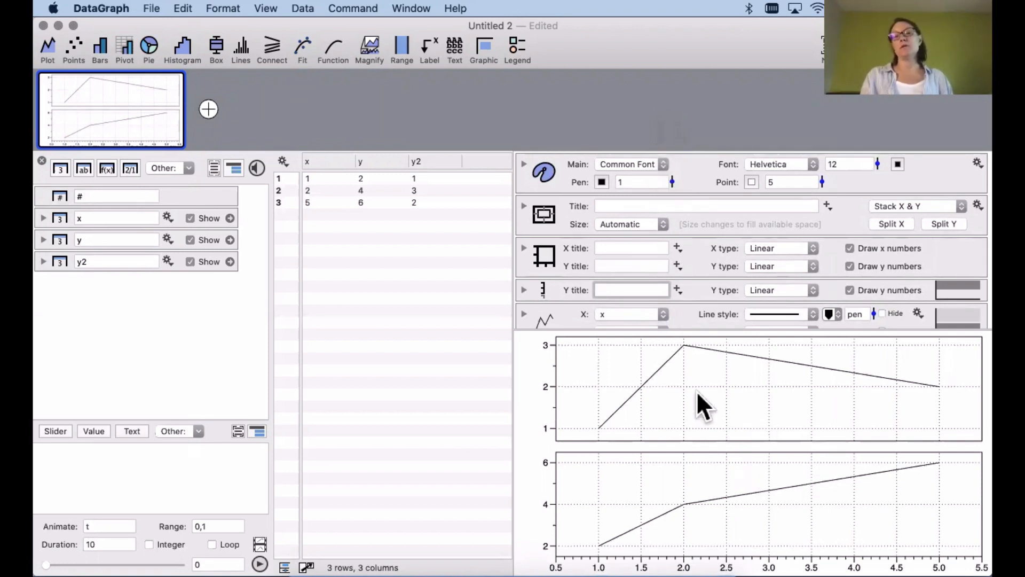
{"action": "right_click", "coordinate": [725, 403]}
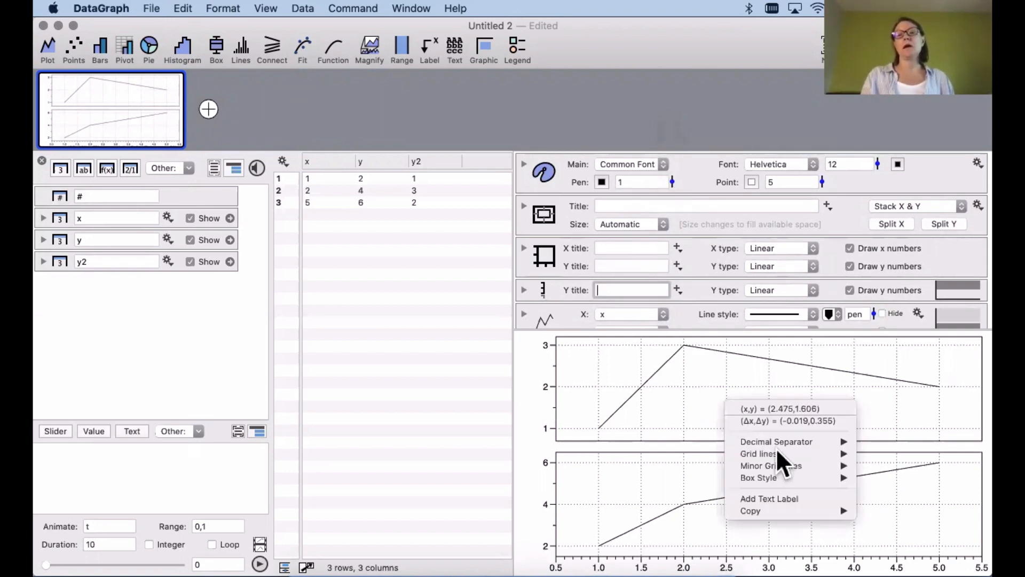
{"action": "mouse_move", "coordinate": [774, 454]}
{"action": "left_click", "coordinate": [887, 489]}
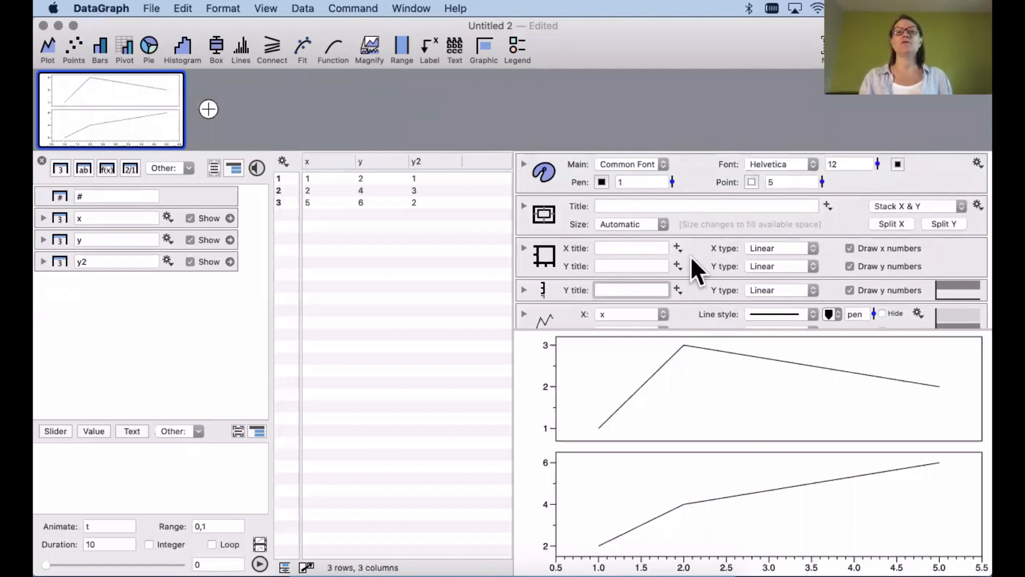
Add a Lines command of type X Lines with the list value 2 in the lower section
{"action": "scroll", "coordinate": [690, 255], "scroll_direction": "down", "scroll_amount": 3}
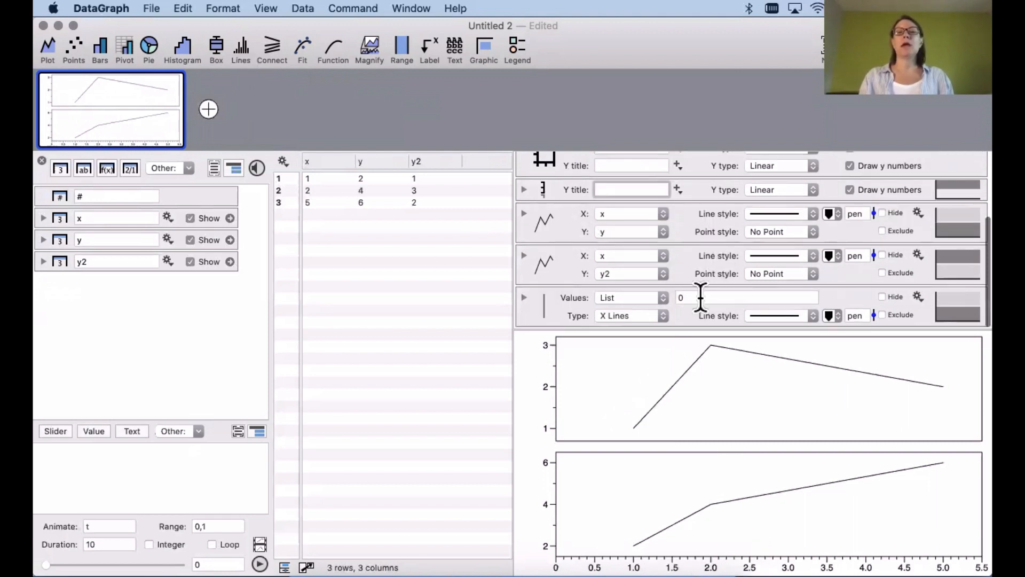
{"action": "left_click", "coordinate": [686, 297]}
{"action": "type", "text": "2"}
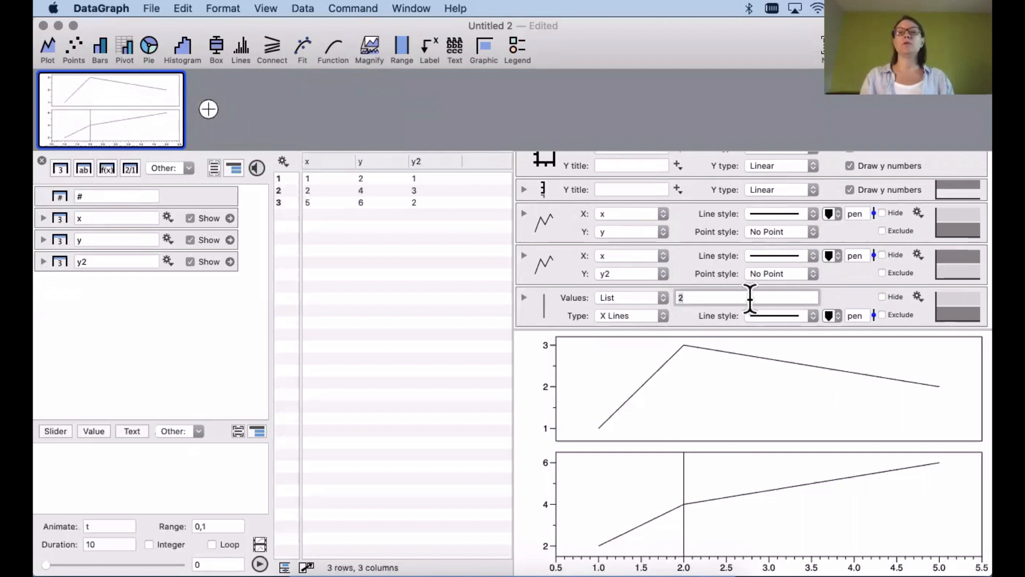
Give the vertical line at 2 a dashed line style and Line Color 1 (red)
{"action": "left_click", "coordinate": [782, 316]}
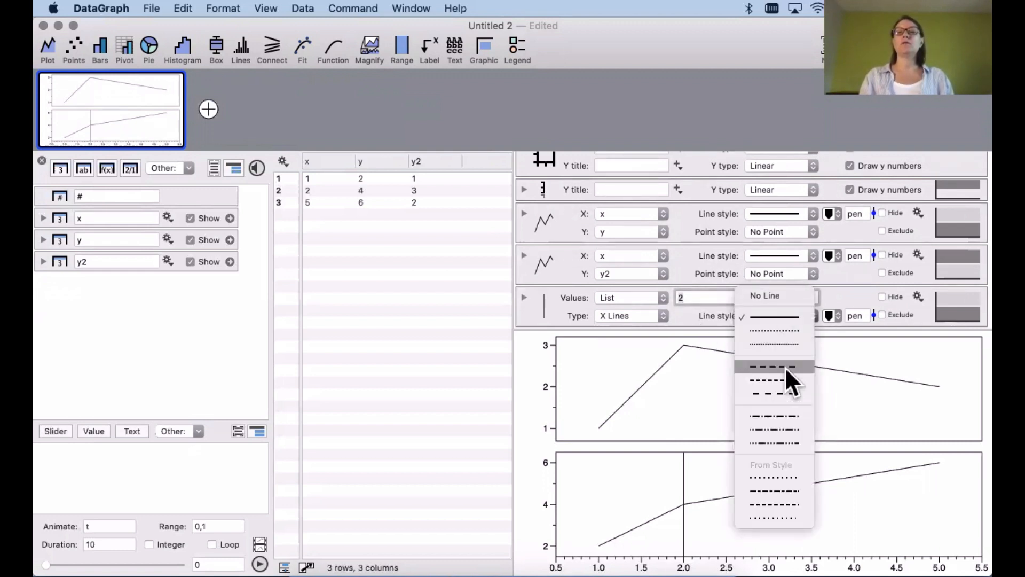
{"action": "left_click", "coordinate": [775, 367]}
{"action": "left_click", "coordinate": [836, 314]}
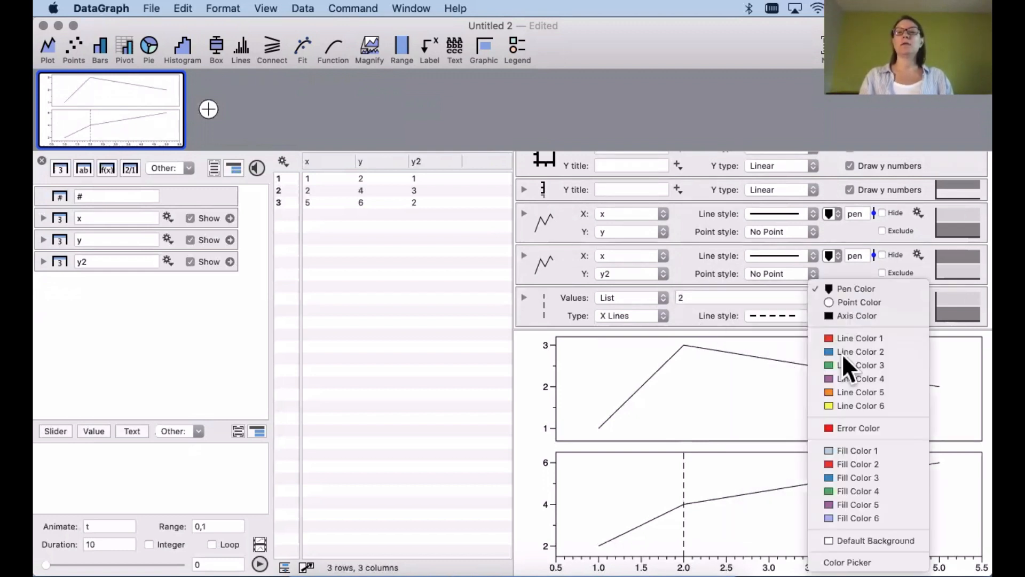
{"action": "left_click", "coordinate": [817, 339]}
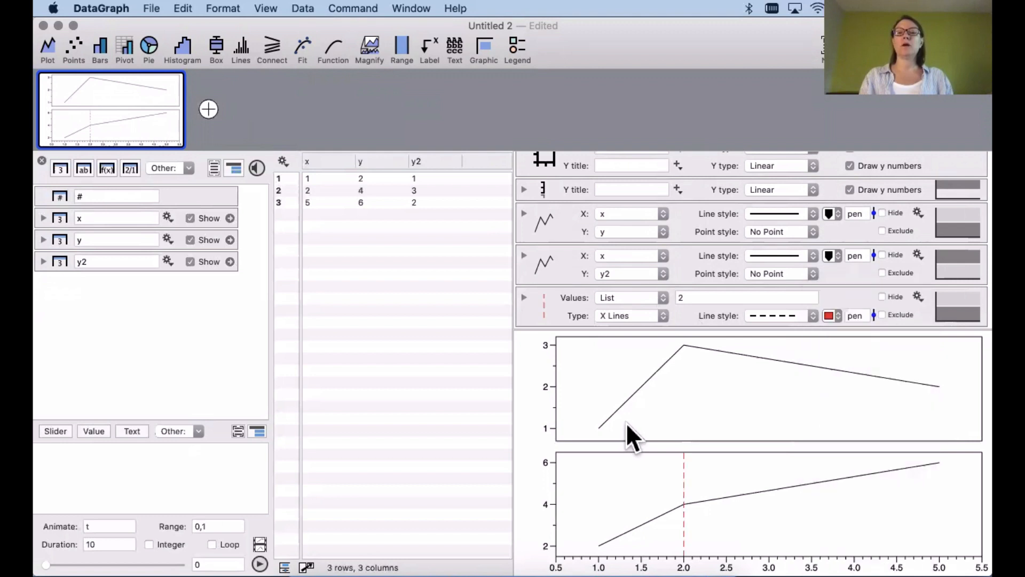
Try a fixed width of 6 on the dashed vertical line and restore its width to pen
{"action": "left_click", "coordinate": [853, 315]}
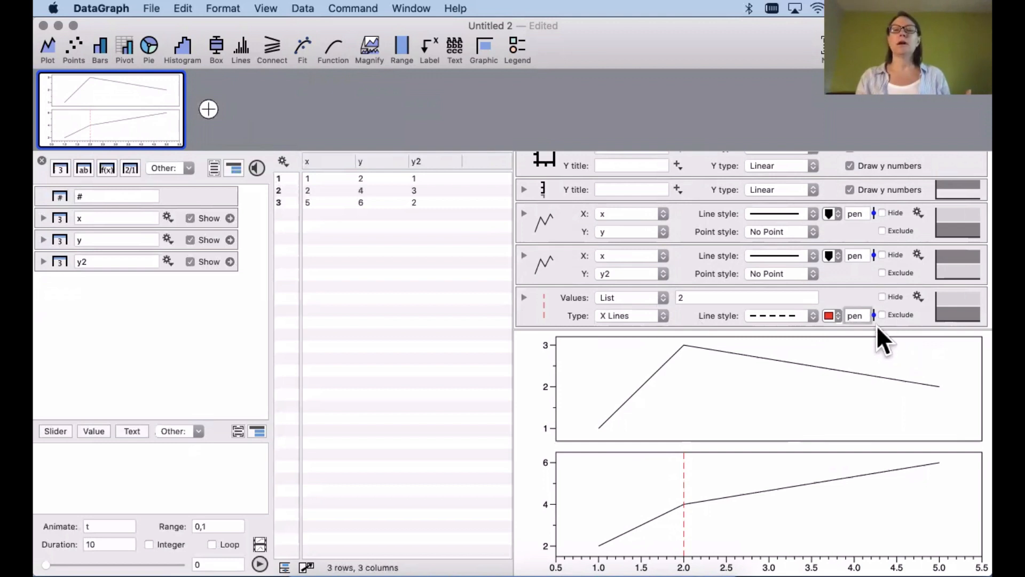
{"action": "left_click_drag", "start_coordinate": [873, 312], "coordinate": [871, 269]}
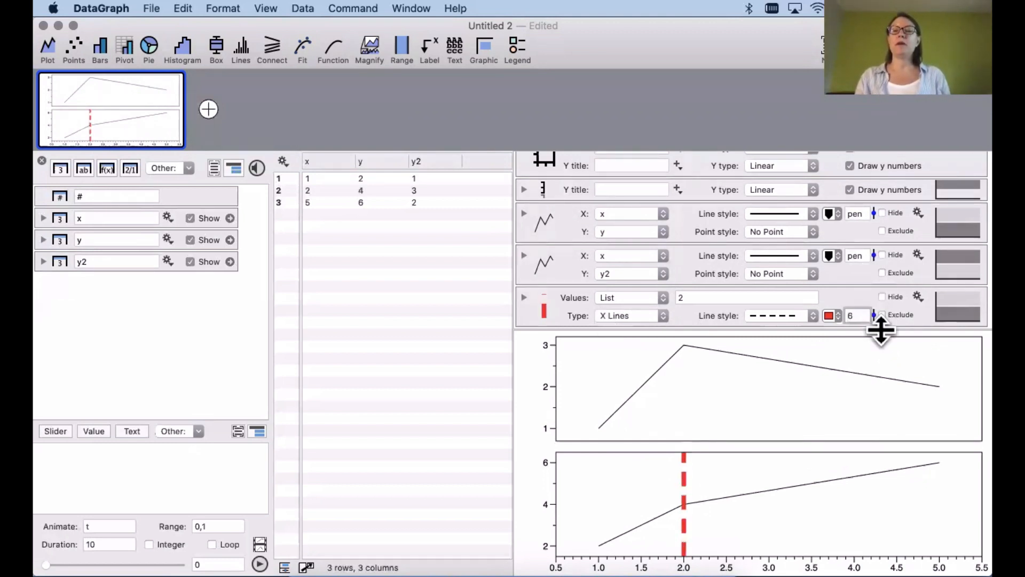
{"action": "key", "text": "BackSpace"}
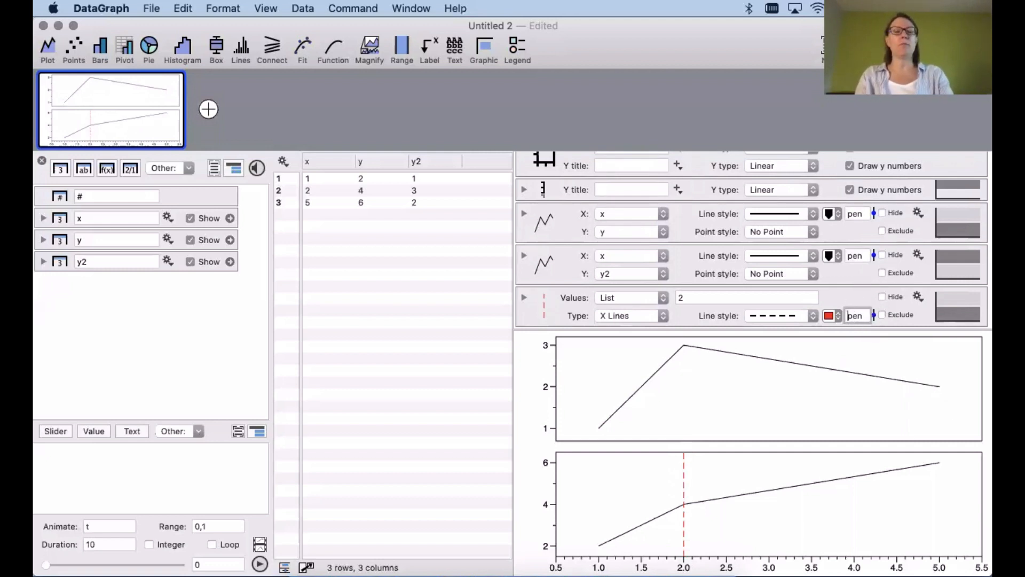
Try 2pen as the dashed vertical line's width, and settle on 4pen
{"action": "type", "text": "2"}
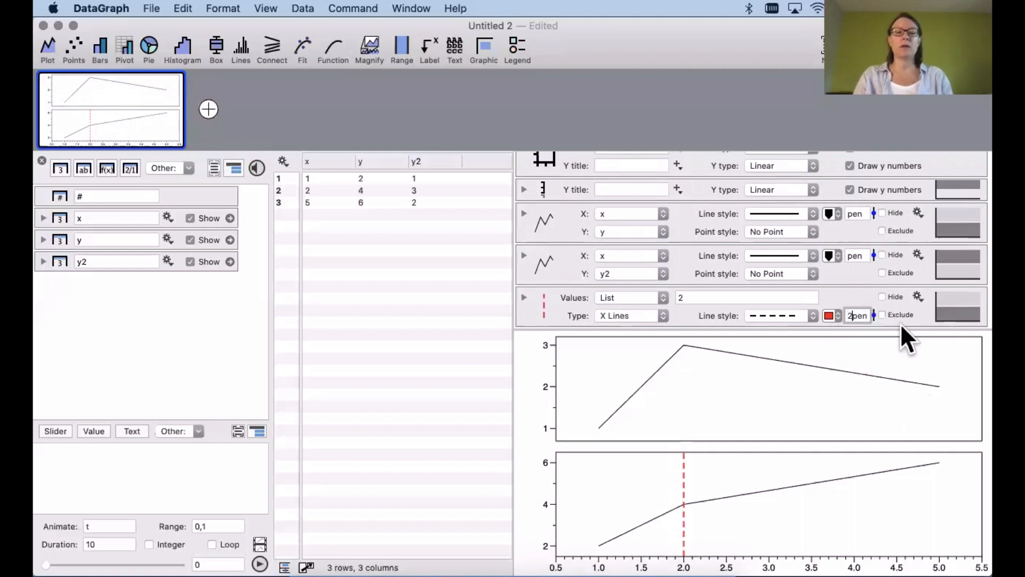
{"action": "key", "text": "BackSpace"}
{"action": "type", "text": "4"}
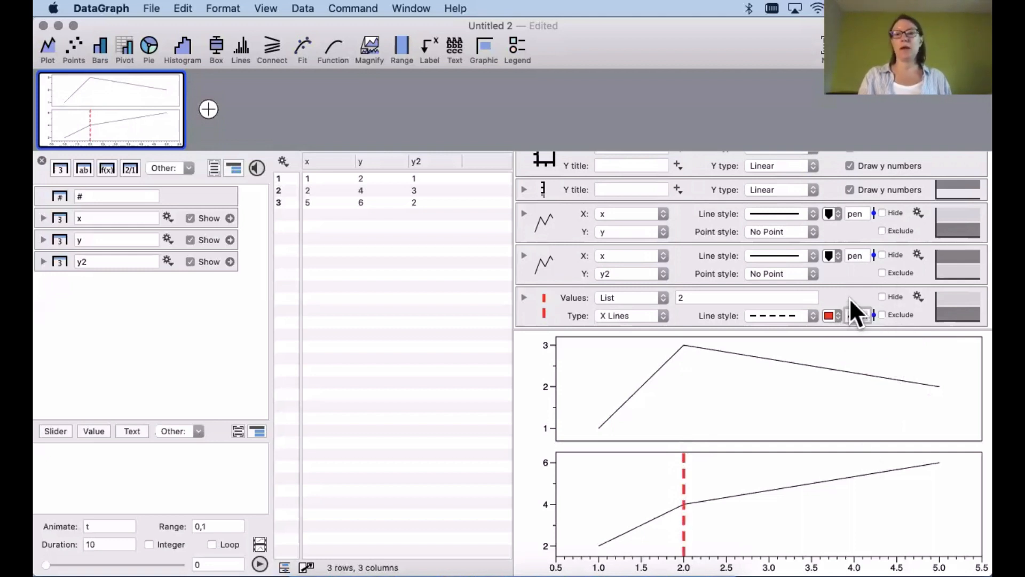
{"action": "left_click", "coordinate": [846, 290]}
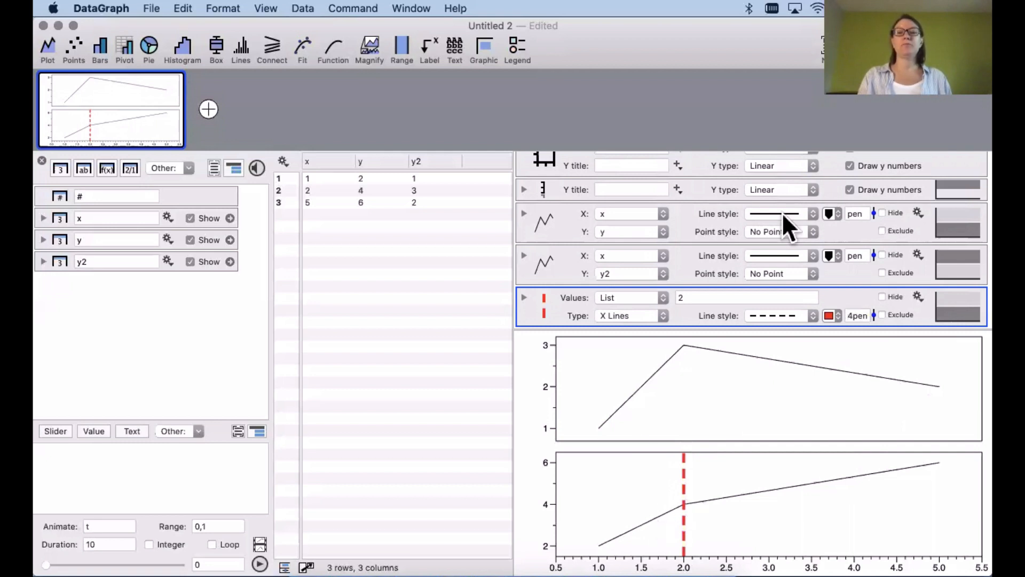
Set the graph's main pen to 2 so all pen-based line widths scale with it
{"action": "scroll", "coordinate": [782, 202], "scroll_direction": "up", "scroll_amount": 5}
{"action": "left_click_drag", "start_coordinate": [670, 177], "coordinate": [667, 174]}
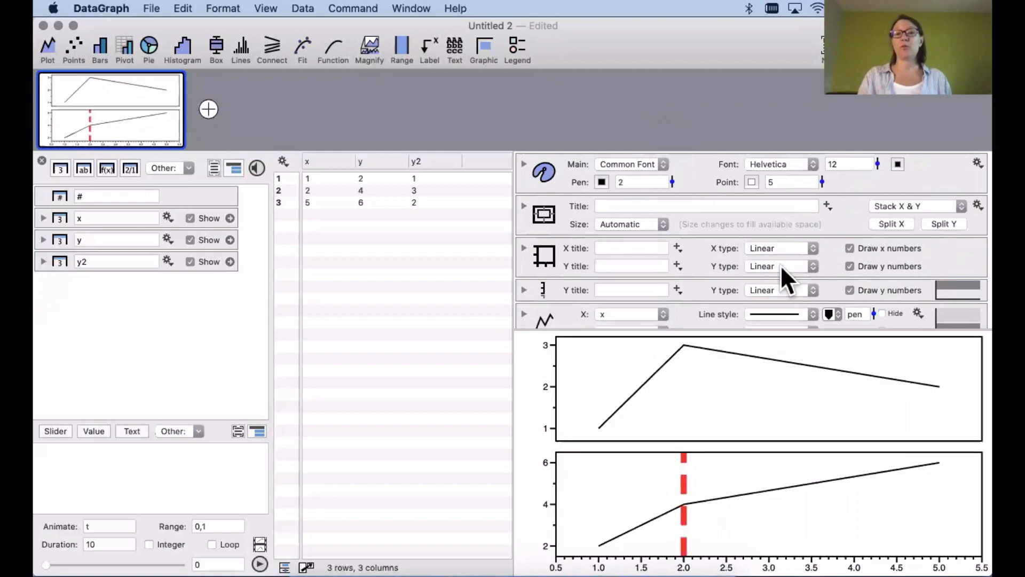
Extend the dashed vertical line at 2 across all axes and set the graph's main pen to 1
{"action": "scroll", "coordinate": [774, 283], "scroll_direction": "down", "scroll_amount": 5}
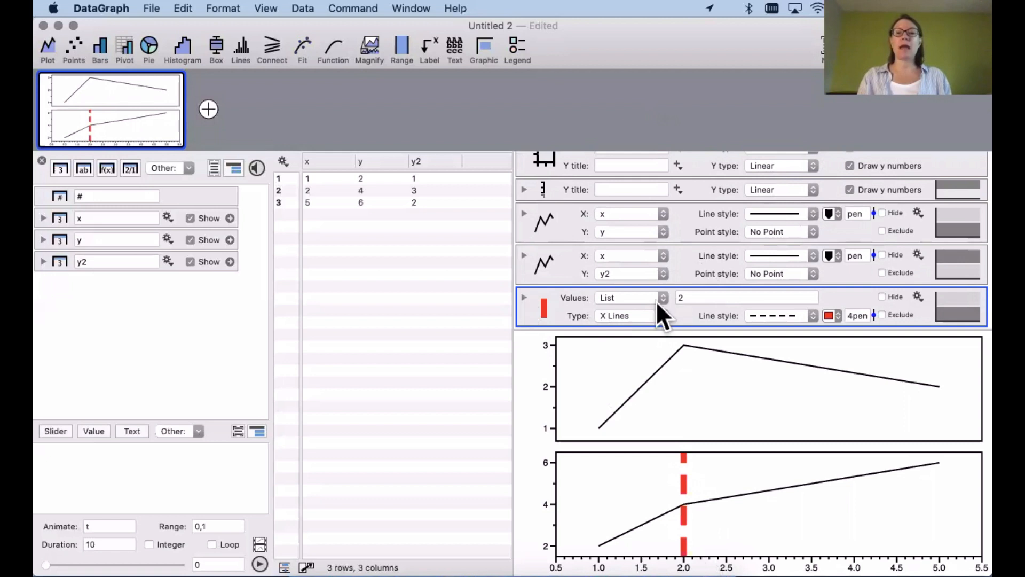
{"action": "left_click", "coordinate": [523, 295]}
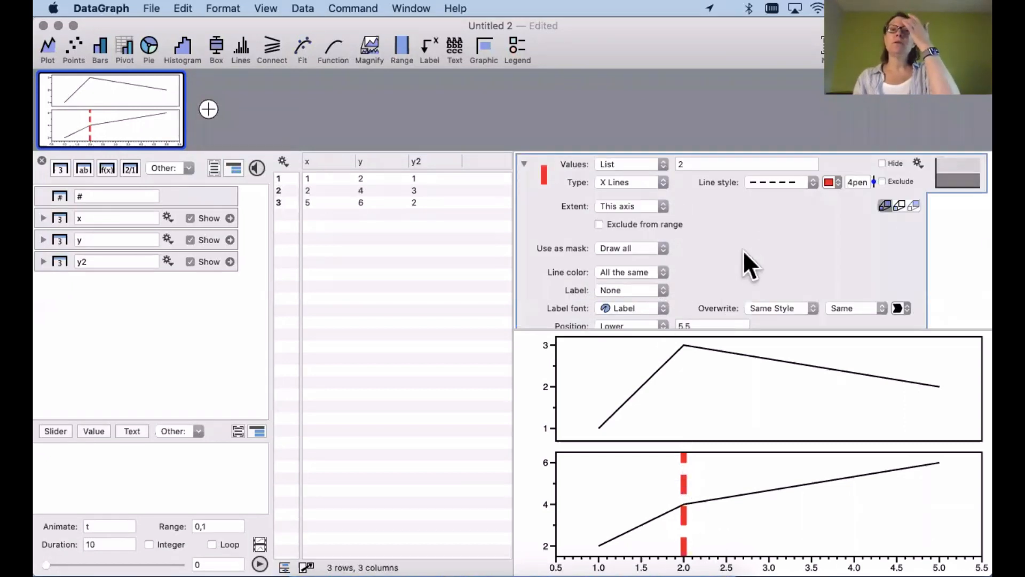
{"action": "left_click", "coordinate": [633, 203]}
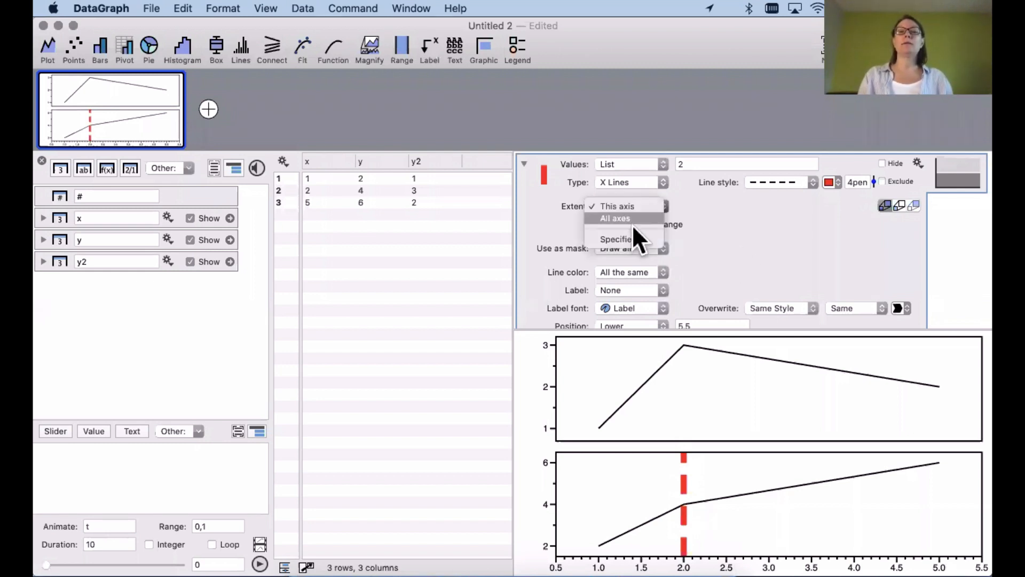
{"action": "left_click", "coordinate": [629, 216]}
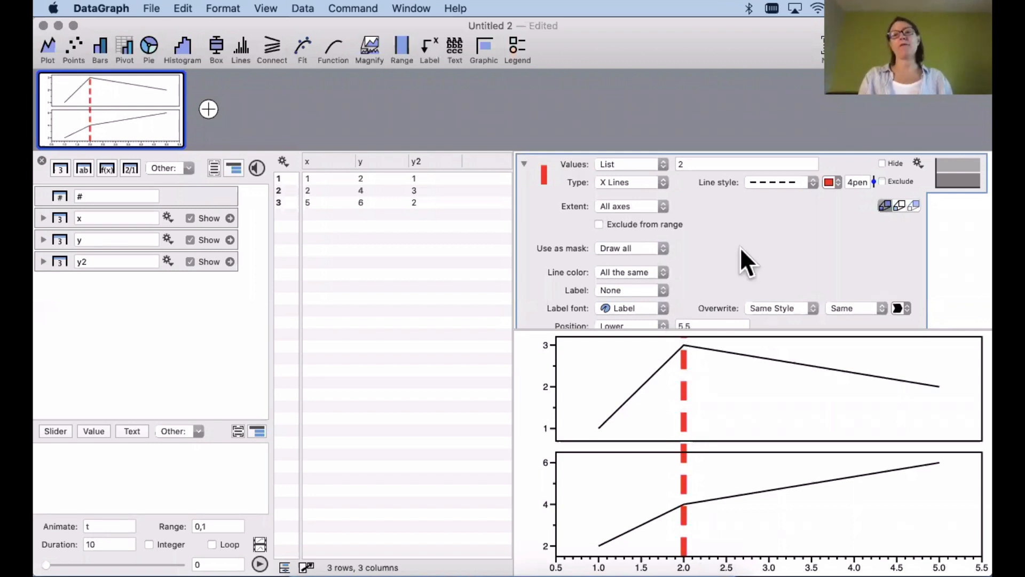
{"action": "scroll", "coordinate": [740, 246], "scroll_direction": "up", "scroll_amount": 10}
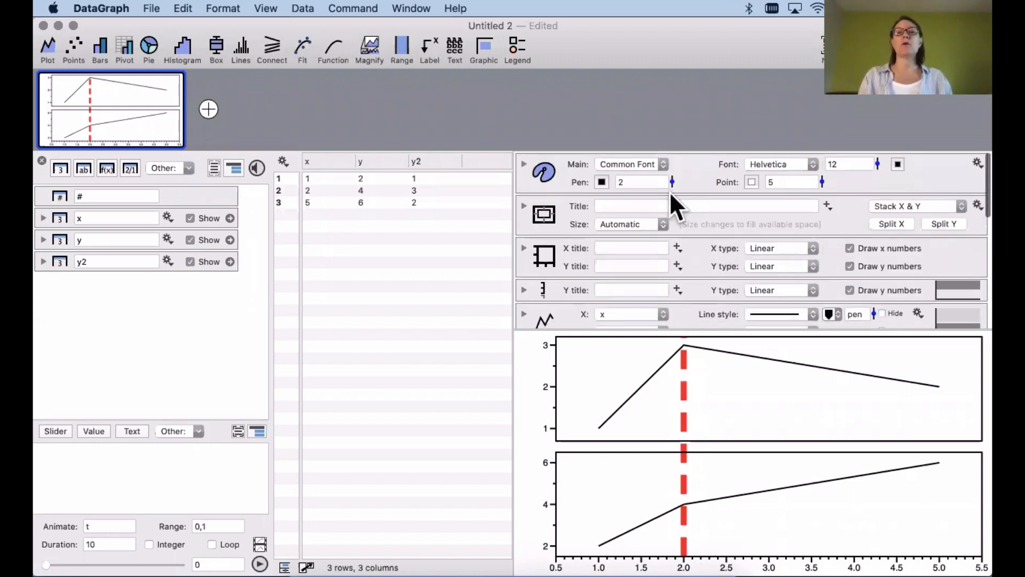
{"action": "left_click_drag", "start_coordinate": [671, 181], "coordinate": [672, 185]}
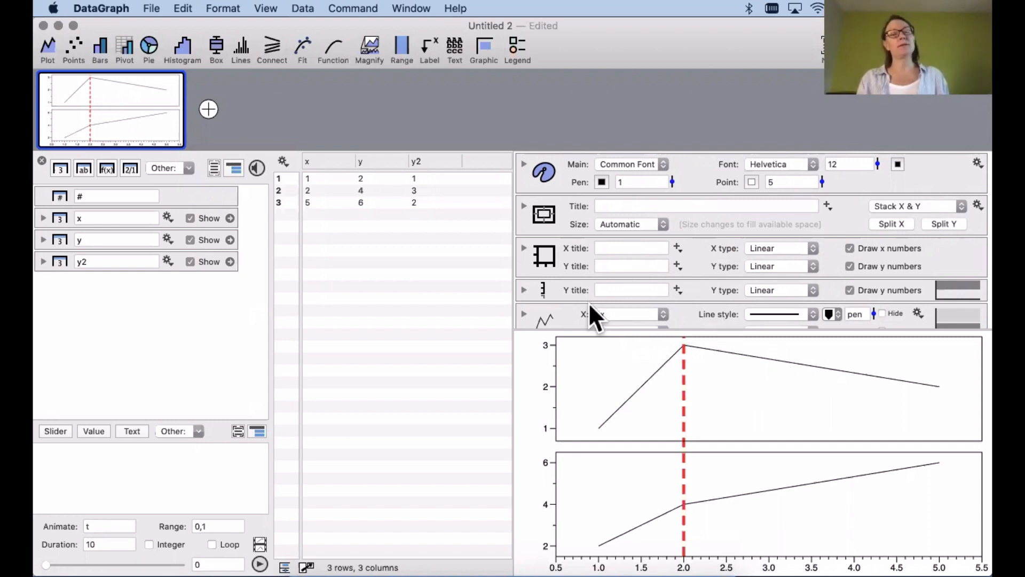
Add a Range command and set its x interval to 1,2 with y left covering everything
{"action": "left_click", "coordinate": [400, 47]}
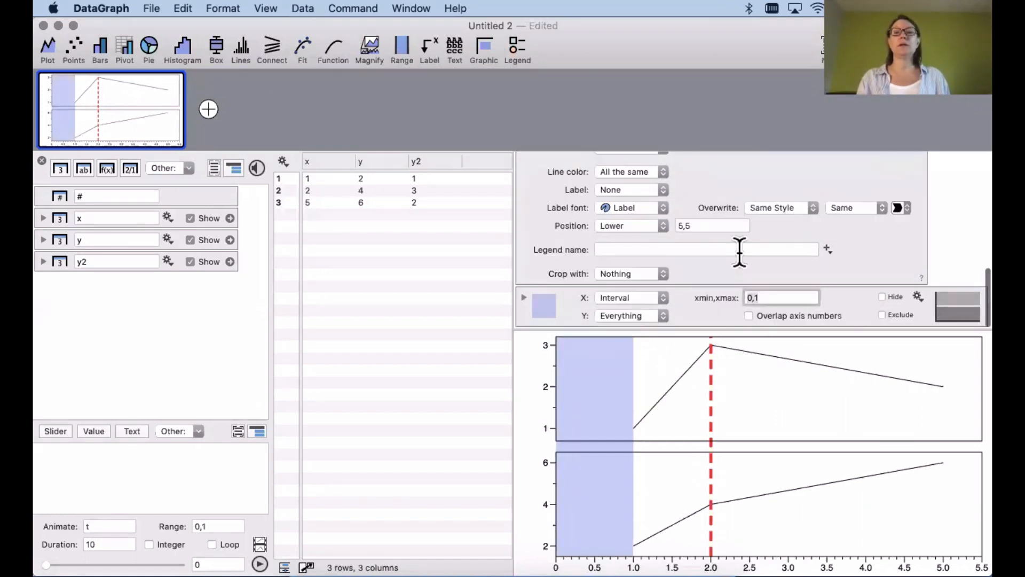
{"action": "left_click", "coordinate": [758, 299]}
{"action": "key", "text": "BackSpace"}
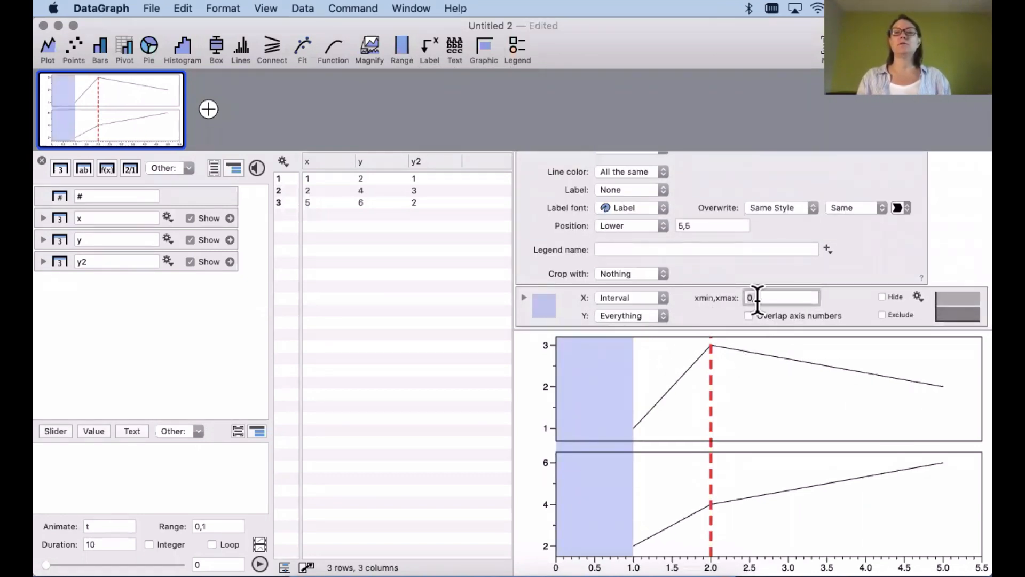
{"action": "type", "text": "1"}
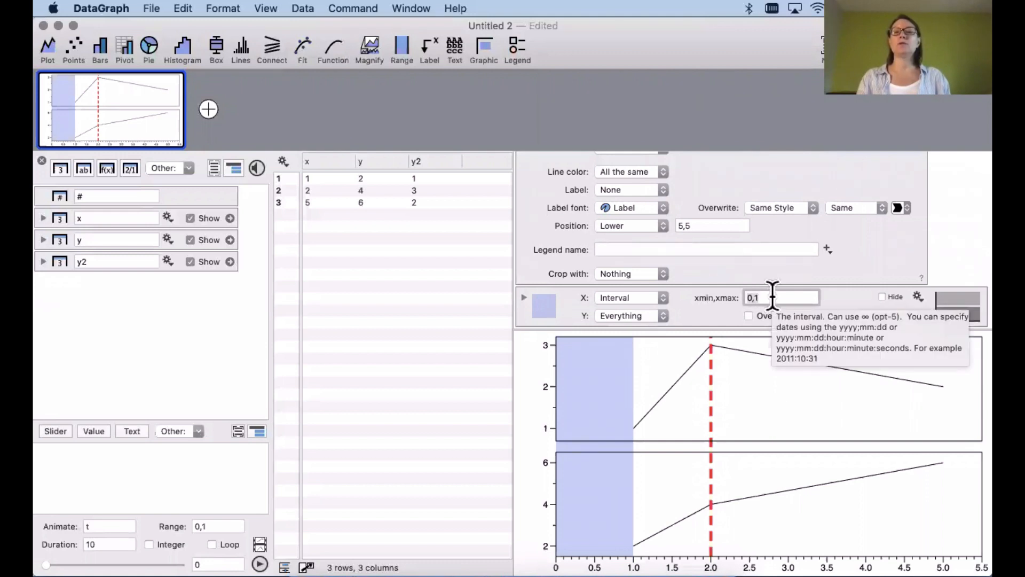
{"action": "type", "text": ",2"}
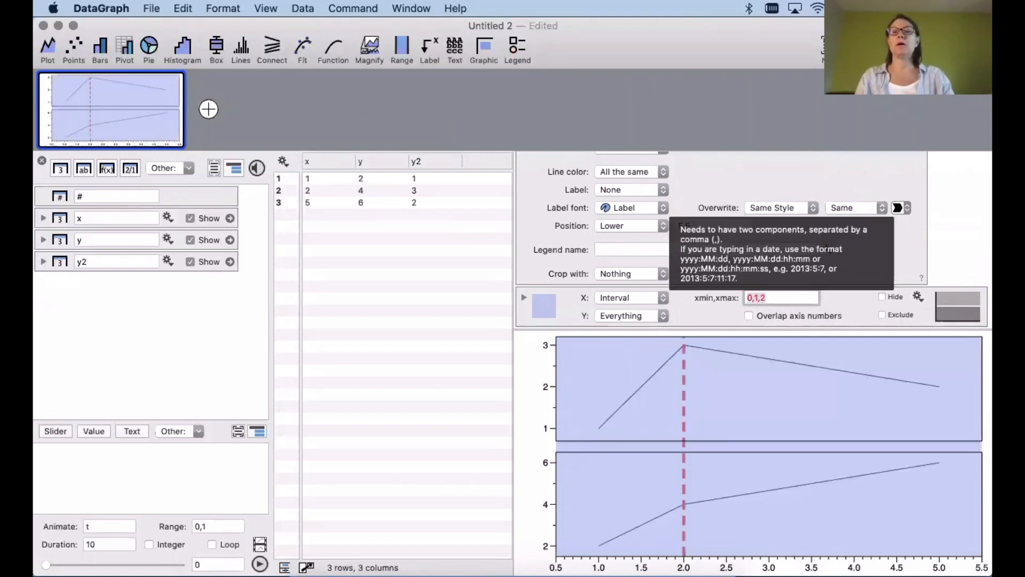
{"action": "left_click", "coordinate": [754, 300]}
{"action": "key", "text": "BackSpace"}
{"action": "key", "text": "BackSpace"}
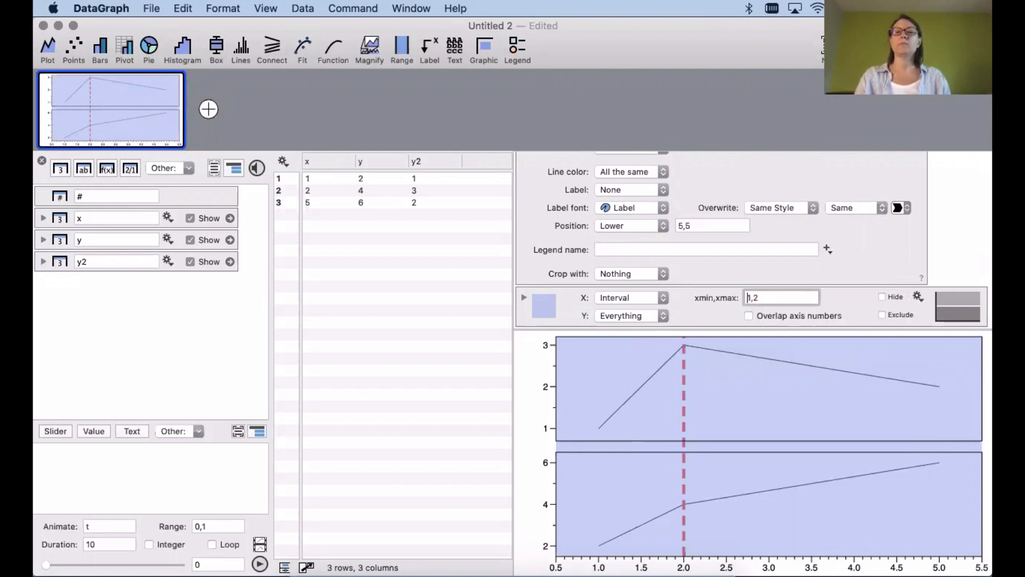
{"action": "key", "text": "Return"}
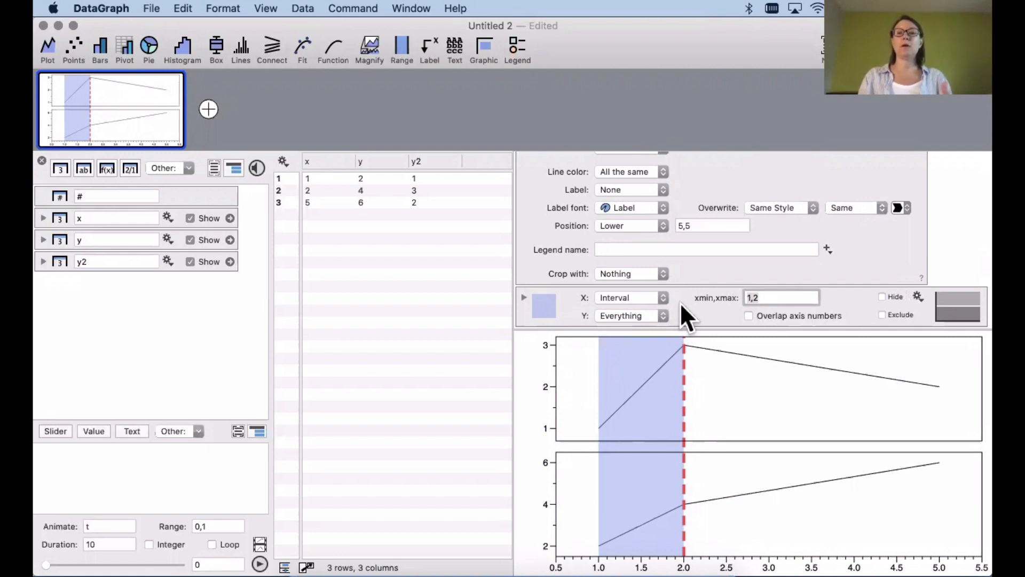
Delete the shaded x range and collapse the dashed vertical line's detailed settings
{"action": "left_click", "coordinate": [639, 463]}
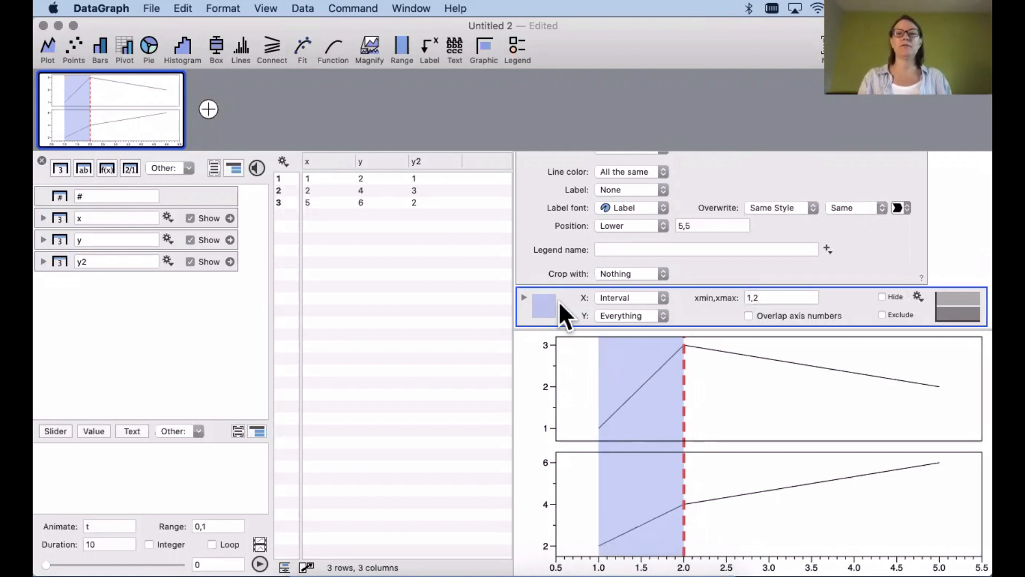
{"action": "key", "text": "BackSpace"}
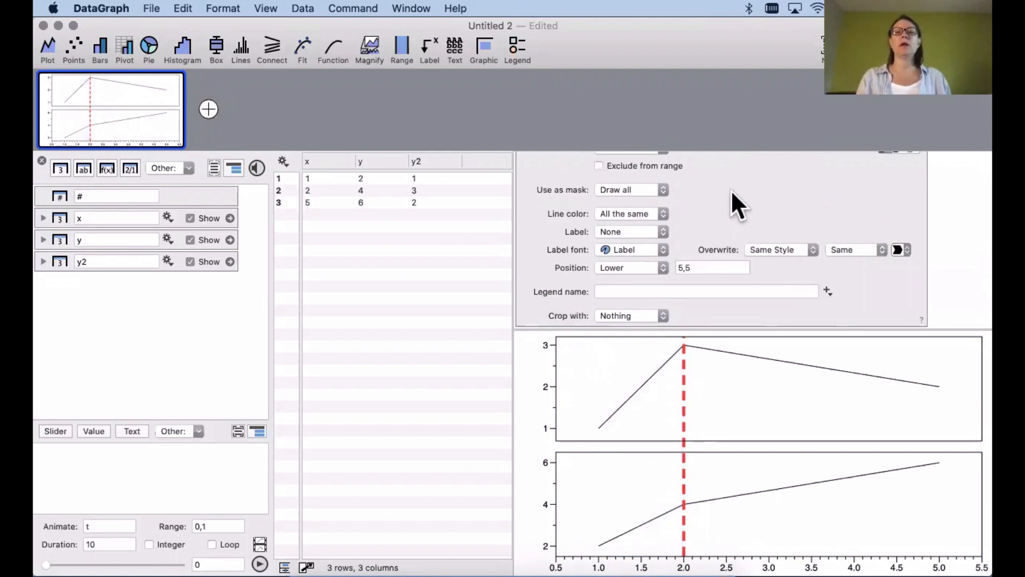
{"action": "scroll", "coordinate": [587, 225], "scroll_direction": "up", "scroll_amount": 3}
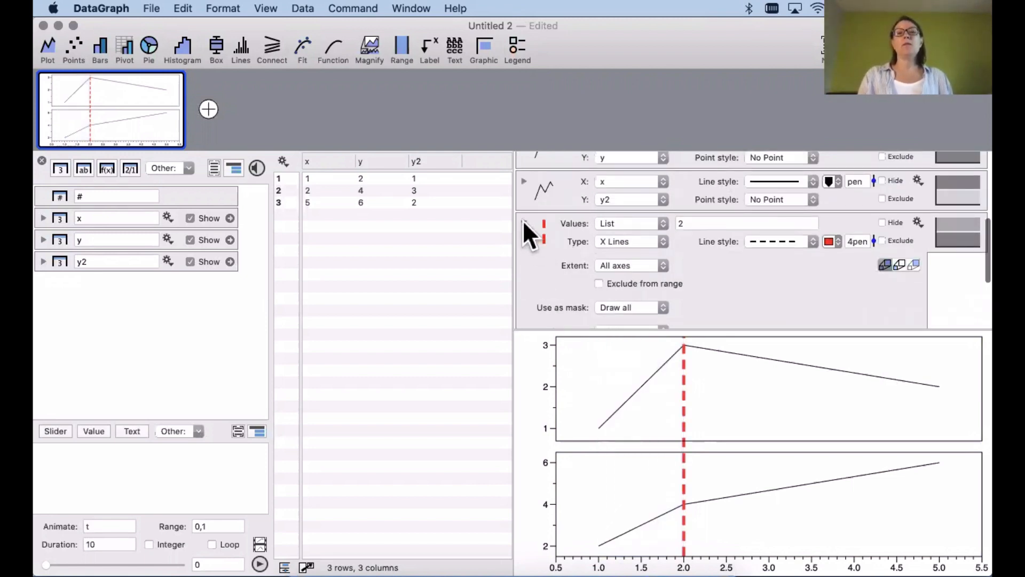
{"action": "left_click", "coordinate": [524, 223]}
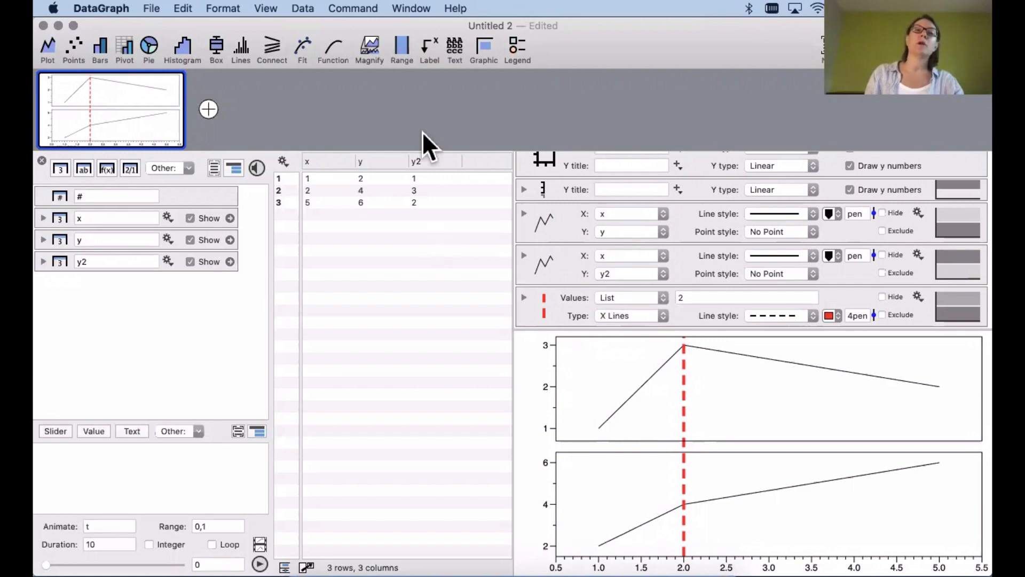
Add an arrow label to the lower plot and move its text straight above the arrow tip, at offset 0,41
{"action": "left_click", "coordinate": [427, 48]}
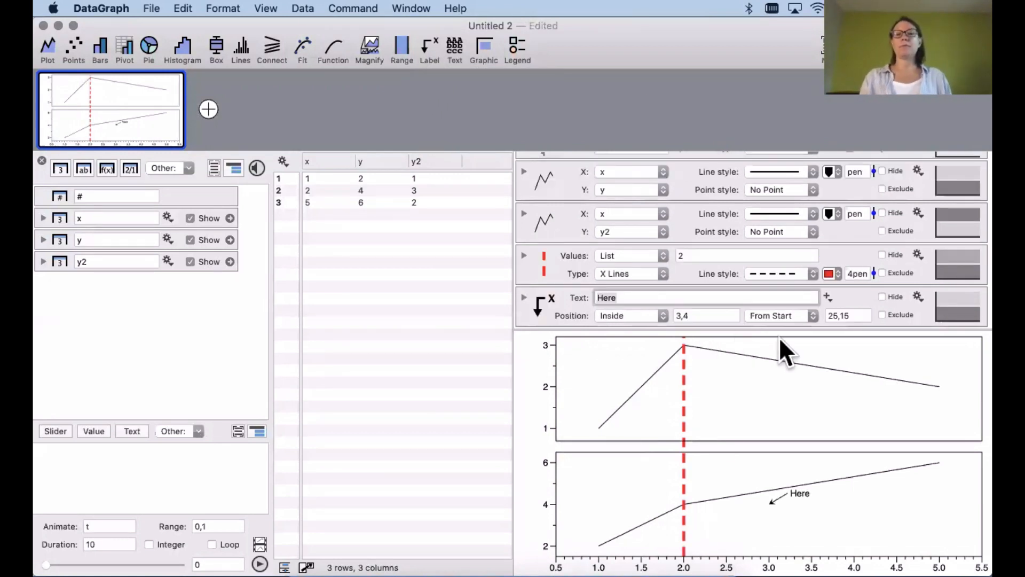
{"action": "left_click_drag", "start_coordinate": [800, 488], "coordinate": [781, 467]}
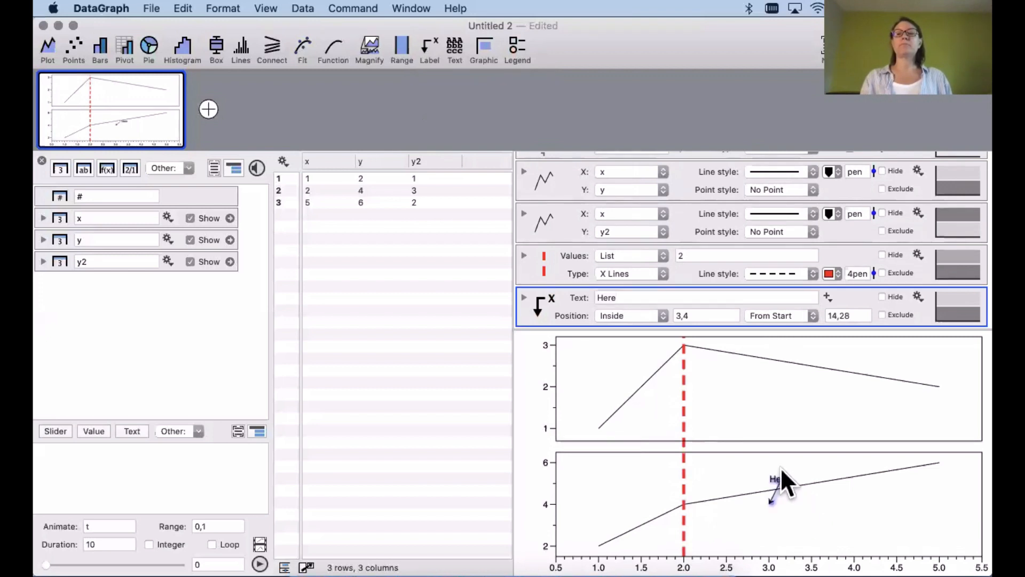
Enlarge the "Here" label's font by 50% and set its arrow line width to 4pen
{"action": "left_click", "coordinate": [523, 297]}
{"action": "left_click", "coordinate": [863, 316]}
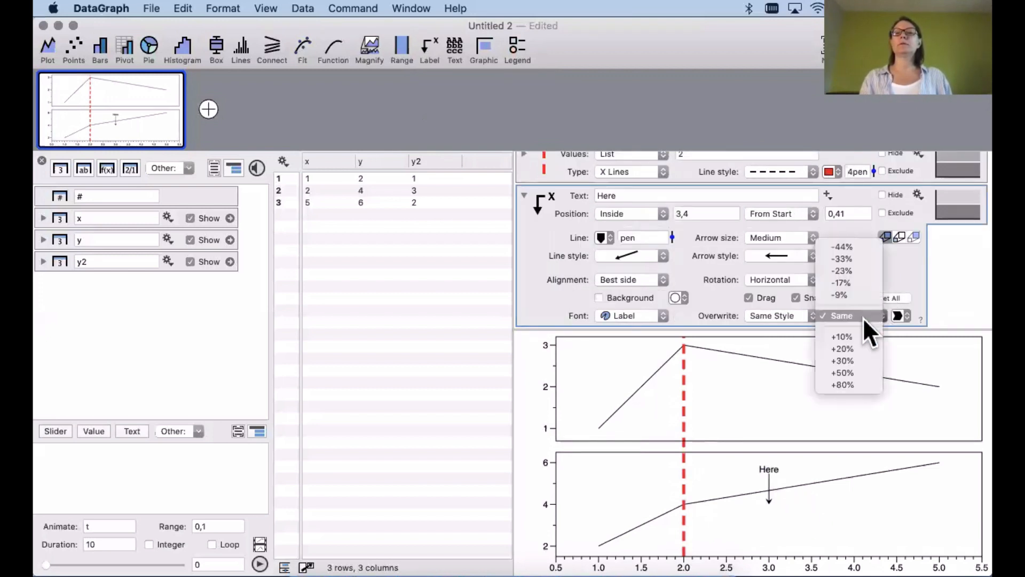
{"action": "left_click", "coordinate": [858, 371]}
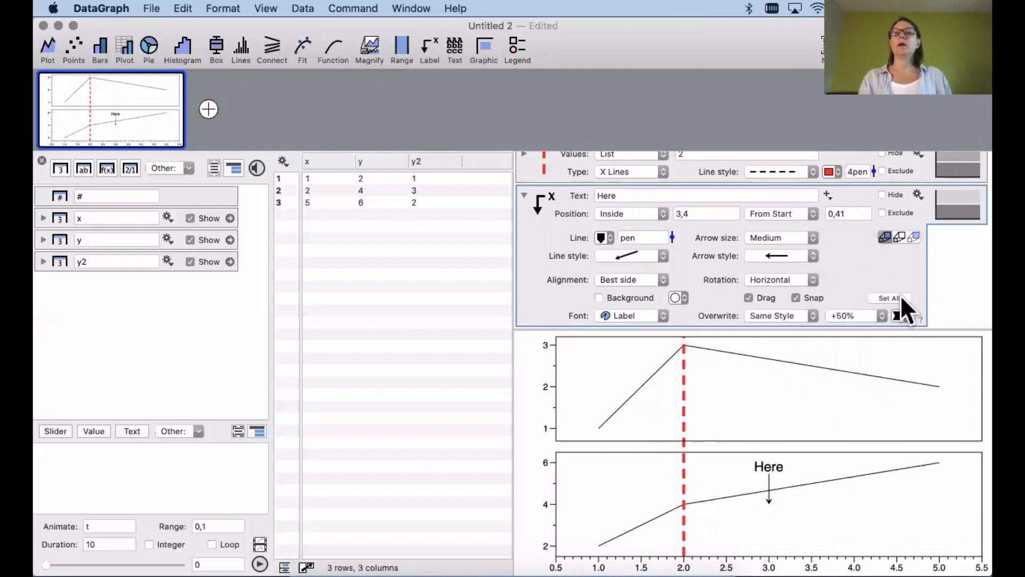
{"action": "left_click", "coordinate": [623, 237]}
{"action": "type", "text": "4"}
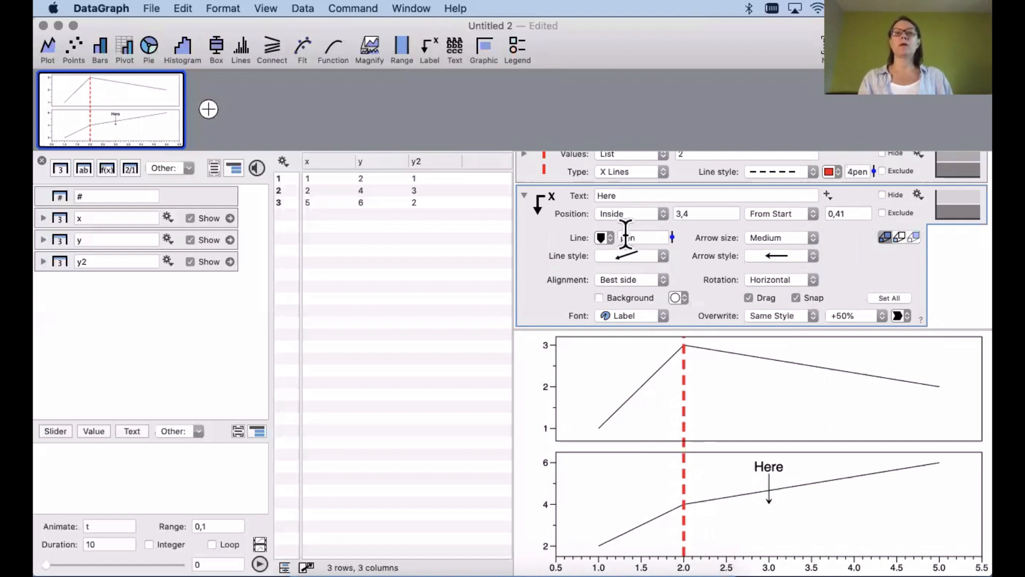
{"action": "key", "text": "Return"}
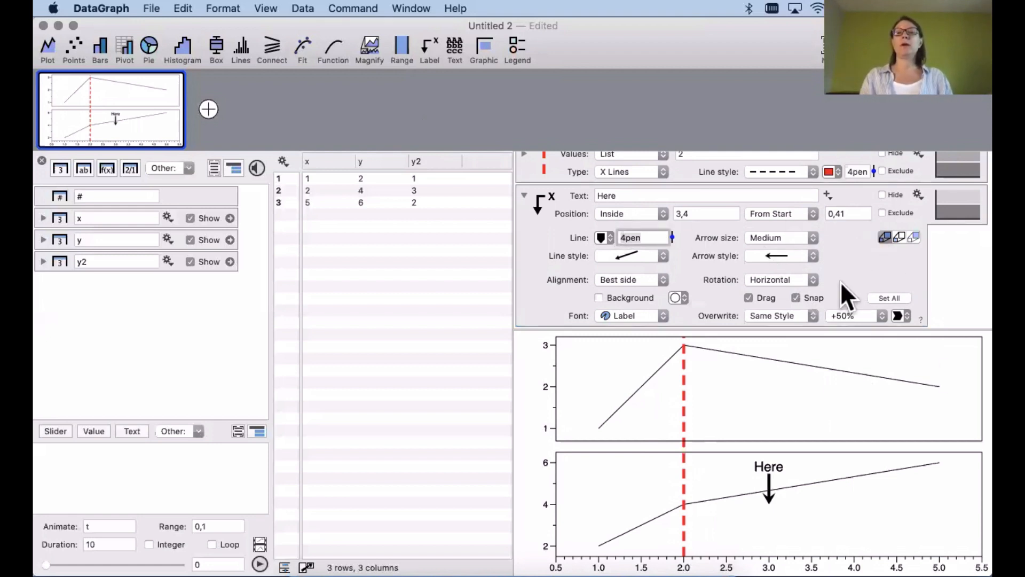
Color the label's arrow red and give its text Line Color 1
{"action": "left_click", "coordinate": [601, 233]}
{"action": "left_click", "coordinate": [616, 290]}
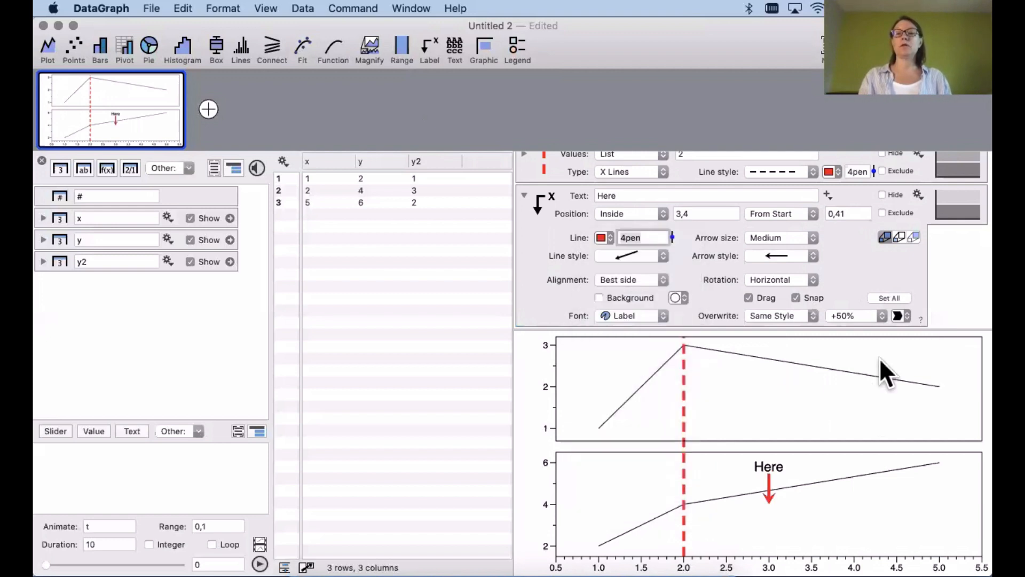
{"action": "left_click", "coordinate": [903, 315]}
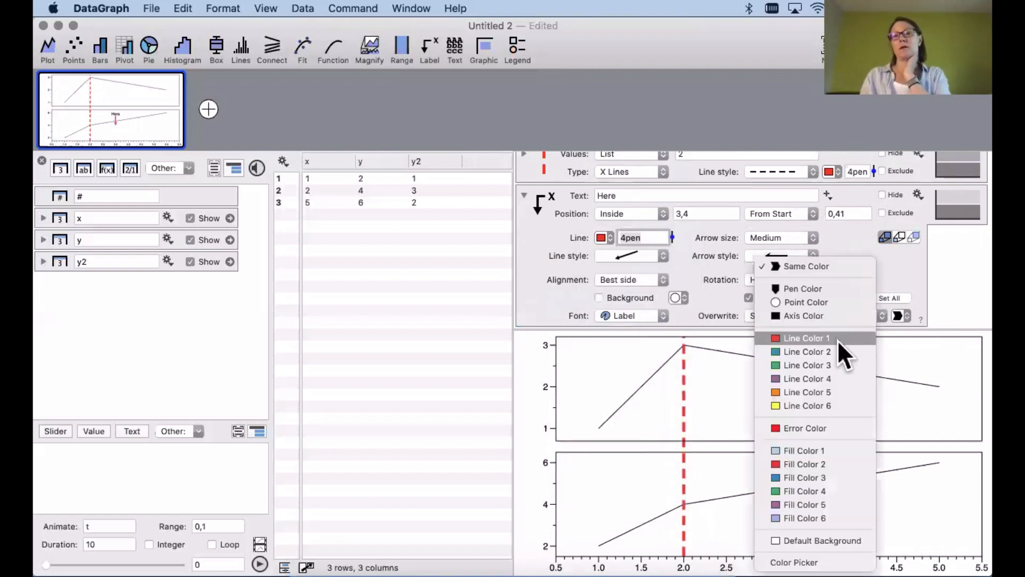
{"action": "left_click", "coordinate": [838, 340]}
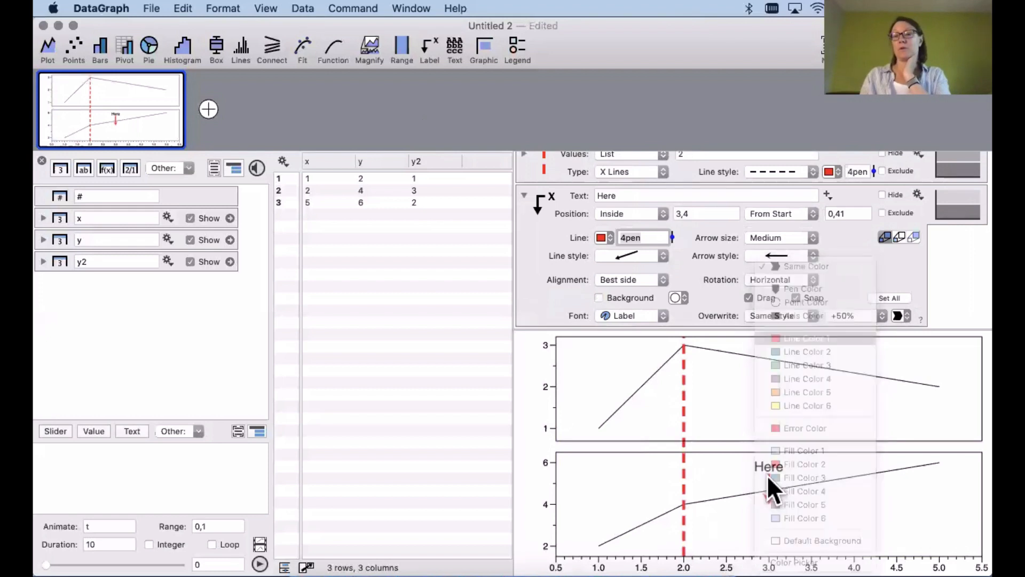
{"action": "left_click", "coordinate": [941, 254]}
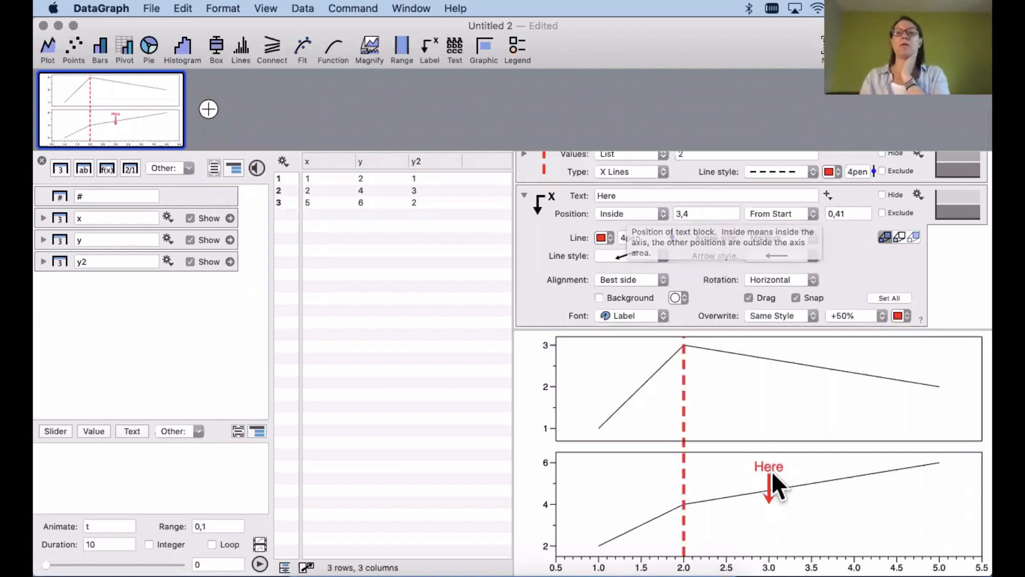
Move the label text up to offset 0,103 and set the label's inside position to 2,2
{"action": "left_click_drag", "start_coordinate": [767, 466], "coordinate": [765, 418]}
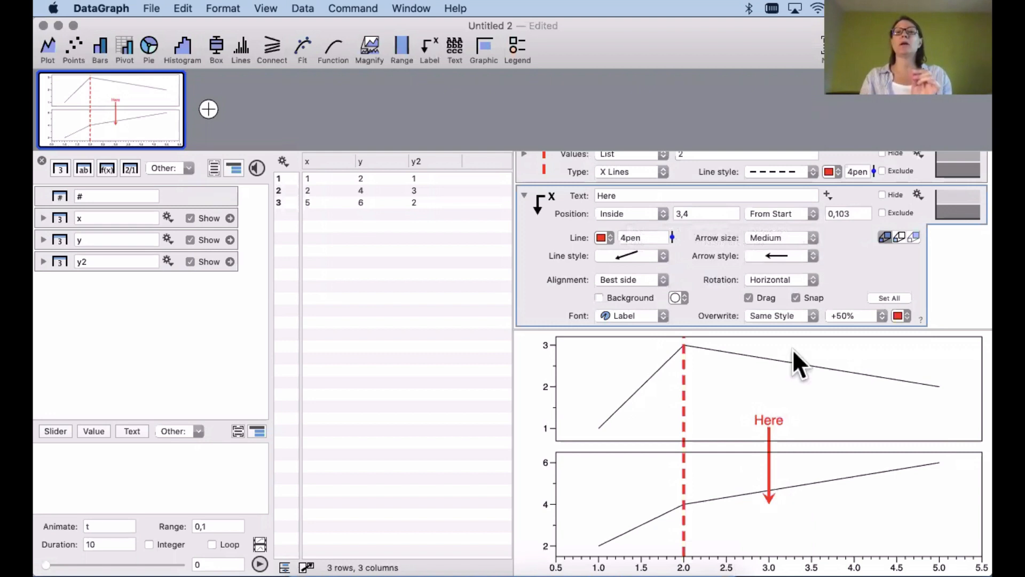
{"action": "left_click", "coordinate": [704, 213]}
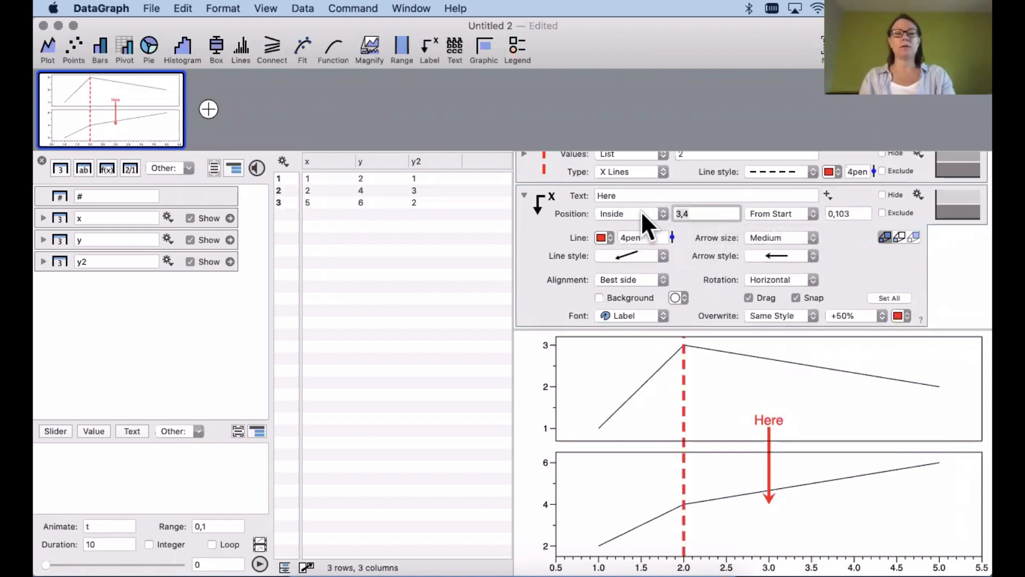
{"action": "key", "text": "BackSpace"}
{"action": "key", "text": "BackSpace"}
{"action": "key", "text": "BackSpace"}
{"action": "type", "text": "2"}
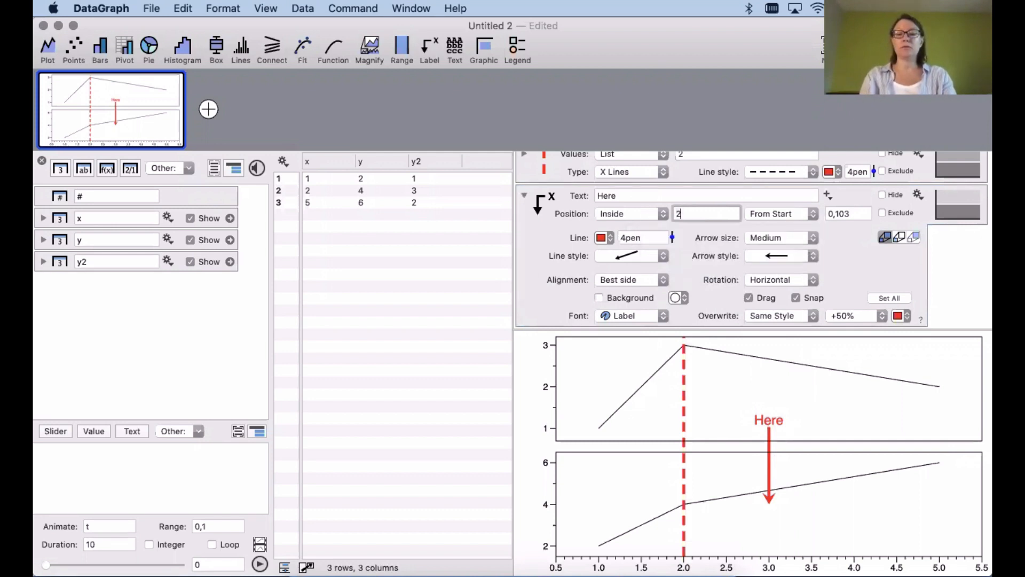
{"action": "type", "text": ",2"}
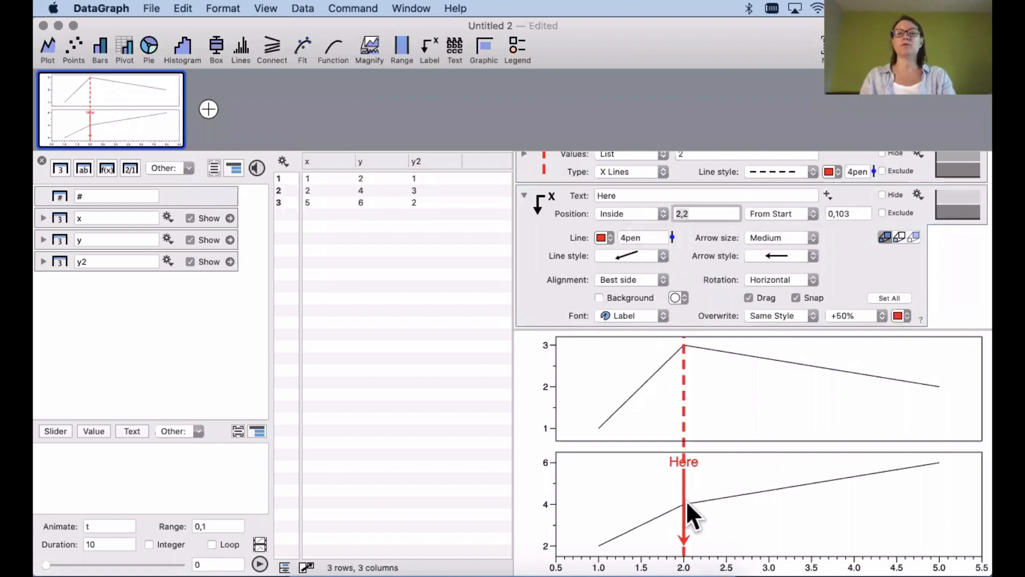
Try moving the whole label freehand to about 3.267,4.353, and undo the move
{"action": "left_click_drag", "start_coordinate": [683, 503], "coordinate": [826, 470]}
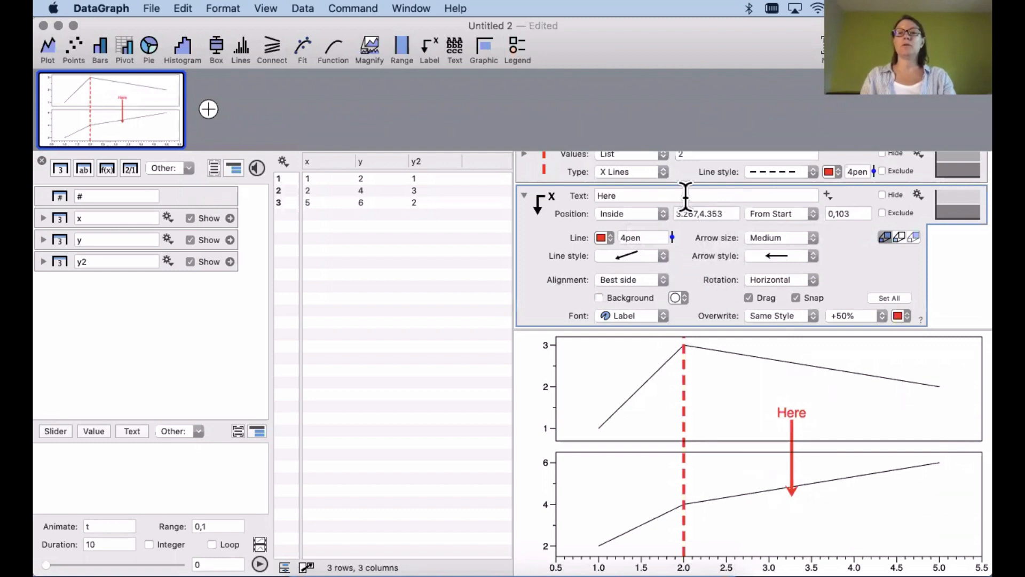
{"action": "key", "text": "super+z"}
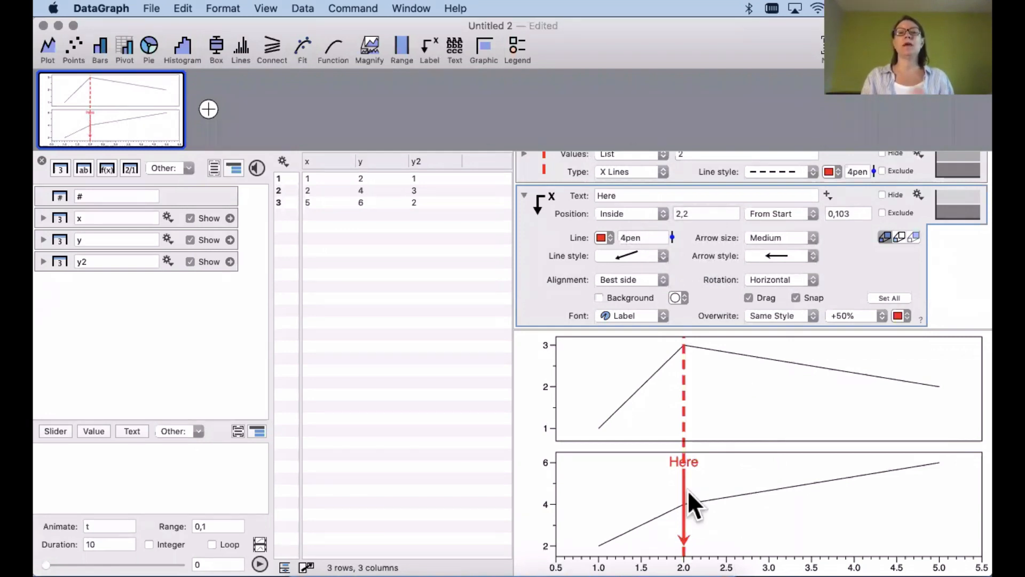
Try the label's Above position with an end offset of 0,65, and switch its position to Below
{"action": "left_click", "coordinate": [633, 213]}
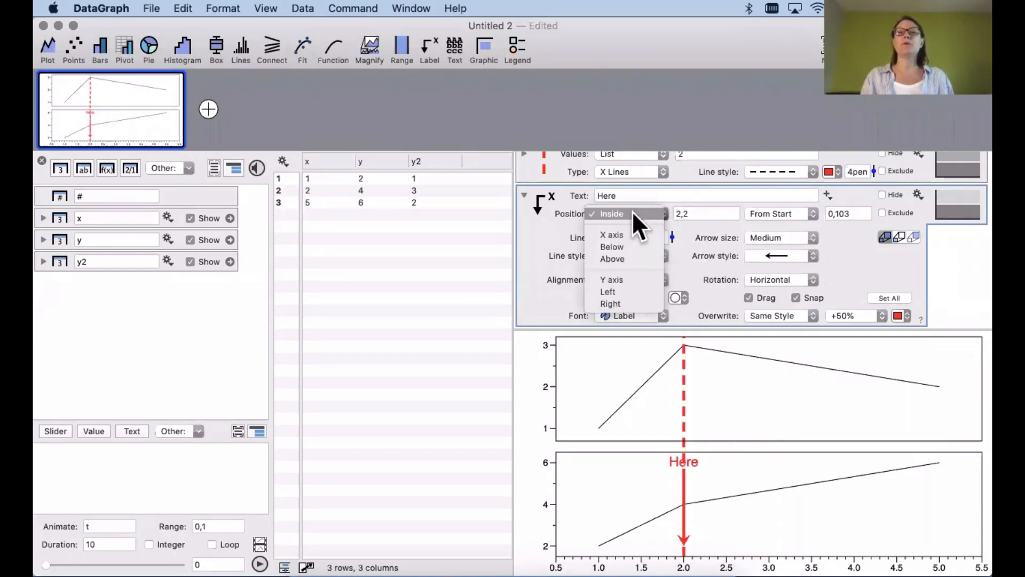
{"action": "left_click", "coordinate": [627, 258]}
{"action": "left_click_drag", "start_coordinate": [770, 424], "coordinate": [770, 394]}
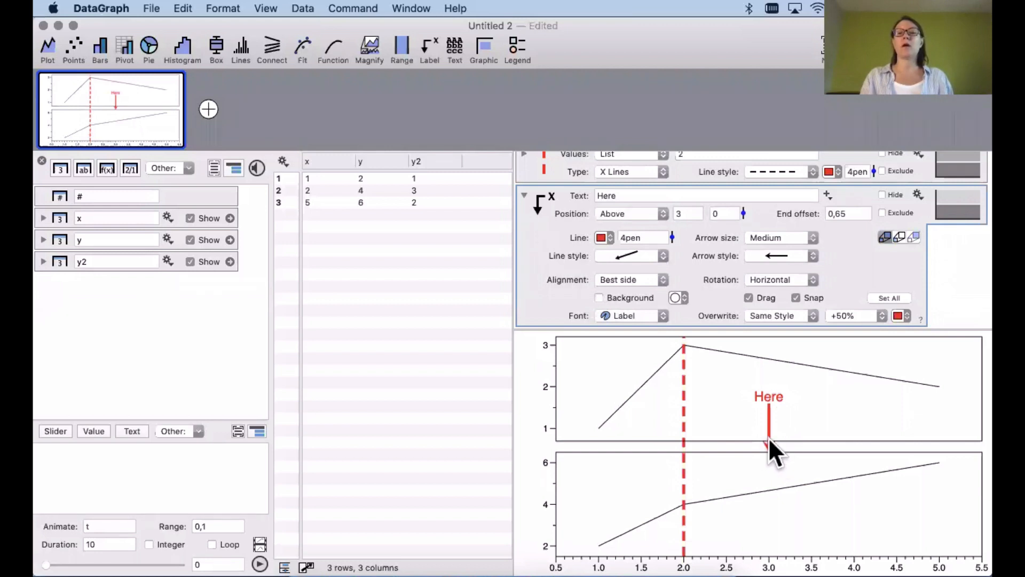
{"action": "left_click", "coordinate": [629, 200]}
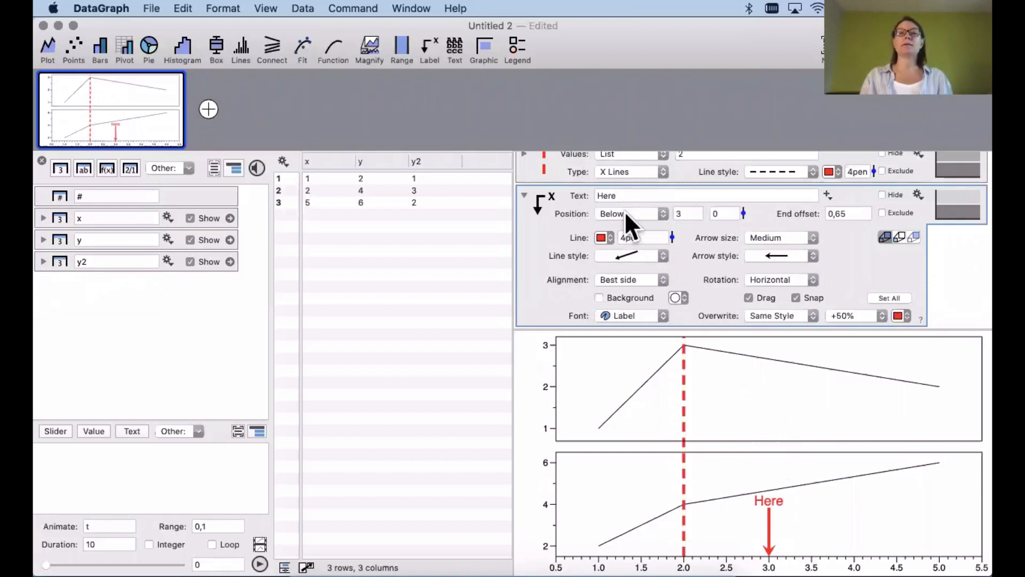
Try the label's Left position, switch it to Right, and undo the switch to Right
{"action": "left_click", "coordinate": [630, 208]}
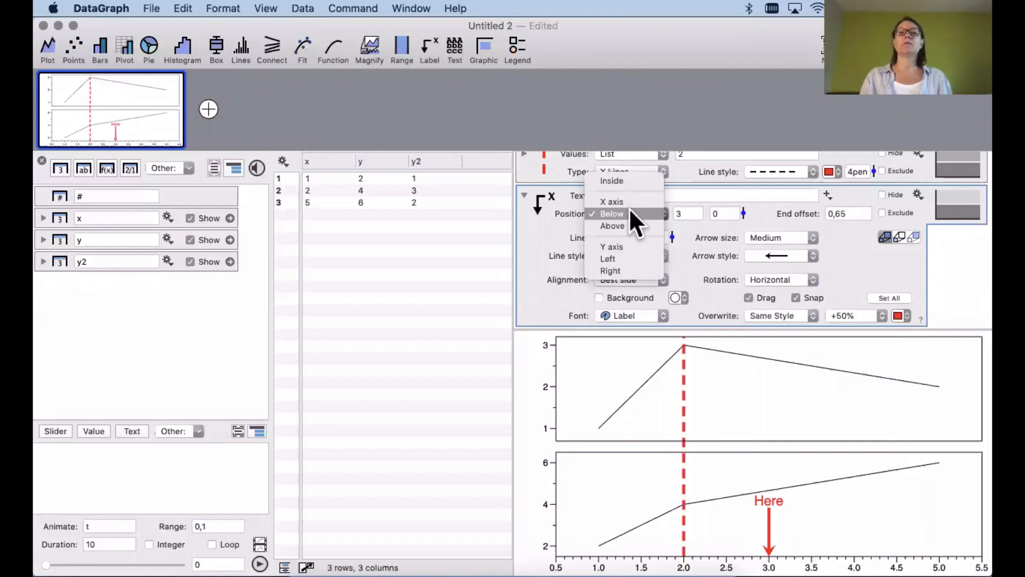
{"action": "left_click", "coordinate": [627, 258]}
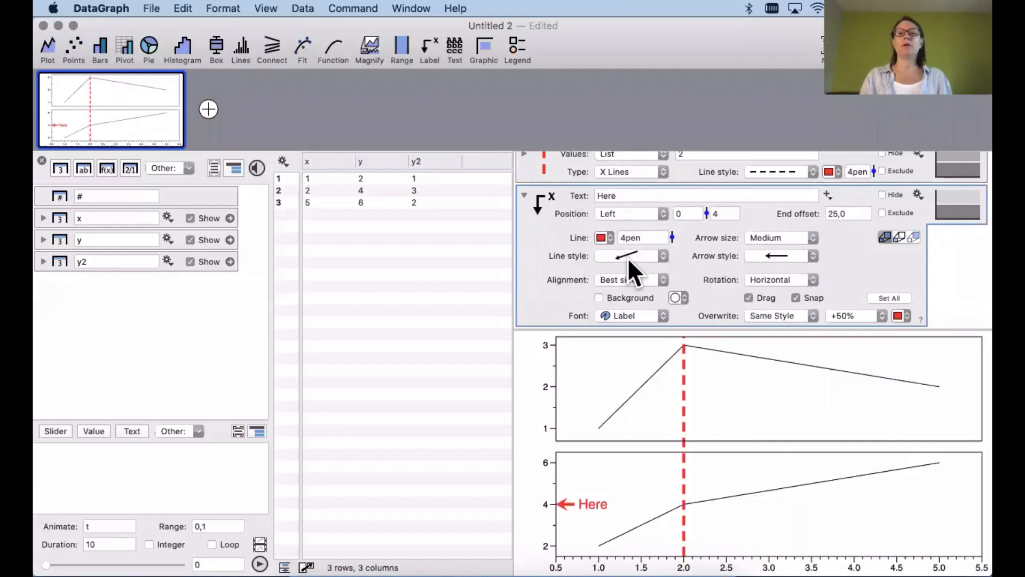
{"action": "left_click", "coordinate": [622, 216]}
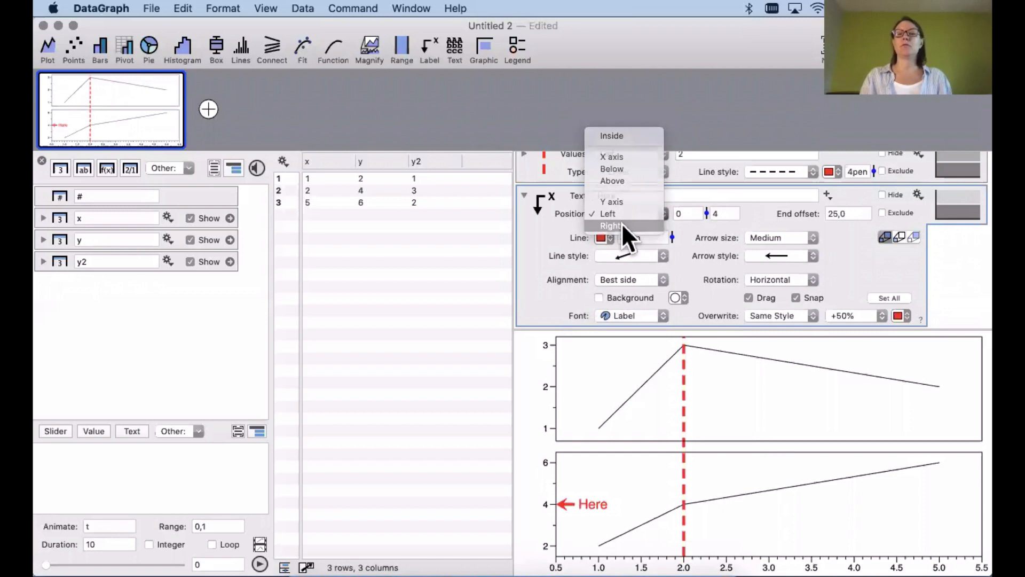
{"action": "left_click", "coordinate": [622, 223]}
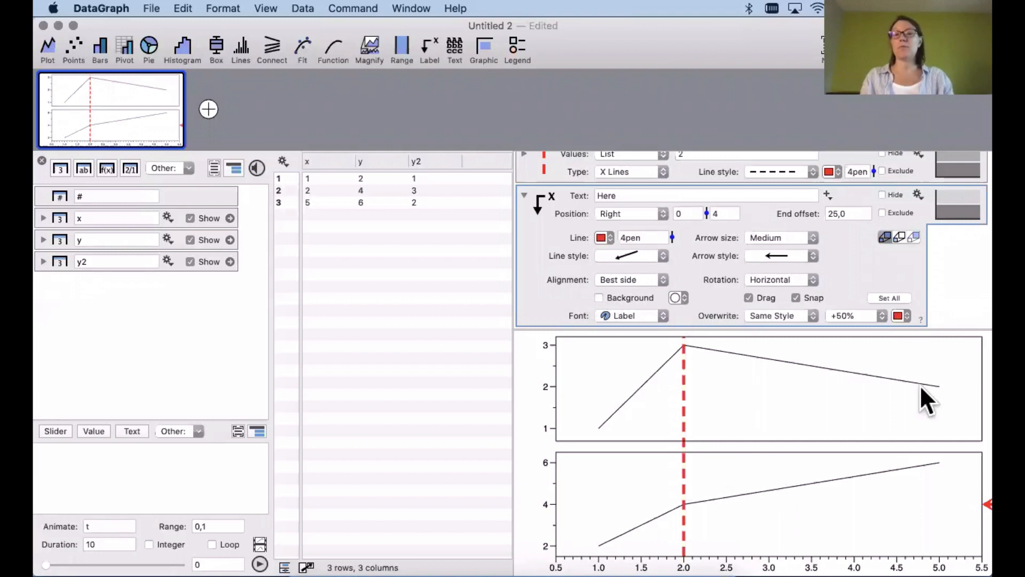
{"action": "key", "text": "super+z"}
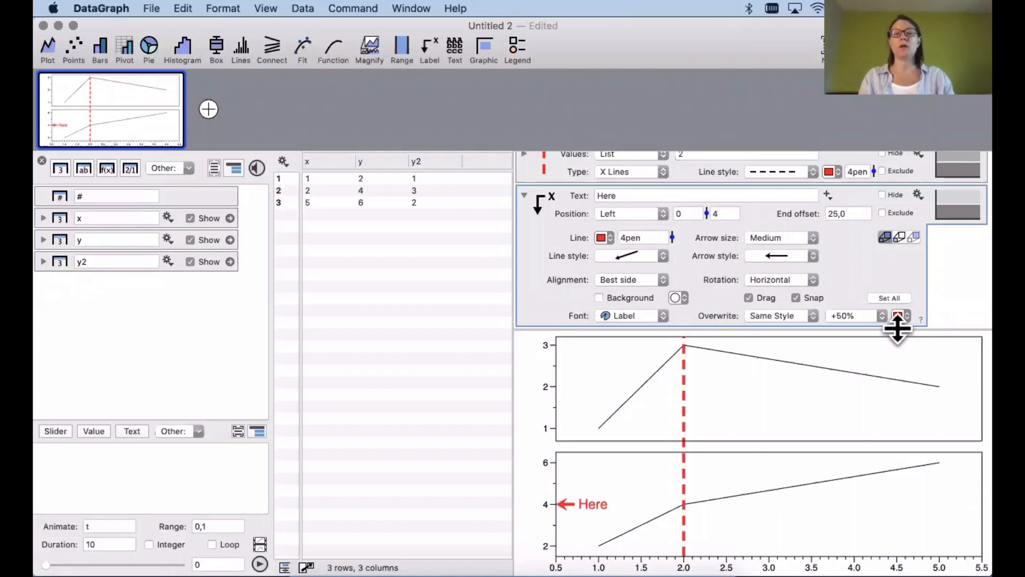
Try moving the label text out above the y axis arrow tip, ending at an end offset of 0,80
{"action": "left_click_drag", "start_coordinate": [590, 501], "coordinate": [546, 445]}
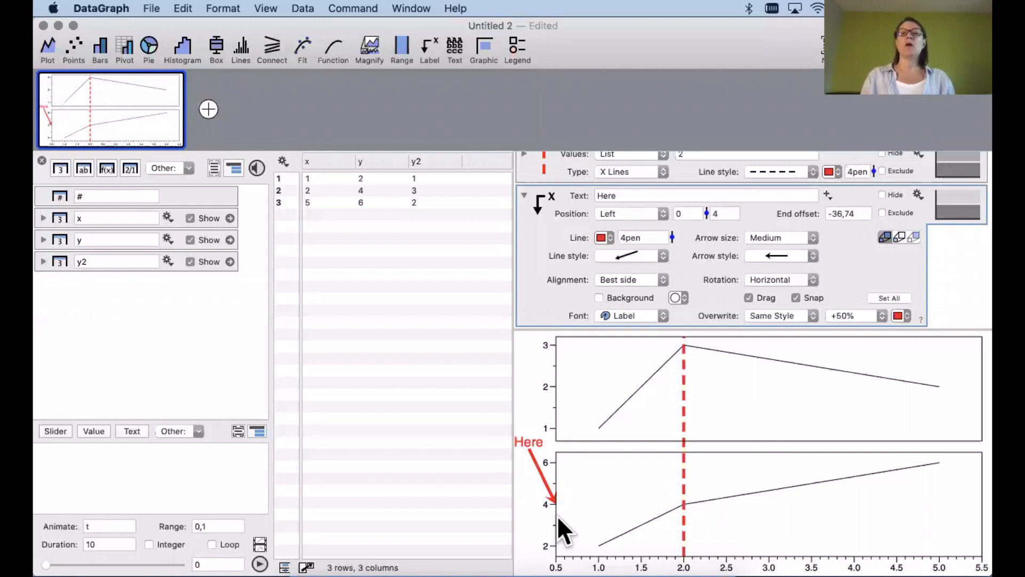
{"action": "mouse_move", "coordinate": [529, 451]}
{"action": "left_mouse_down"}
{"action": "mouse_move", "coordinate": [562, 447]}
{"action": "mouse_move", "coordinate": [529, 437]}
{"action": "left_mouse_up"}
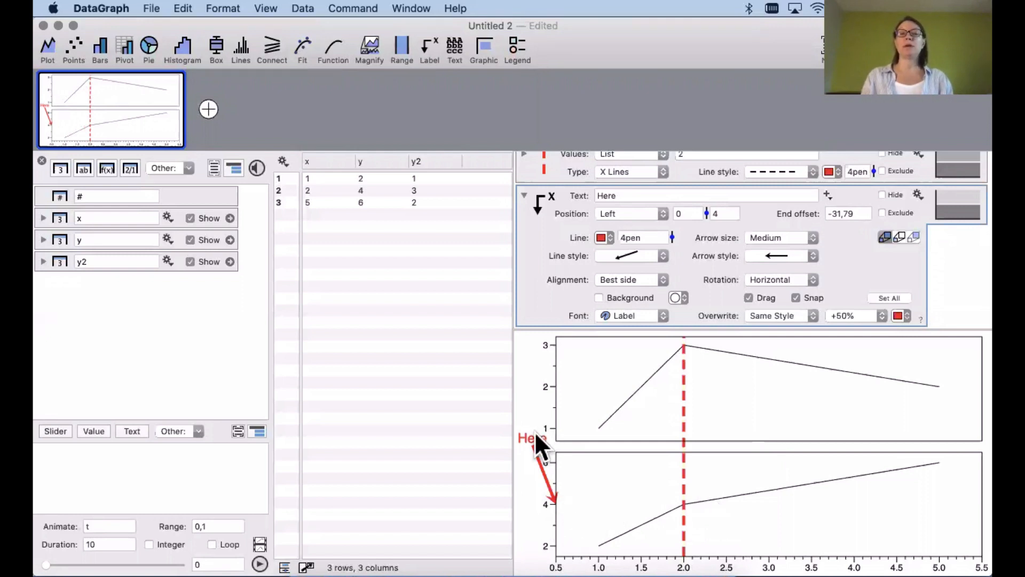
{"action": "left_click_drag", "start_coordinate": [534, 431], "coordinate": [557, 432]}
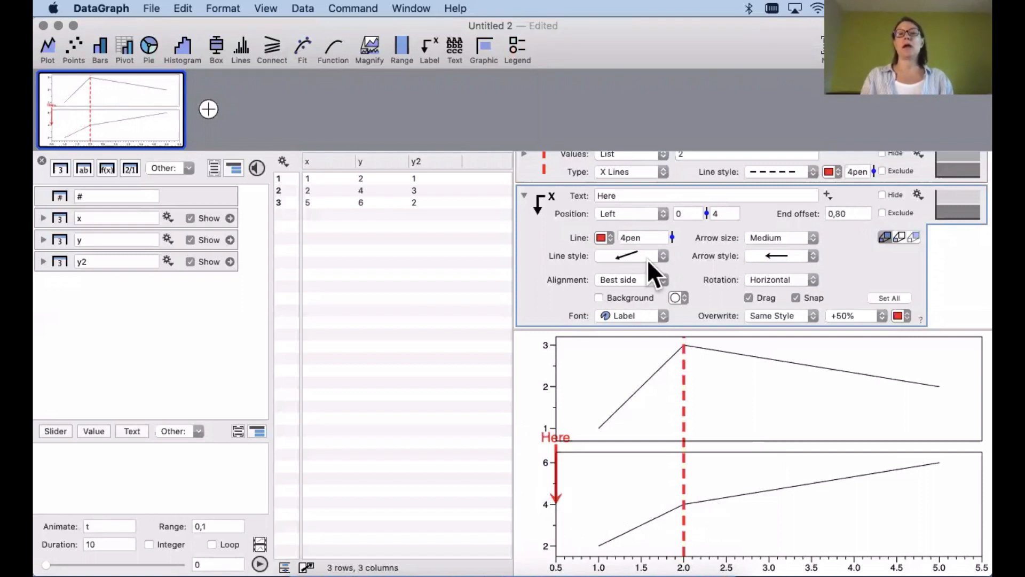
Set the label's position to X axis and move its text below the axis to an end offset of about 4,-58
{"action": "left_click", "coordinate": [625, 210]}
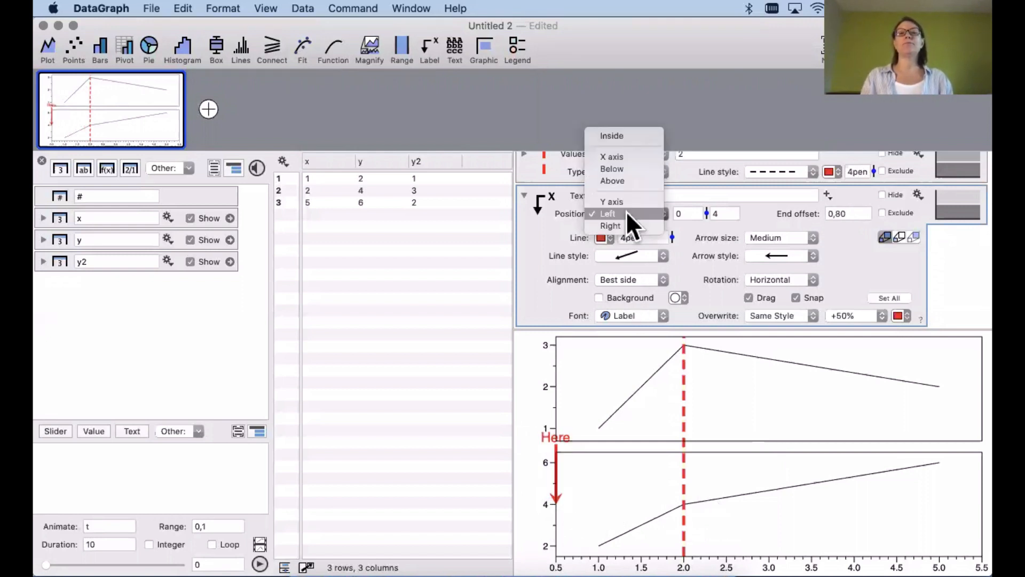
{"action": "left_click", "coordinate": [626, 153]}
{"action": "left_click_drag", "start_coordinate": [781, 512], "coordinate": [783, 564]}
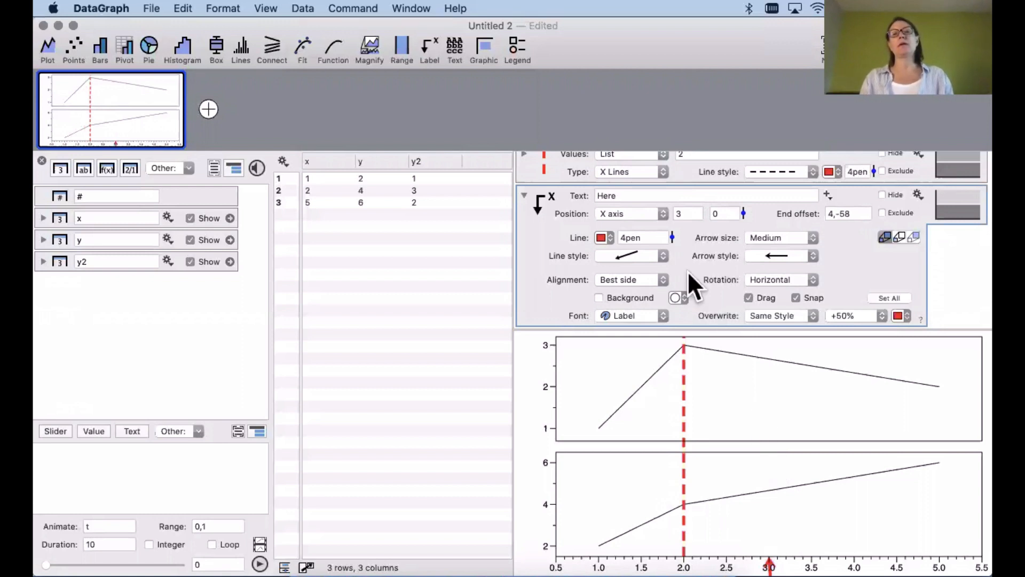
Set the graph's margin below to 1in and move the label text to an end offset of about 3,-44
{"action": "scroll", "coordinate": [688, 271], "scroll_direction": "up", "scroll_amount": 10}
{"action": "left_click", "coordinate": [523, 207]}
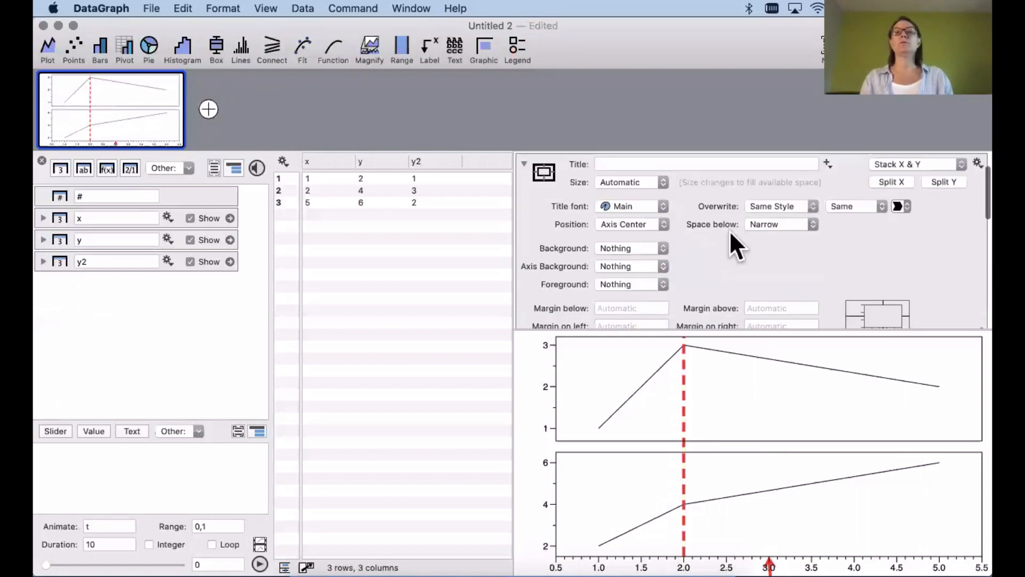
{"action": "scroll", "coordinate": [756, 262], "scroll_direction": "down", "scroll_amount": 2}
{"action": "left_click", "coordinate": [618, 278]}
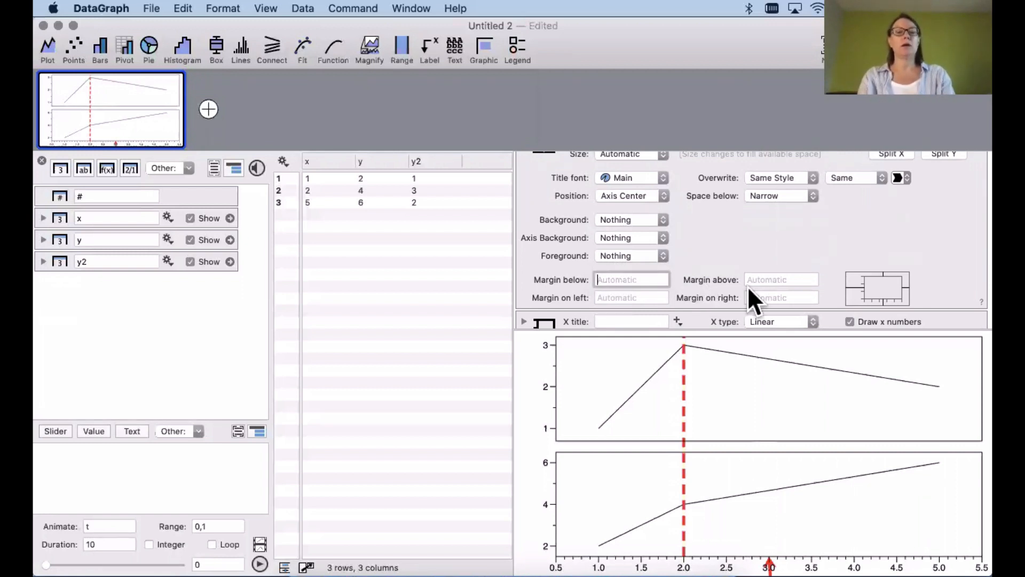
{"action": "type", "text": "50"}
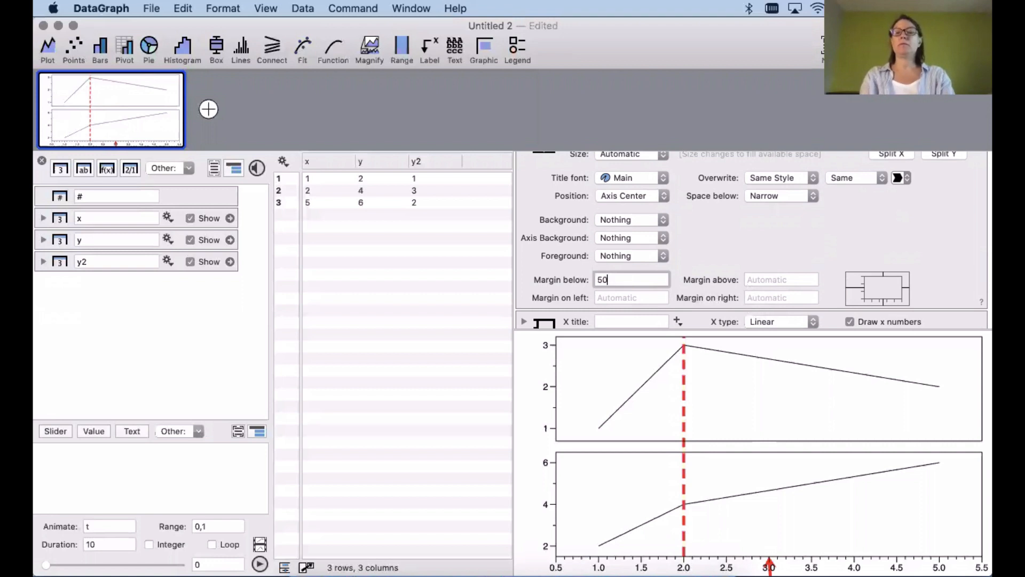
{"action": "key", "text": "BackSpace"}
{"action": "key", "text": "BackSpace"}
{"action": "type", "text": "1in"}
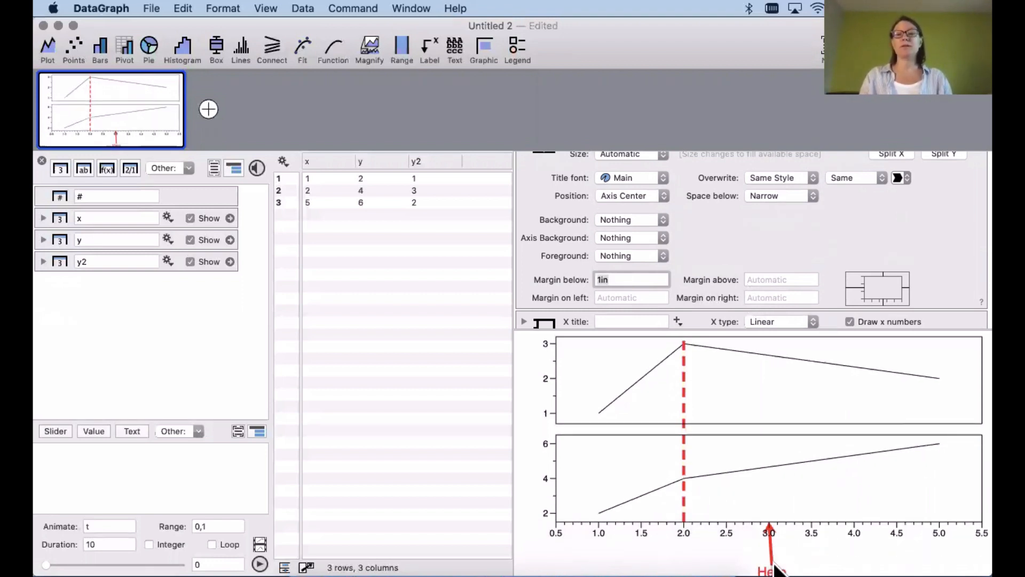
{"action": "left_click", "coordinate": [773, 569]}
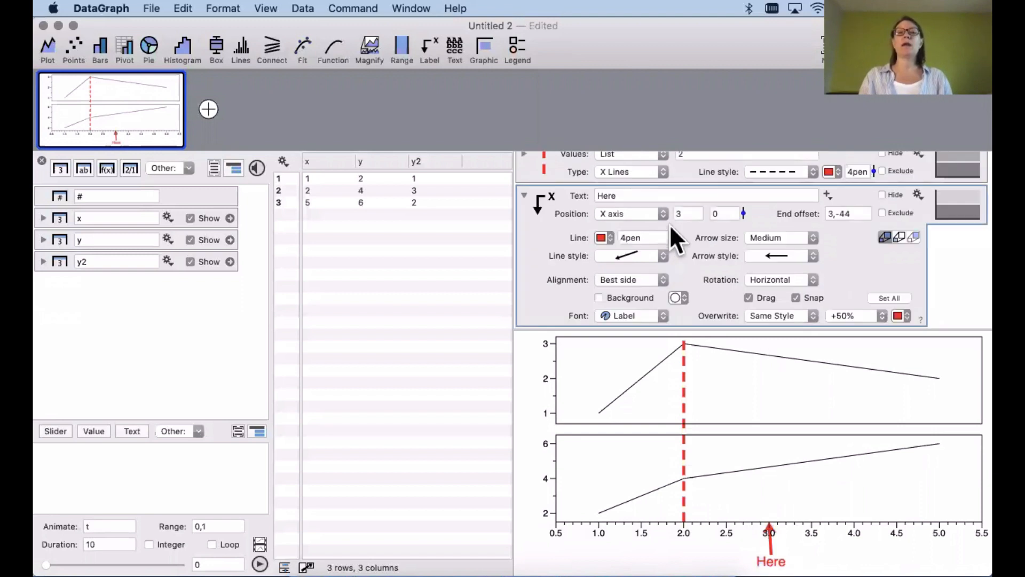
Set the graph's margin below to 5cm
{"action": "scroll", "coordinate": [659, 211], "scroll_direction": "up", "scroll_amount": 3}
{"action": "scroll", "coordinate": [657, 207], "scroll_direction": "up", "scroll_amount": 4}
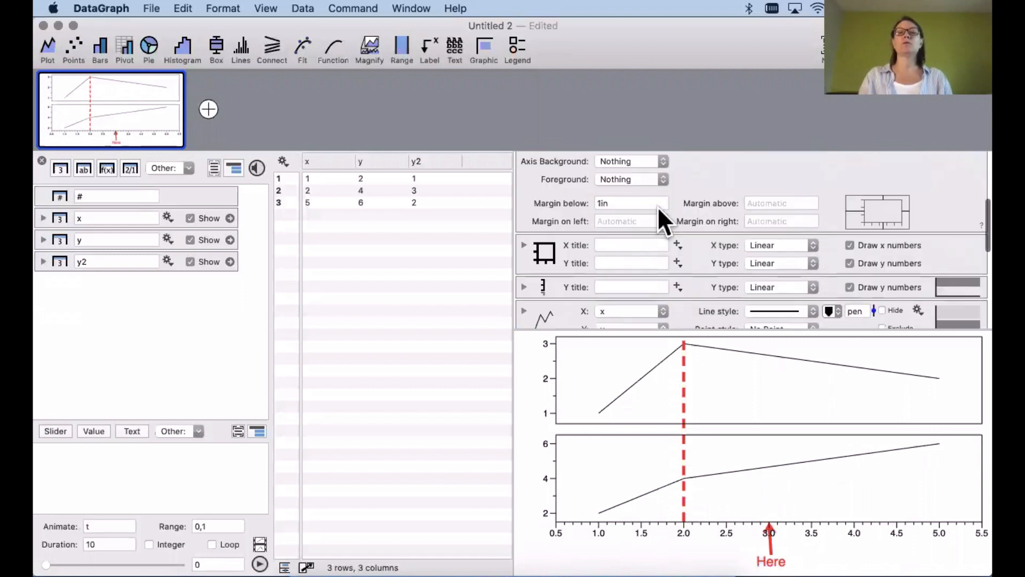
{"action": "left_click", "coordinate": [614, 203]}
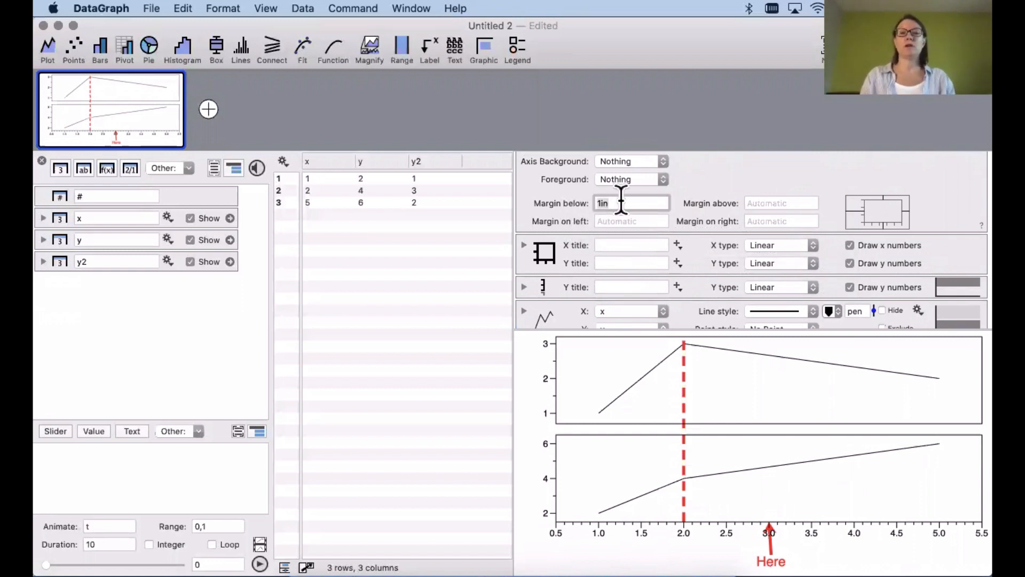
{"action": "key", "text": "BackSpace"}
{"action": "key", "text": "BackSpace"}
{"action": "key", "text": "BackSpace"}
{"action": "type", "text": "5cm"}
{"action": "key", "text": "Return"}
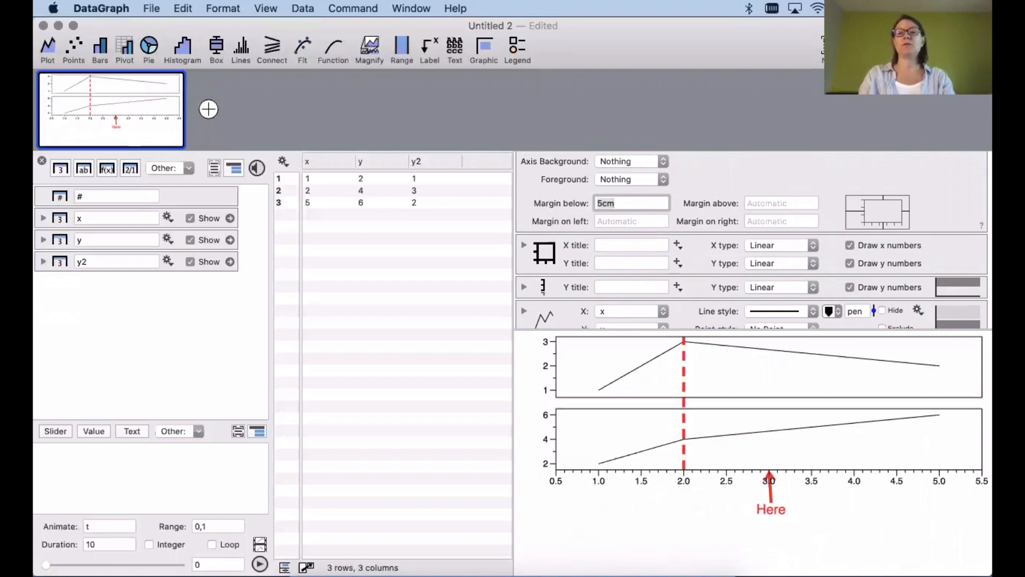
Move the label text to end offset 0,-47 and point its arrow at the dashed line, with the X axis position set to 2
{"action": "left_click", "coordinate": [771, 507]}
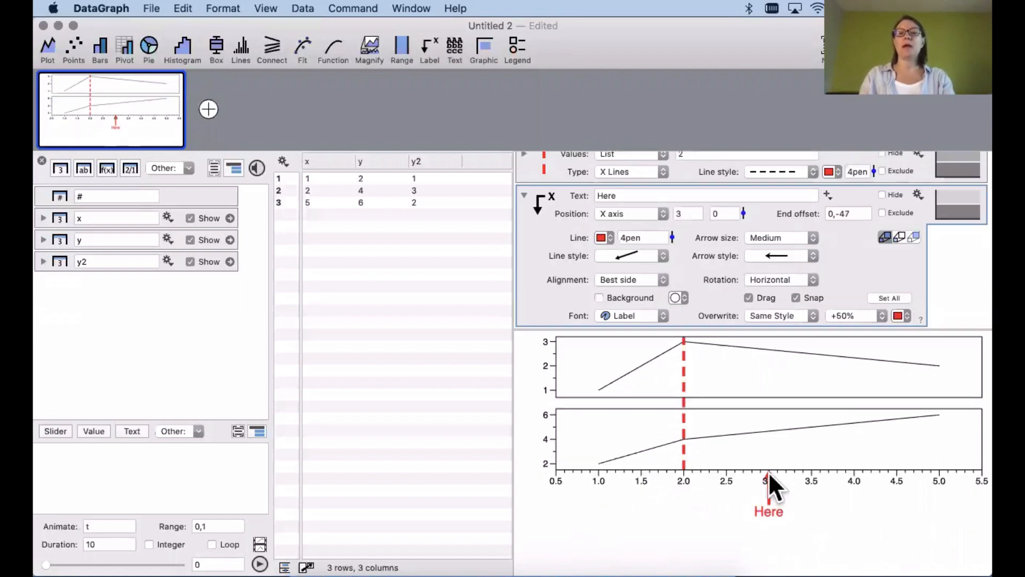
{"action": "left_click_drag", "start_coordinate": [766, 473], "coordinate": [683, 493]}
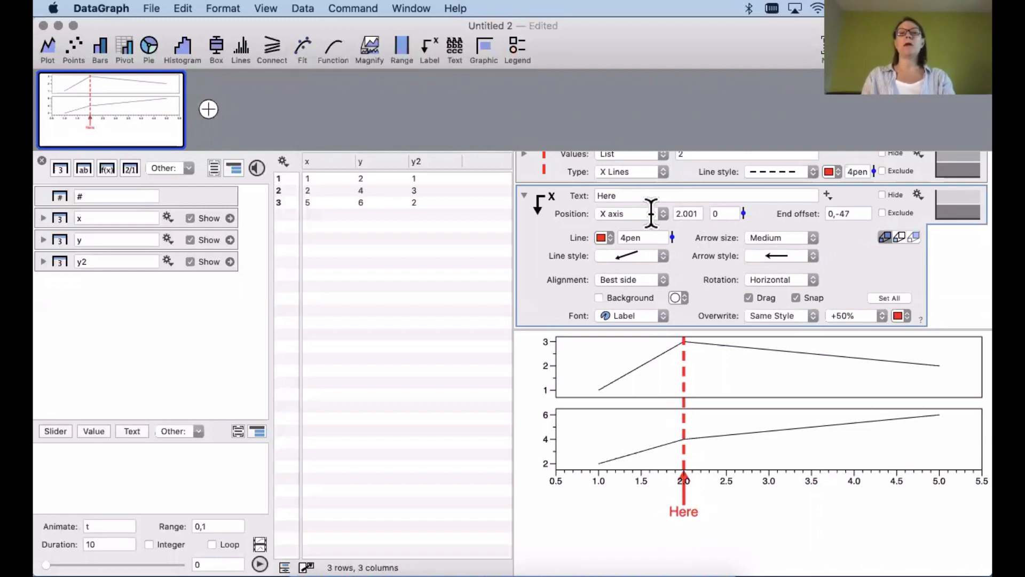
{"action": "double_click", "coordinate": [683, 214]}
{"action": "type", "text": "2"}
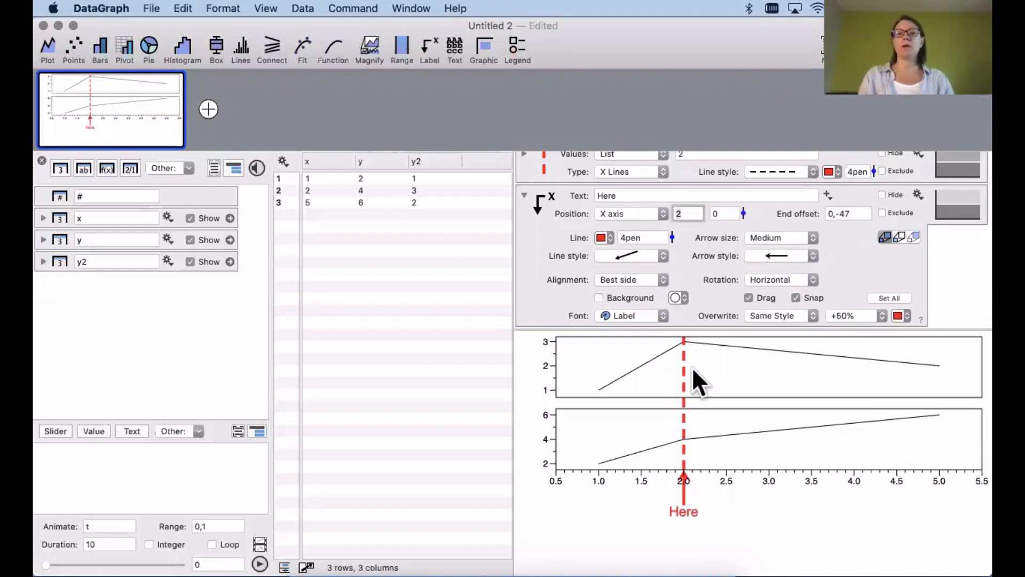
Collapse the detailed settings of the "Here" label command
{"action": "scroll", "coordinate": [548, 267], "scroll_direction": "up", "scroll_amount": 3}
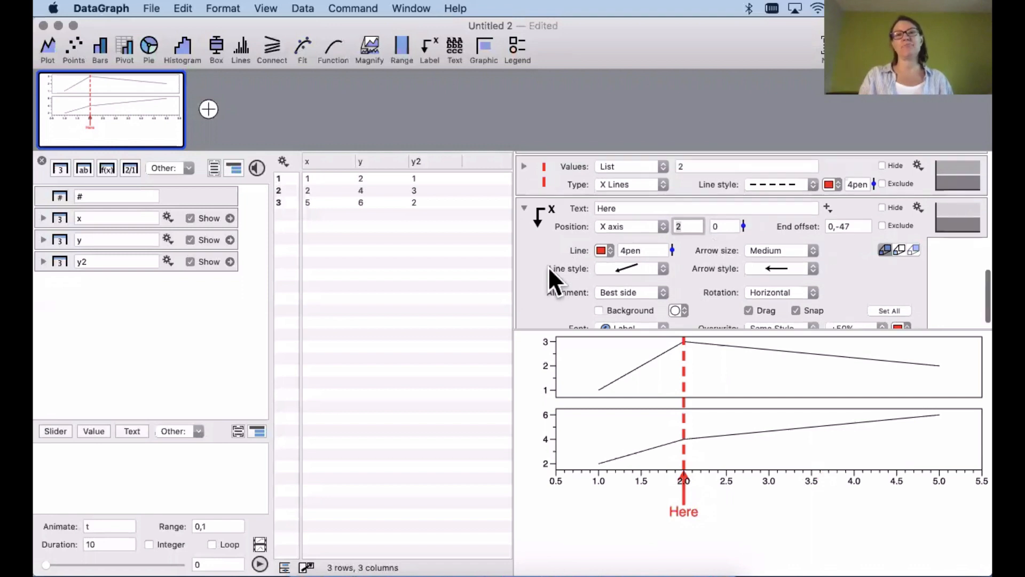
{"action": "left_click", "coordinate": [524, 243]}
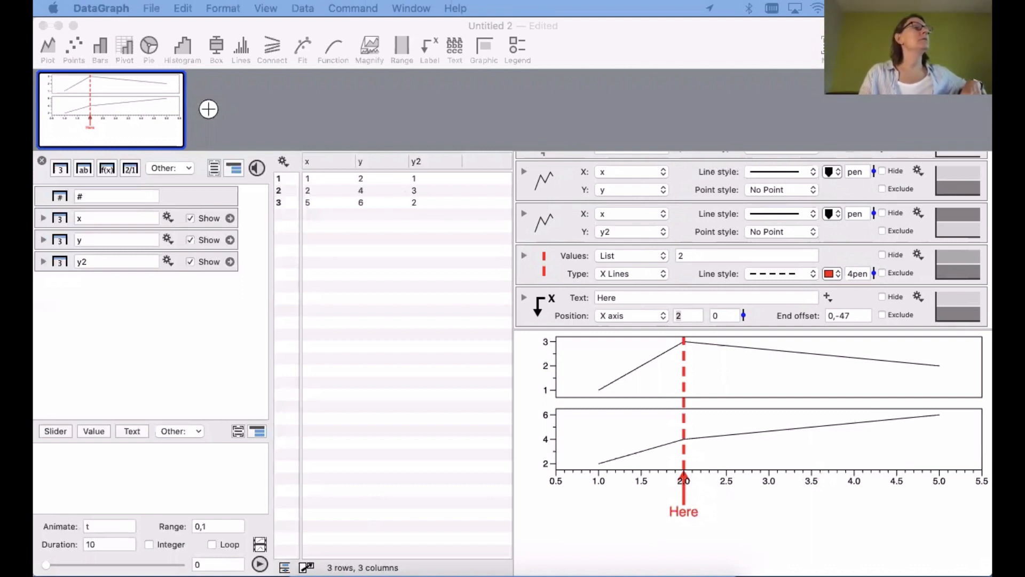
Clear the search in the online examples and open the example "Scatter Plot with Marginal Histograms or Lines"
{"action": "left_click", "coordinate": [202, 23]}
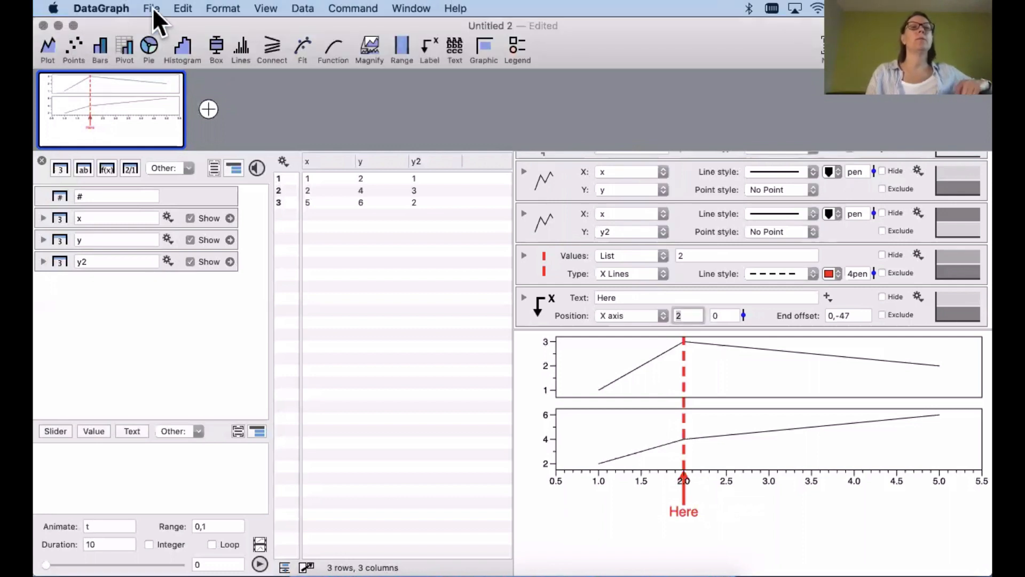
{"action": "left_click", "coordinate": [152, 7]}
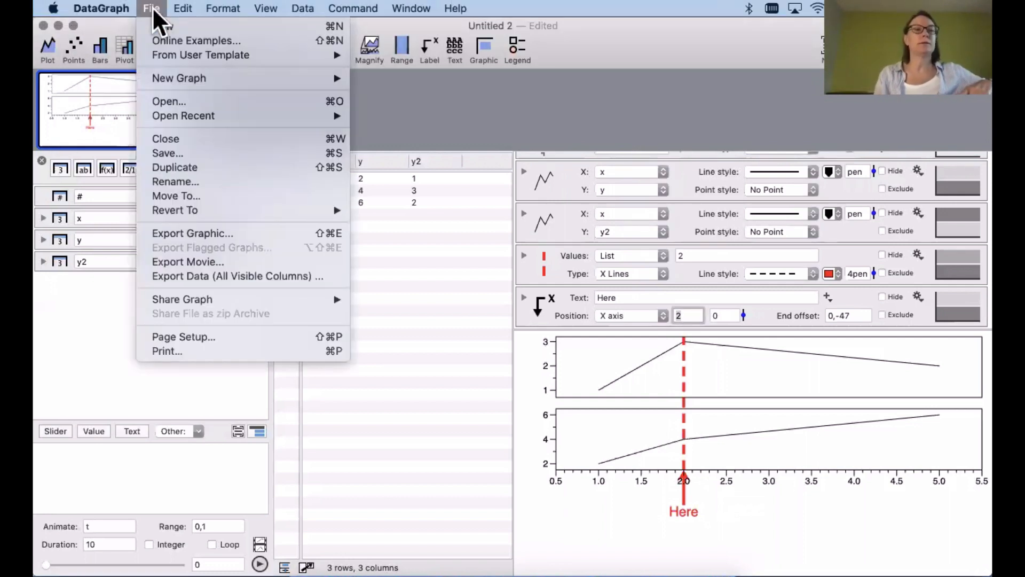
{"action": "left_click", "coordinate": [184, 37]}
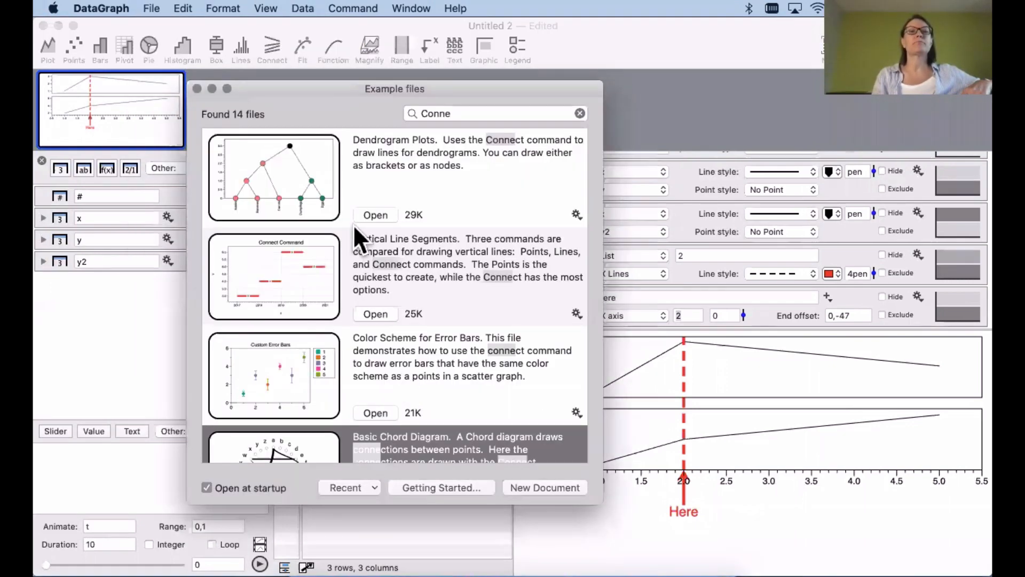
{"action": "left_click_drag", "start_coordinate": [456, 113], "coordinate": [386, 108]}
{"action": "key", "text": "BackSpace"}
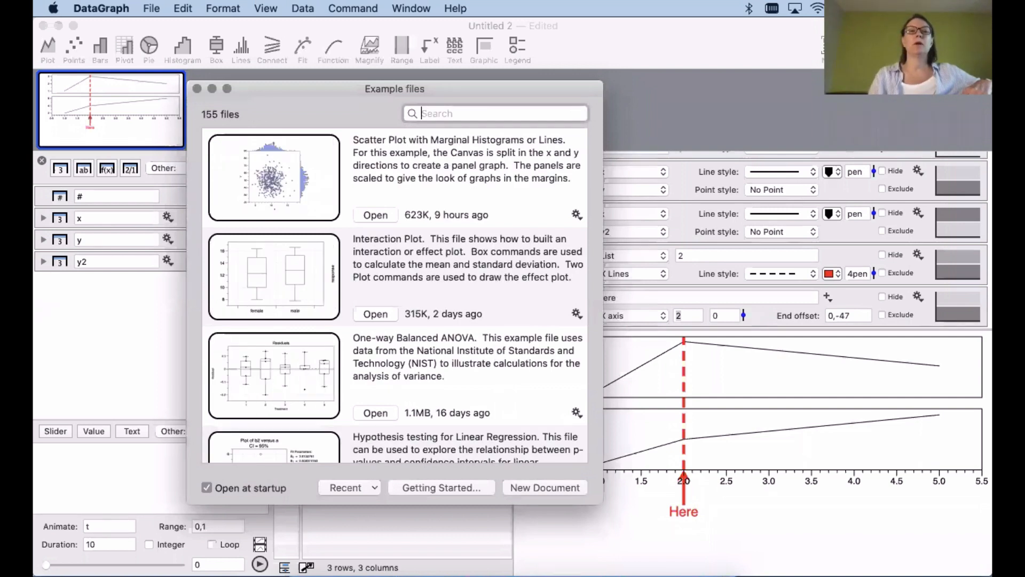
{"action": "left_click", "coordinate": [281, 168]}
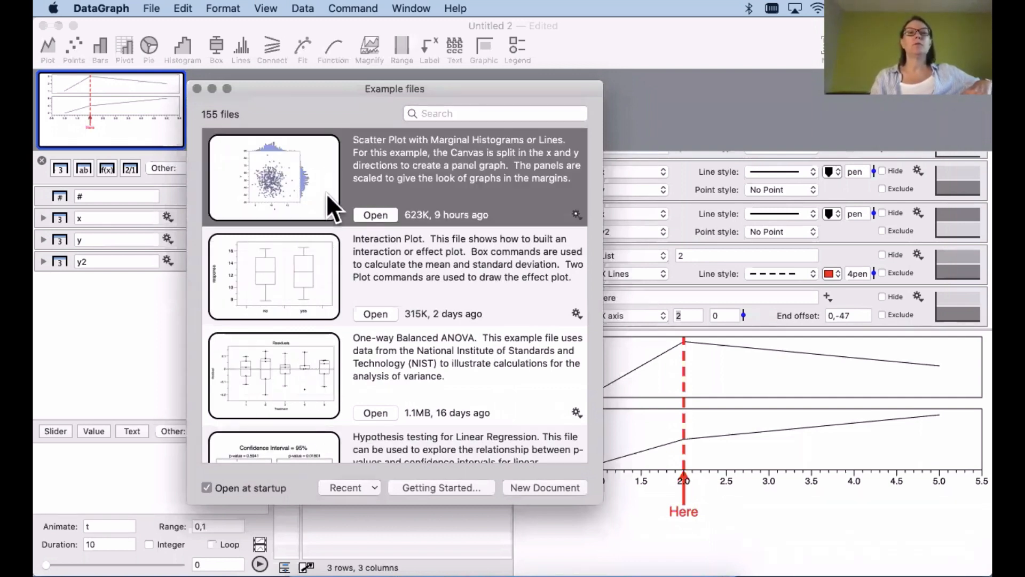
{"action": "left_click", "coordinate": [374, 214]}
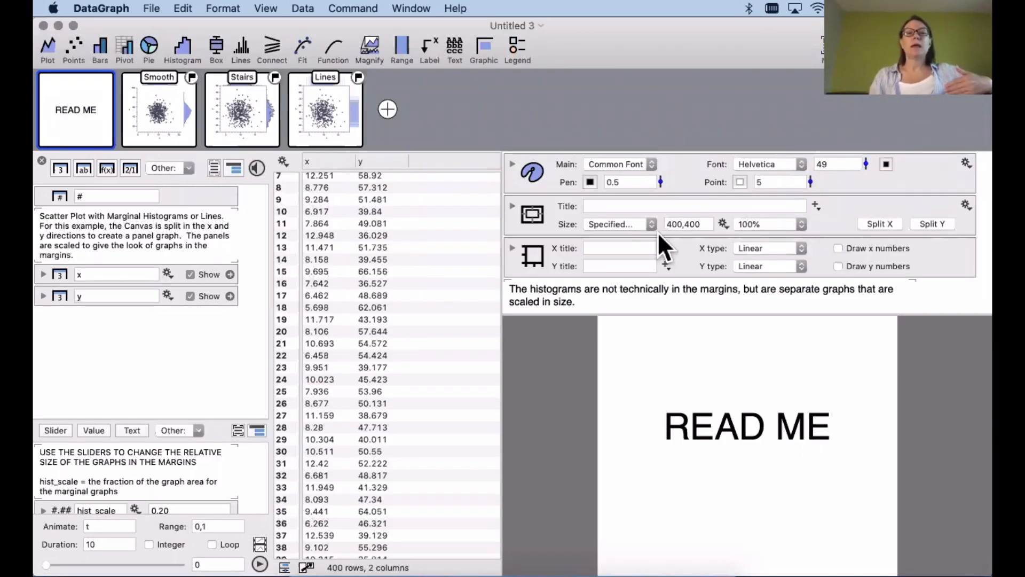
Display the Smooth graph and enlarge the drawing area until the whole graph fits
{"action": "mouse_move", "coordinate": [163, 104]}
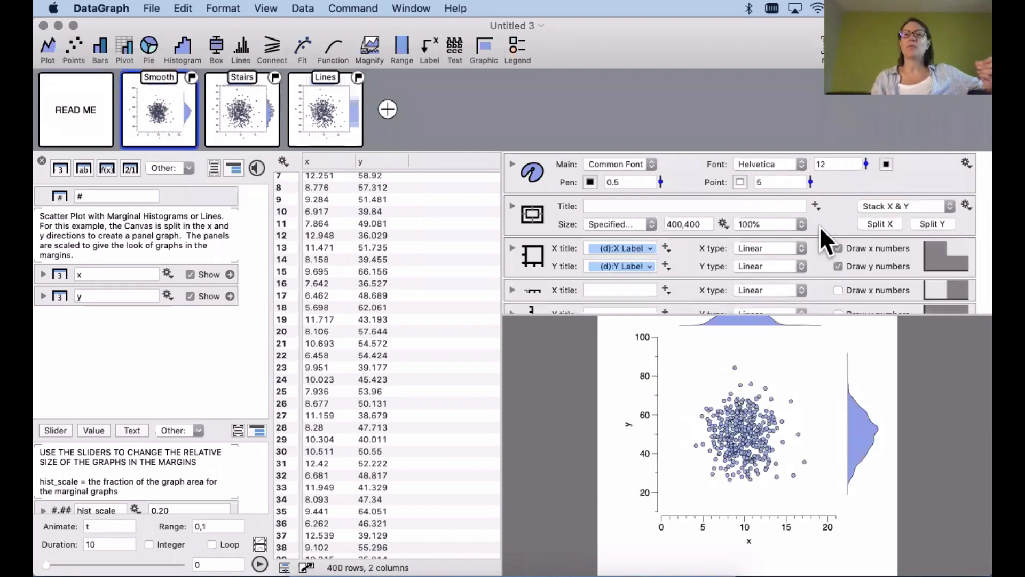
{"action": "left_click_drag", "start_coordinate": [795, 314], "coordinate": [796, 202]}
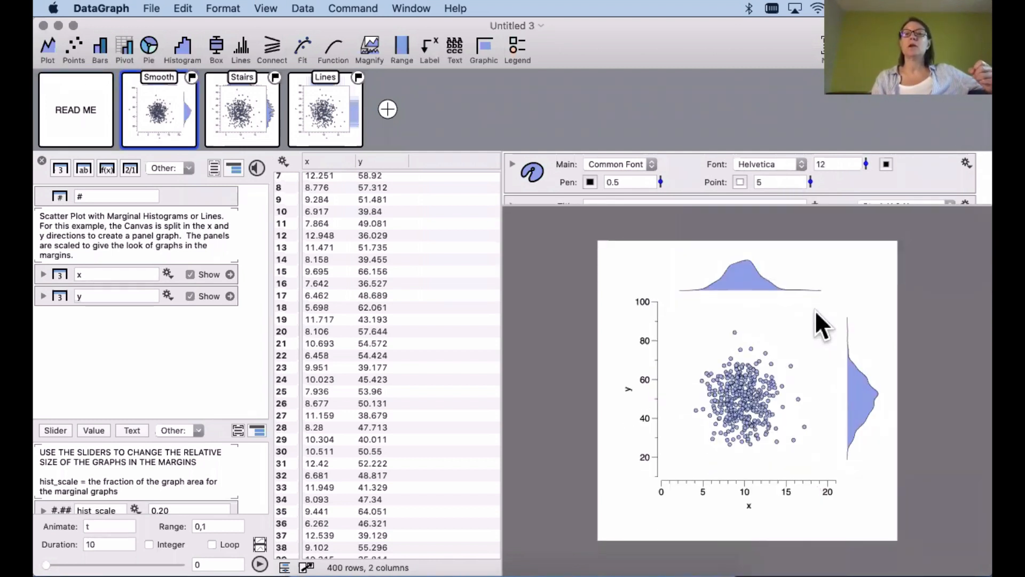
Try the Axis Box style on the Smooth graph, and undo the style change
{"action": "right_click", "coordinate": [687, 315]}
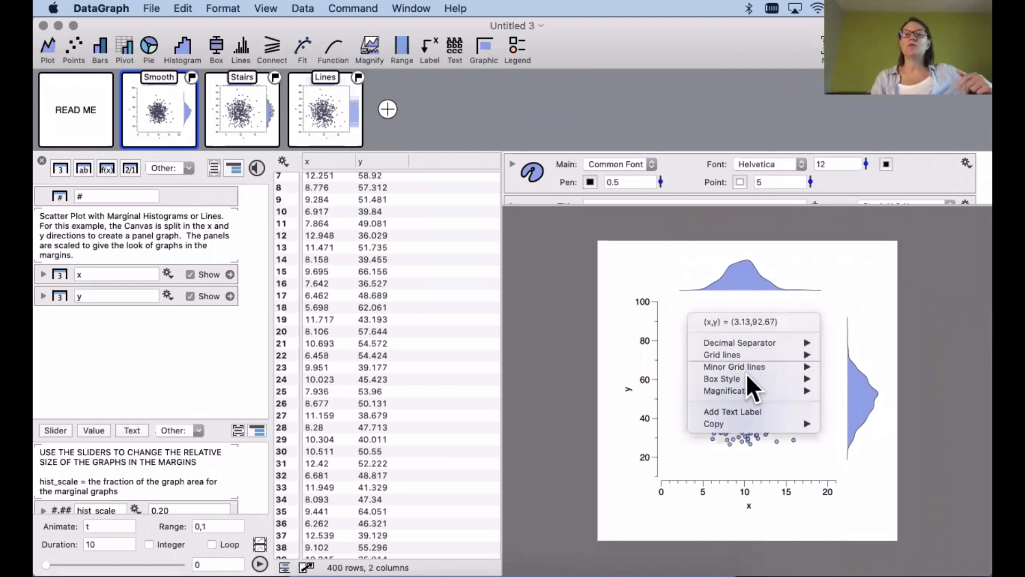
{"action": "mouse_move", "coordinate": [747, 377]}
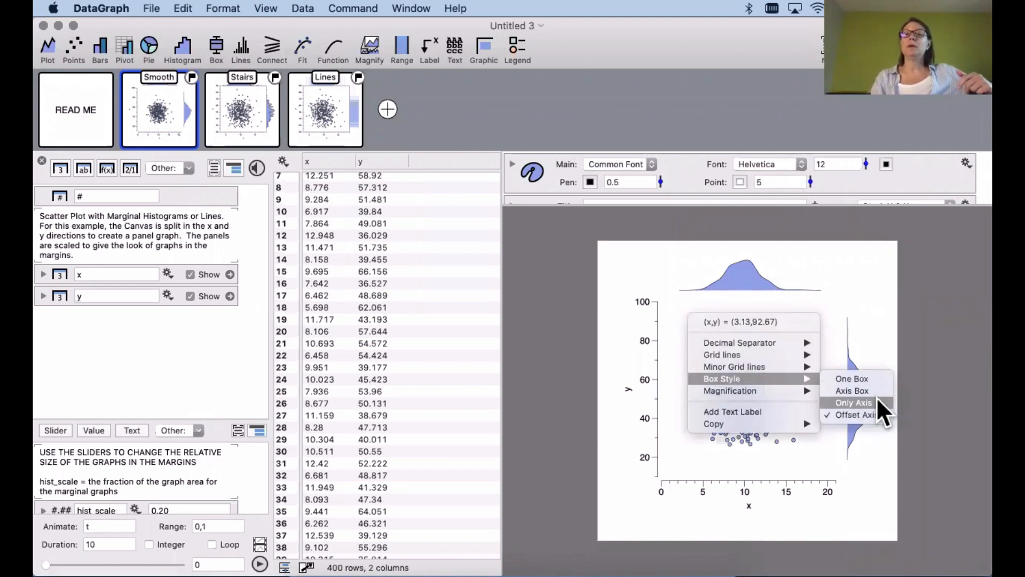
{"action": "left_click", "coordinate": [864, 388]}
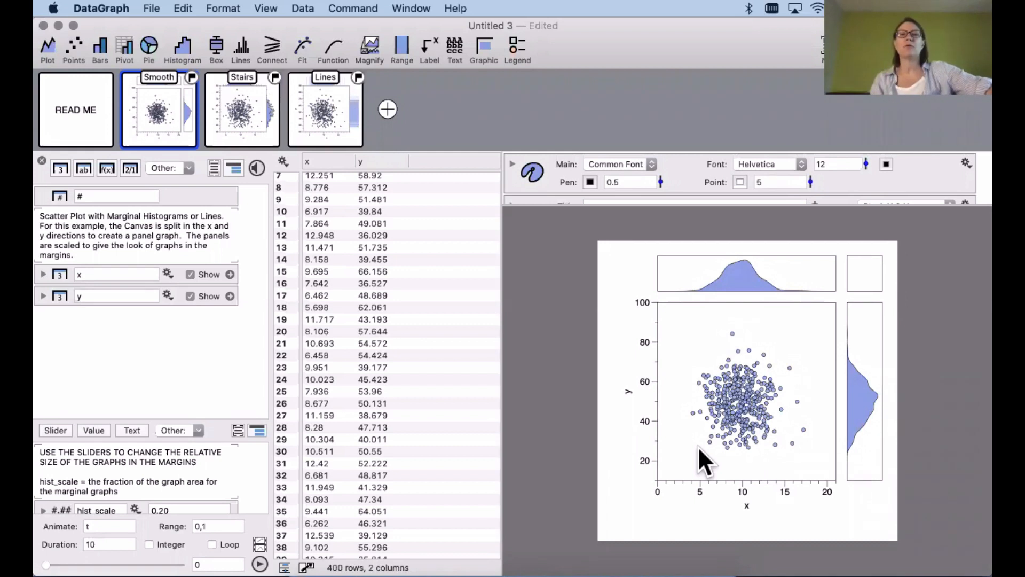
{"action": "key", "text": "super+z"}
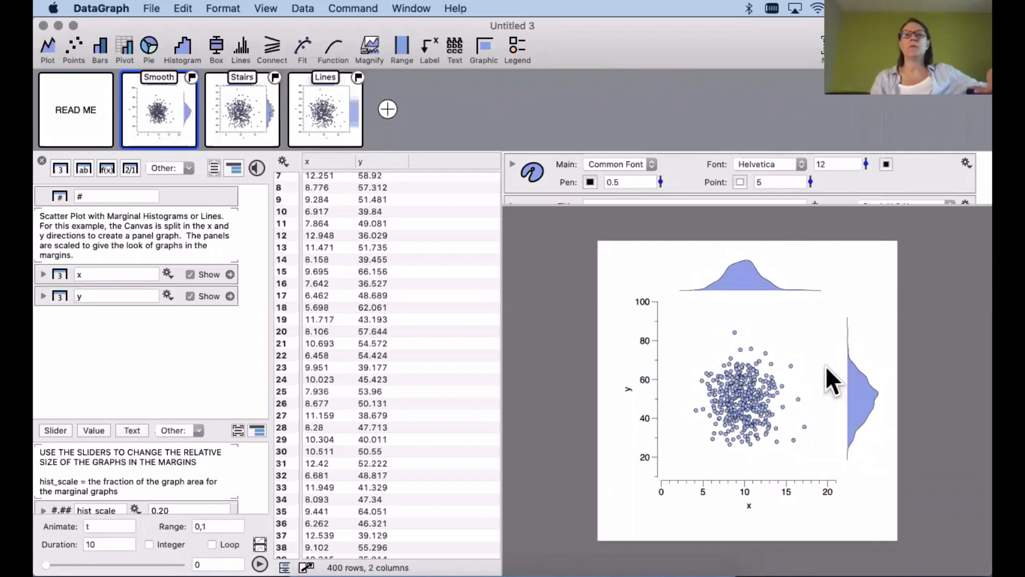
View the Stairs graph and read the READ ME notes on splitting the axes and setting the margins
{"action": "mouse_move", "coordinate": [249, 107]}
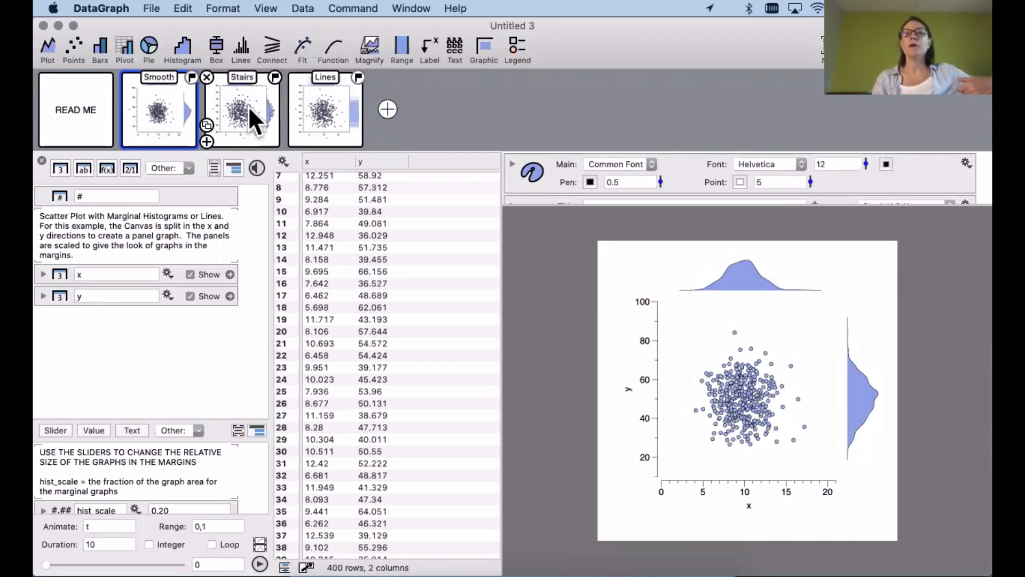
{"action": "left_click", "coordinate": [248, 106]}
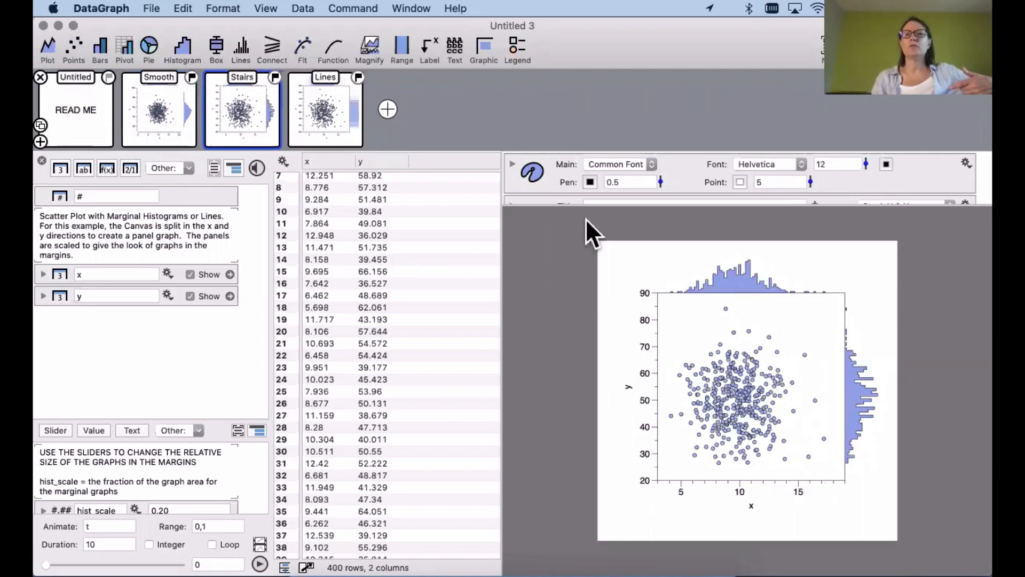
{"action": "left_click_drag", "start_coordinate": [623, 206], "coordinate": [673, 459]}
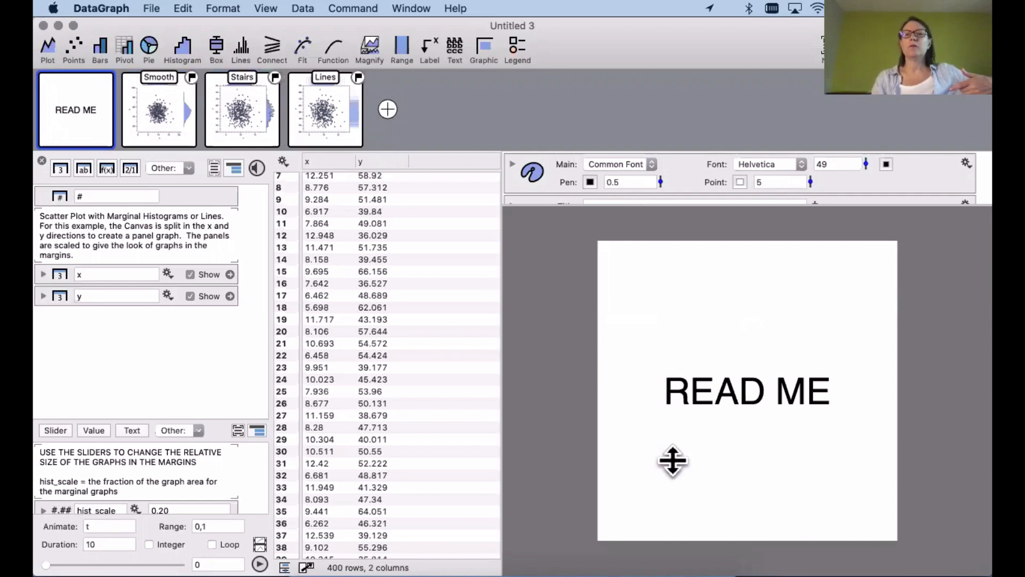
{"action": "scroll", "coordinate": [700, 305], "scroll_direction": "down", "scroll_amount": 3}
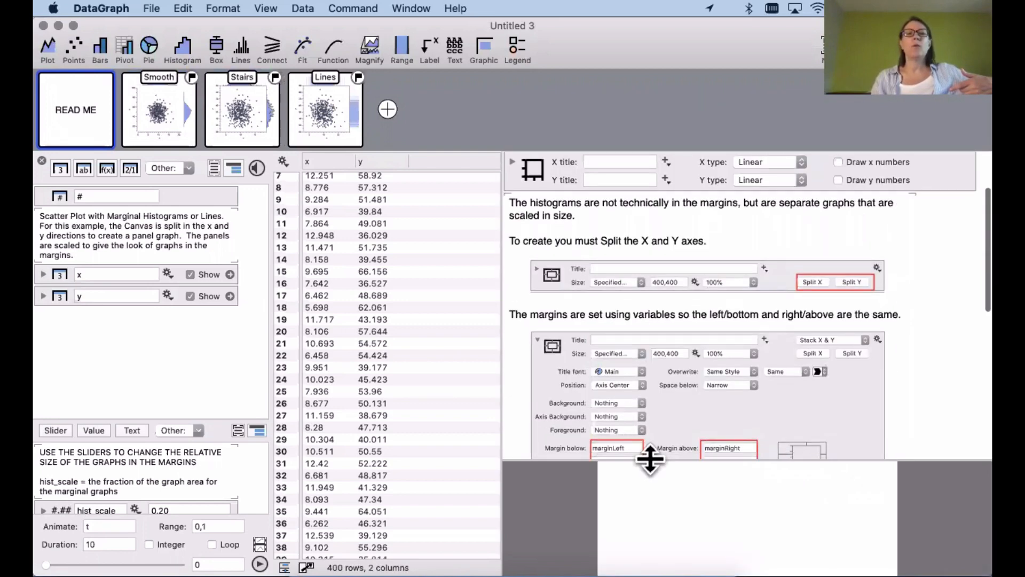
{"action": "left_click_drag", "start_coordinate": [636, 250], "coordinate": [620, 162]}
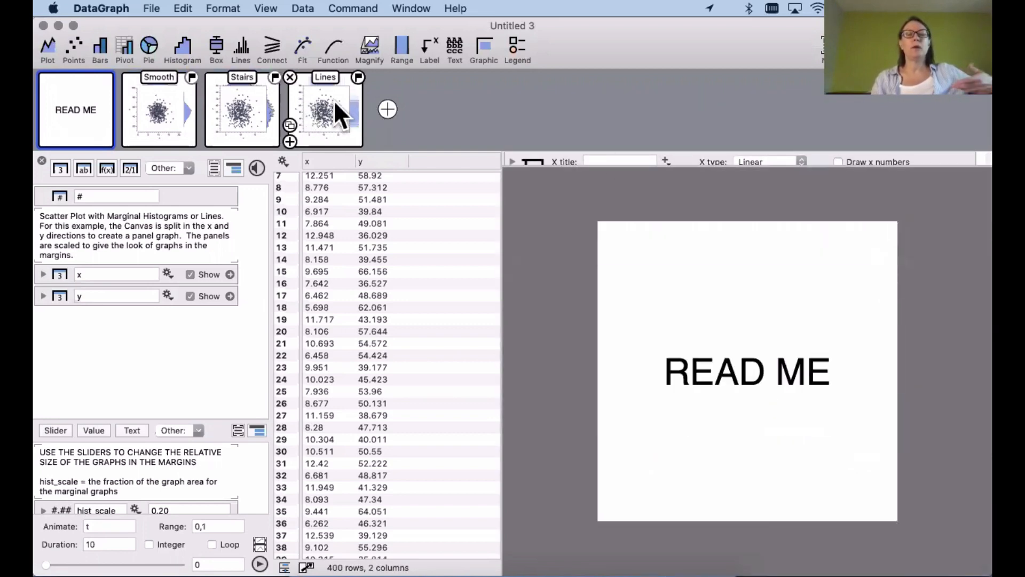
Display the Lines graph, reveal the variable sliders, and adjust hist_scale to 0.103
{"action": "left_click", "coordinate": [163, 113]}
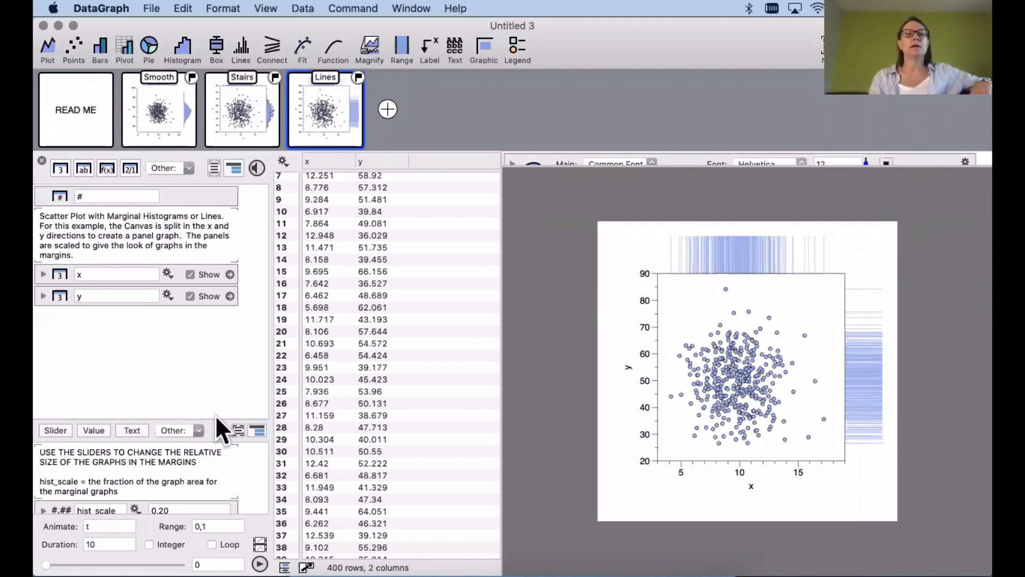
{"action": "left_click_drag", "start_coordinate": [213, 420], "coordinate": [217, 223]}
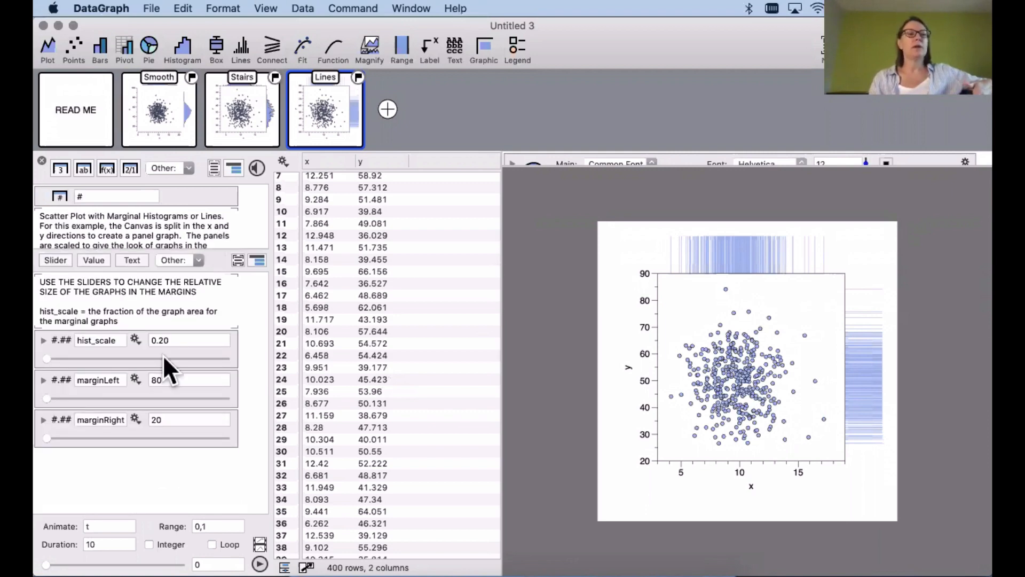
{"action": "left_click_drag", "start_coordinate": [43, 353], "coordinate": [90, 356]}
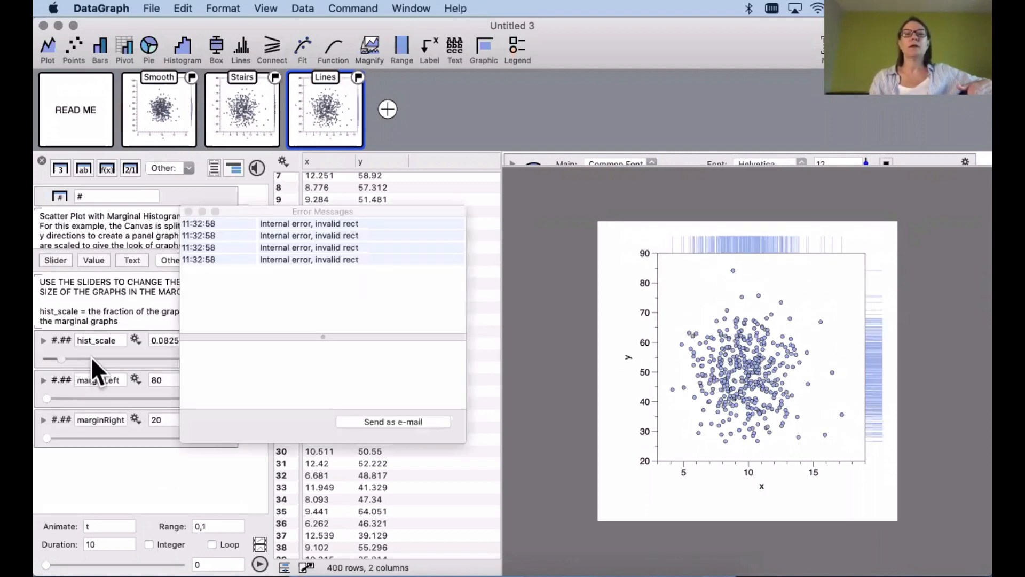
{"action": "left_click", "coordinate": [188, 211]}
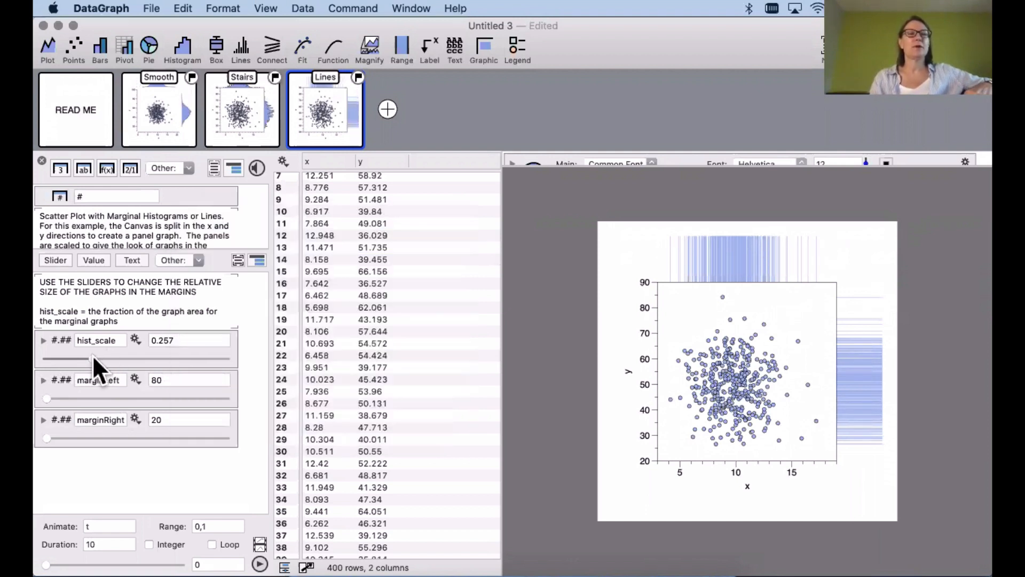
{"action": "left_click_drag", "start_coordinate": [91, 354], "coordinate": [63, 347]}
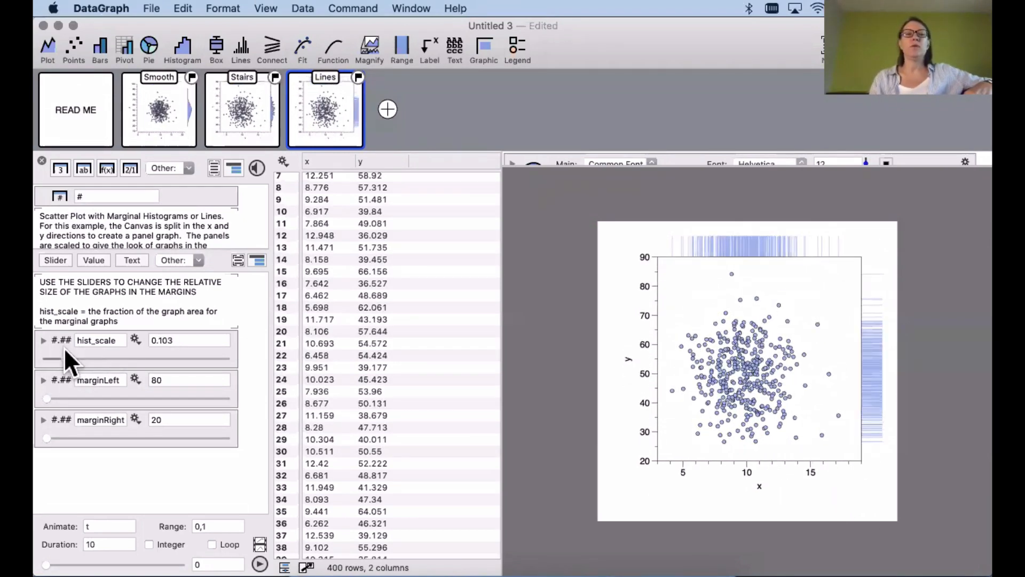
Adjust hist_scale to 0.0933 and set the marginLeft variable to 80
{"action": "left_click", "coordinate": [45, 397]}
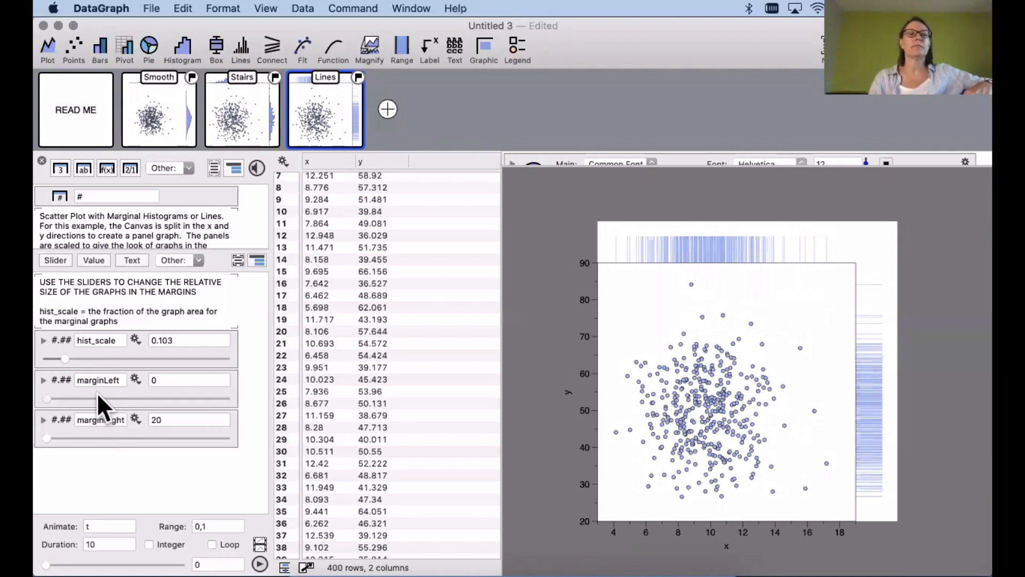
{"action": "left_click_drag", "start_coordinate": [120, 354], "coordinate": [63, 359]}
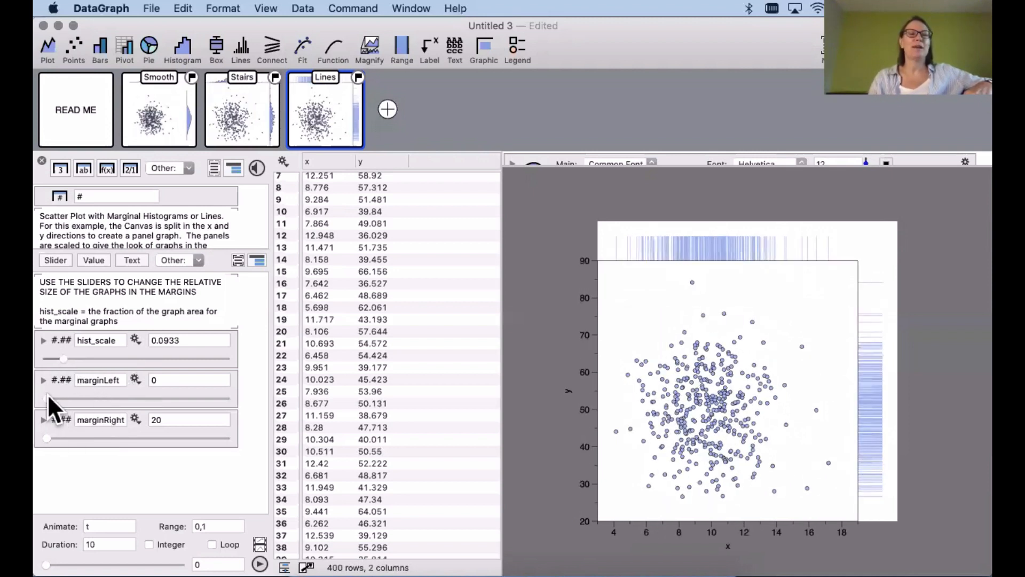
{"action": "left_click_drag", "start_coordinate": [163, 381], "coordinate": [132, 380]}
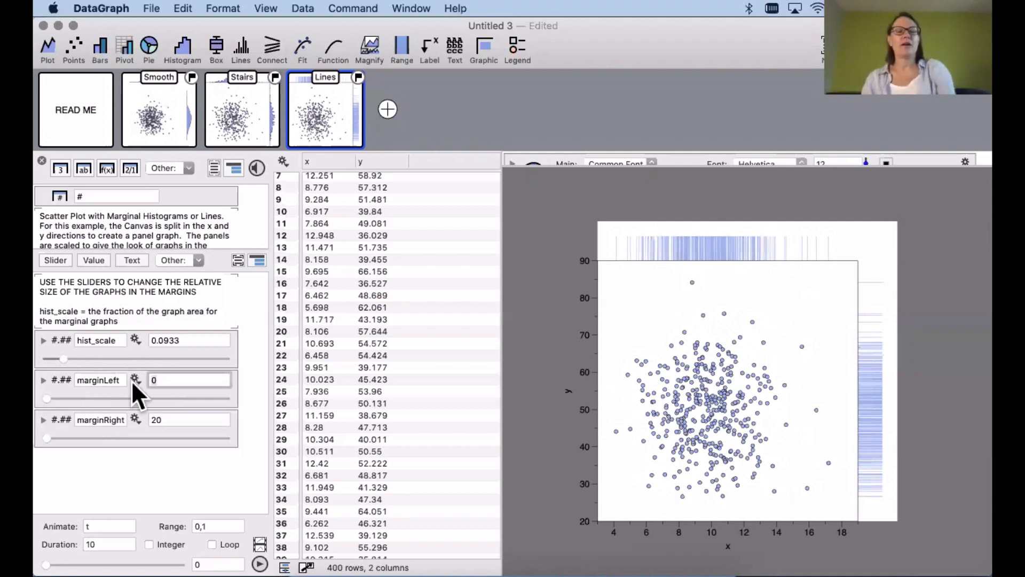
{"action": "type", "text": "80"}
{"action": "key", "text": "Return"}
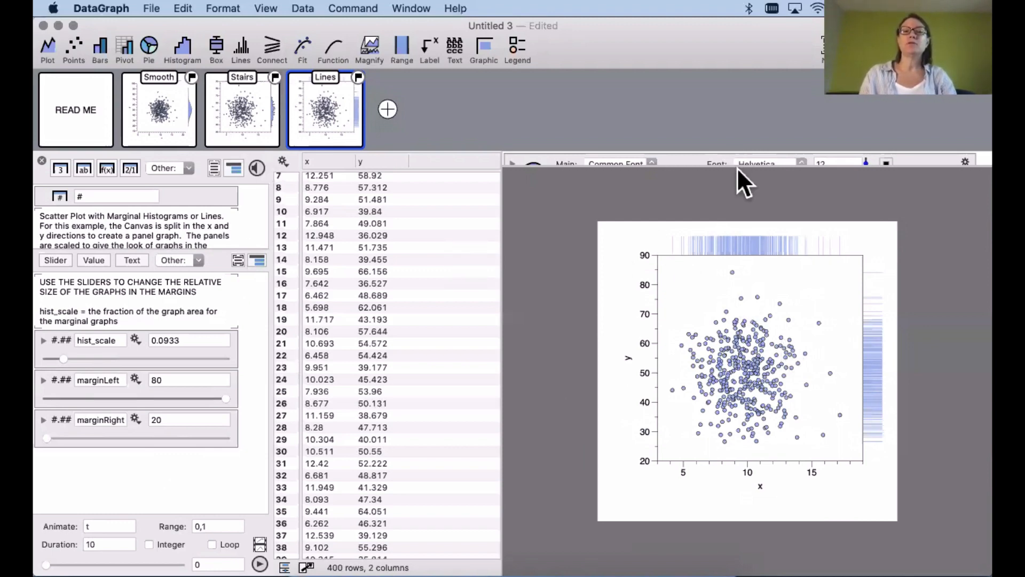
Inspect the Y Lines and X Lines commands that draw the marginal lines in the Lines graph
{"action": "left_click_drag", "start_coordinate": [738, 167], "coordinate": [736, 292]}
{"action": "scroll", "coordinate": [714, 230], "scroll_direction": "down", "scroll_amount": 10}
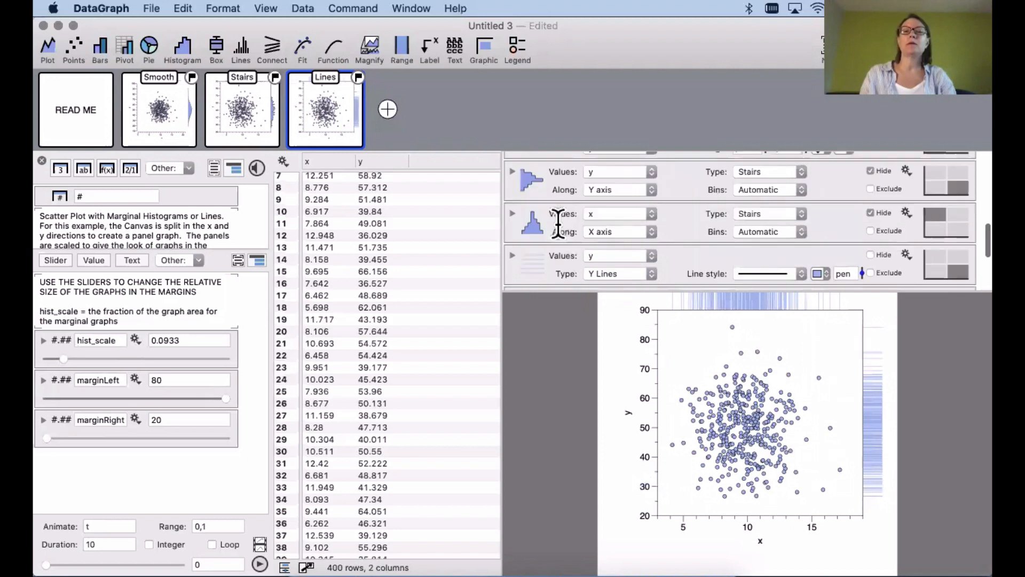
{"action": "scroll", "coordinate": [542, 260], "scroll_direction": "down", "scroll_amount": 4}
{"action": "left_click", "coordinate": [542, 179]}
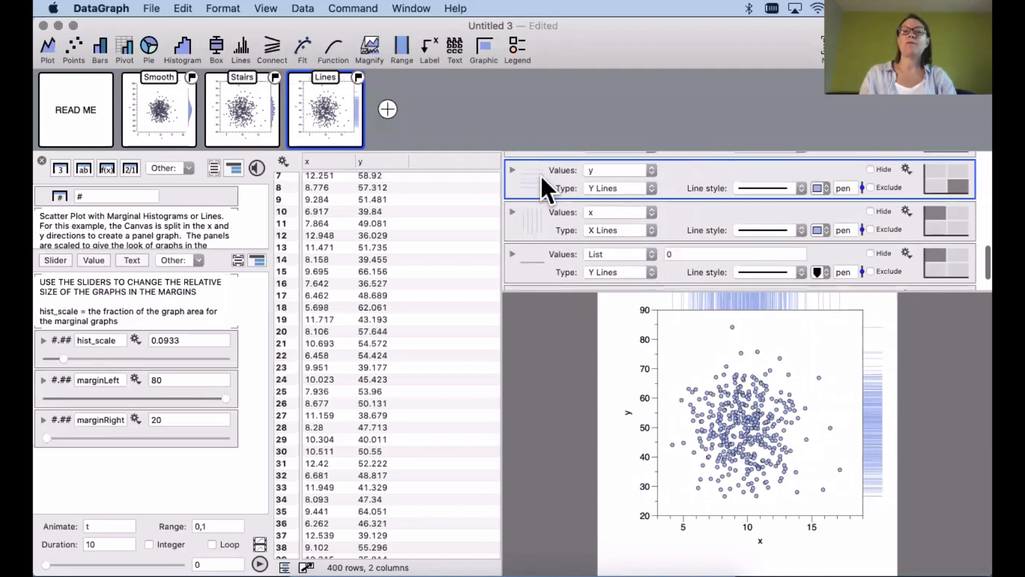
{"action": "left_click", "coordinate": [542, 220]}
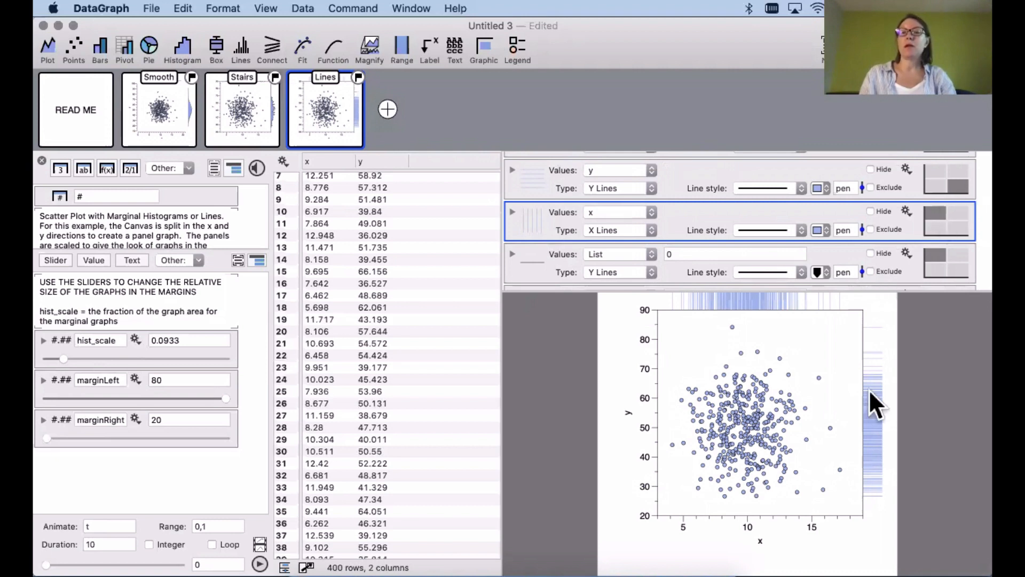
{"action": "scroll", "coordinate": [870, 415], "scroll_direction": "up", "scroll_amount": 3}
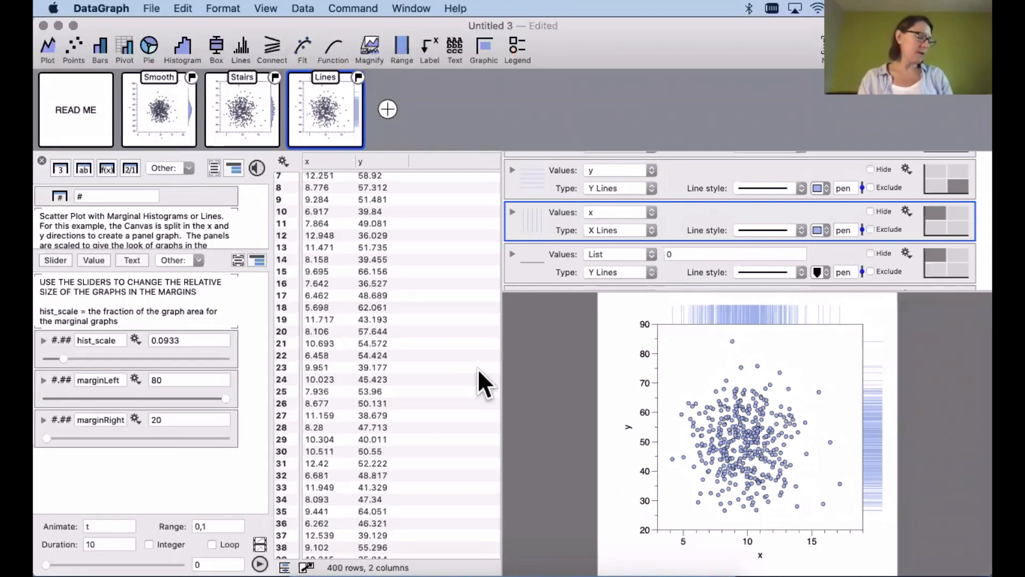
Open the browser of online example files again
{"action": "left_click", "coordinate": [425, 306]}
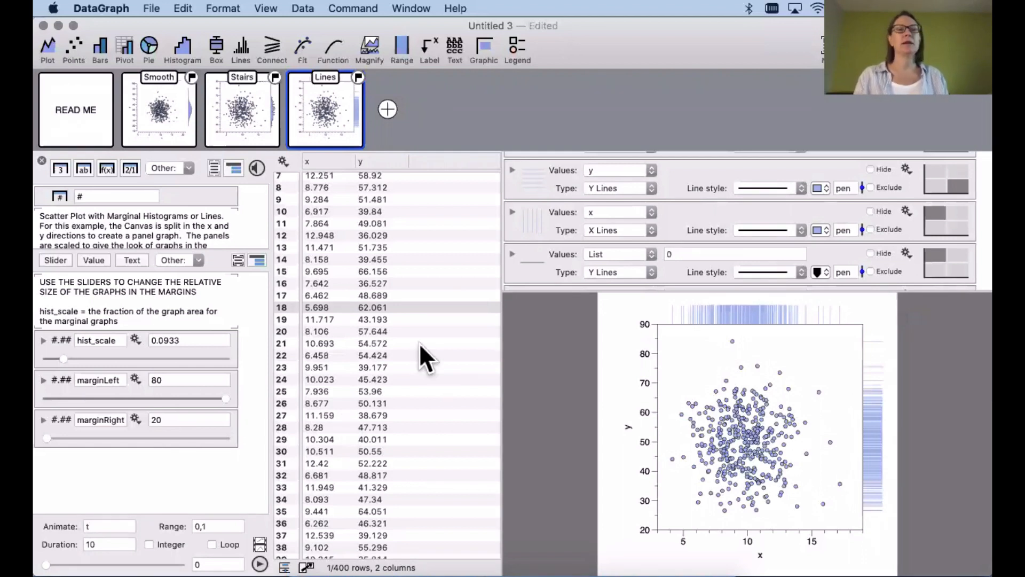
{"action": "left_click", "coordinate": [152, 9]}
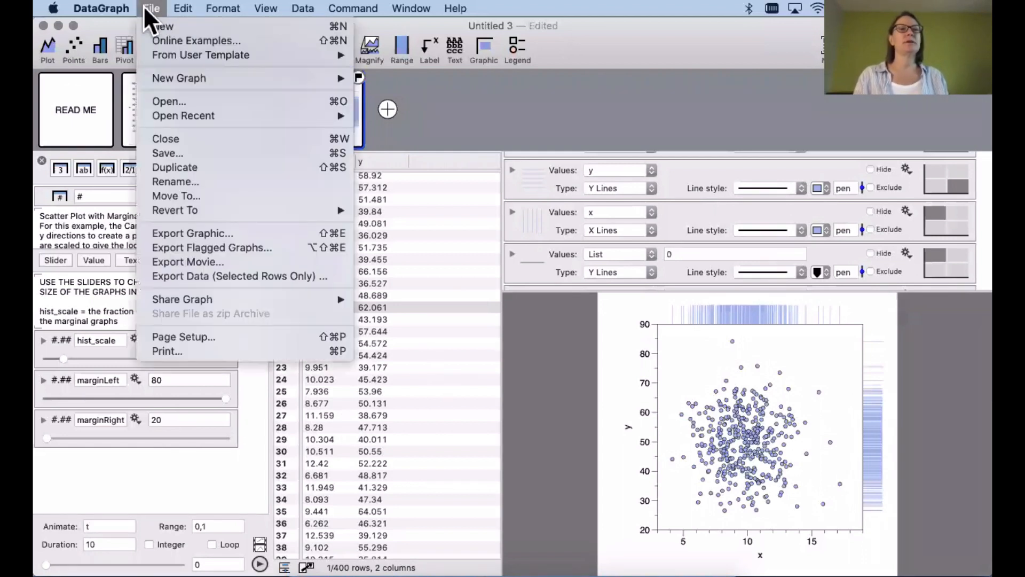
{"action": "left_click", "coordinate": [264, 43]}
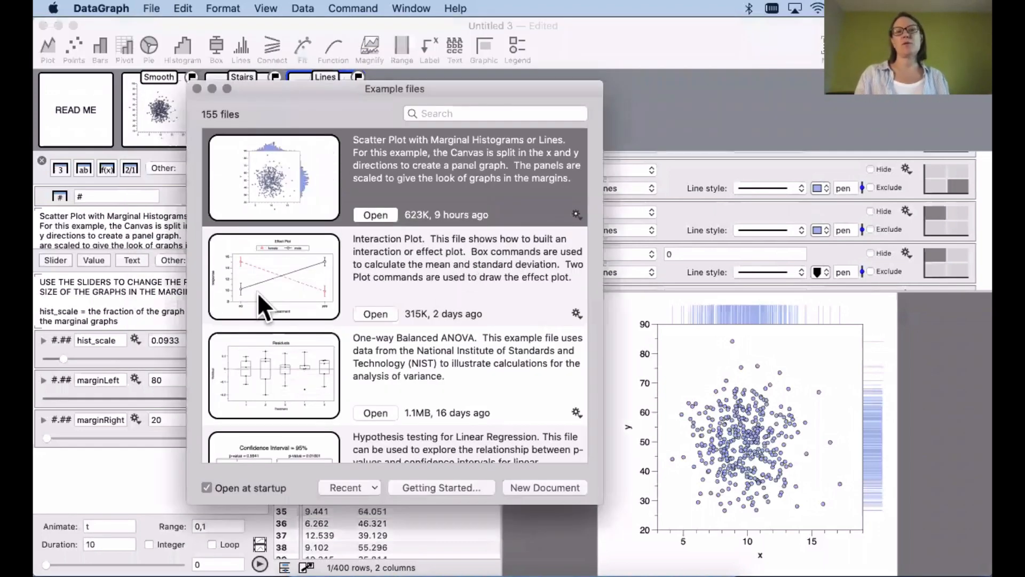
Browse the list of online example files and its search option
{"action": "scroll", "coordinate": [424, 325], "scroll_direction": "down", "scroll_amount": 5}
{"action": "scroll", "coordinate": [424, 325], "scroll_direction": "up", "scroll_amount": 5}
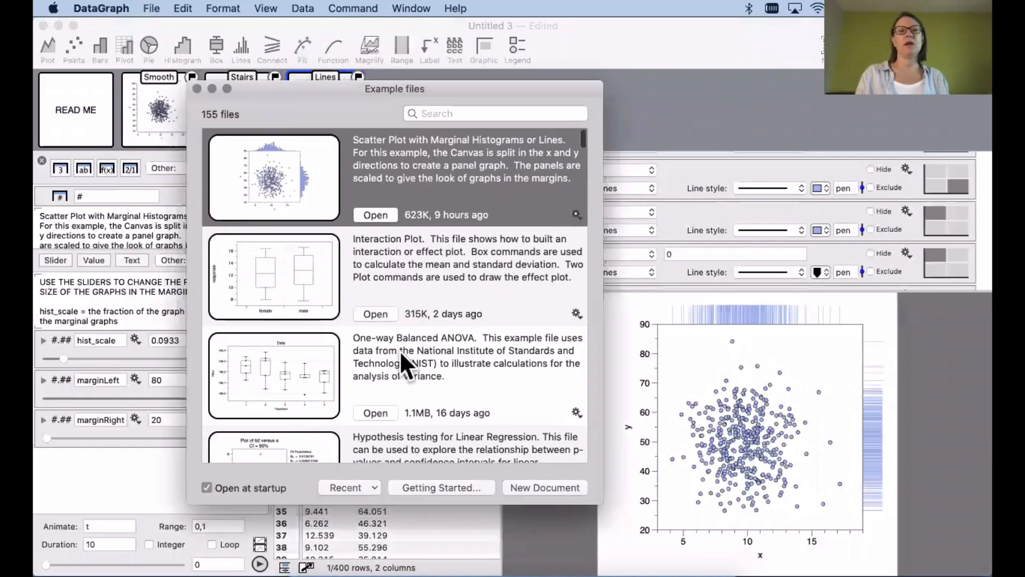
{"action": "scroll", "coordinate": [328, 360], "scroll_direction": "down", "scroll_amount": 5}
{"action": "left_click", "coordinate": [434, 112]}
{"action": "scroll", "coordinate": [422, 320], "scroll_direction": "up", "scroll_amount": 5}
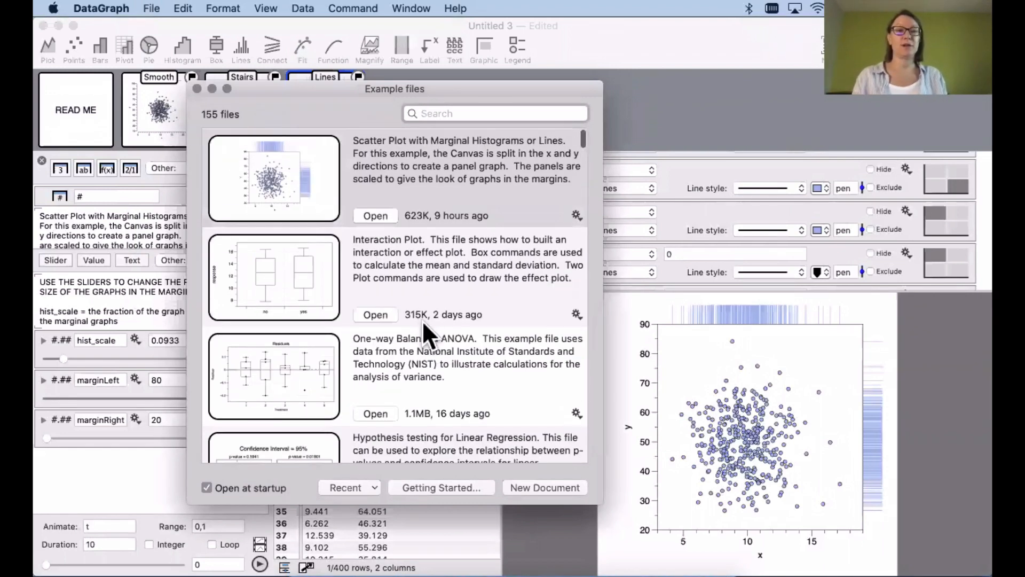
Close the Example files window and the Untitled 3 marginal plot document
{"action": "left_click", "coordinate": [196, 89]}
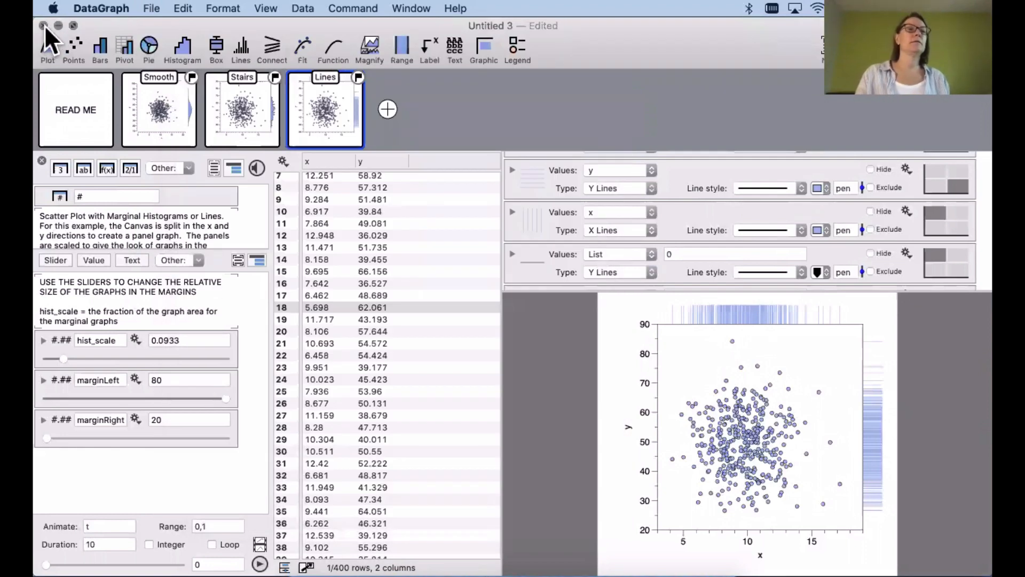
{"action": "key", "text": "super+w"}
{"action": "left_click", "coordinate": [396, 237]}
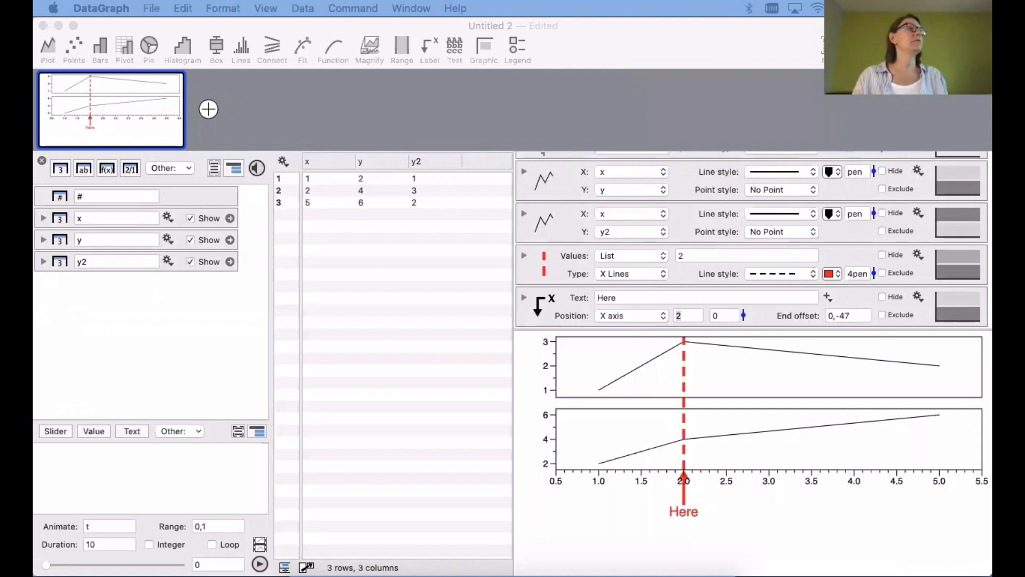
Bring up Example--ManyPoints.dgraph, enlarge its window to fill the screen, and widen the area for commands and the graph
{"action": "left_click_drag", "start_coordinate": [33, 320], "coordinate": [336, 47]}
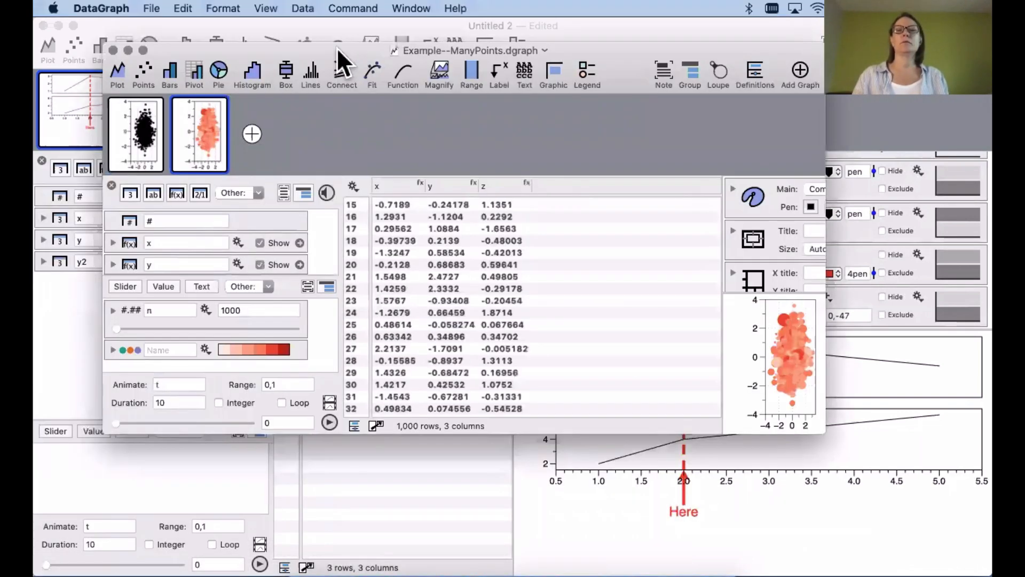
{"action": "double_click", "coordinate": [337, 47]}
{"action": "left_click_drag", "start_coordinate": [887, 333], "coordinate": [591, 313]}
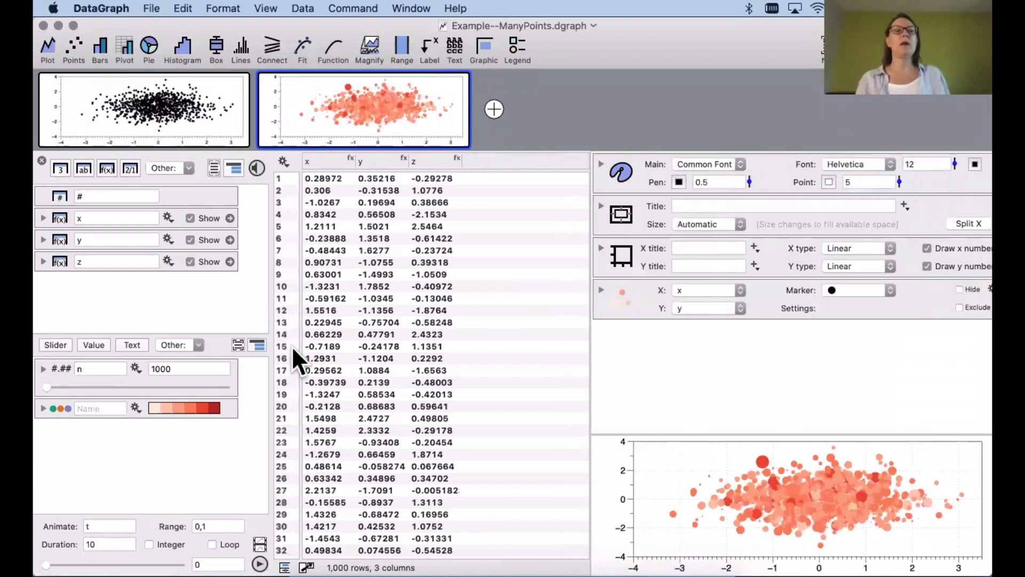
Expand the definition of column x and examine its random-number expression, row count and seed
{"action": "left_click", "coordinate": [57, 218]}
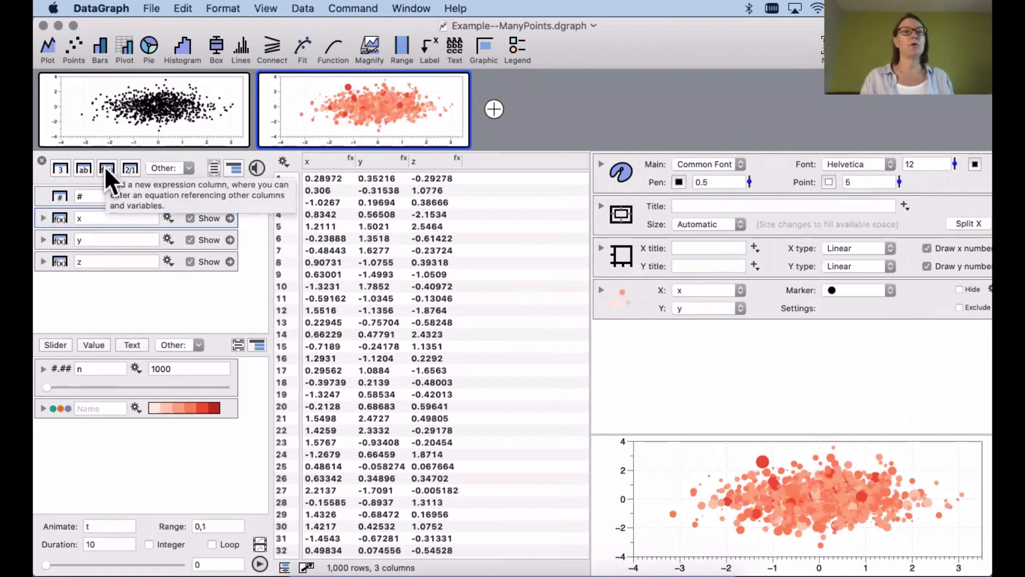
{"action": "left_click", "coordinate": [42, 217]}
{"action": "scroll", "coordinate": [173, 259], "scroll_direction": "down", "scroll_amount": 3}
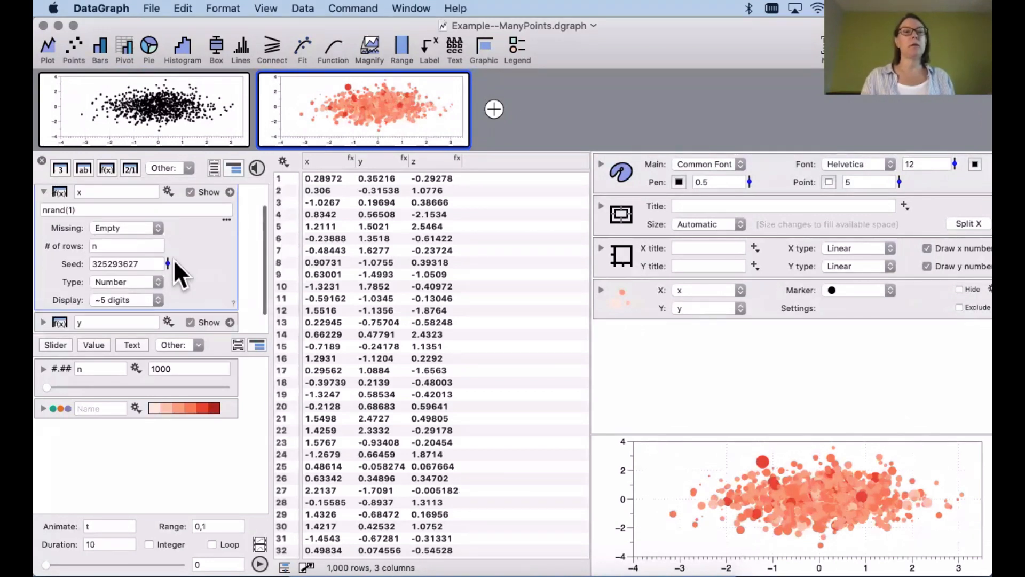
{"action": "scroll", "coordinate": [80, 220], "scroll_direction": "up", "scroll_amount": 2}
{"action": "left_click", "coordinate": [86, 216]}
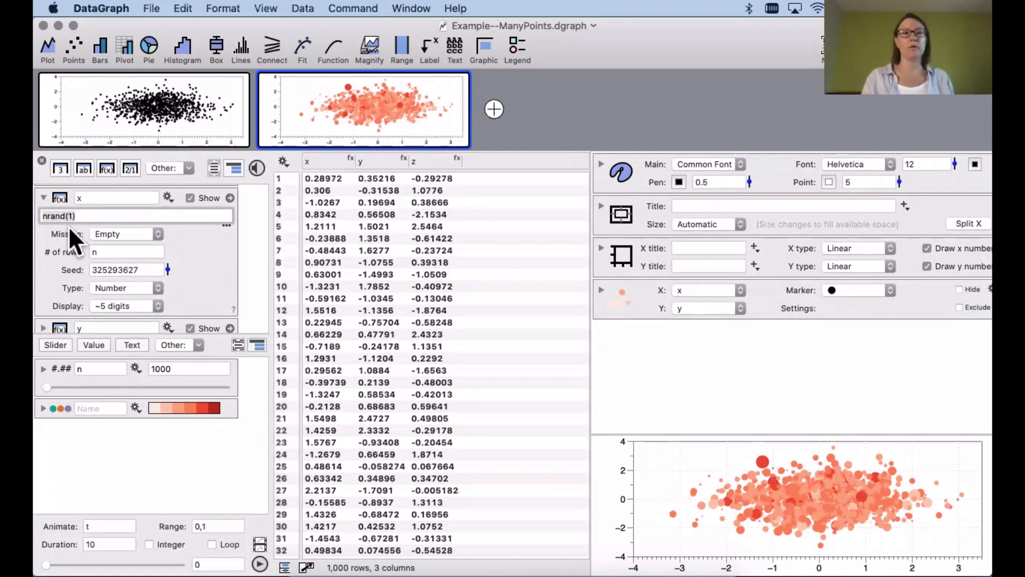
{"action": "left_click", "coordinate": [83, 215]}
{"action": "key", "text": "Return"}
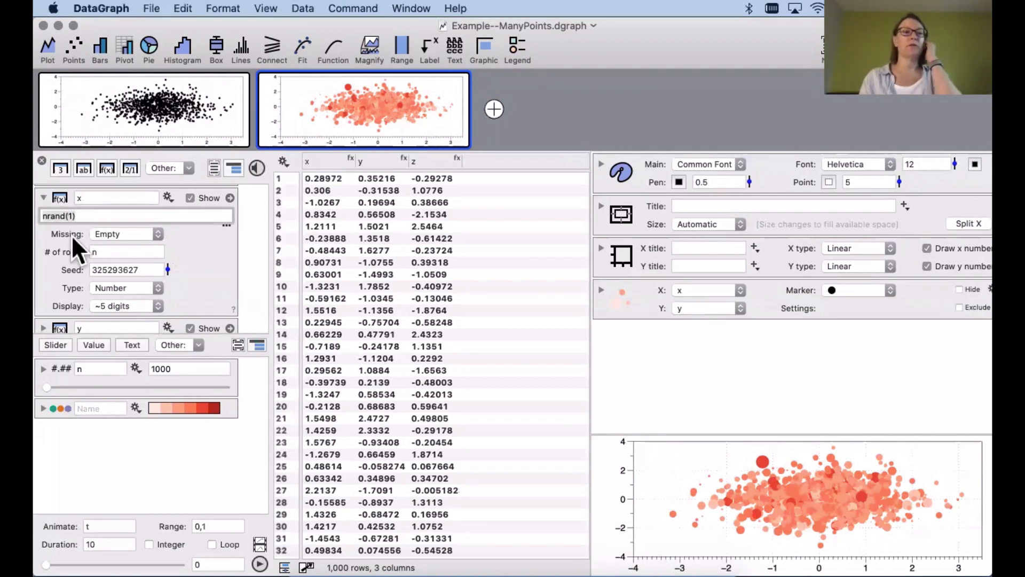
Try nrand(2,1) as the expression of column x, undo the change, and collapse the column's details
{"action": "left_click", "coordinate": [72, 216]}
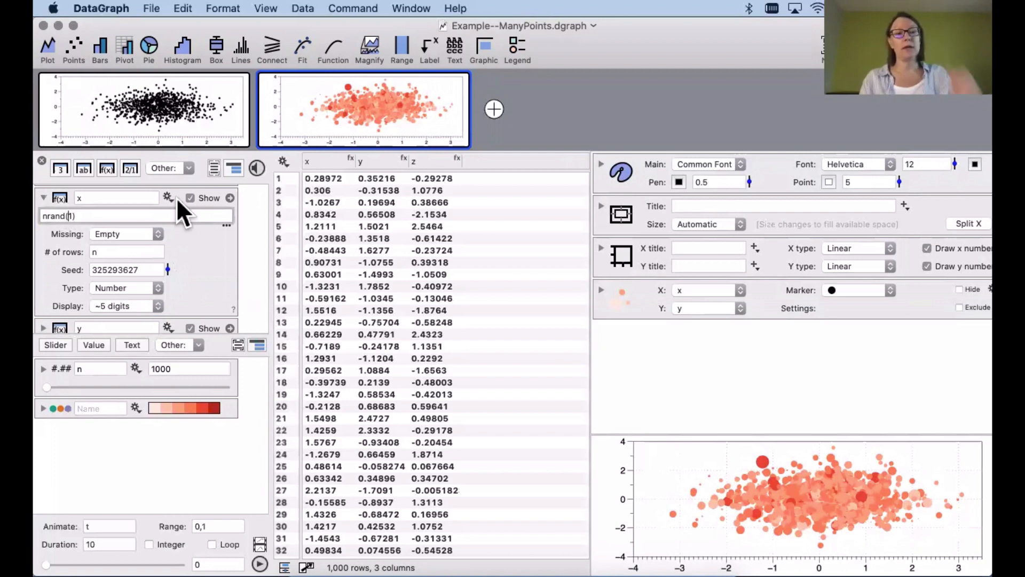
{"action": "type", "text": "2,"}
{"action": "key", "text": "Return"}
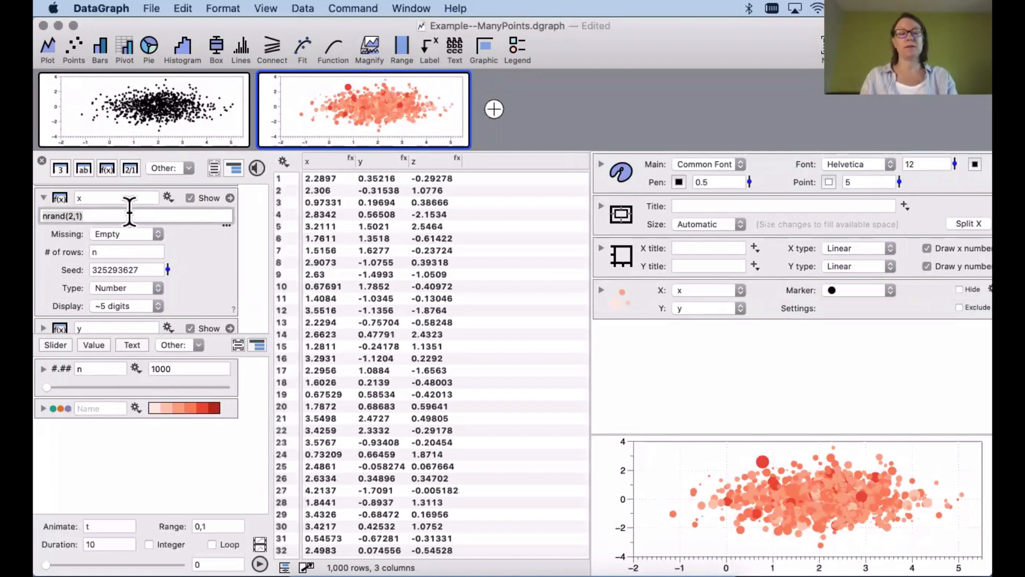
{"action": "key", "text": "super+z"}
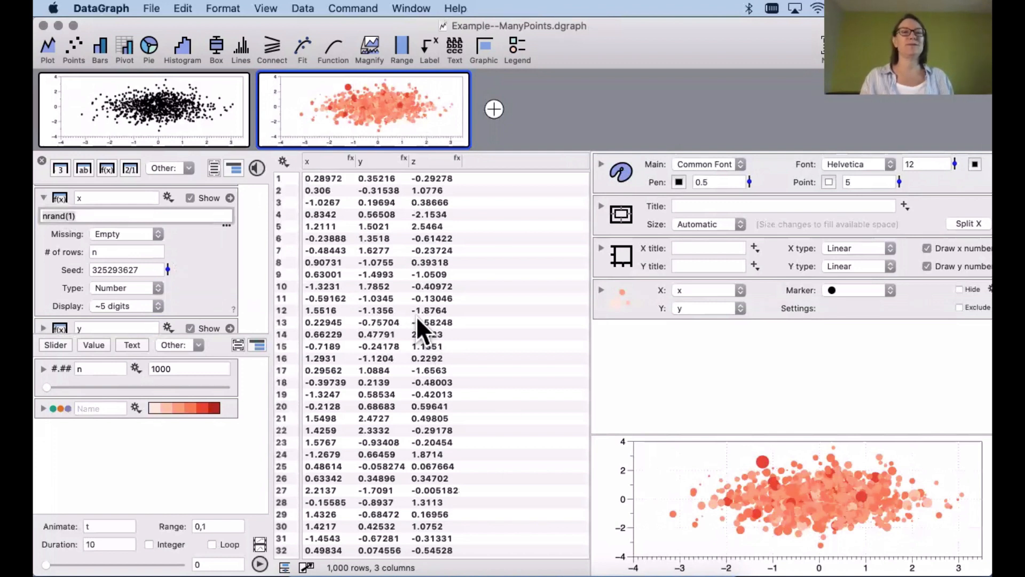
{"action": "left_click", "coordinate": [42, 197]}
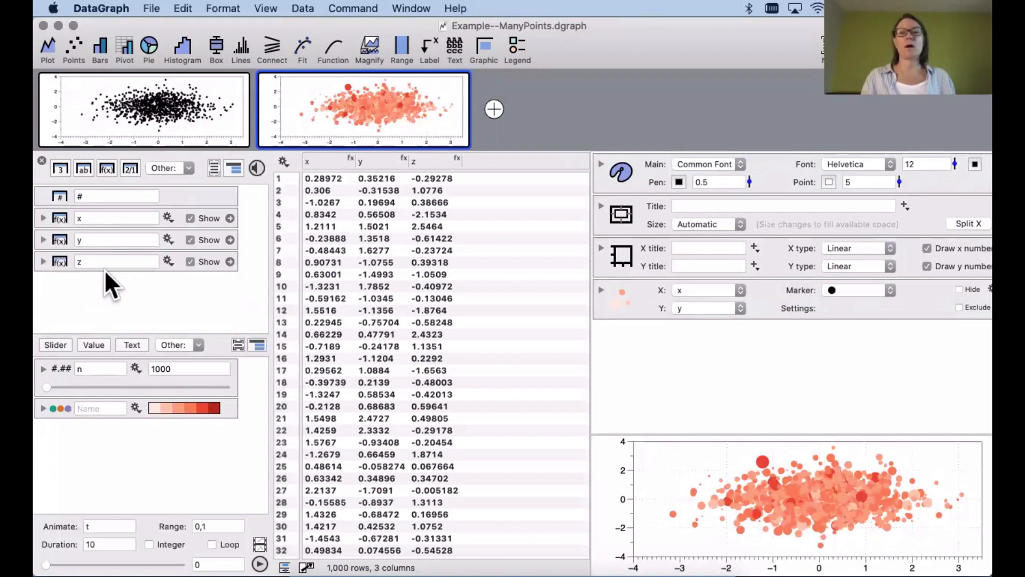
Enlarge the graph area by narrowing the data table and shortening the command list
{"action": "left_click", "coordinate": [626, 291]}
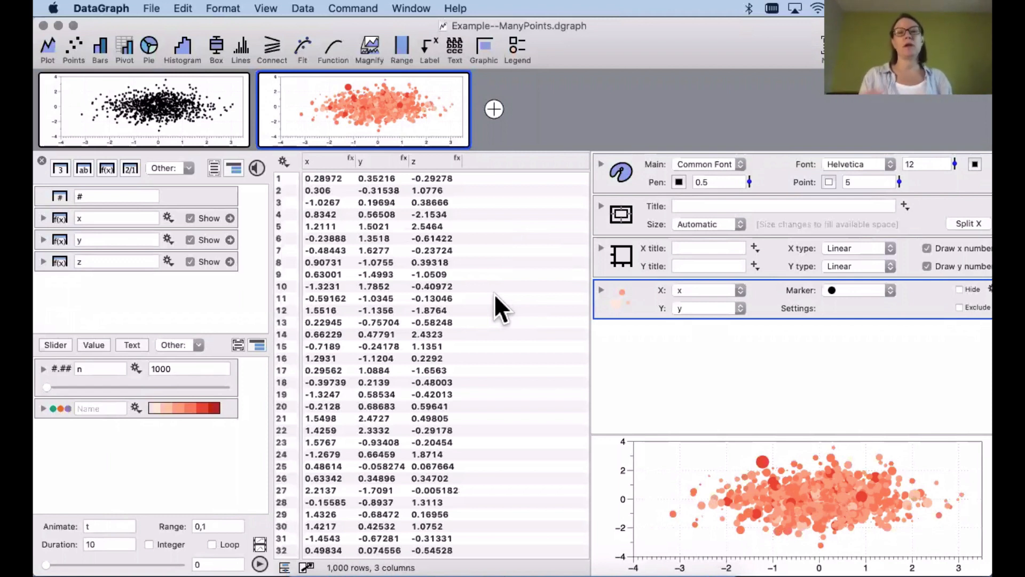
{"action": "left_click_drag", "start_coordinate": [589, 325], "coordinate": [527, 312]}
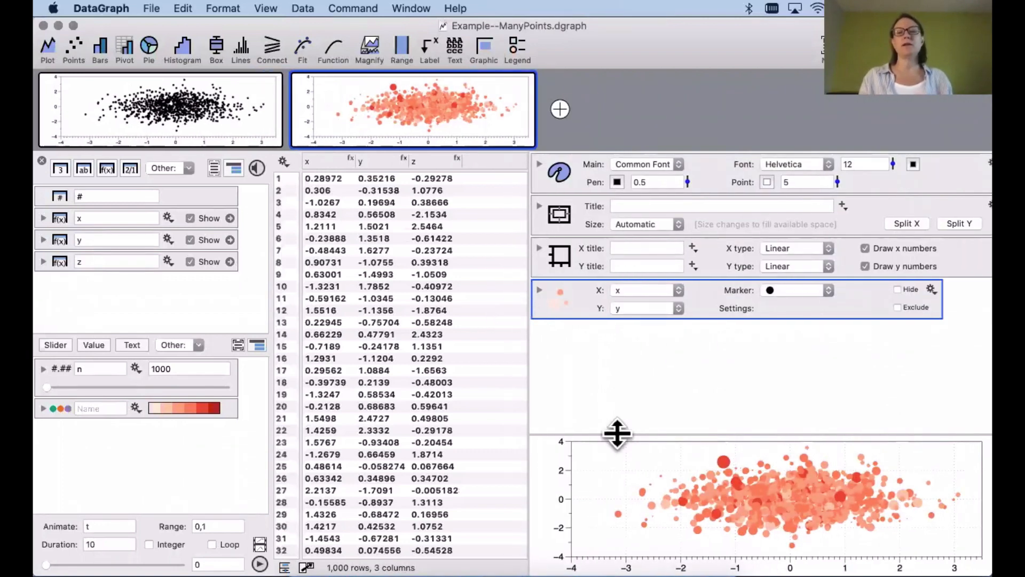
{"action": "left_click_drag", "start_coordinate": [617, 433], "coordinate": [617, 354]}
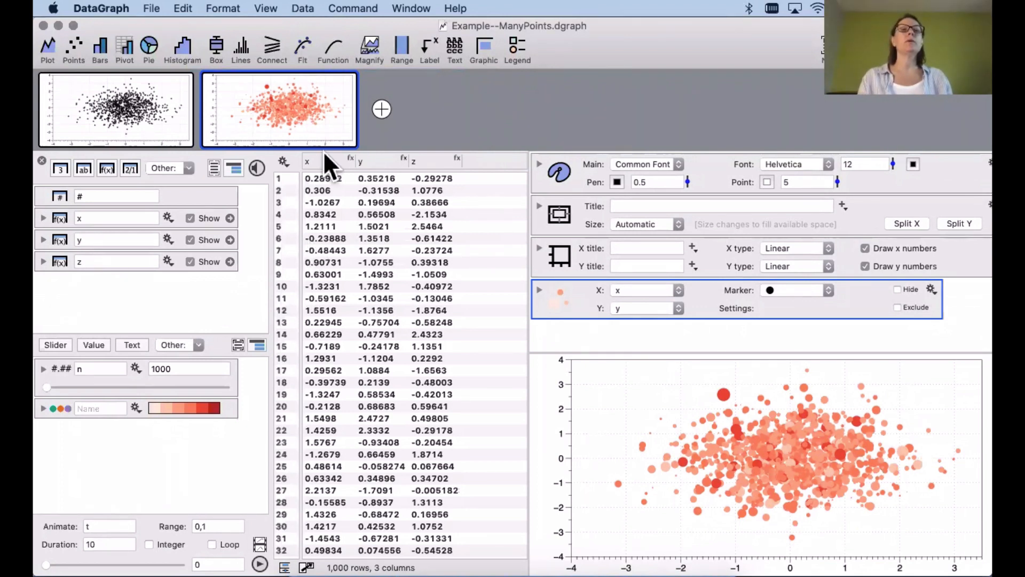
Add a third graph plotting y against x as points, and raise the variable n to 80020
{"action": "left_click", "coordinate": [382, 107]}
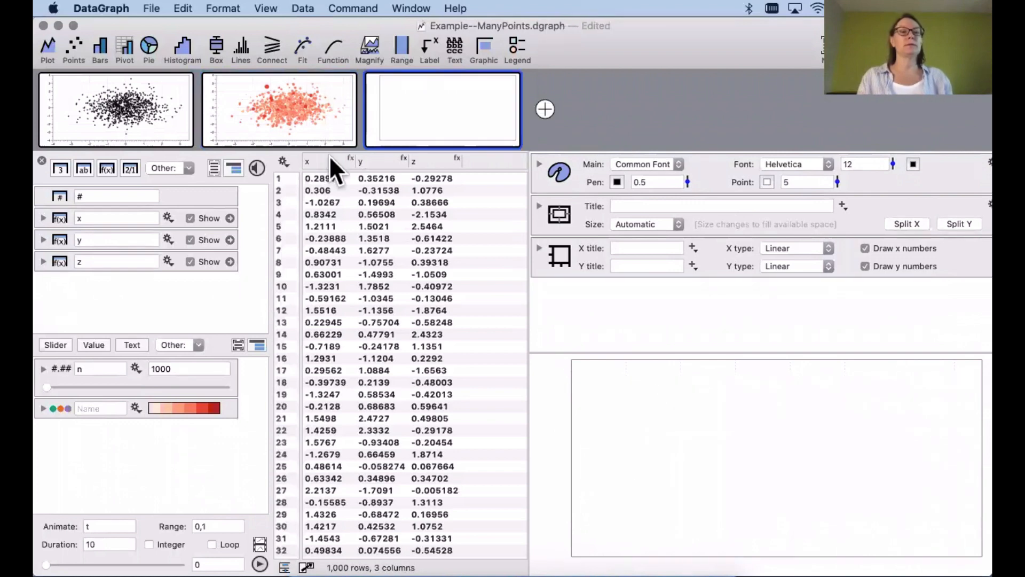
{"action": "left_click", "coordinate": [328, 157]}
{"action": "left_click", "coordinate": [379, 159], "text": "super"}
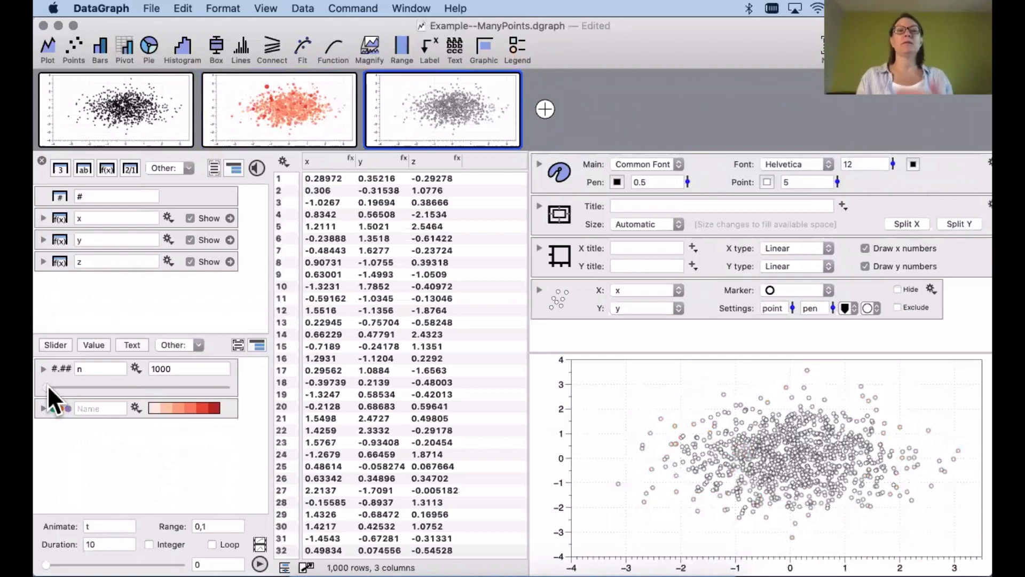
{"action": "left_click_drag", "start_coordinate": [47, 384], "coordinate": [188, 374]}
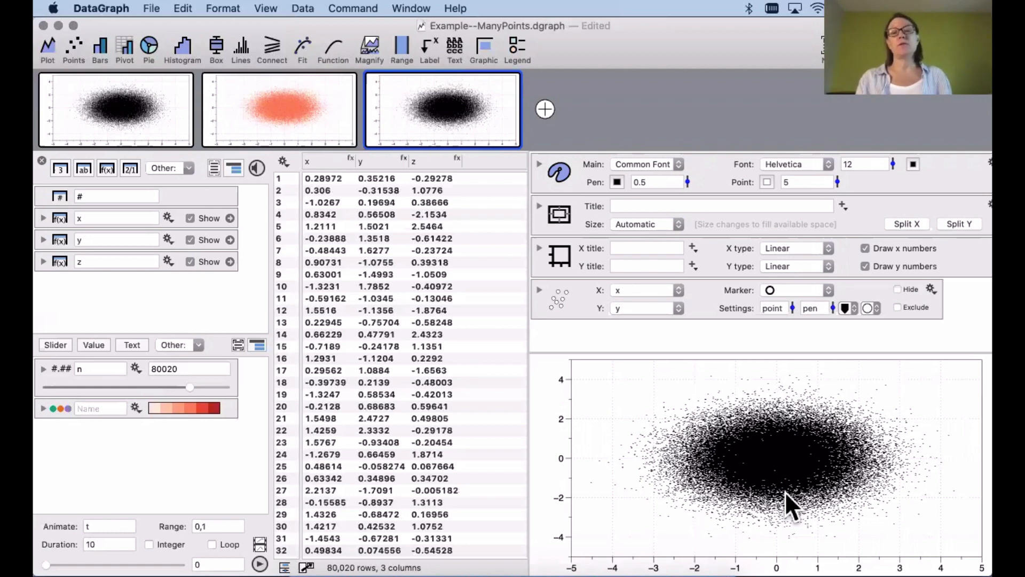
Check the preference for the number of points above which the Point command switches to pixels
{"action": "left_click", "coordinate": [111, 7]}
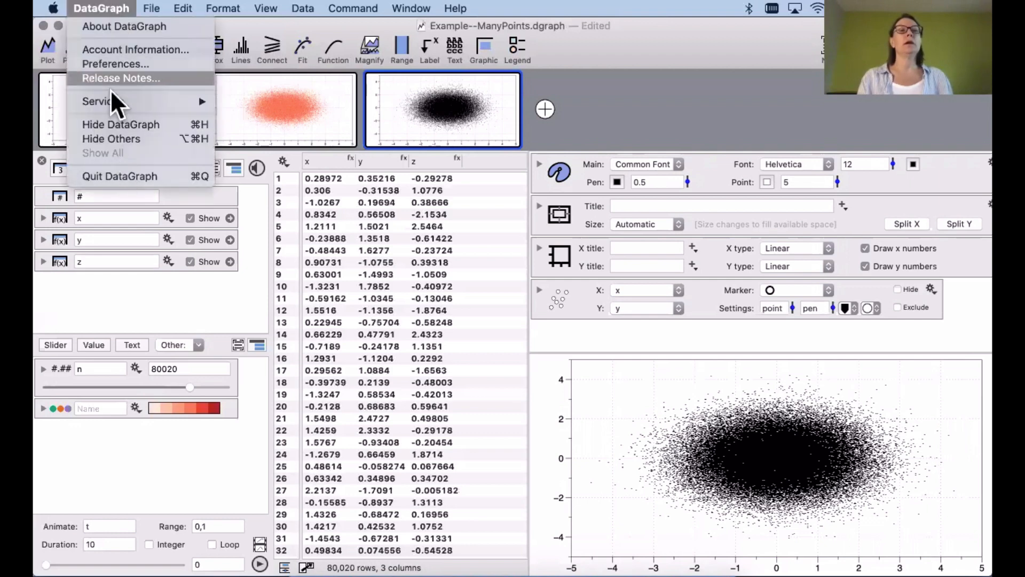
{"action": "left_click", "coordinate": [111, 63]}
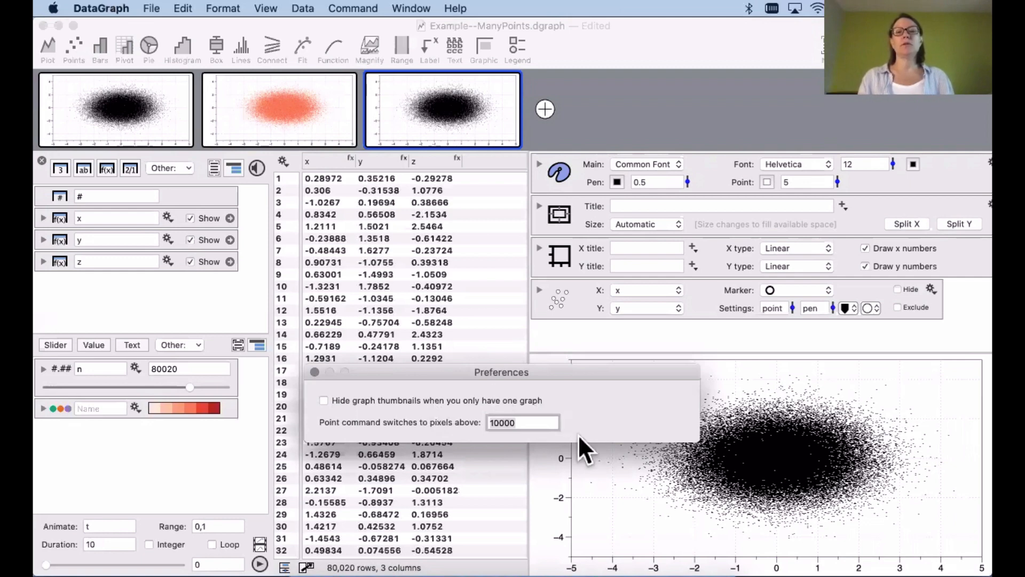
{"action": "left_click", "coordinate": [314, 371]}
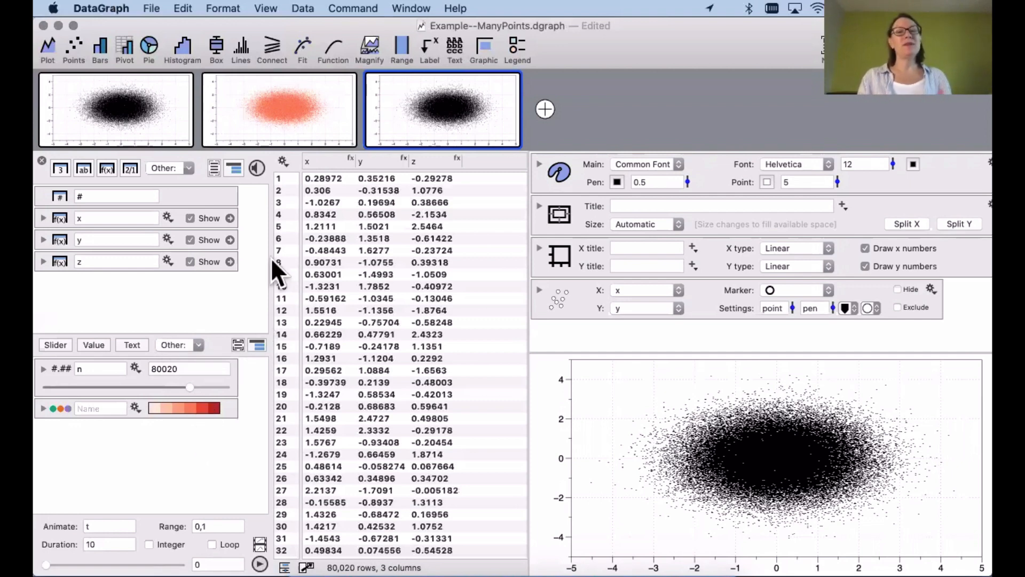
Display the red scatter graph and reduce the variable n to 32405
{"action": "left_click", "coordinate": [308, 99]}
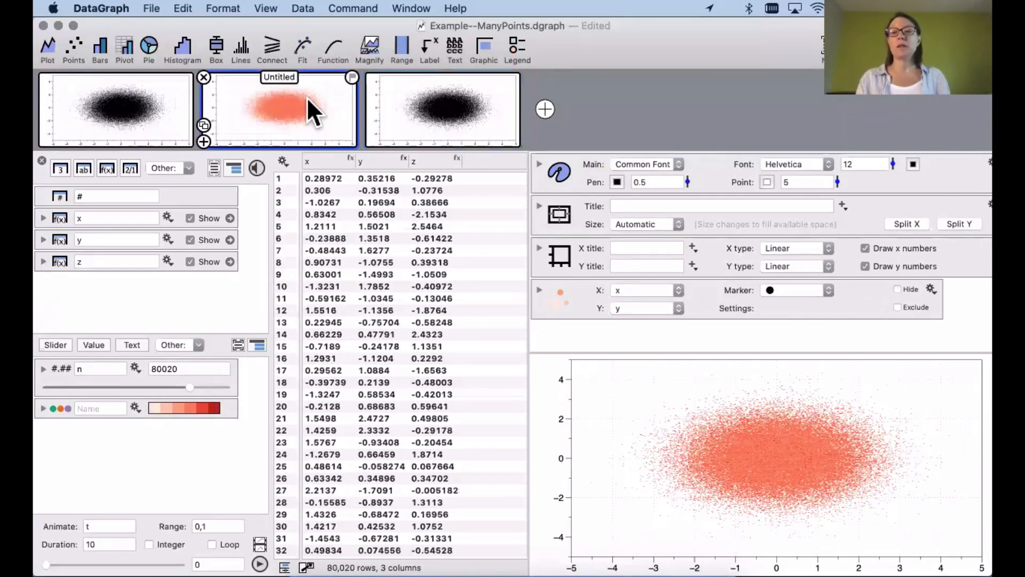
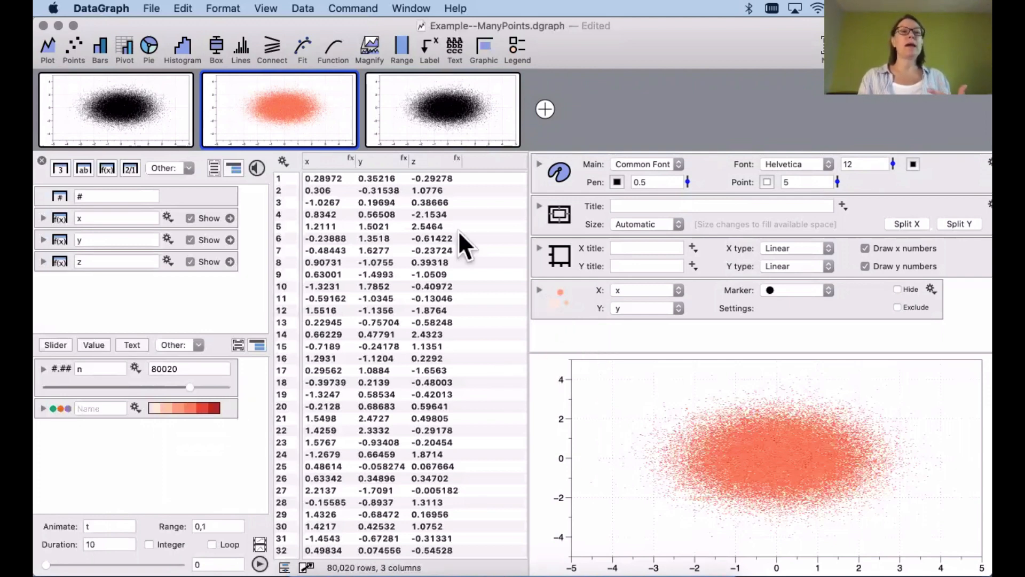
{"action": "left_click_drag", "start_coordinate": [187, 383], "coordinate": [100, 386]}
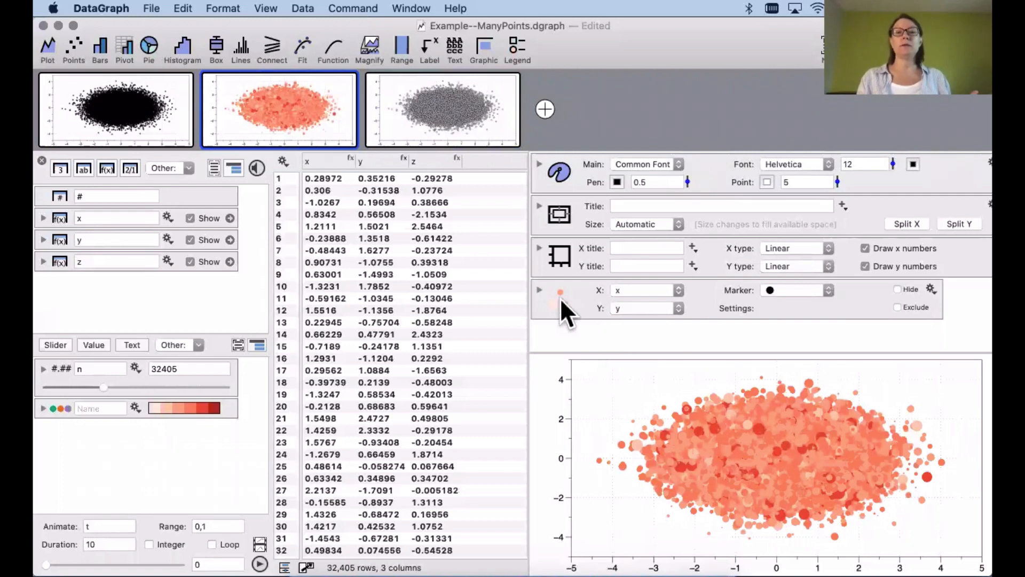
Expand the red graph's Points command and examine the columns assigned to marker size and color
{"action": "left_click", "coordinate": [541, 292]}
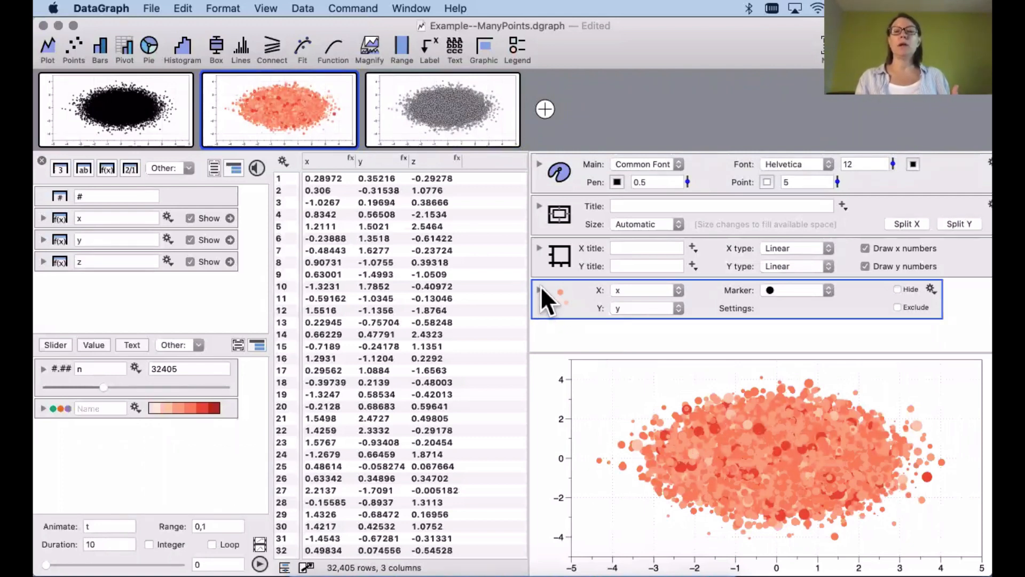
{"action": "left_click", "coordinate": [539, 288]}
{"action": "scroll", "coordinate": [572, 245], "scroll_direction": "up", "scroll_amount": 4}
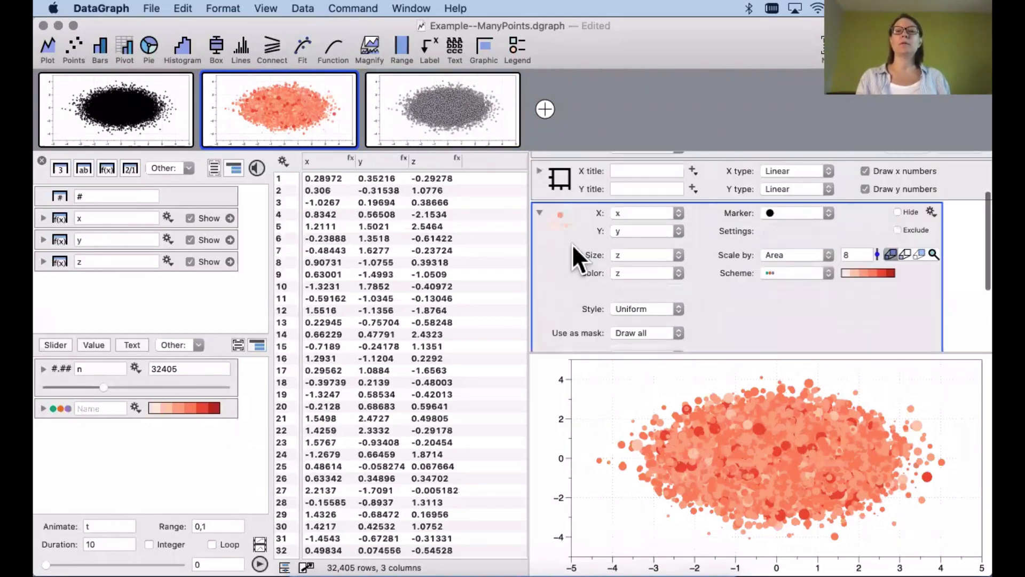
{"action": "left_click", "coordinate": [633, 261]}
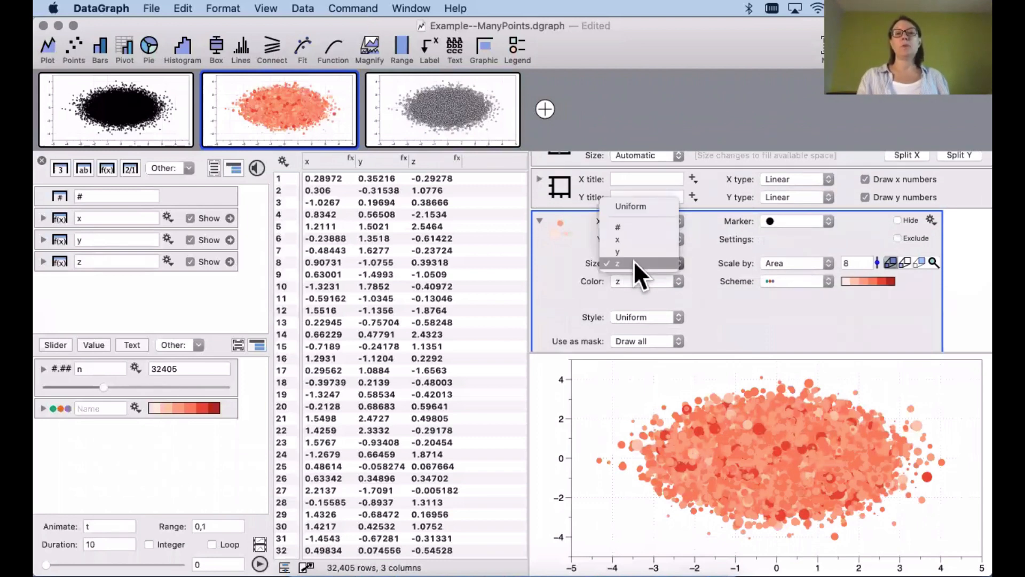
{"action": "left_click", "coordinate": [633, 262]}
{"action": "left_click", "coordinate": [429, 156]}
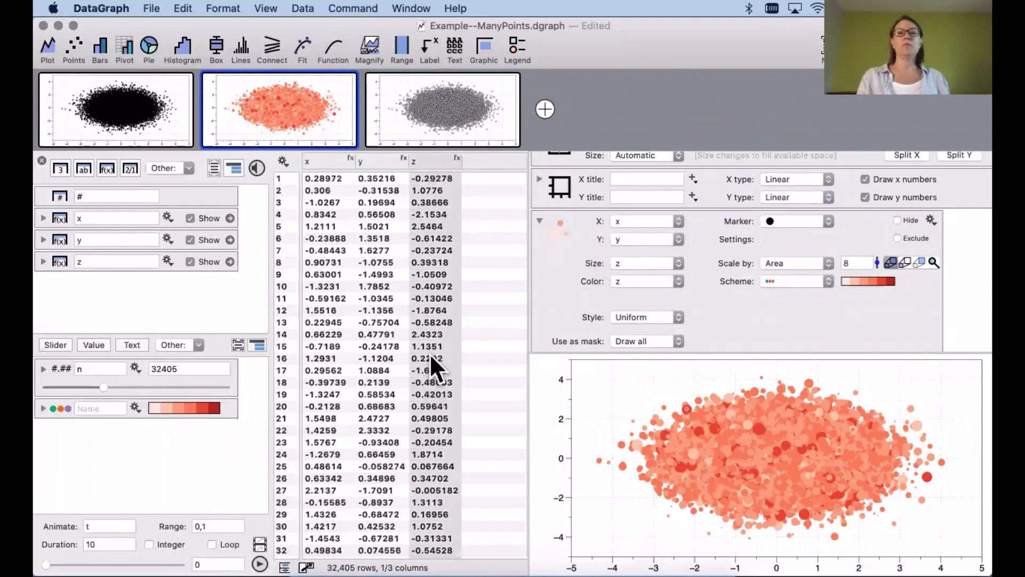
{"action": "left_click", "coordinate": [636, 280]}
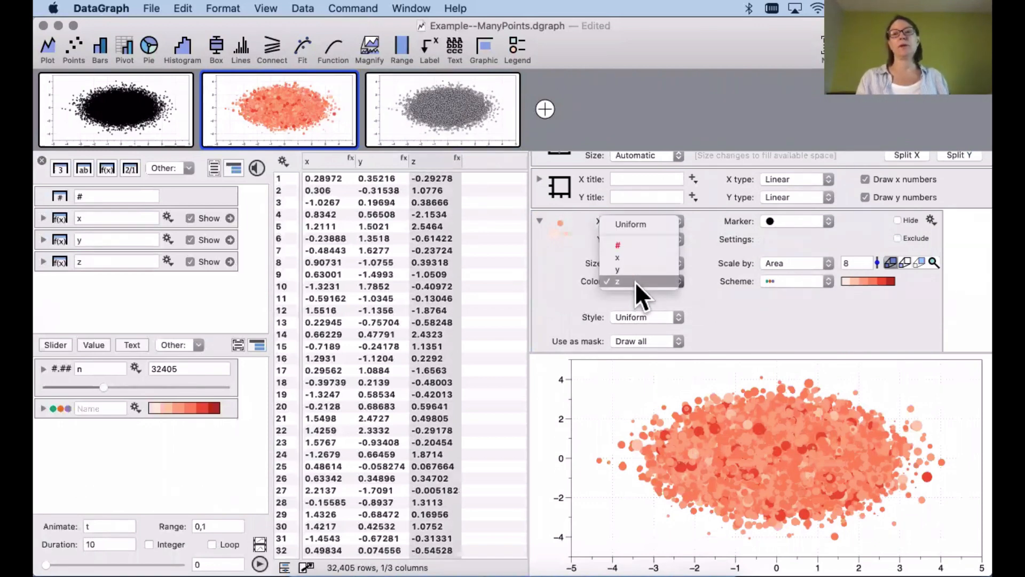
{"action": "left_click", "coordinate": [636, 281]}
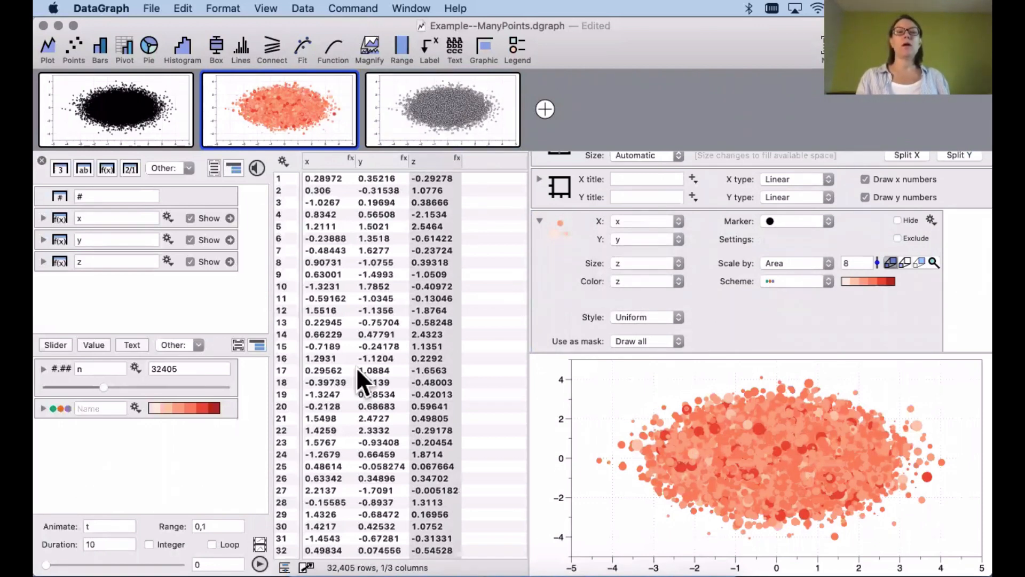
Inspect the value ranges of the red color scheme, and display the first graph with black points
{"action": "left_click", "coordinate": [44, 408]}
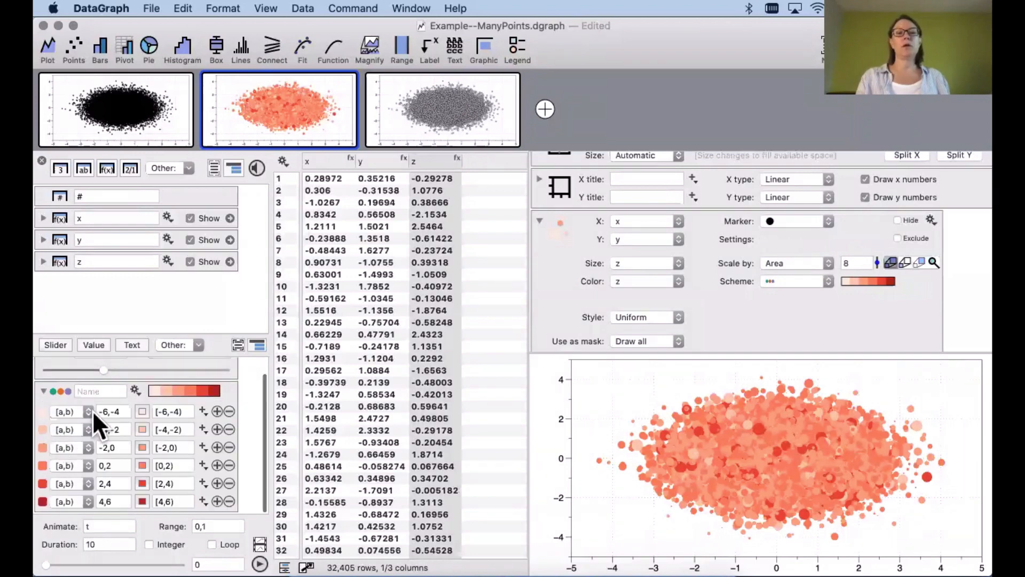
{"action": "left_click", "coordinate": [43, 390]}
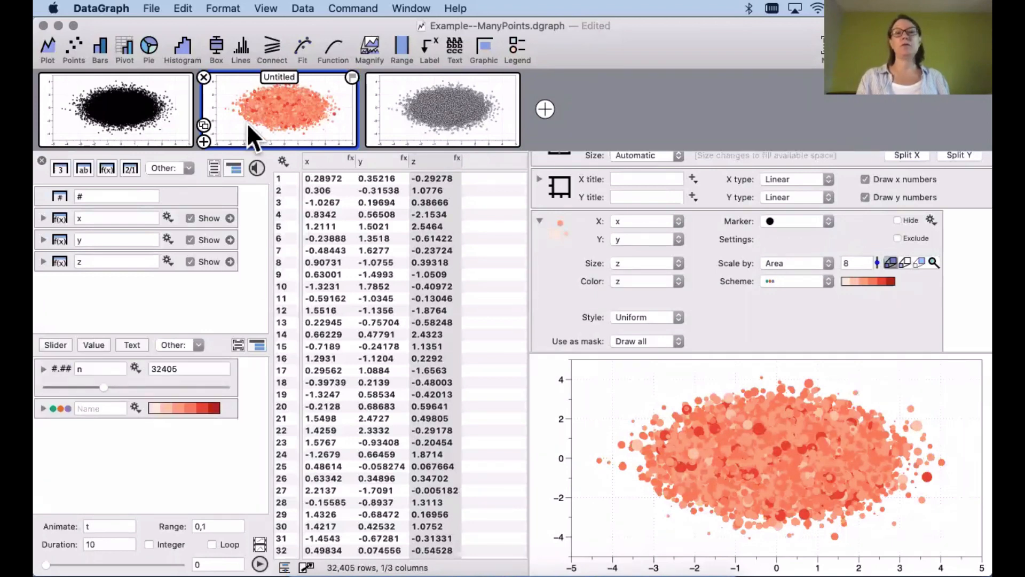
{"action": "left_click", "coordinate": [118, 110]}
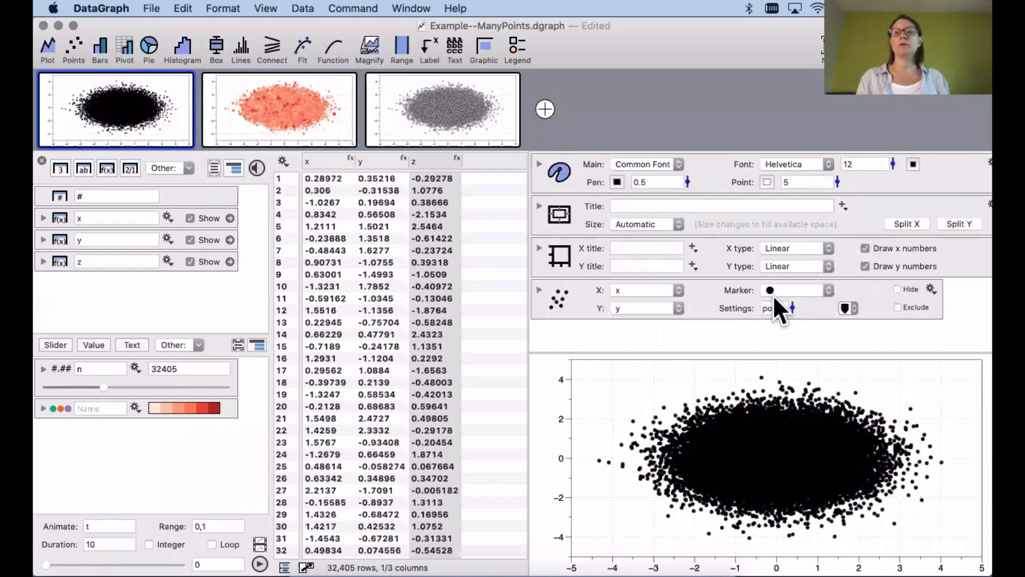
Color the first graph's points by column z using a newly created color scheme
{"action": "left_click", "coordinate": [539, 289]}
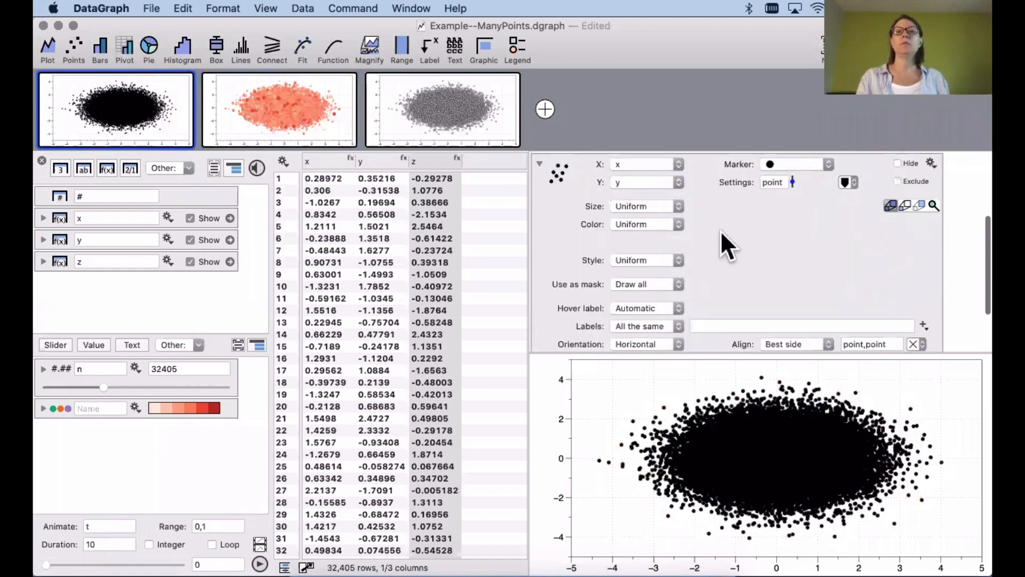
{"action": "left_click", "coordinate": [644, 223]}
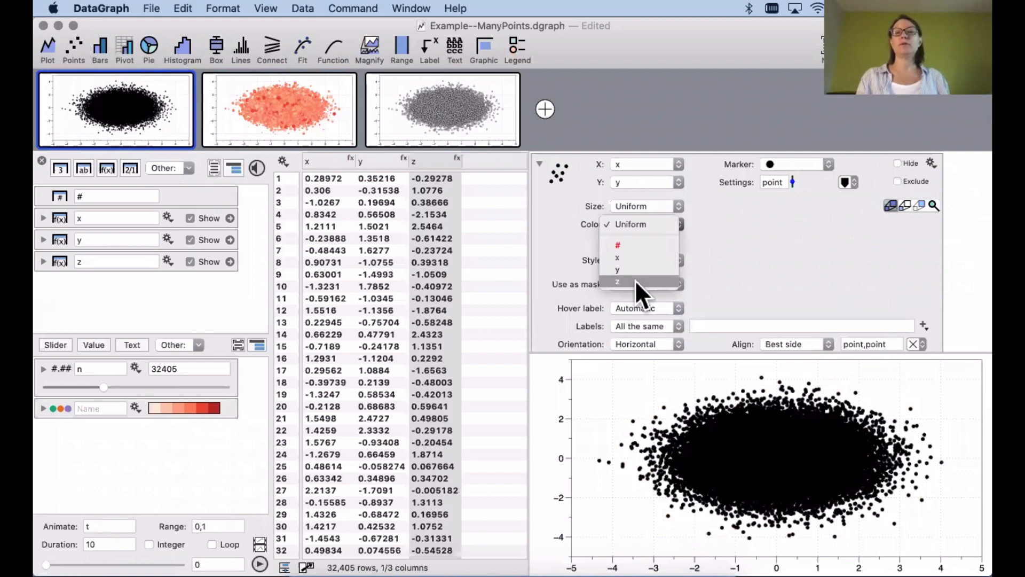
{"action": "left_click", "coordinate": [770, 250]}
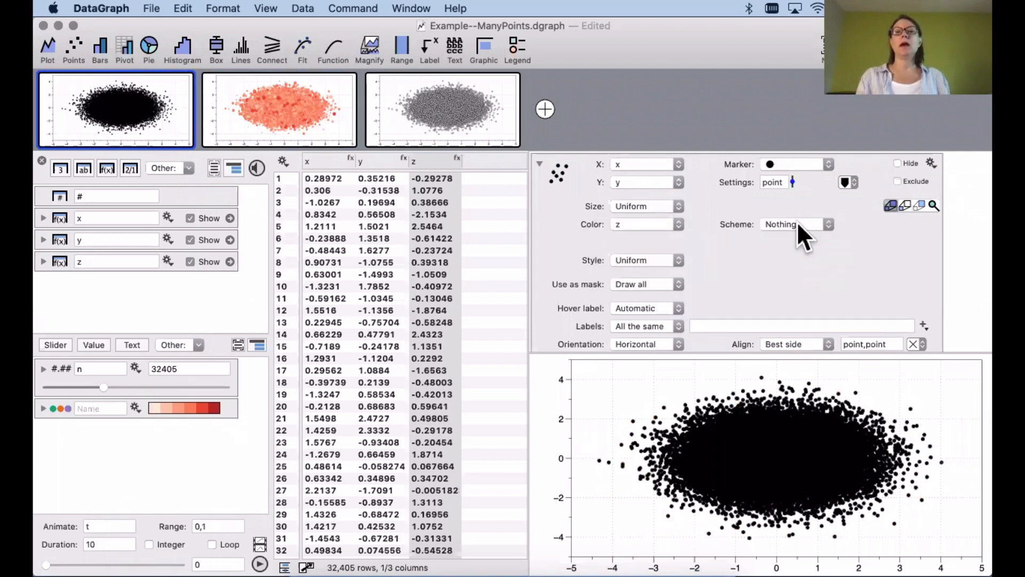
{"action": "left_click", "coordinate": [797, 221]}
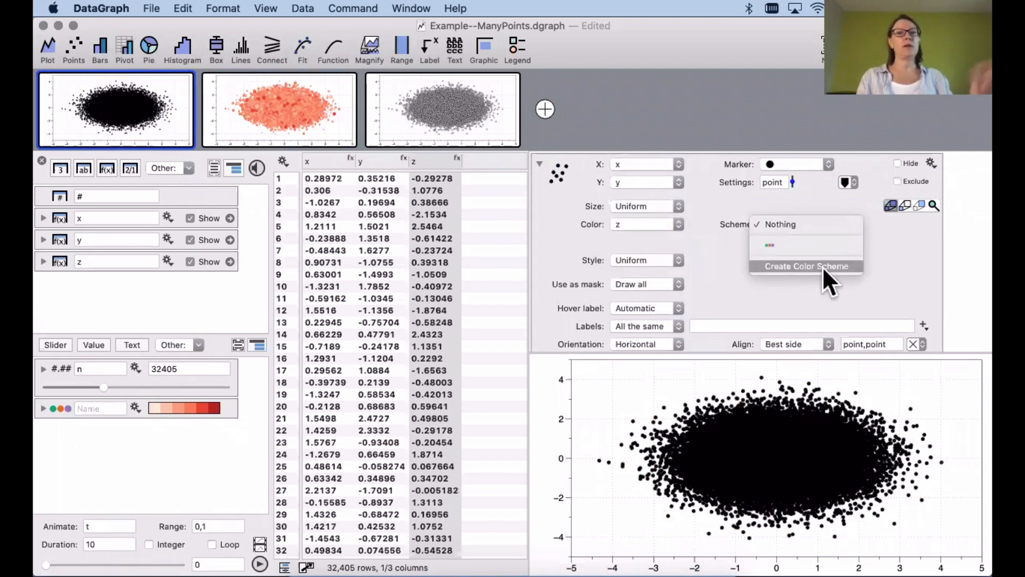
{"action": "left_click", "coordinate": [822, 267]}
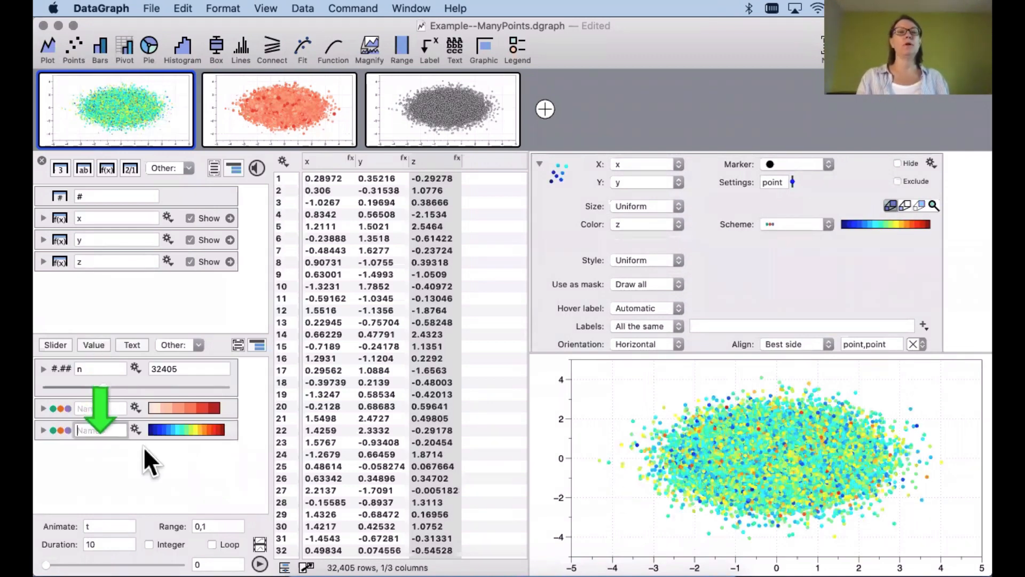
Check the value ranges of the new color scheme and regenerate its entries with stride 2
{"action": "left_click", "coordinate": [42, 429]}
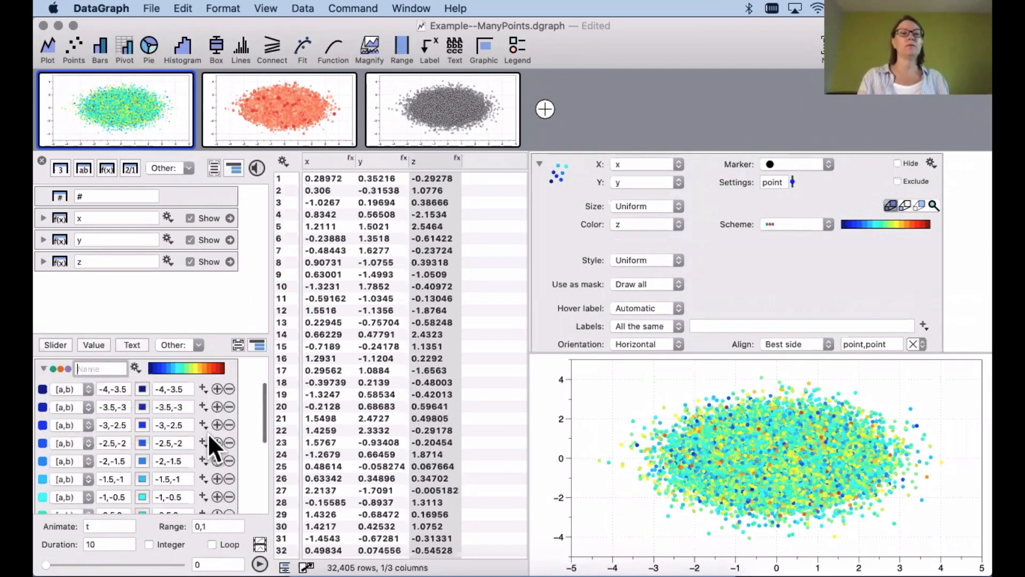
{"action": "left_click", "coordinate": [43, 369]}
{"action": "left_click", "coordinate": [134, 429]}
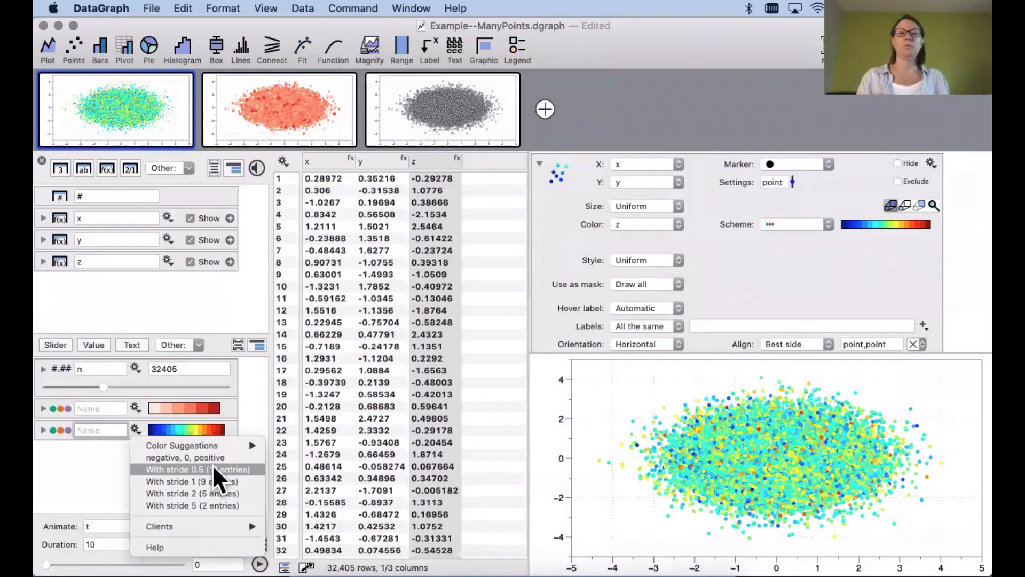
{"action": "left_click", "coordinate": [227, 491]}
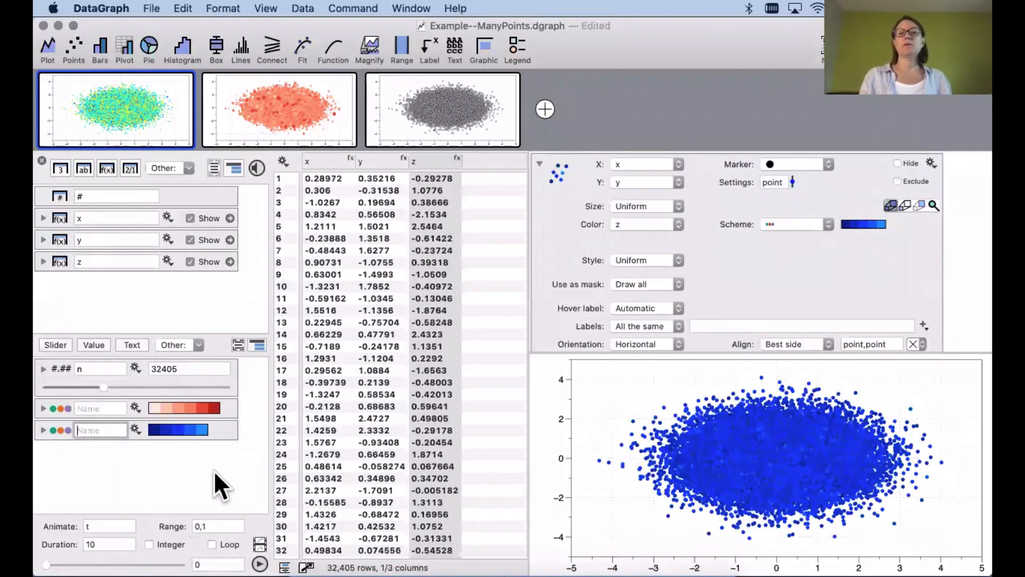
Apply the Set #1 color suggestion to the first graph's color scheme
{"action": "left_click", "coordinate": [133, 424]}
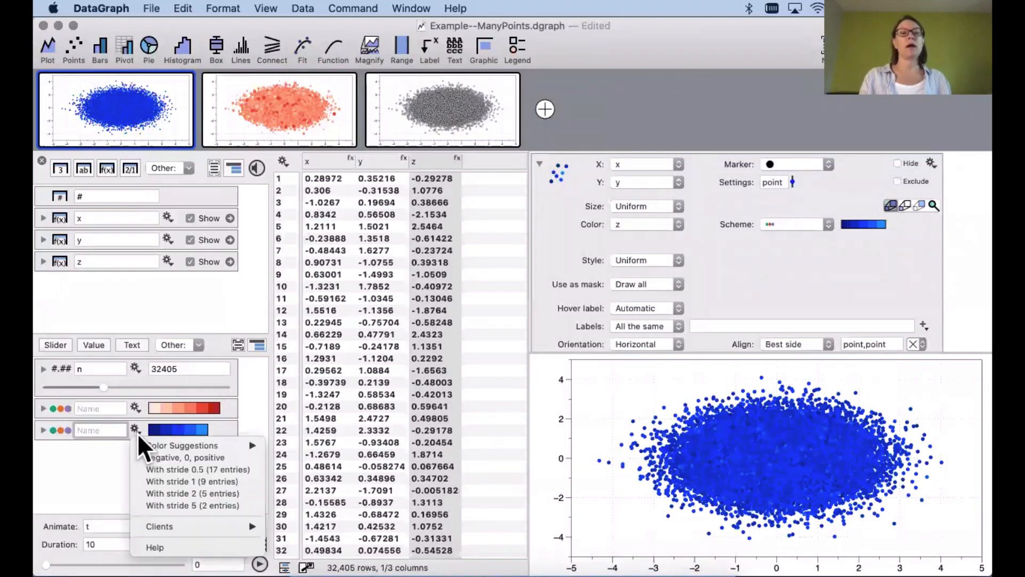
{"action": "mouse_move", "coordinate": [171, 444]}
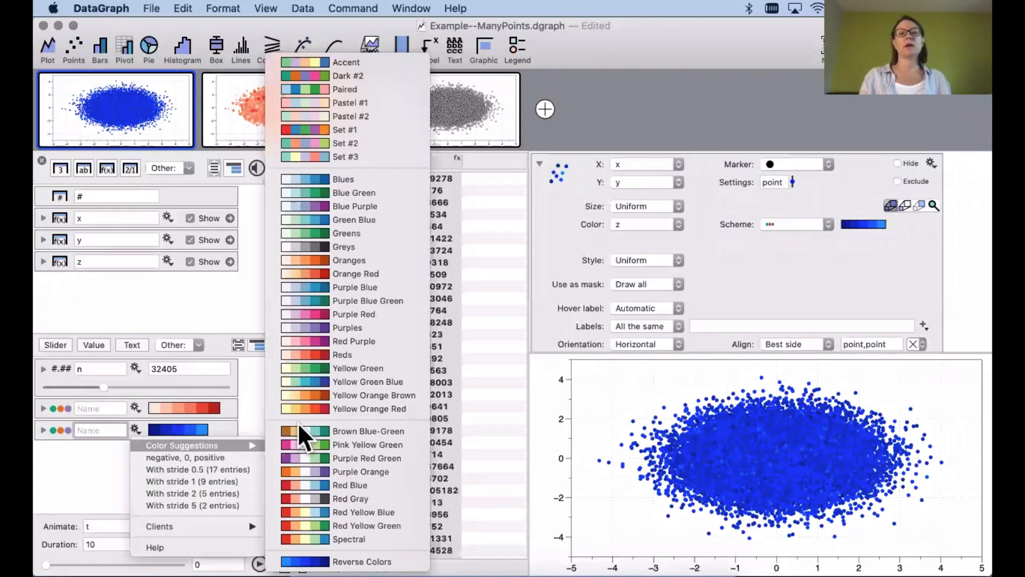
{"action": "left_click", "coordinate": [347, 130]}
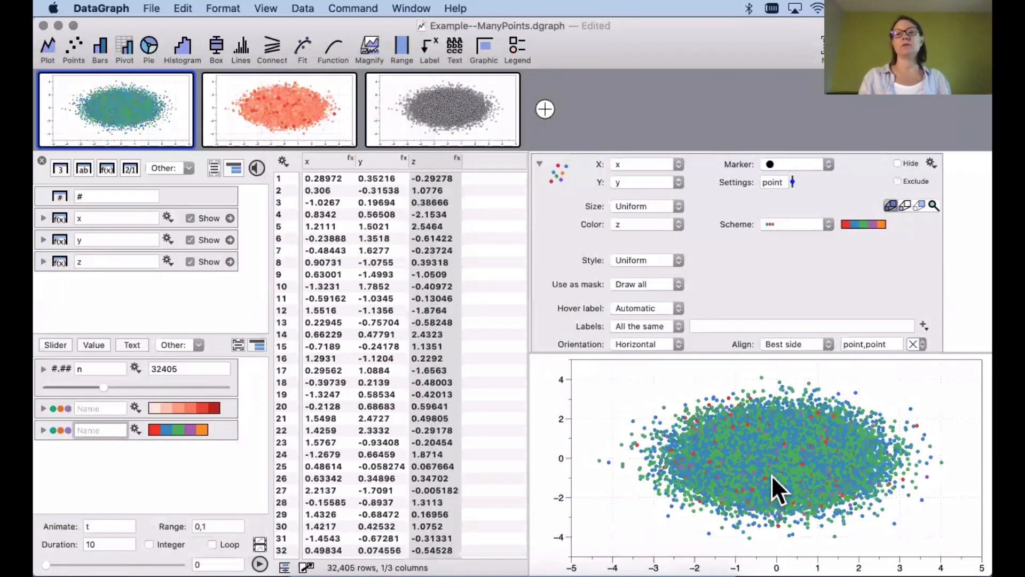
{"action": "left_click", "coordinate": [760, 265]}
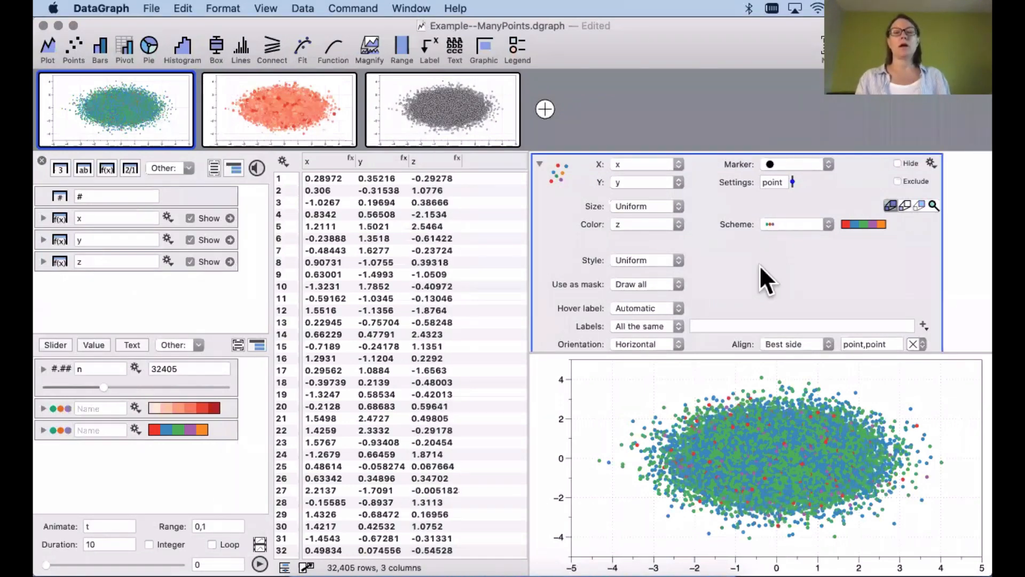
Display the red scatter graph, raise the variable n to 63437, and reduce it to 29292
{"action": "mouse_move", "coordinate": [290, 100]}
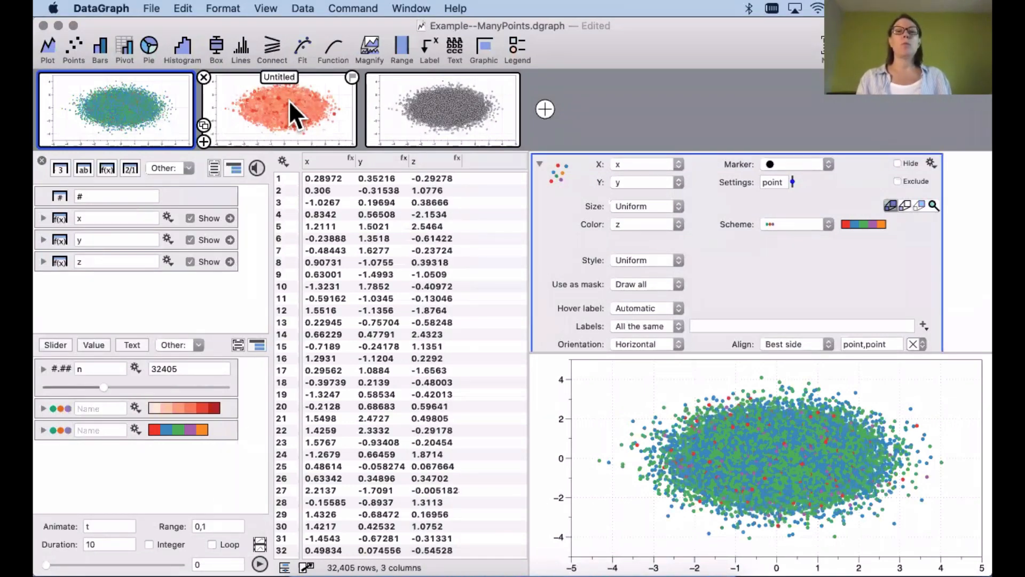
{"action": "left_click", "coordinate": [289, 100]}
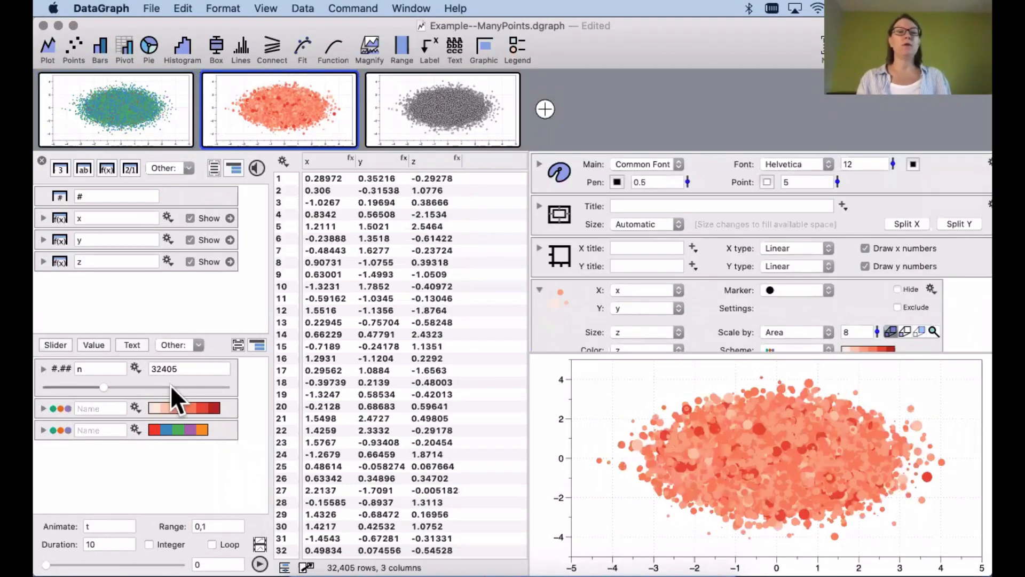
{"action": "left_click_drag", "start_coordinate": [109, 384], "coordinate": [158, 386]}
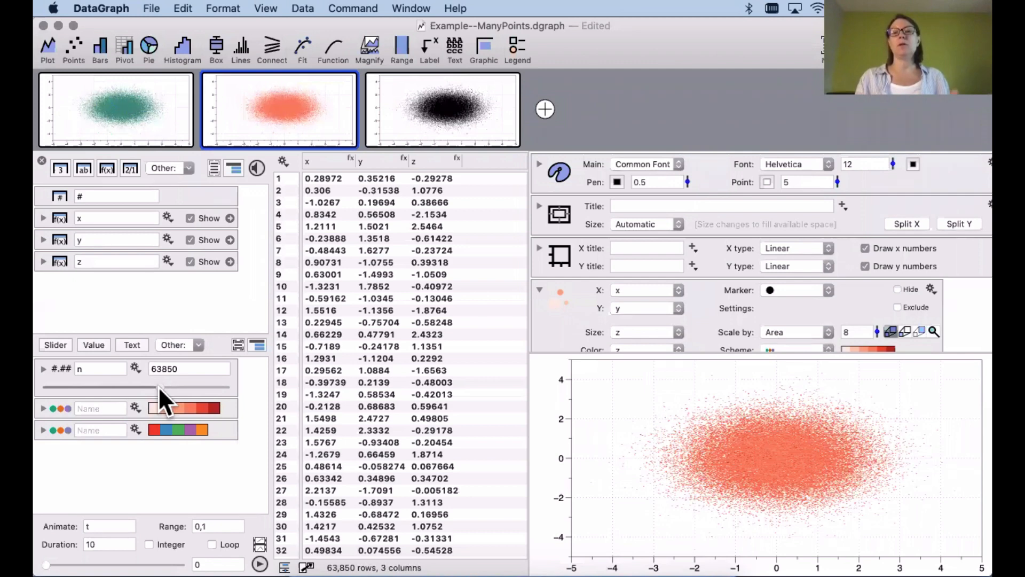
{"action": "left_click_drag", "start_coordinate": [156, 387], "coordinate": [158, 386]}
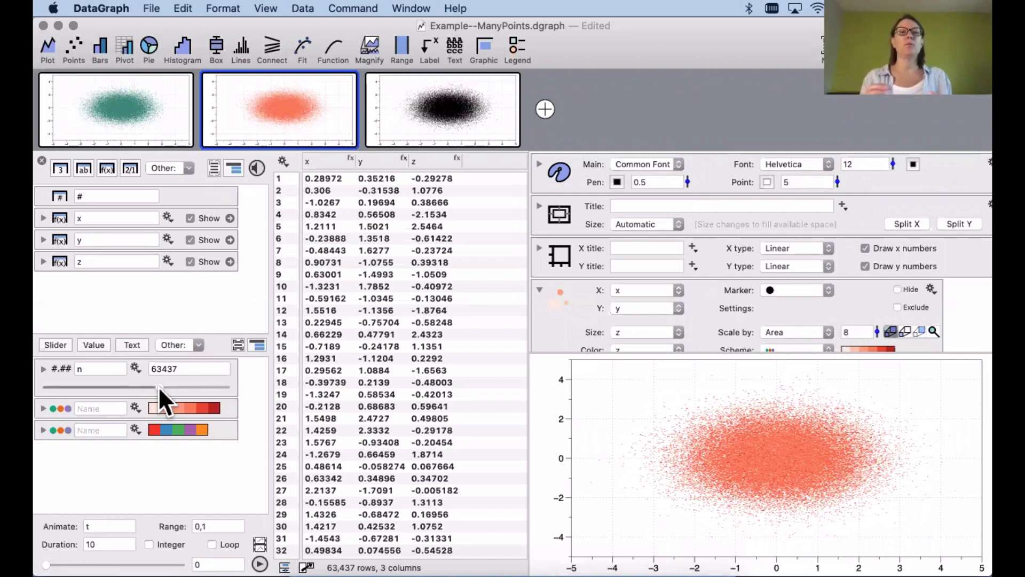
{"action": "left_click_drag", "start_coordinate": [154, 386], "coordinate": [95, 386]}
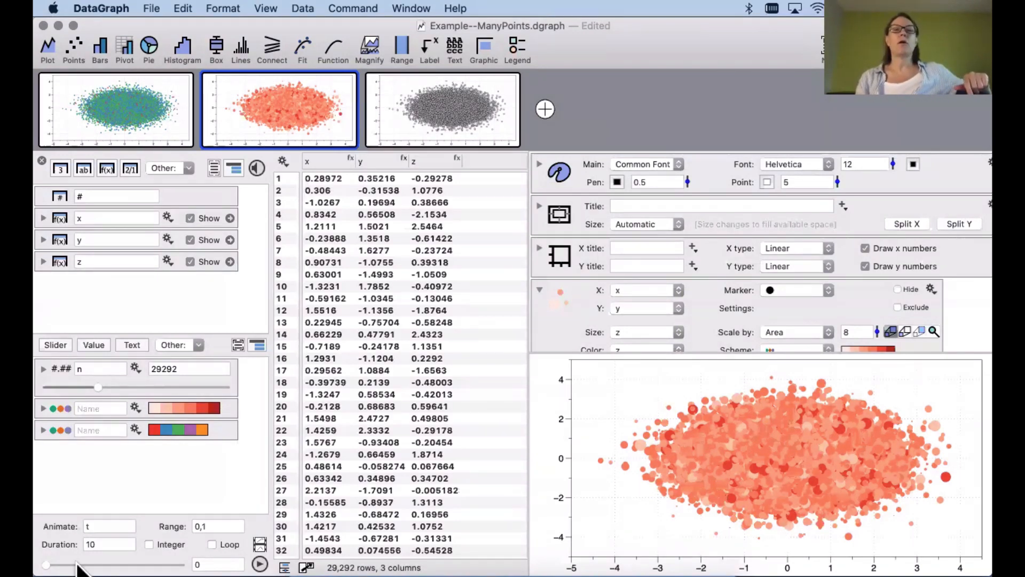
Collapse the red graph's Points command, add a Function command, and expand its settings to the empty f(x) expression
{"action": "left_click", "coordinate": [540, 289]}
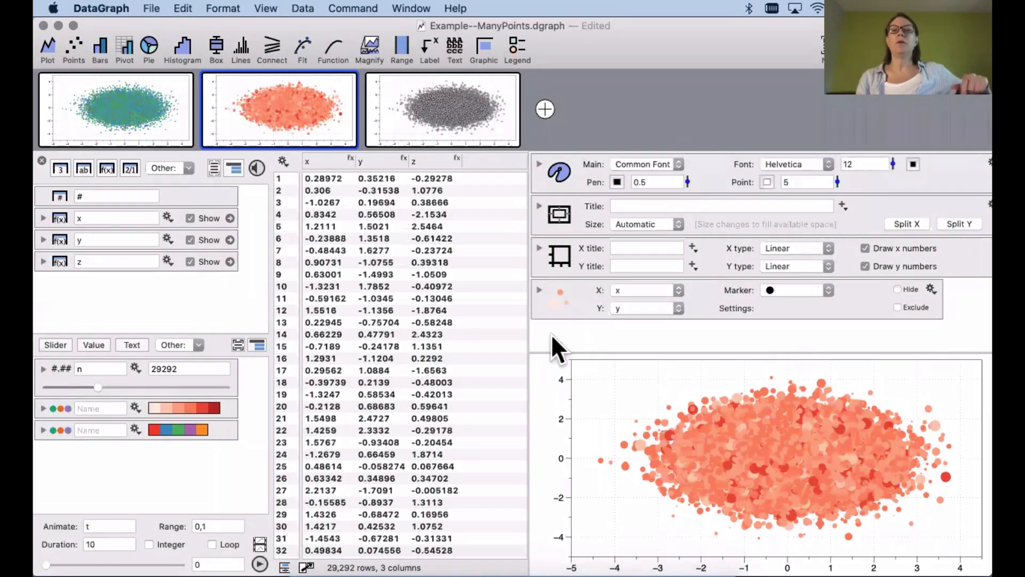
{"action": "left_click", "coordinate": [334, 49]}
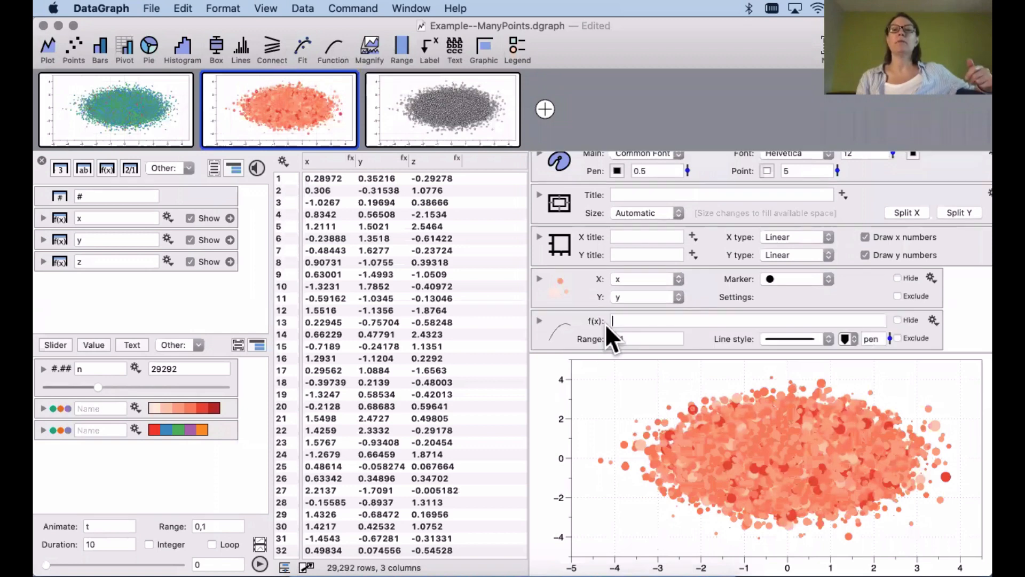
{"action": "left_click", "coordinate": [539, 320]}
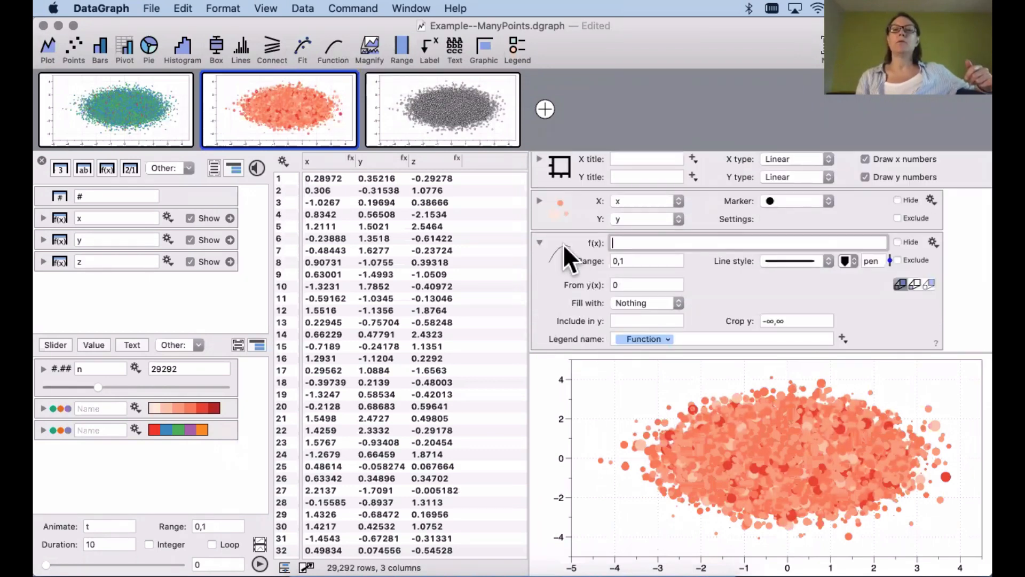
{"action": "left_click", "coordinate": [556, 278]}
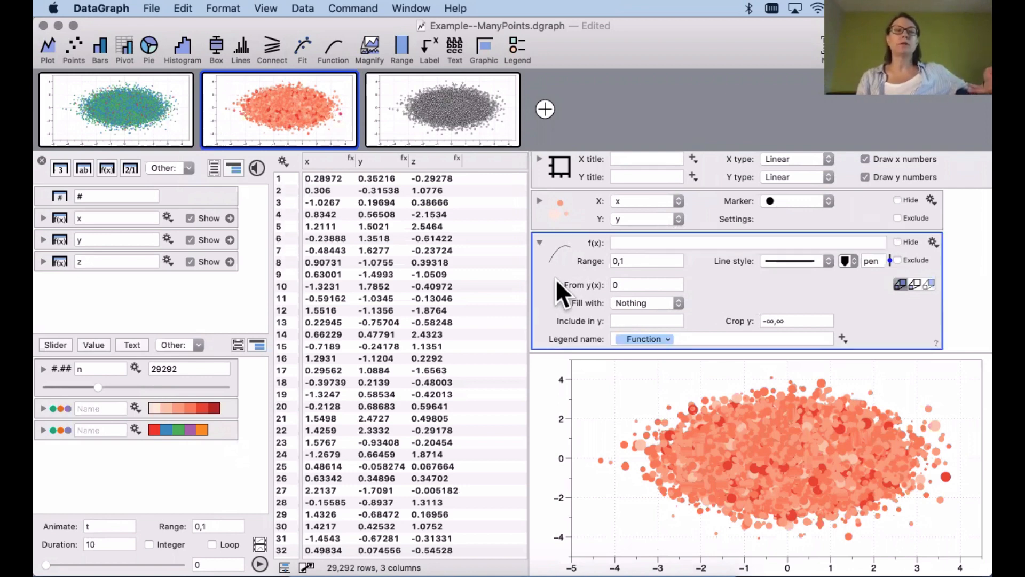
{"action": "left_click", "coordinate": [653, 243]}
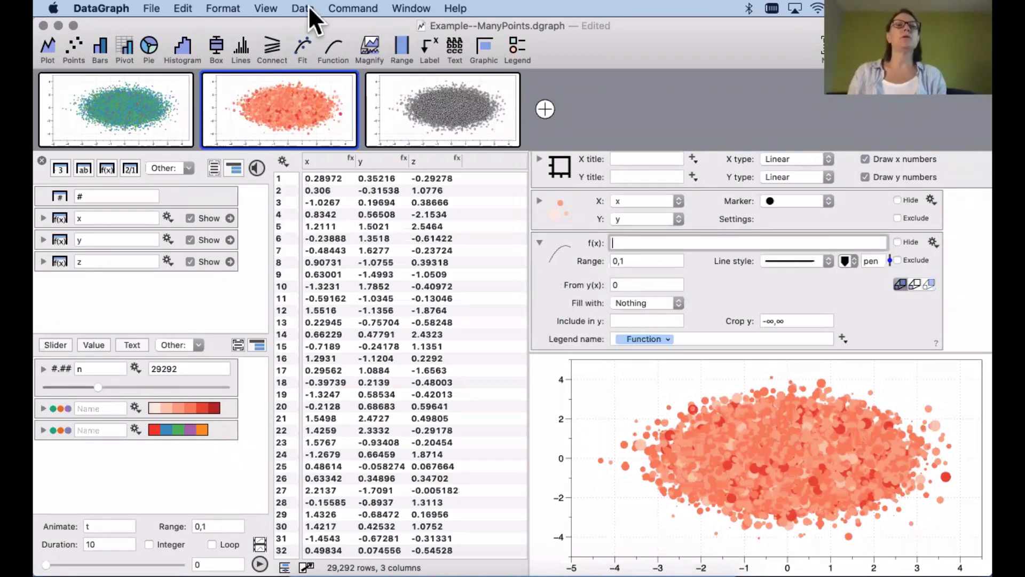
Add a Fit command to the red graph and expand its settings
{"action": "mouse_move", "coordinate": [383, 72]}
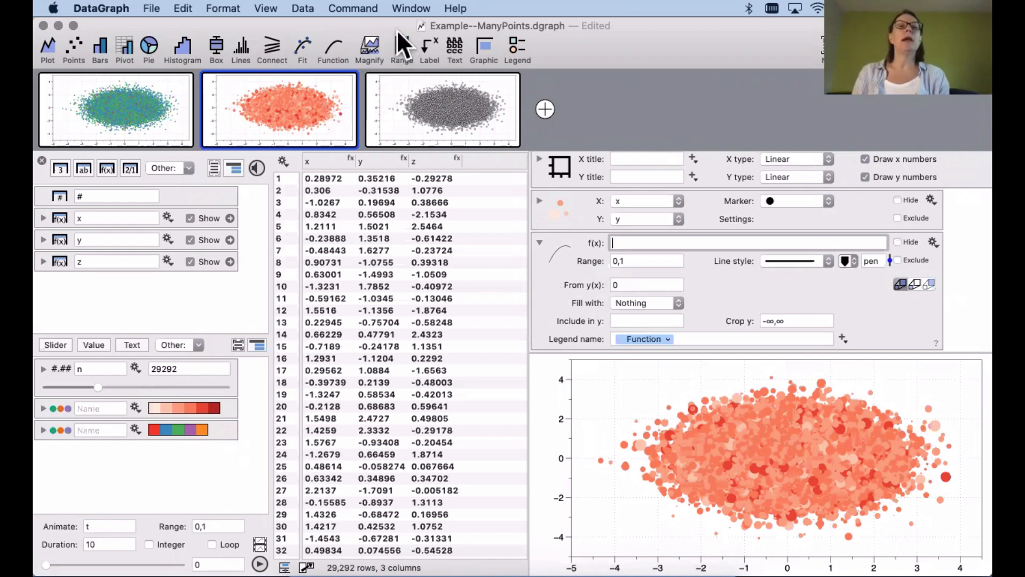
{"action": "left_click", "coordinate": [359, 8]}
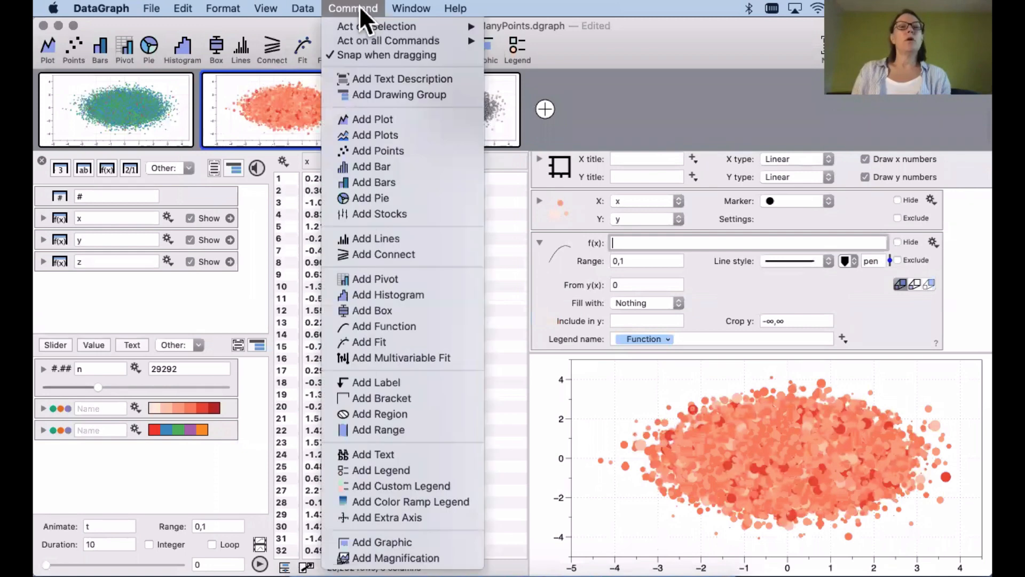
{"action": "left_click", "coordinate": [418, 342]}
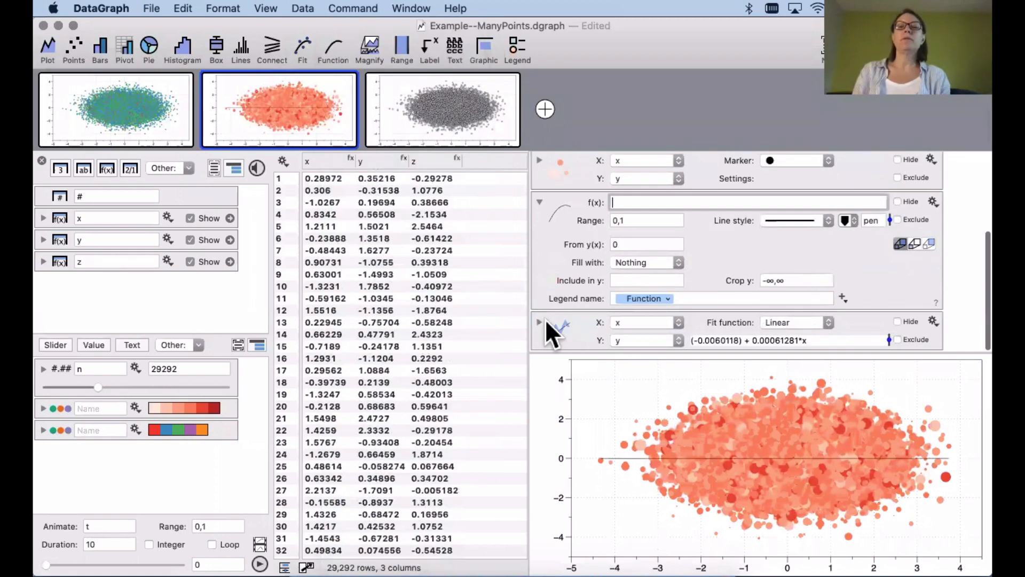
{"action": "left_click", "coordinate": [540, 321]}
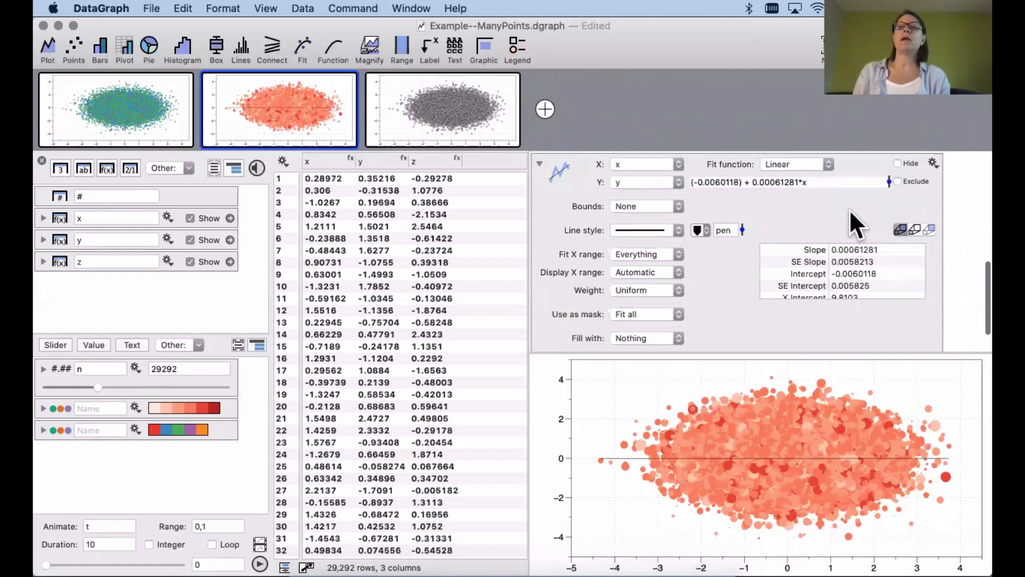
Change the fit function from Linear to Arbitrary and select its function form expression
{"action": "scroll", "coordinate": [850, 210], "scroll_direction": "up", "scroll_amount": 2}
{"action": "left_click", "coordinate": [828, 198]}
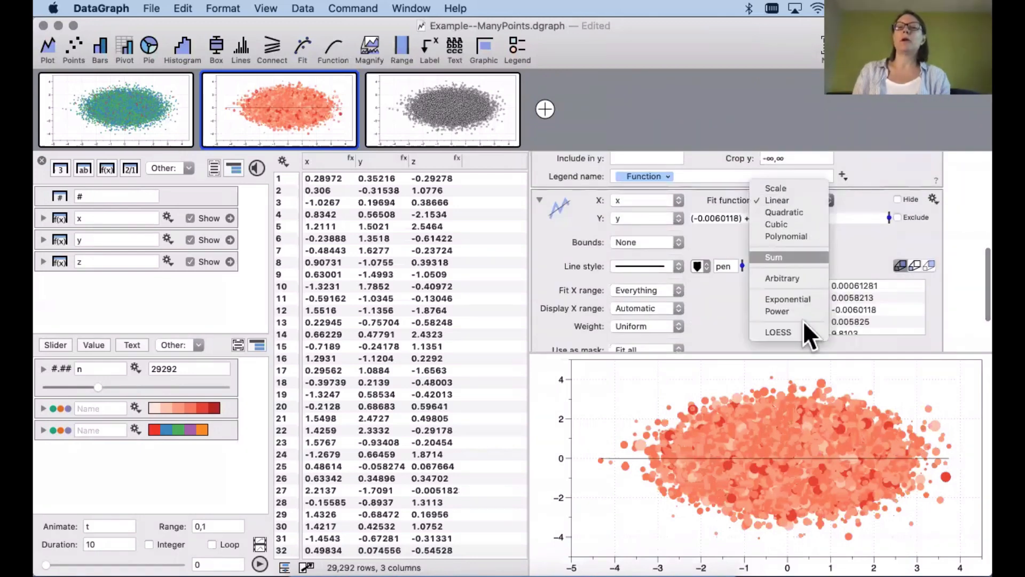
{"action": "left_click", "coordinate": [799, 277]}
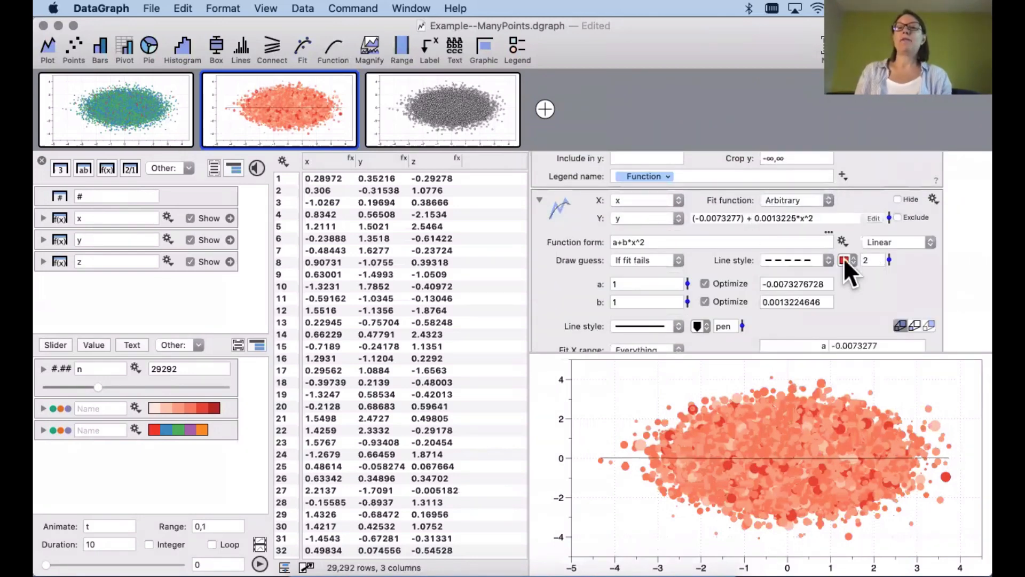
{"action": "left_click", "coordinate": [667, 243]}
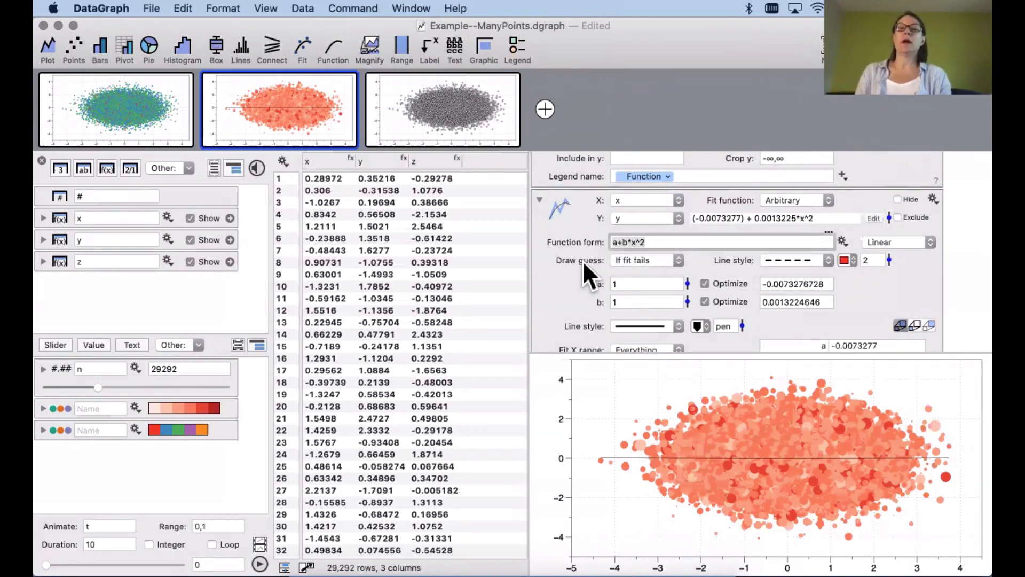
Examine the library of stored functions for the arbitrary fit, and compare the Fit settings with the Function command
{"action": "scroll", "coordinate": [579, 264], "scroll_direction": "up", "scroll_amount": 1}
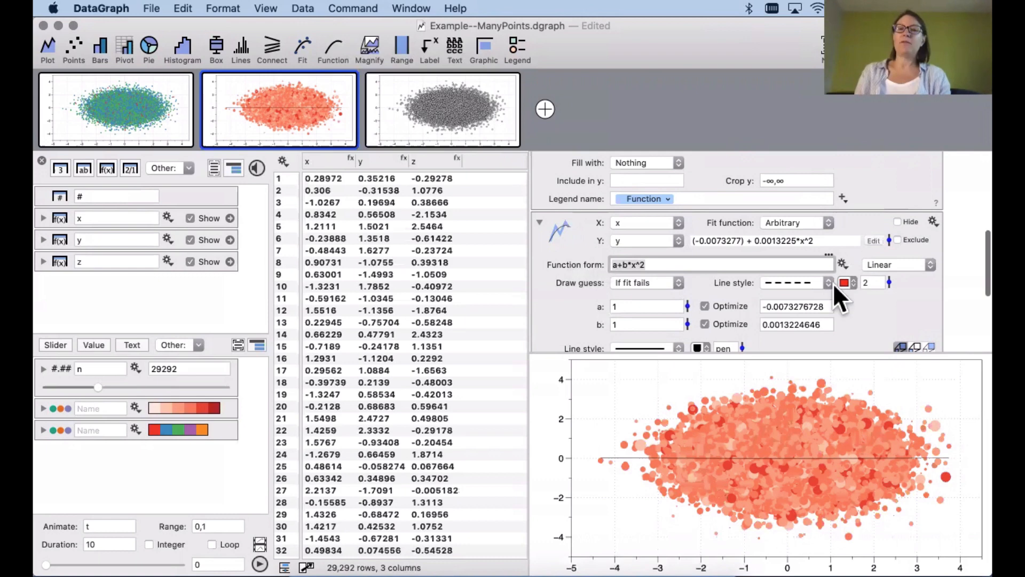
{"action": "left_click", "coordinate": [842, 262]}
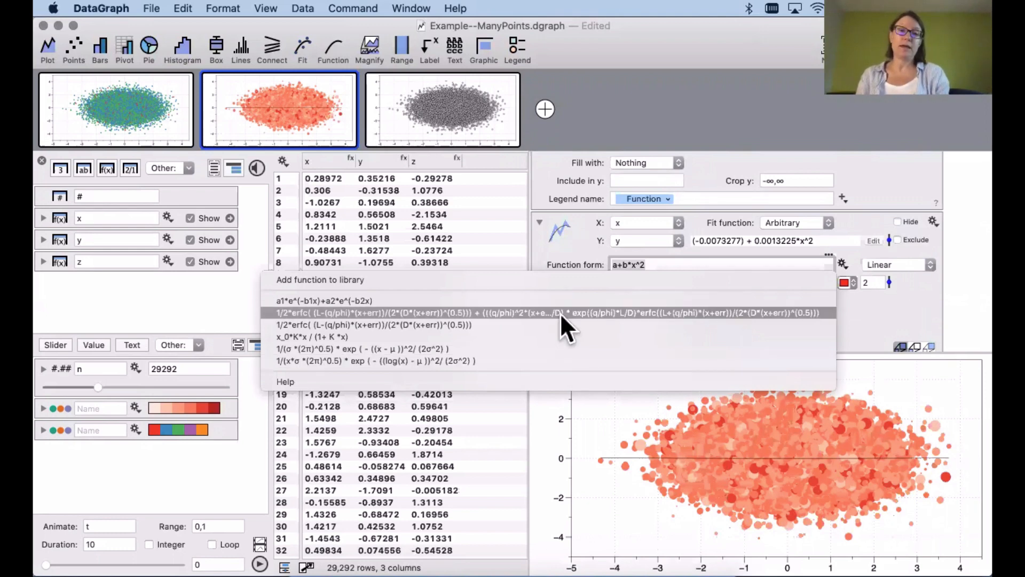
{"action": "left_click", "coordinate": [866, 265]}
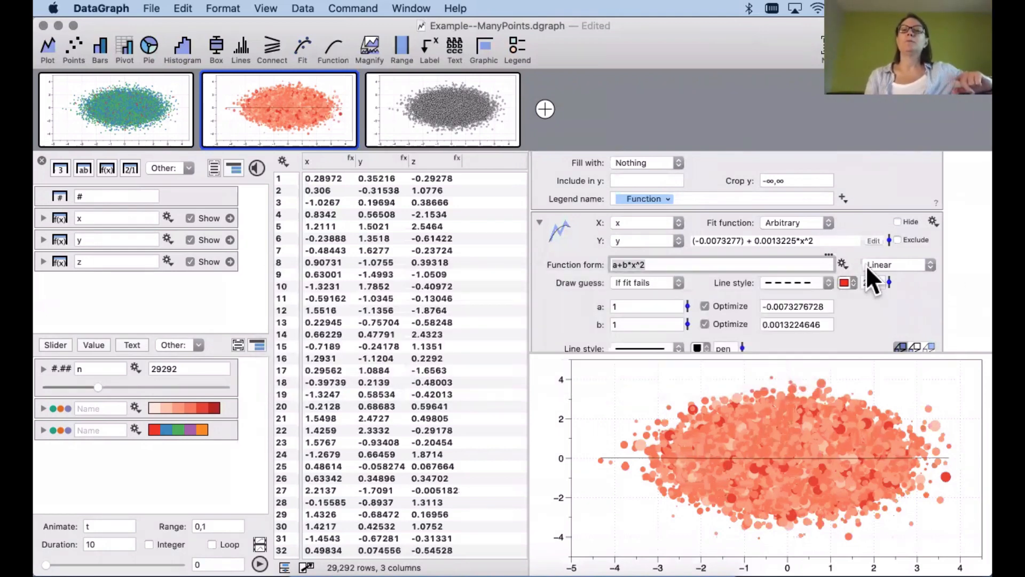
{"action": "scroll", "coordinate": [565, 310], "scroll_direction": "up", "scroll_amount": 3}
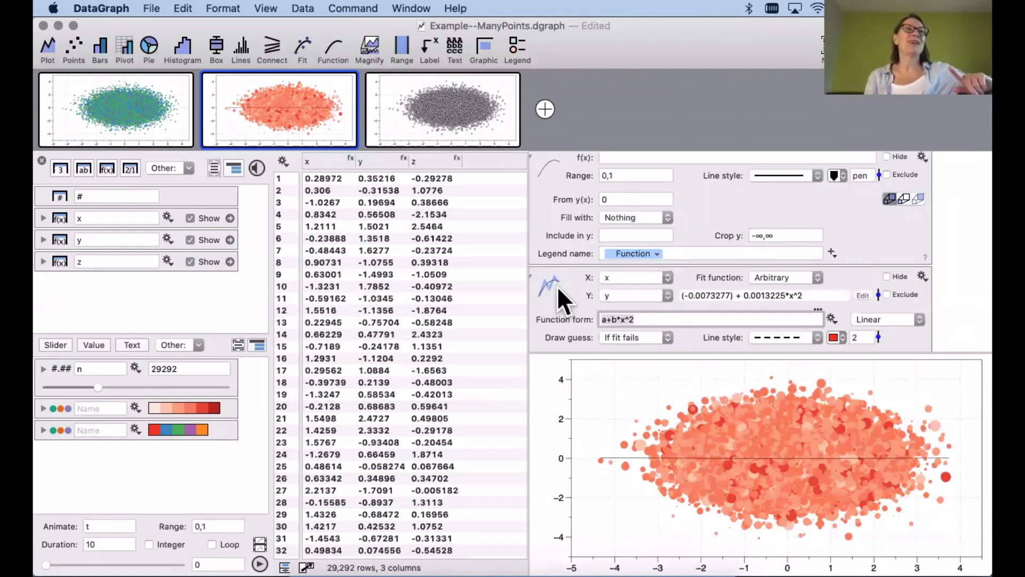
{"action": "scroll", "coordinate": [661, 312], "scroll_direction": "left", "scroll_amount": 1}
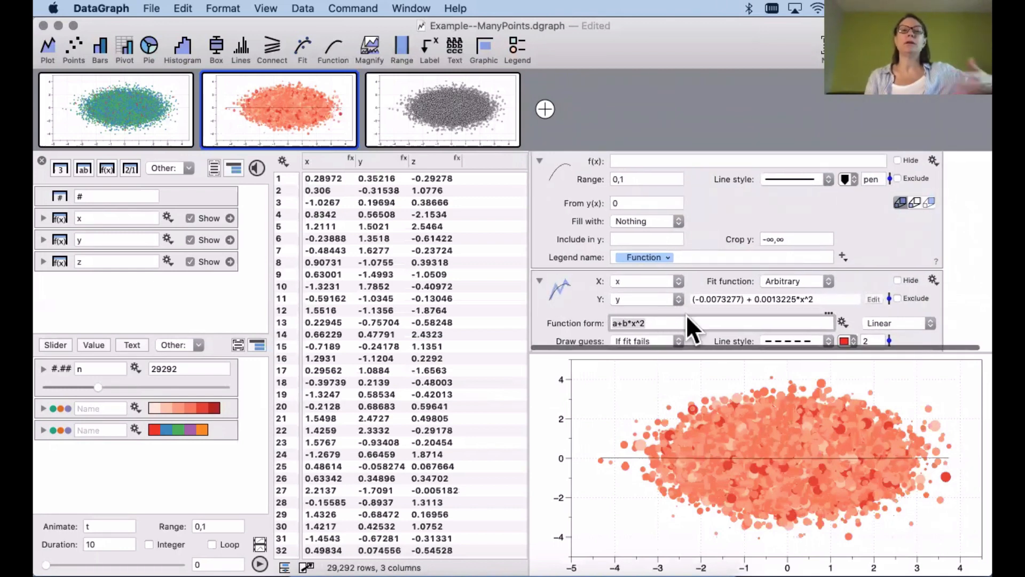
{"action": "scroll", "coordinate": [686, 314], "scroll_direction": "down", "scroll_amount": 3}
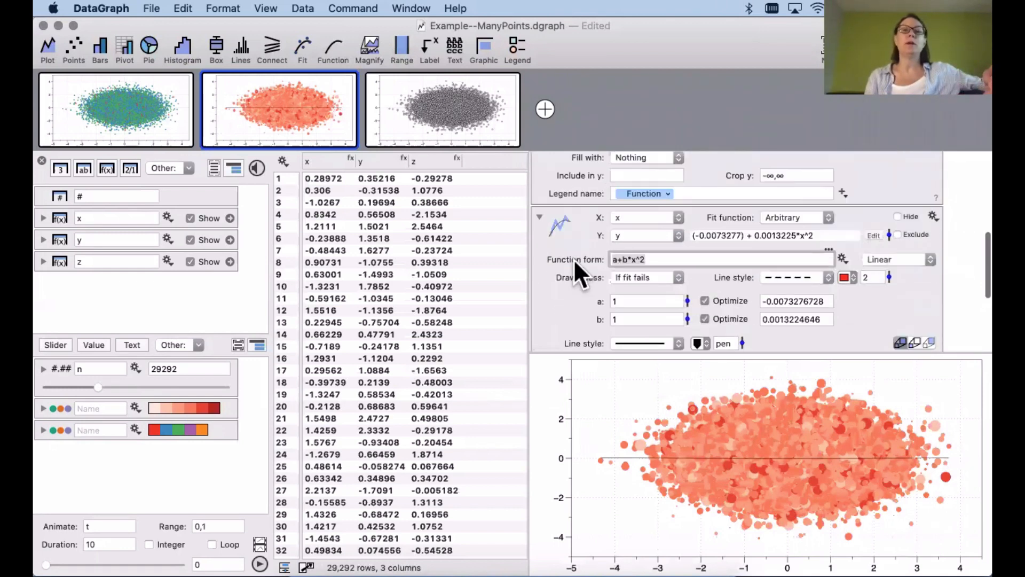
Delete the Fit command from the red graph
{"action": "left_click", "coordinate": [843, 258]}
{"action": "left_click", "coordinate": [553, 223]}
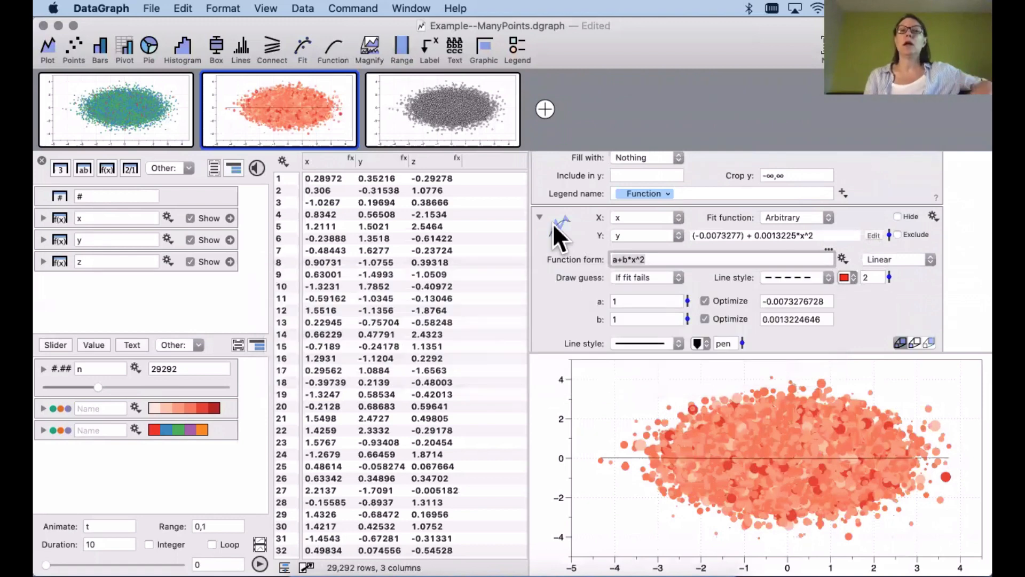
{"action": "key", "text": "Delete"}
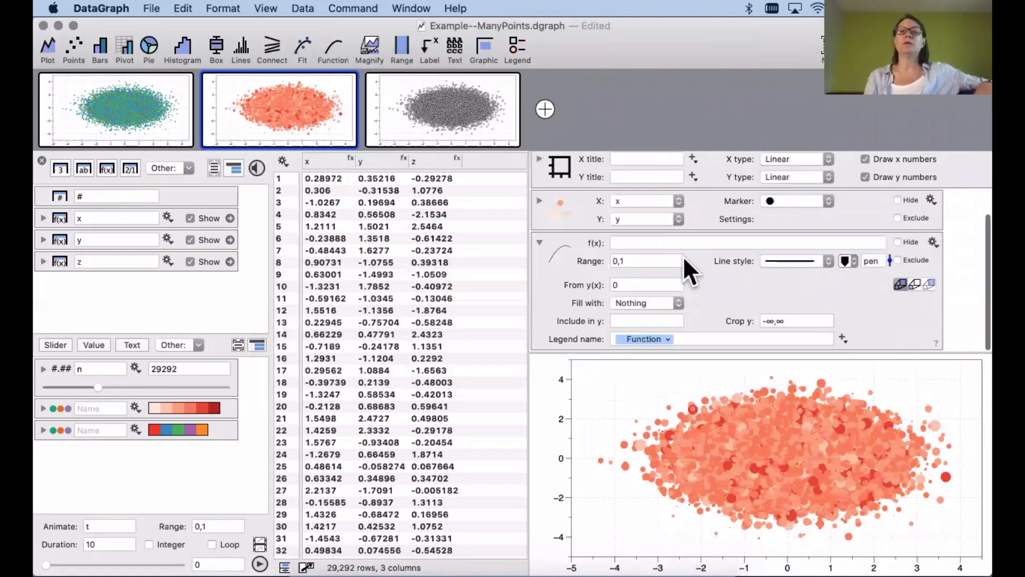
Define the Function command's f(x) expression as sin(x)
{"action": "left_click", "coordinate": [764, 275]}
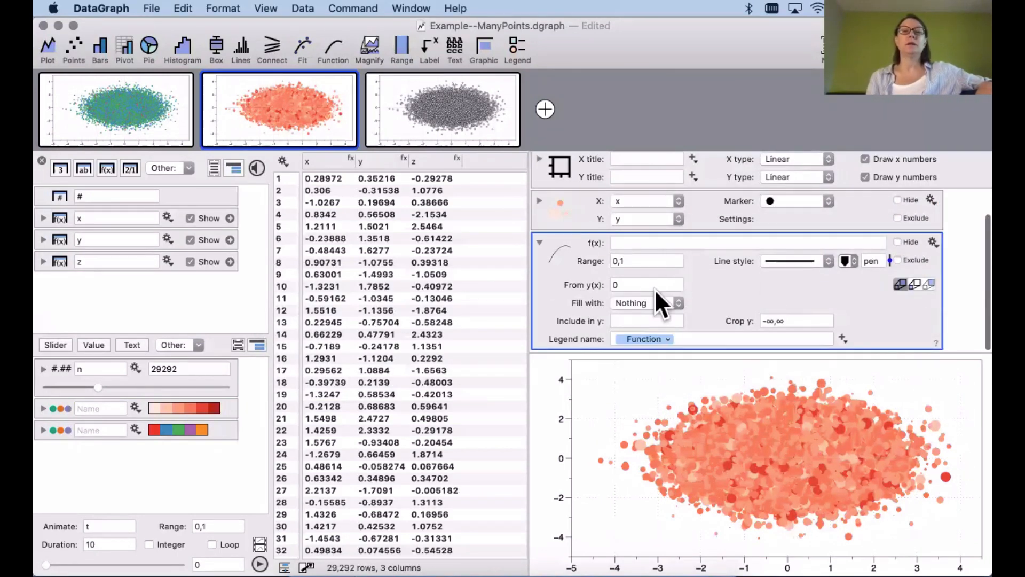
{"action": "left_click", "coordinate": [629, 242]}
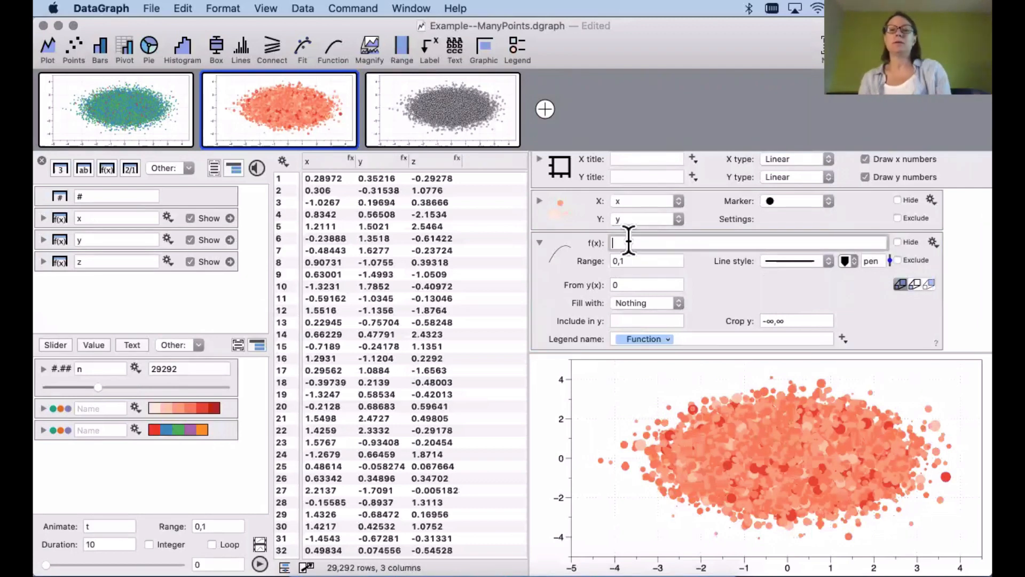
{"action": "type", "text": "sin("}
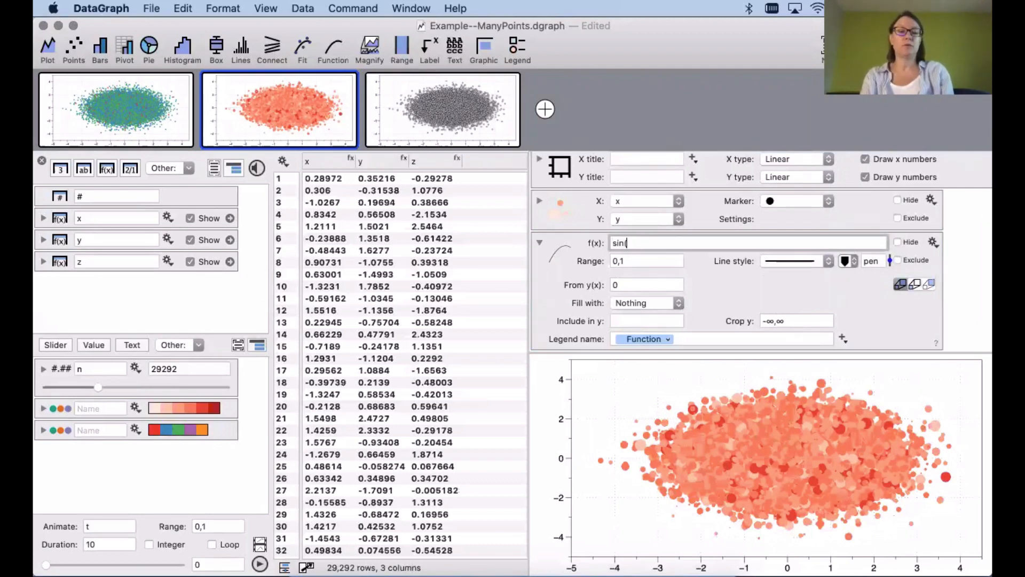
{"action": "type", "text": "x)"}
{"action": "key", "text": "Return"}
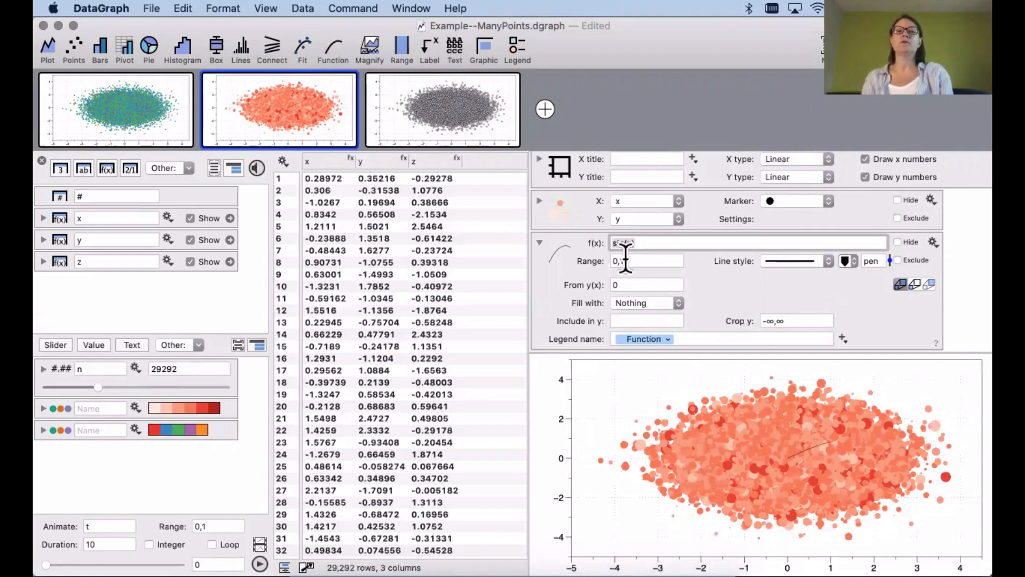
Set the sine function's range to -5,5 and thicken its line to 4
{"action": "key", "text": "Tab"}
{"action": "type", "text": "-5,5"}
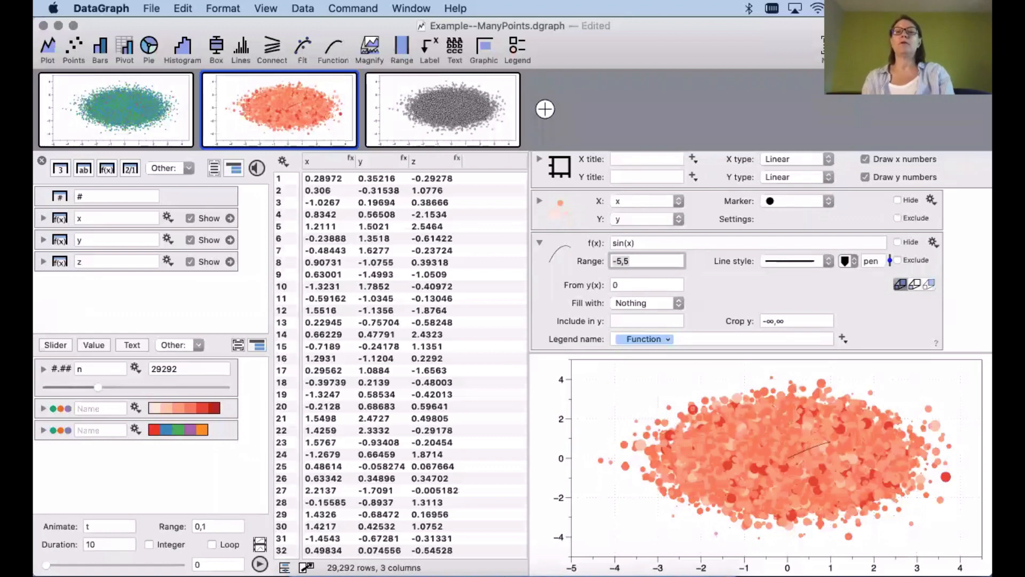
{"action": "key", "text": "Return"}
{"action": "left_click_drag", "start_coordinate": [886, 258], "coordinate": [883, 236]}
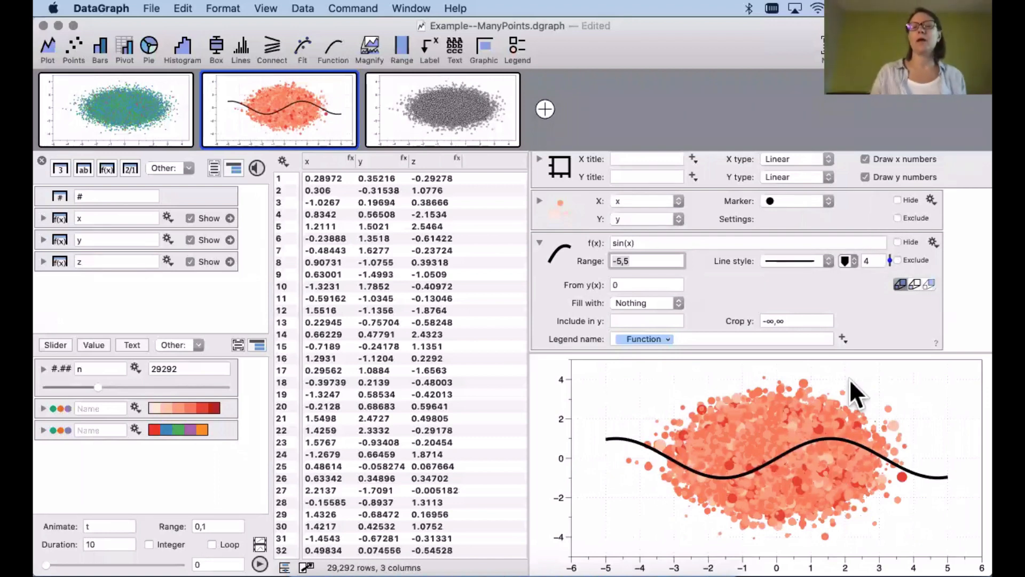
{"action": "left_click", "coordinate": [966, 298]}
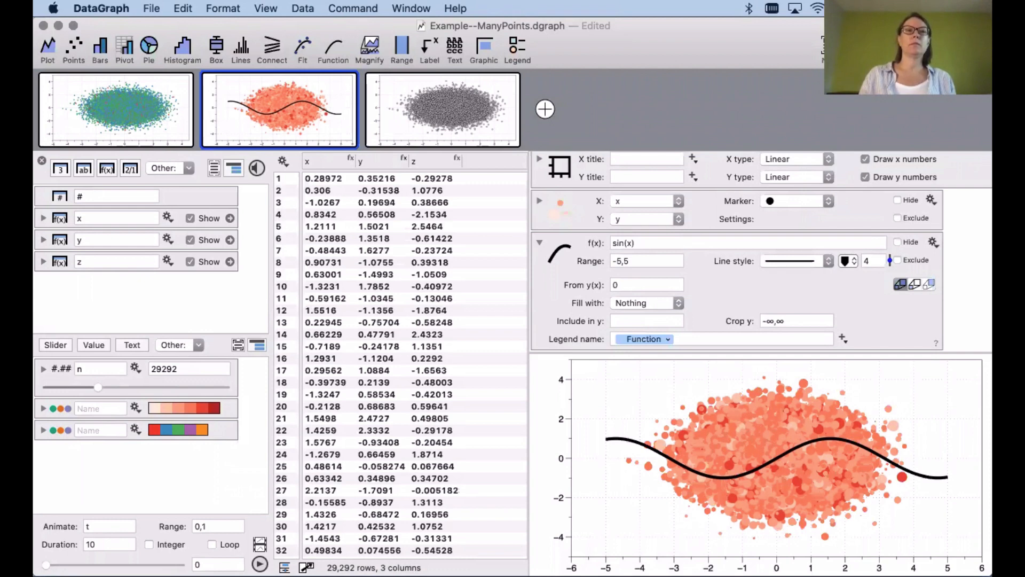
Leave the many-points example and open the example file Example--Custom-Points.dgraph
{"action": "left_click_drag", "start_coordinate": [211, 477], "coordinate": [34, 386]}
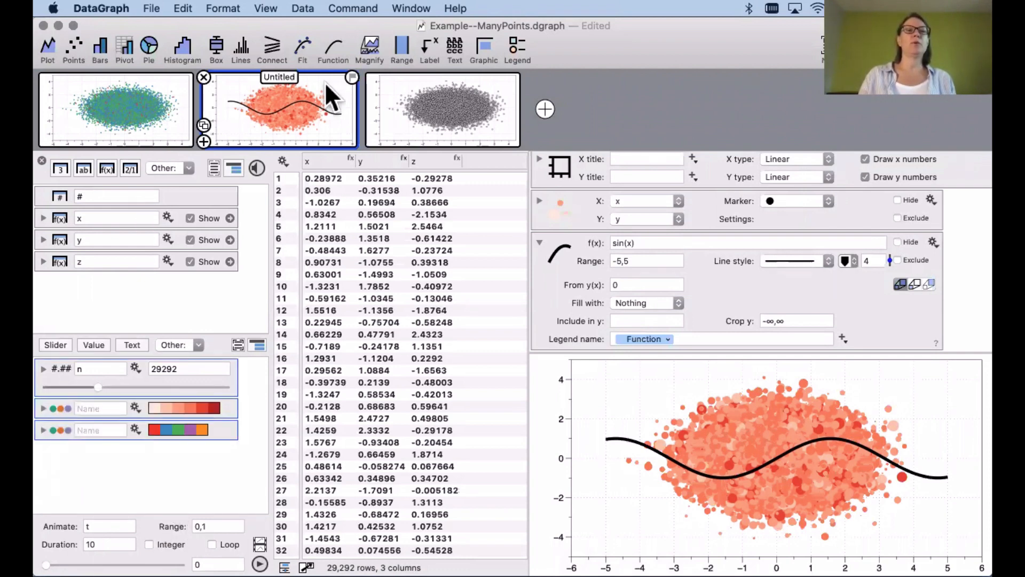
{"action": "left_click_drag", "start_coordinate": [305, 23], "coordinate": [0, 22]}
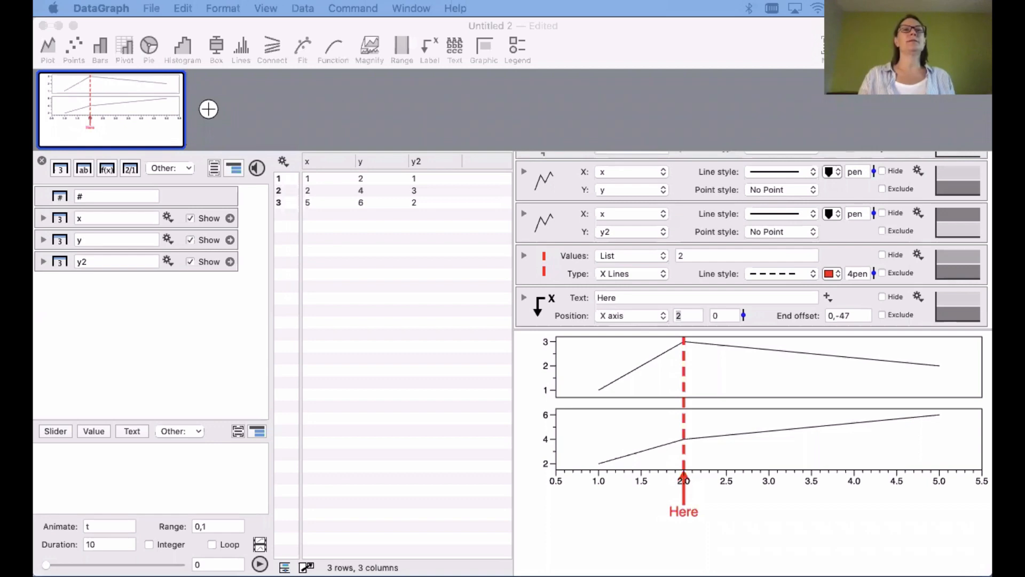
{"action": "left_click_drag", "start_coordinate": [211, 501], "coordinate": [376, 106]}
{"action": "double_click", "coordinate": [376, 106]}
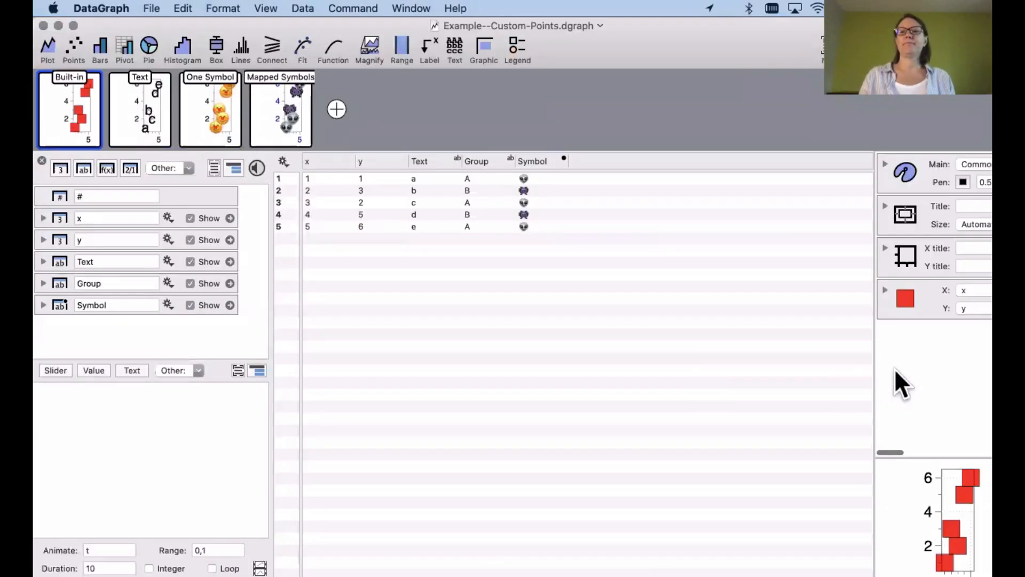
Widen and heighten the graph area so the drawing is larger and the Points command's settings fit fully
{"action": "left_click_drag", "start_coordinate": [872, 369], "coordinate": [639, 343]}
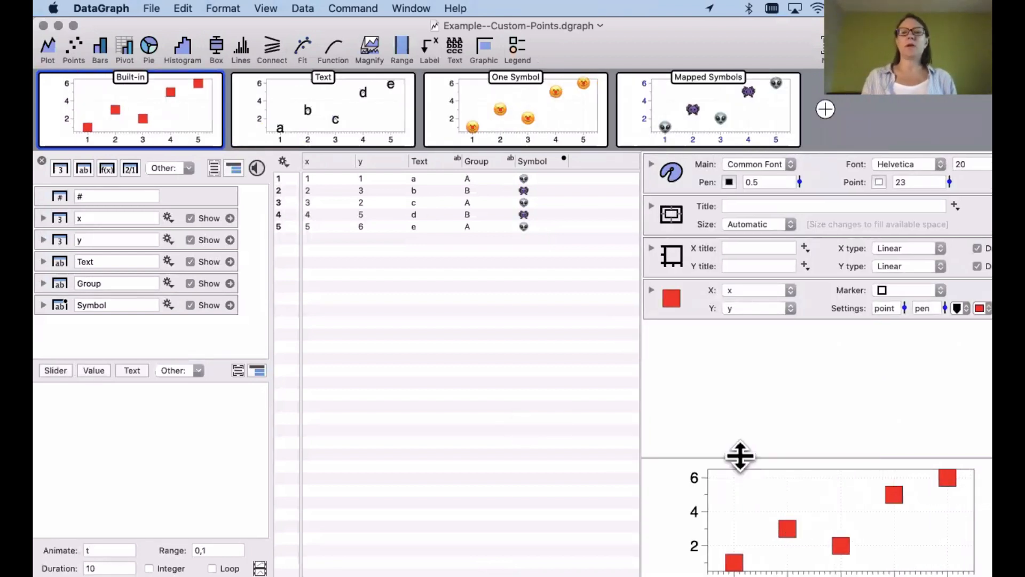
{"action": "left_click_drag", "start_coordinate": [740, 457], "coordinate": [735, 373]}
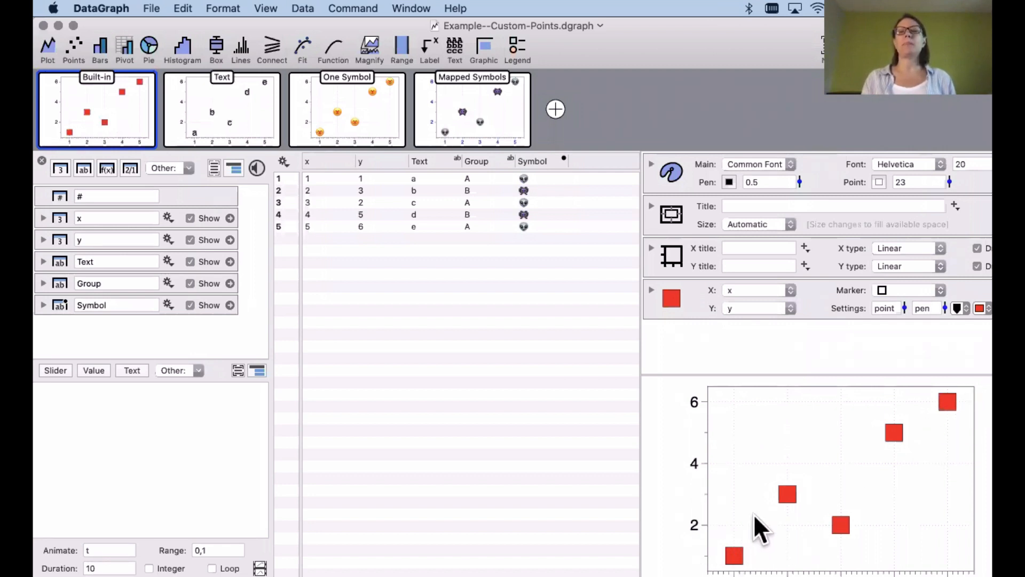
{"action": "left_click", "coordinate": [678, 294]}
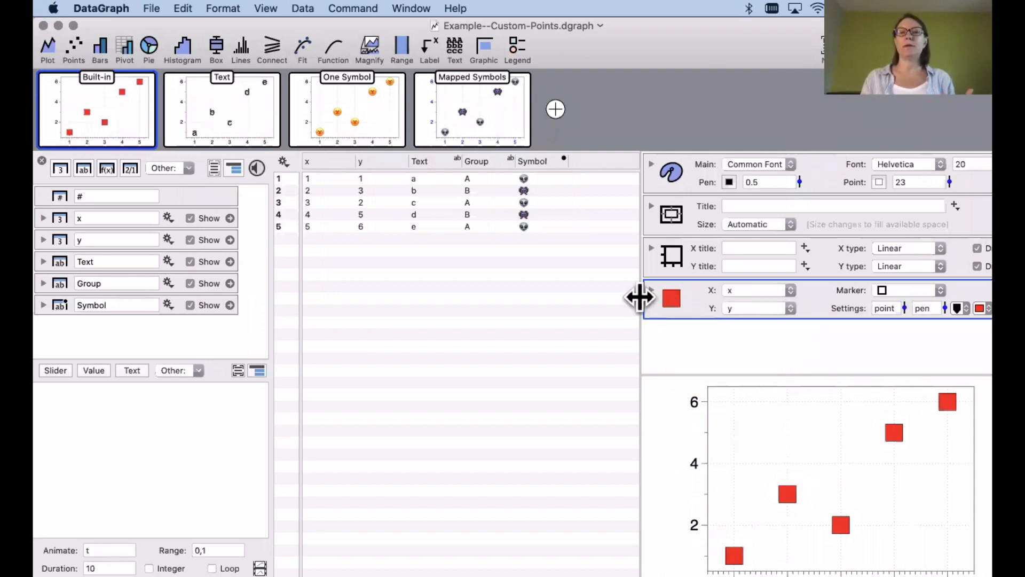
{"action": "left_click_drag", "start_coordinate": [639, 298], "coordinate": [566, 297]}
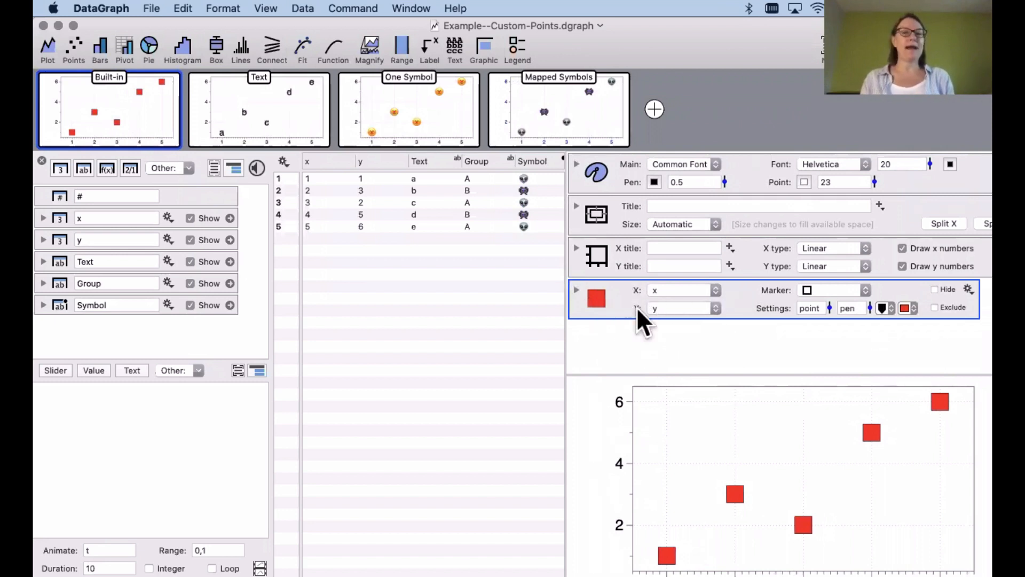
Try the solid square marker on the Built-in graph's points and undo the change
{"action": "left_click", "coordinate": [834, 290]}
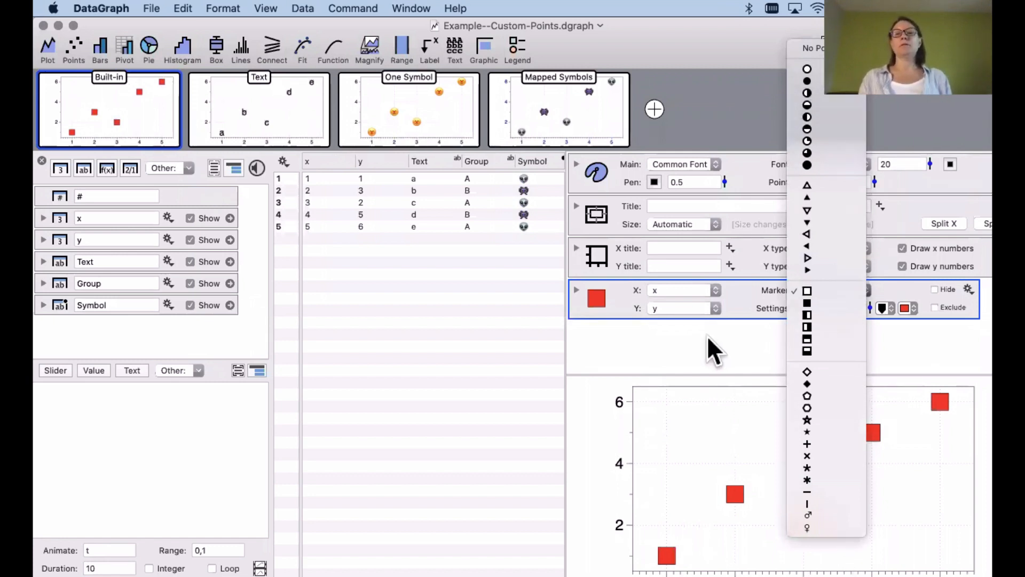
{"action": "left_click", "coordinate": [810, 302]}
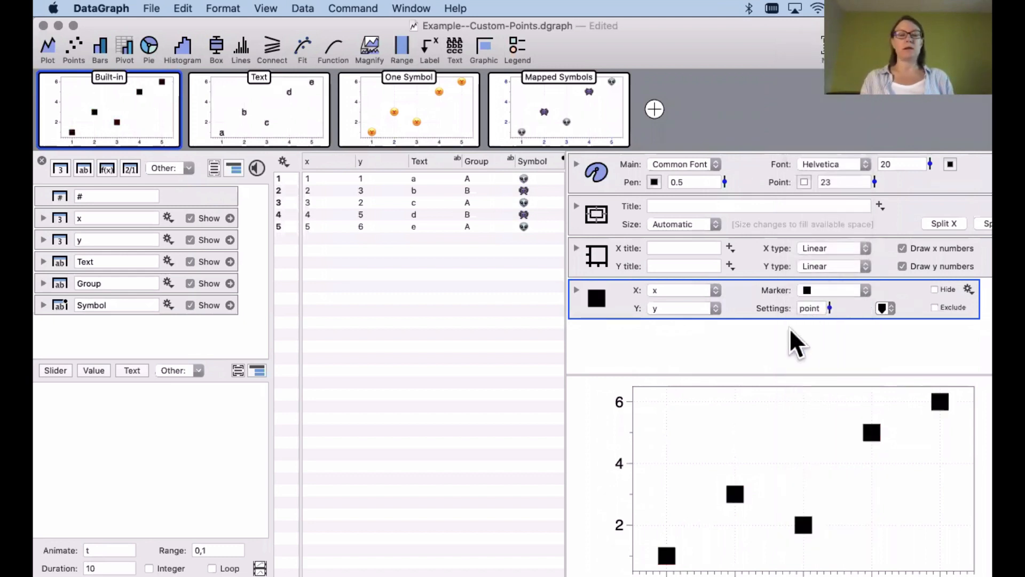
{"action": "key", "text": "super+z"}
{"action": "left_click", "coordinate": [684, 347]}
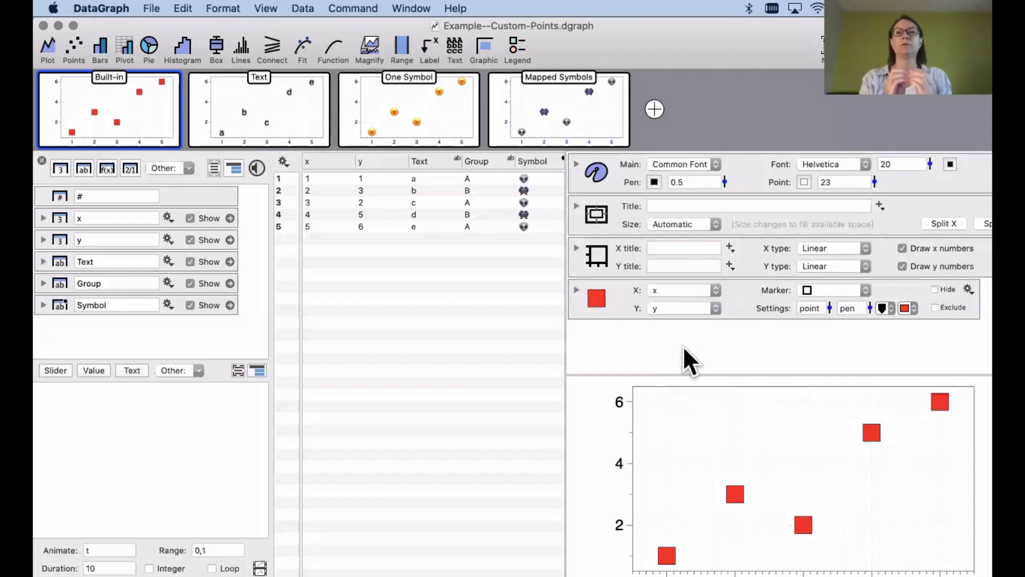
View the Text graph, then add a new graph and plot the x and y columns in it with a Points command
{"action": "left_click", "coordinate": [284, 104]}
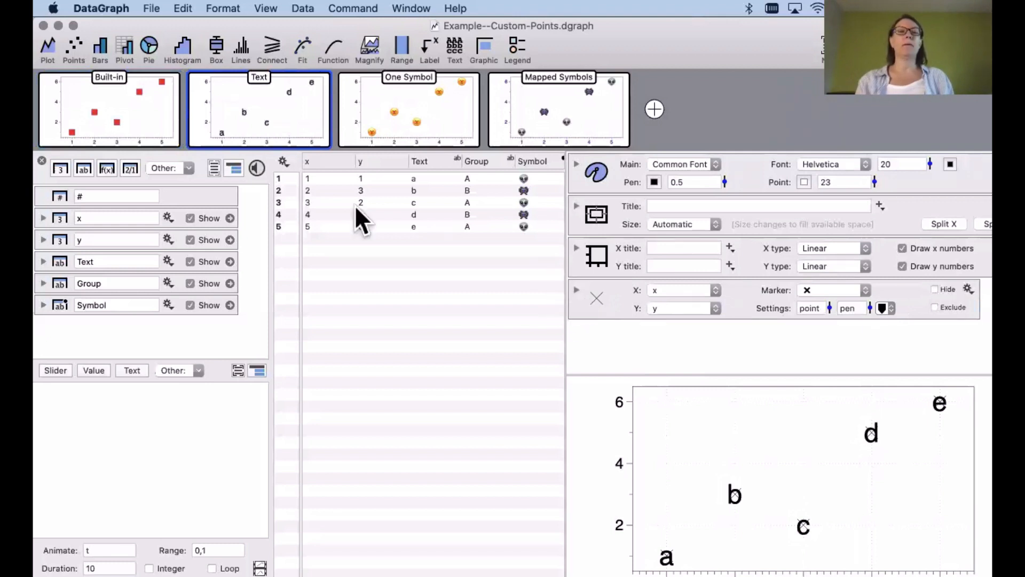
{"action": "left_click", "coordinate": [655, 109]}
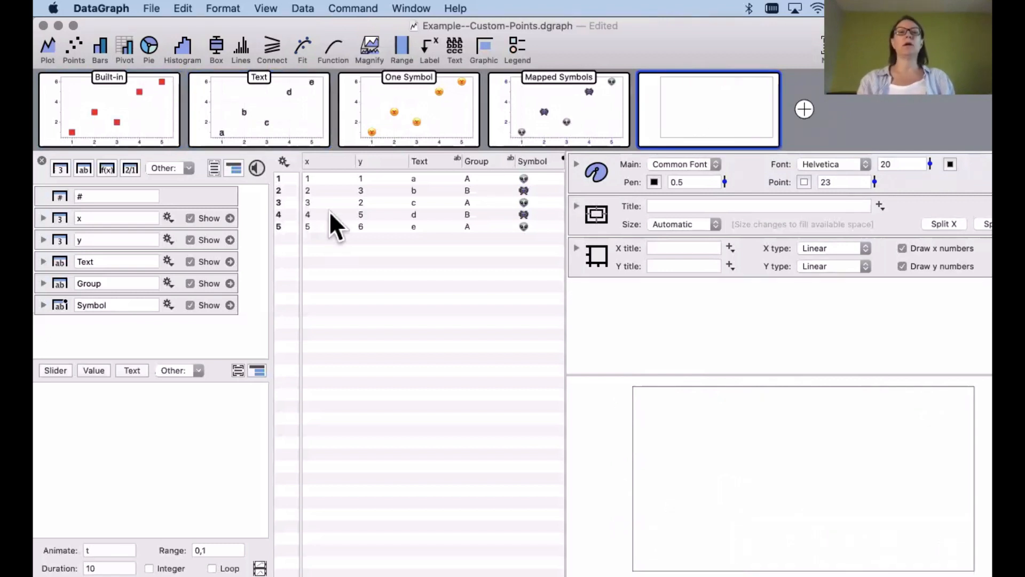
{"action": "left_click", "coordinate": [323, 161]}
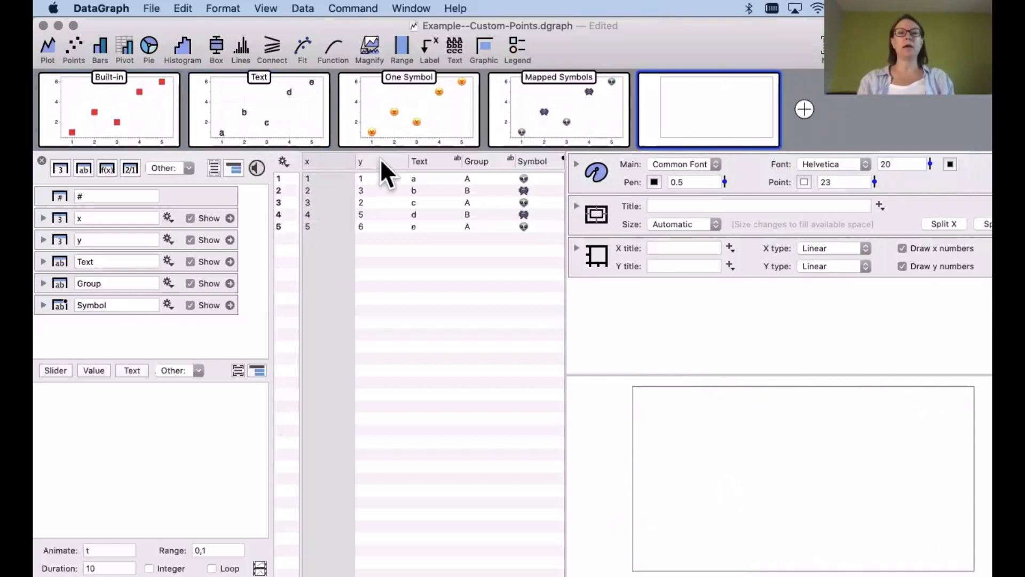
{"action": "left_click", "coordinate": [379, 163], "text": "shift"}
{"action": "mouse_move", "coordinate": [238, 92]}
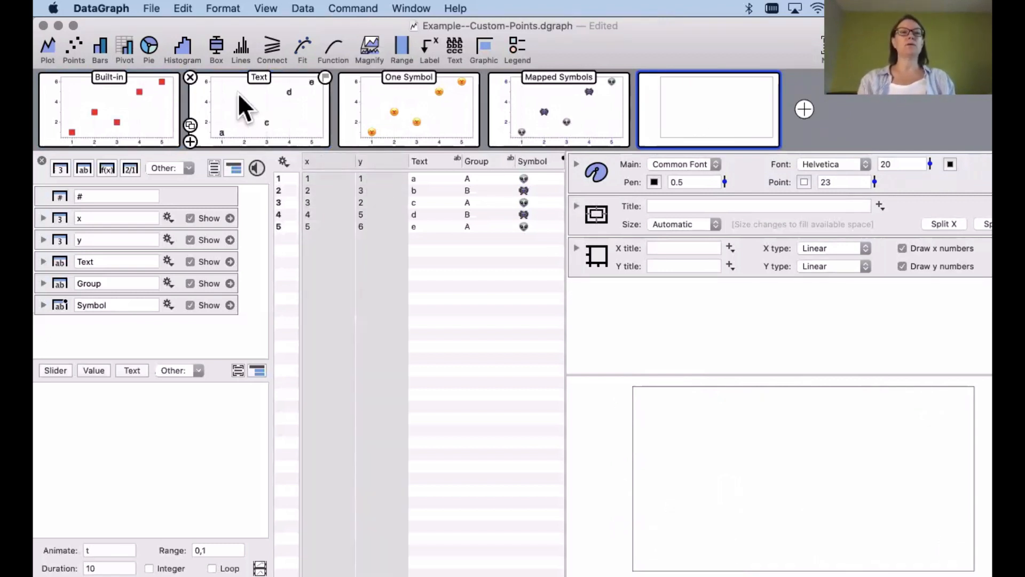
{"action": "left_click", "coordinate": [75, 47]}
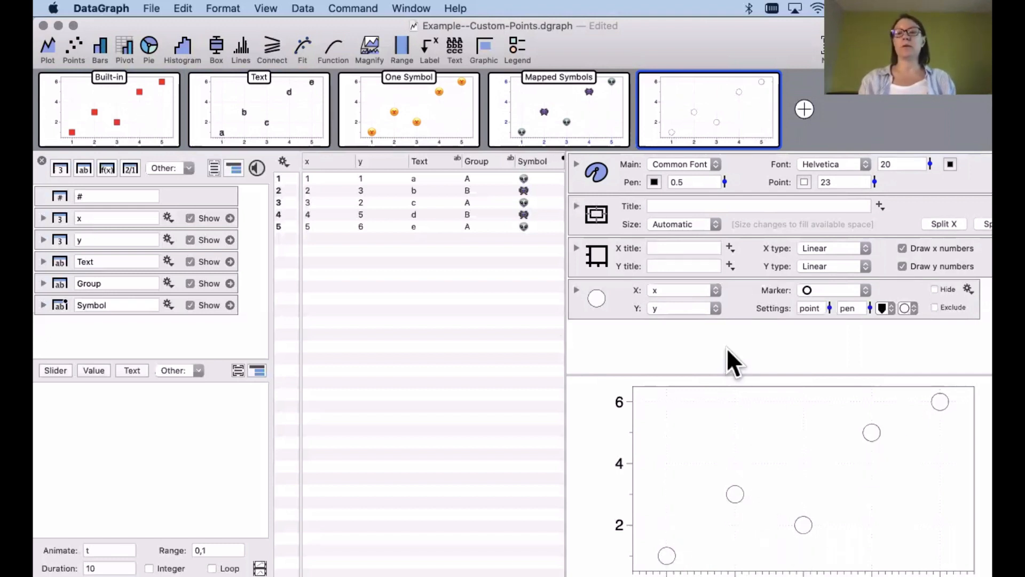
Expand the new Points command and examine its size, color, label and error settings
{"action": "left_click", "coordinate": [576, 289]}
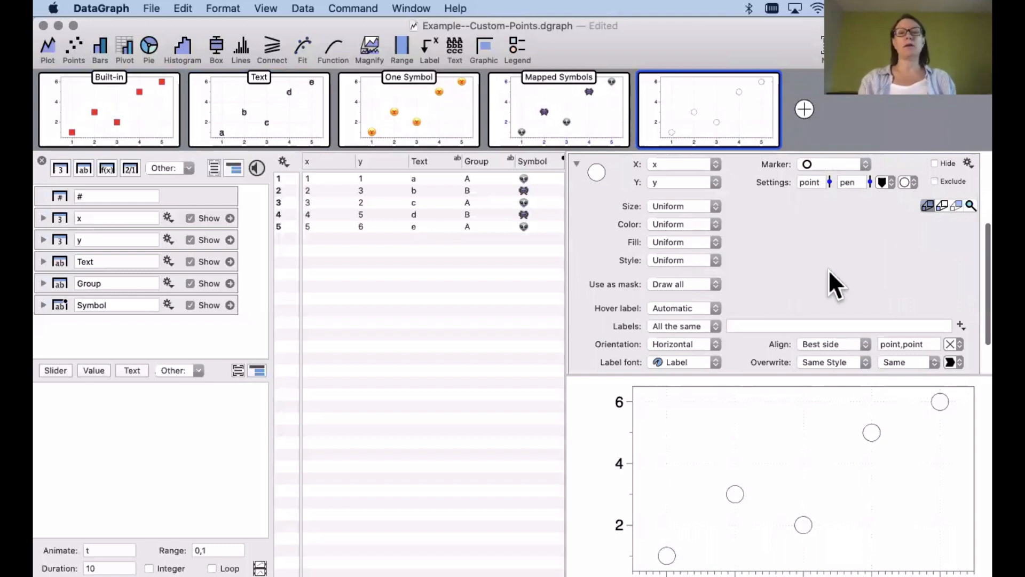
{"action": "scroll", "coordinate": [829, 271], "scroll_direction": "down", "scroll_amount": 2}
{"action": "scroll", "coordinate": [828, 269], "scroll_direction": "down", "scroll_amount": 1}
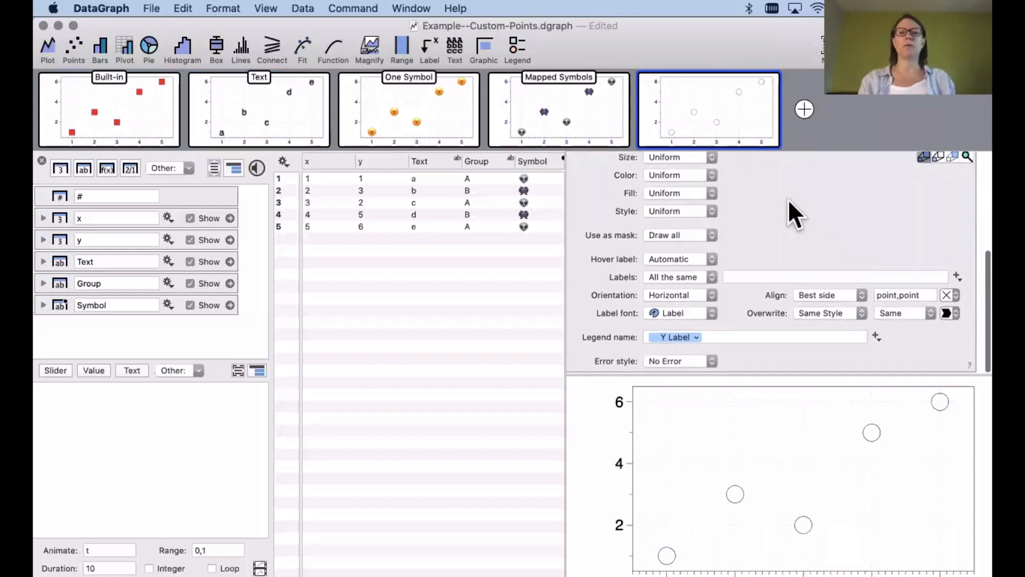
{"action": "scroll", "coordinate": [787, 199], "scroll_direction": "up", "scroll_amount": 1}
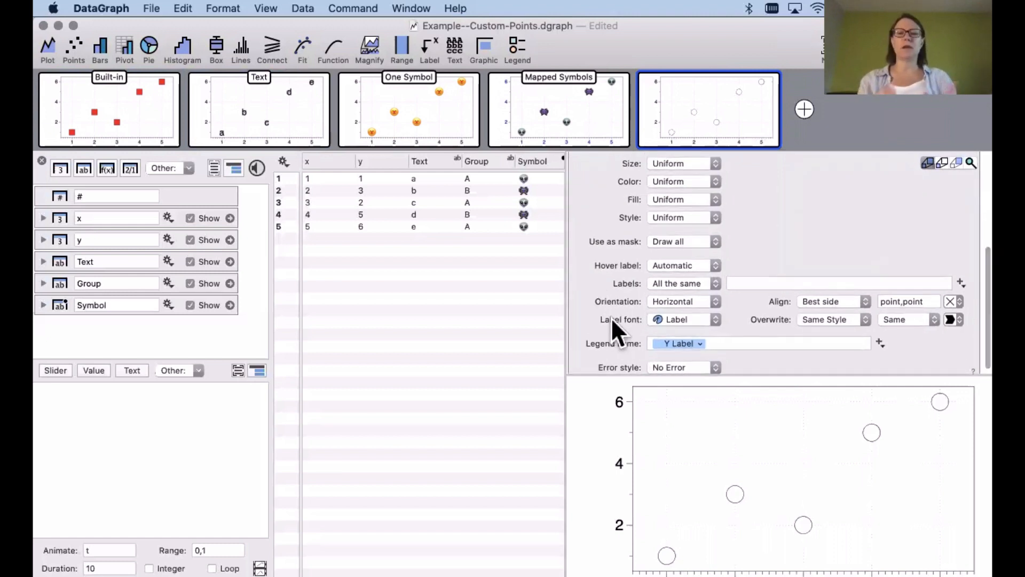
Hide the variable lists and switch to the layout with the data table above the graph, giving the graph more height
{"action": "left_click", "coordinate": [41, 160]}
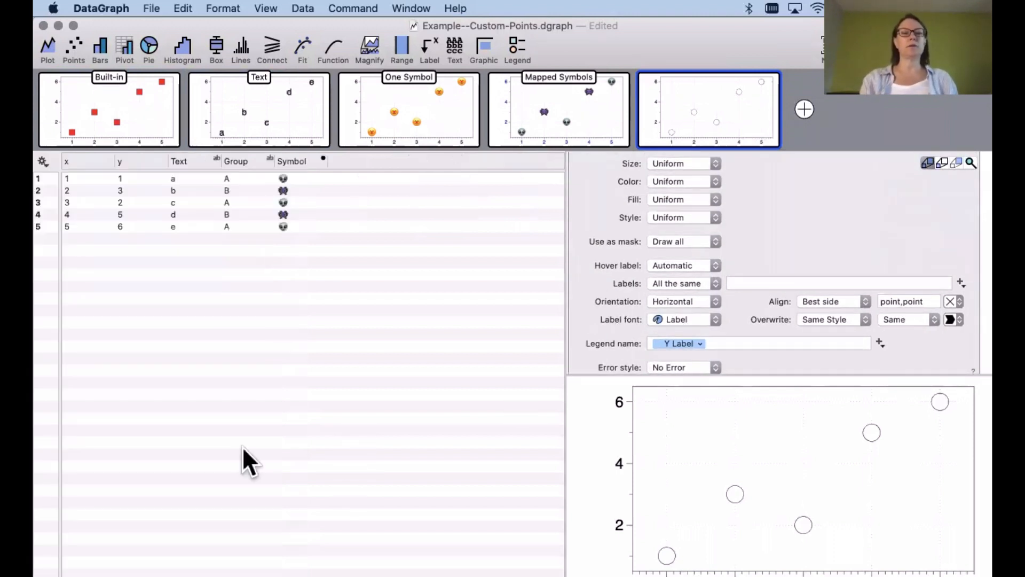
{"action": "left_click", "coordinate": [66, 566]}
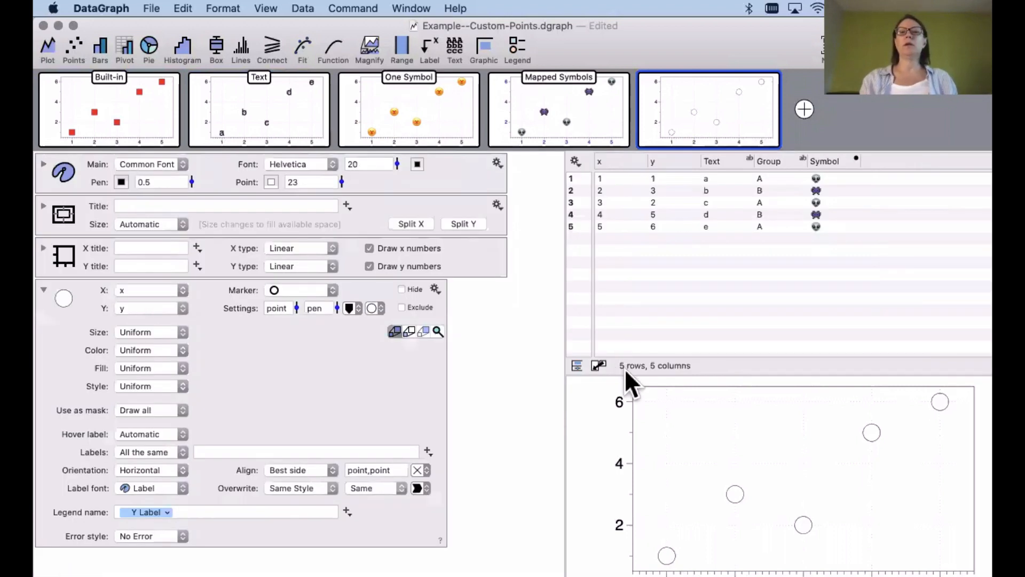
{"action": "left_click_drag", "start_coordinate": [622, 371], "coordinate": [698, 229]}
{"action": "left_click", "coordinate": [280, 352]}
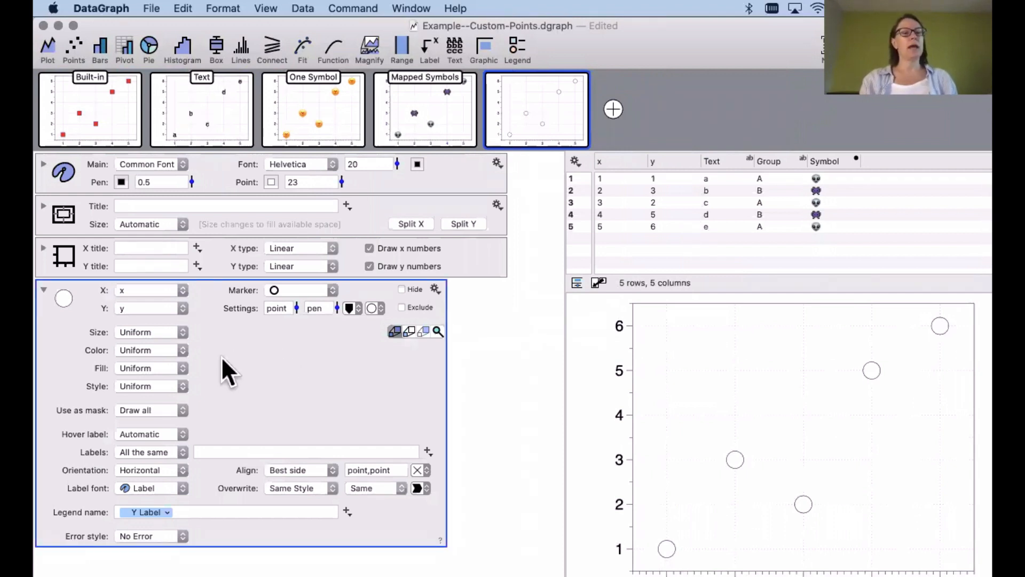
Label all points in the new graph with the same text, a
{"action": "left_click", "coordinate": [213, 453]}
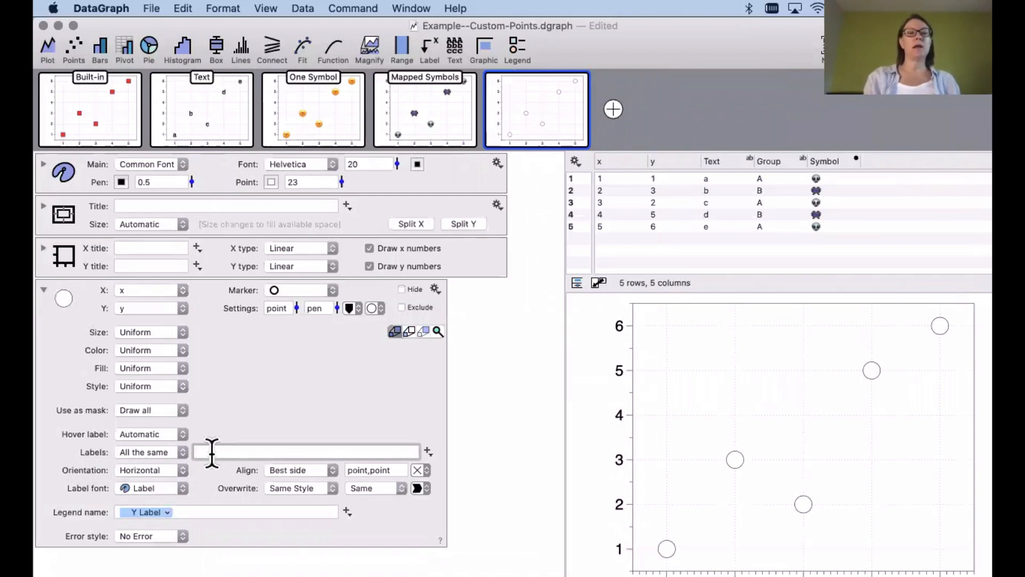
{"action": "type", "text": "a"}
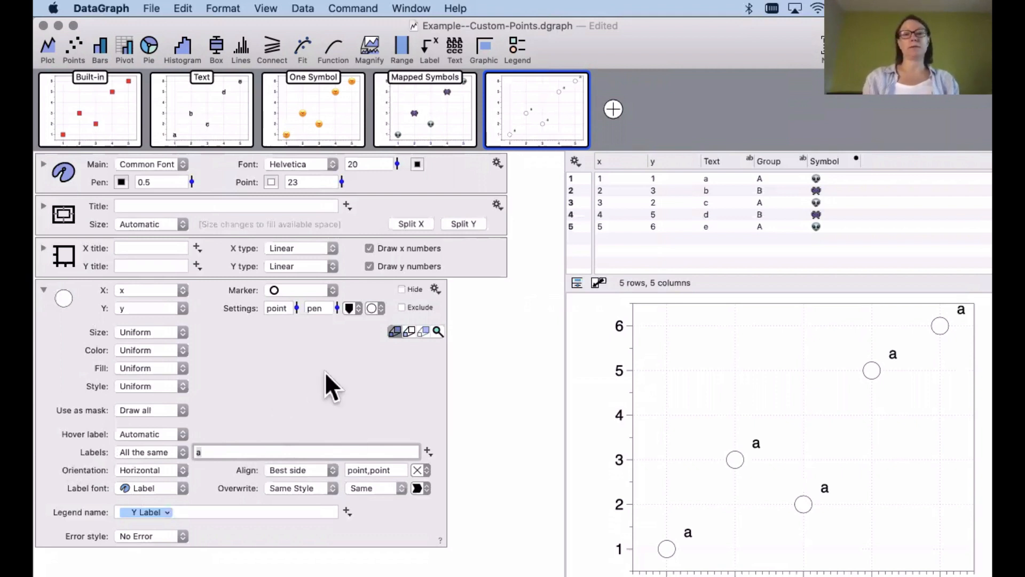
{"action": "left_click", "coordinate": [414, 433]}
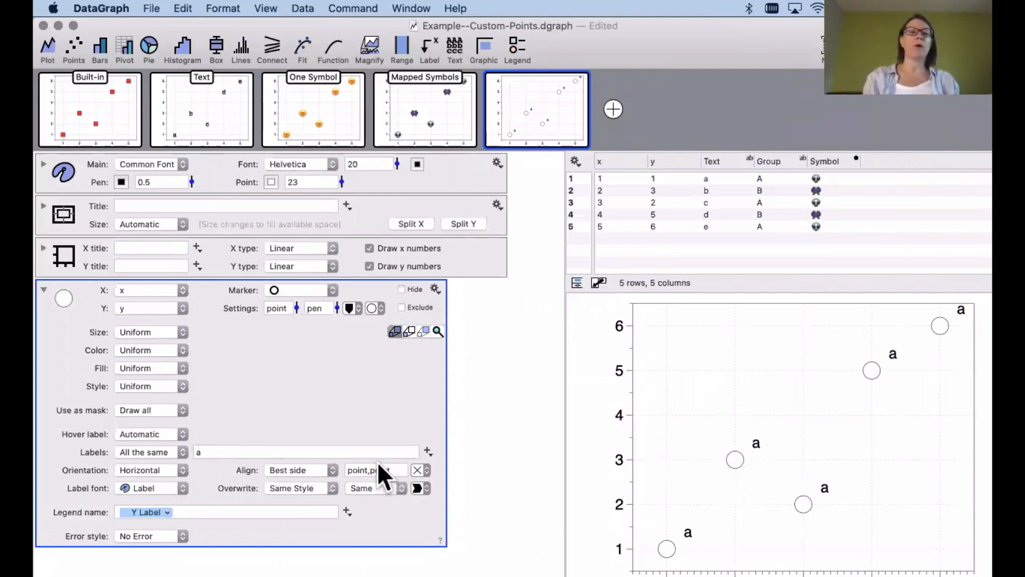
Set the alignment of the new graph's point labels to Center & Center
{"action": "left_click", "coordinate": [296, 468]}
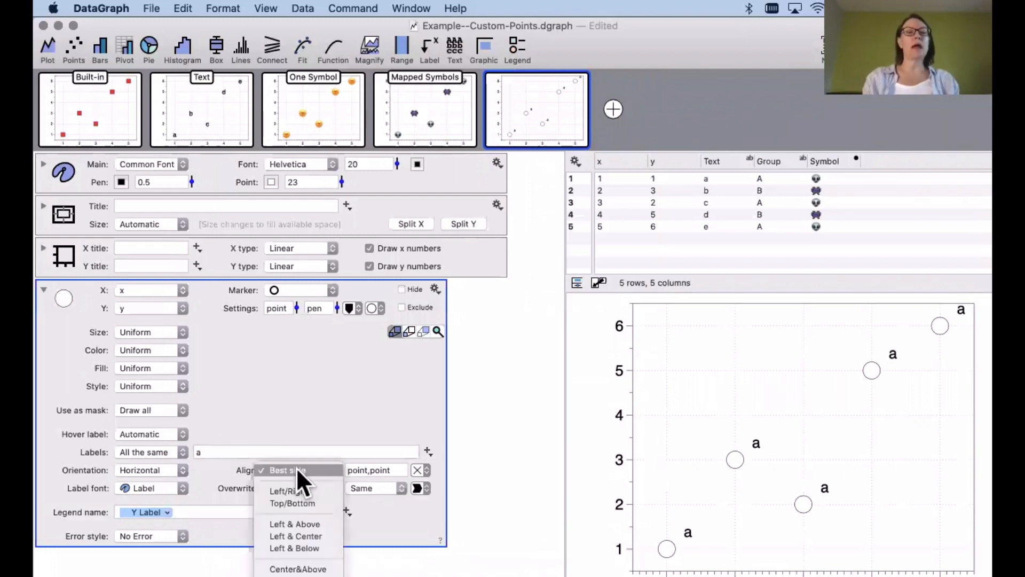
{"action": "scroll", "coordinate": [302, 514], "scroll_direction": "down", "scroll_amount": 4}
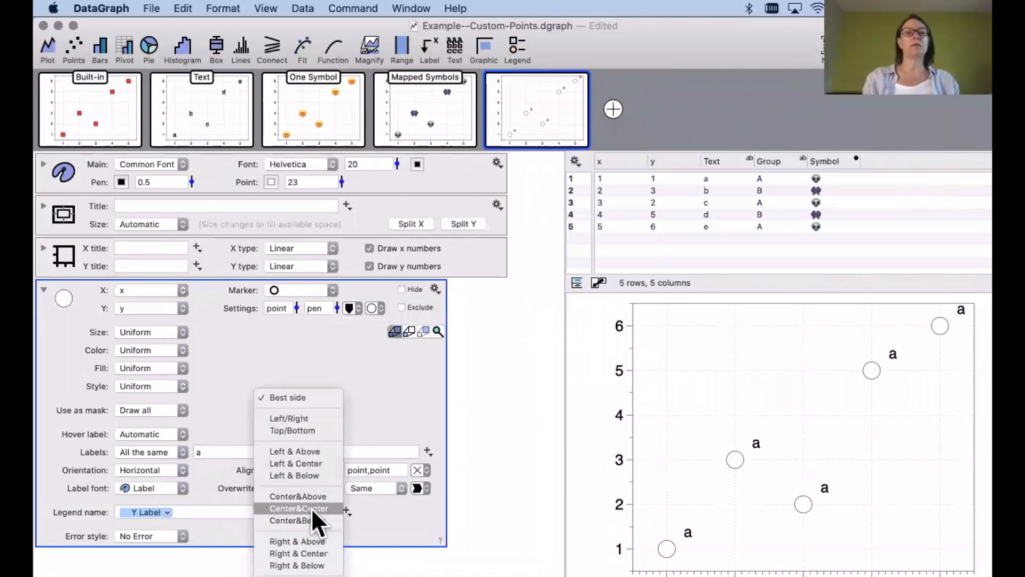
{"action": "left_click", "coordinate": [312, 508]}
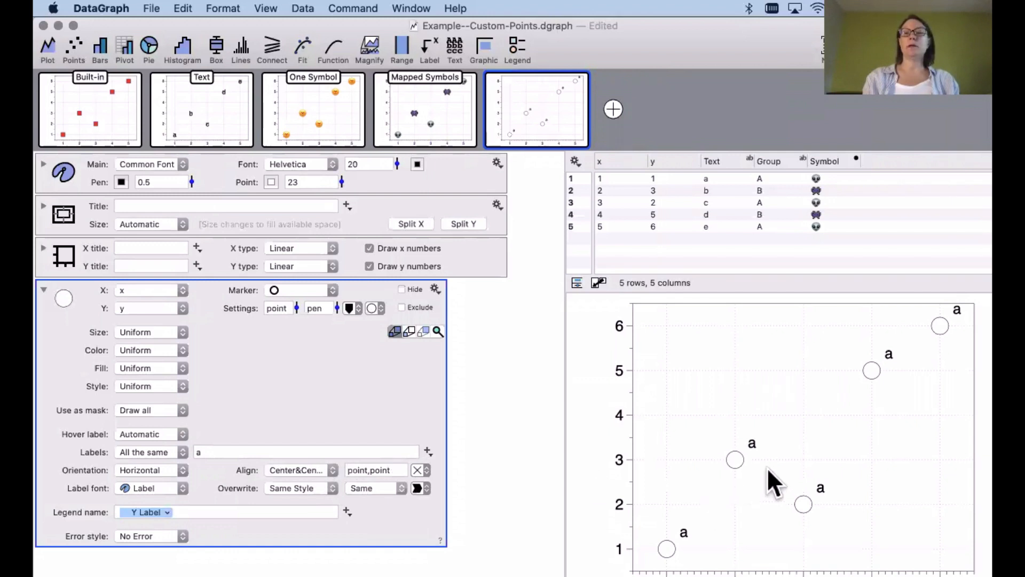
Reduce the graph's point size to 19 and set the label offset to 0,0
{"action": "left_click_drag", "start_coordinate": [396, 468], "coordinate": [319, 465]}
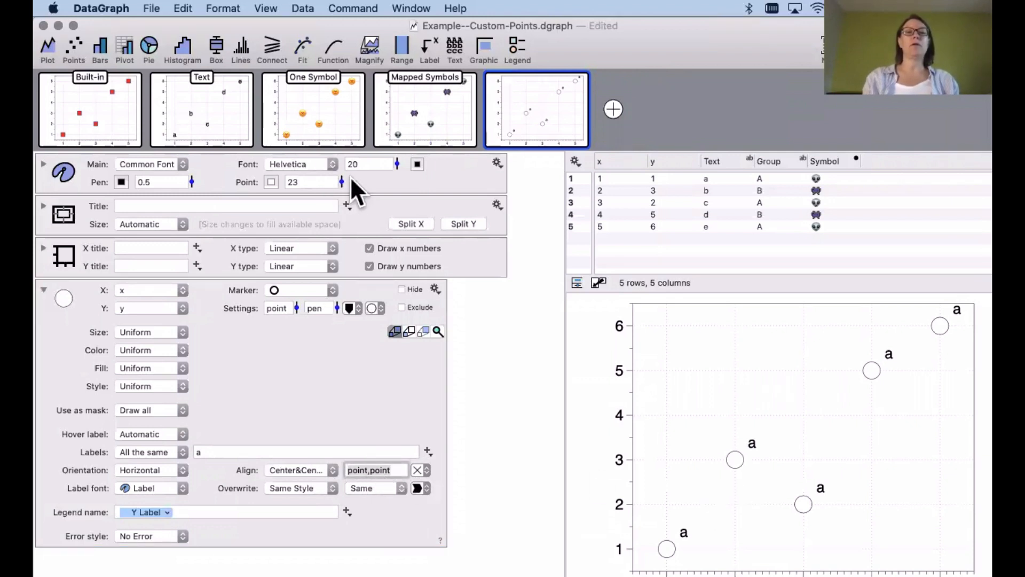
{"action": "mouse_move", "coordinate": [340, 178]}
{"action": "left_mouse_down"}
{"action": "mouse_move", "coordinate": [338, 155]}
{"action": "mouse_move", "coordinate": [329, 185]}
{"action": "left_mouse_up"}
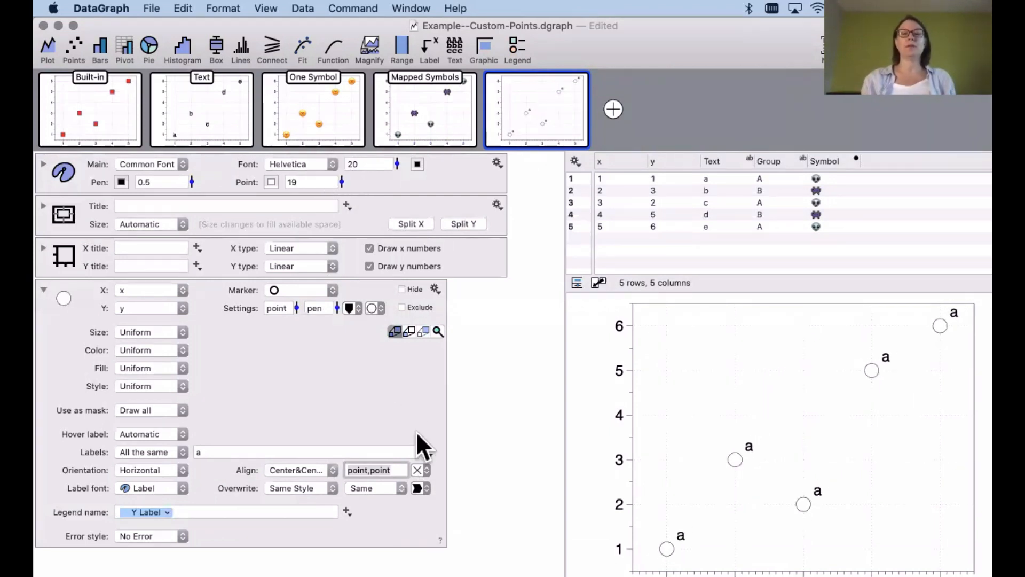
{"action": "key", "text": "super+a"}
{"action": "key", "text": "BackSpace"}
{"action": "type", "text": "0,0"}
{"action": "key", "text": "Return"}
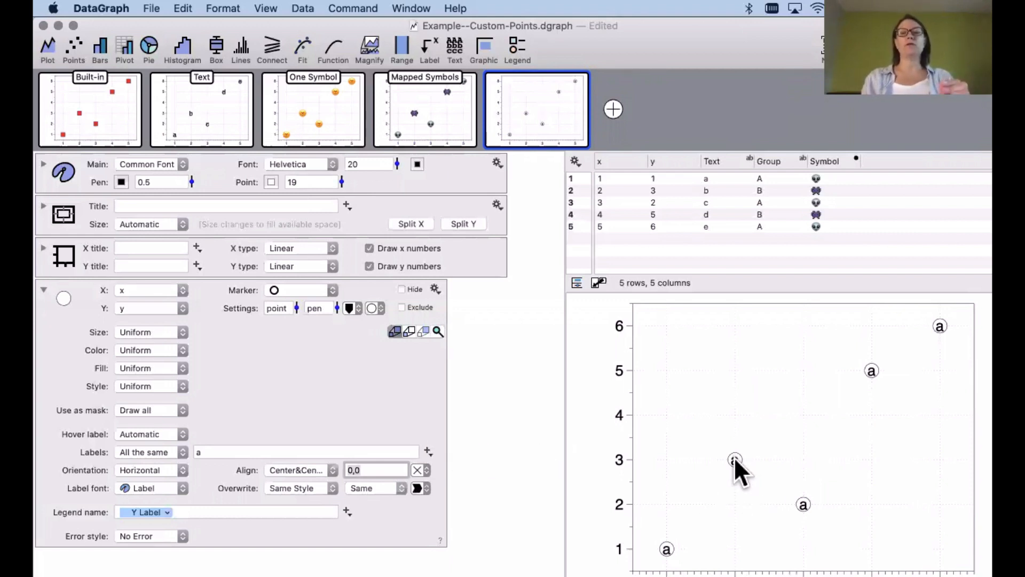
Try the No Point marker so only the labels are drawn, and undo the change
{"action": "left_click", "coordinate": [302, 288]}
{"action": "left_click", "coordinate": [298, 270]}
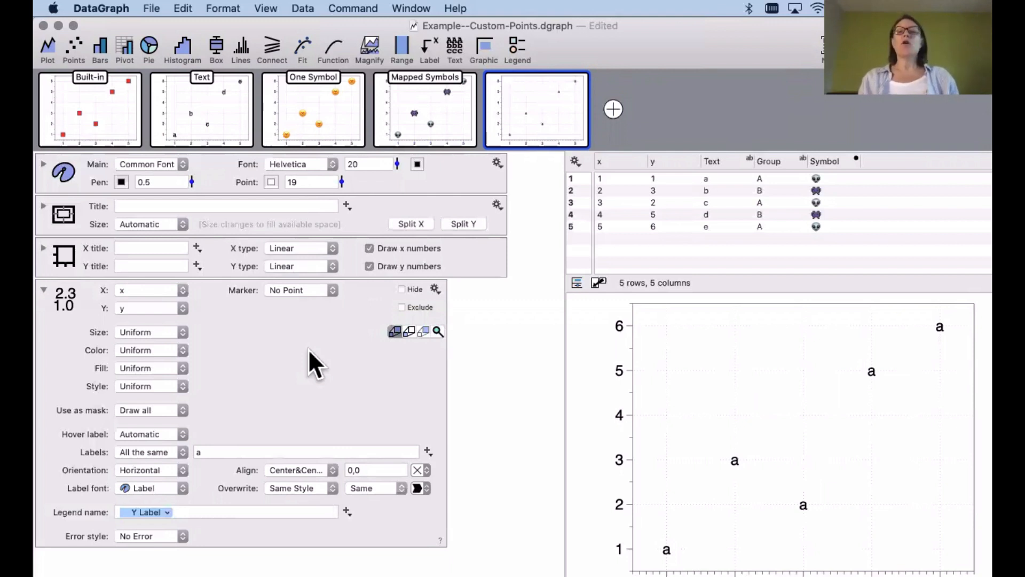
{"action": "key", "text": "super+z"}
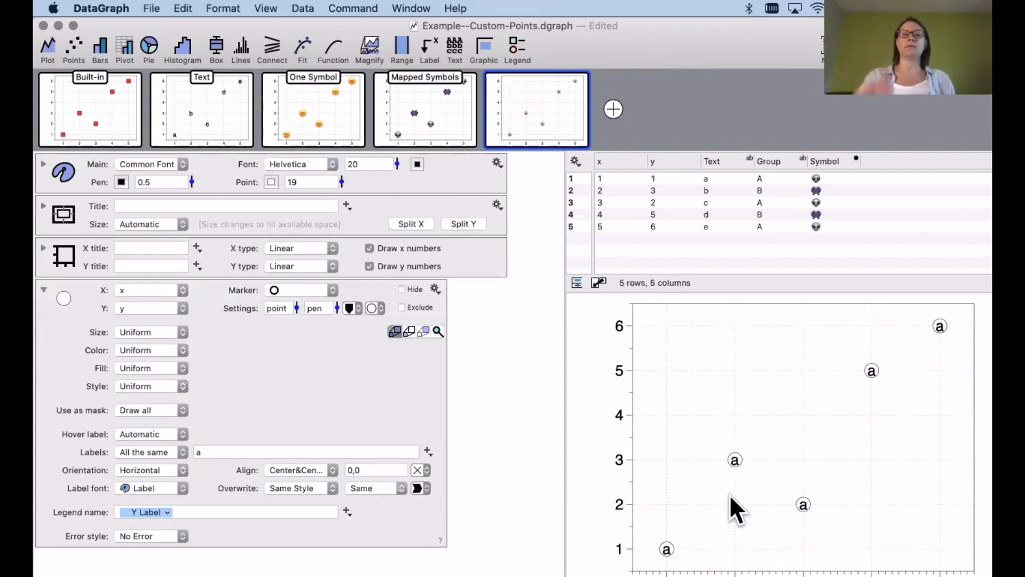
Try an uppercase A as the shared point label and restore the lowercase a
{"action": "double_click", "coordinate": [203, 451]}
{"action": "type", "text": "A"}
{"action": "key", "text": "Return"}
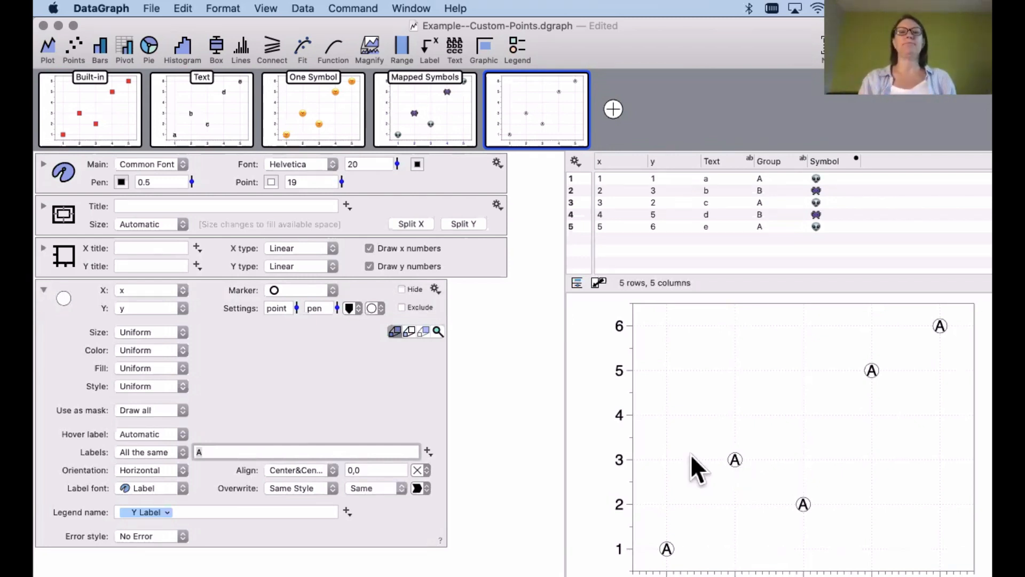
{"action": "left_click", "coordinate": [319, 361]}
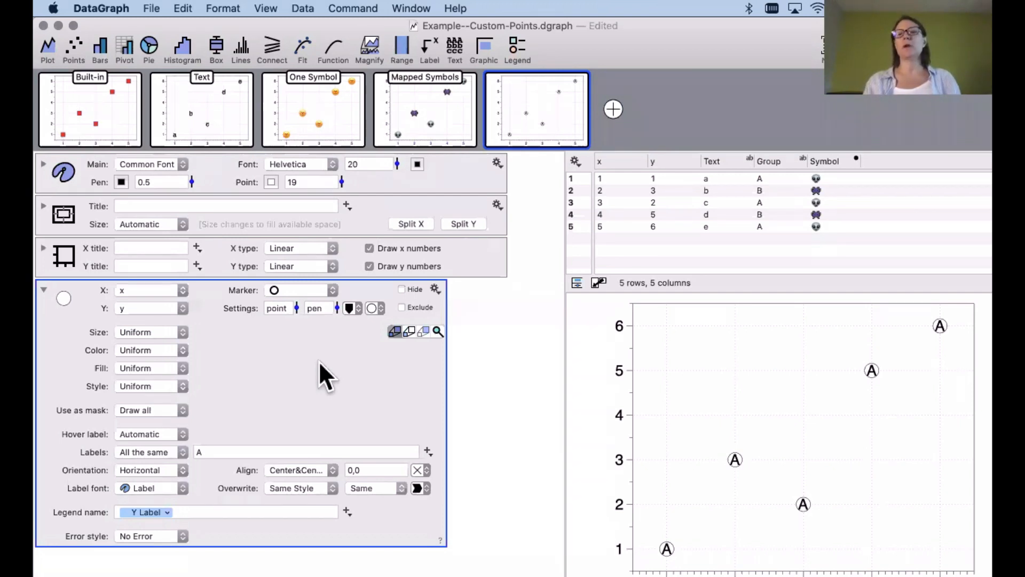
{"action": "left_click", "coordinate": [295, 290]}
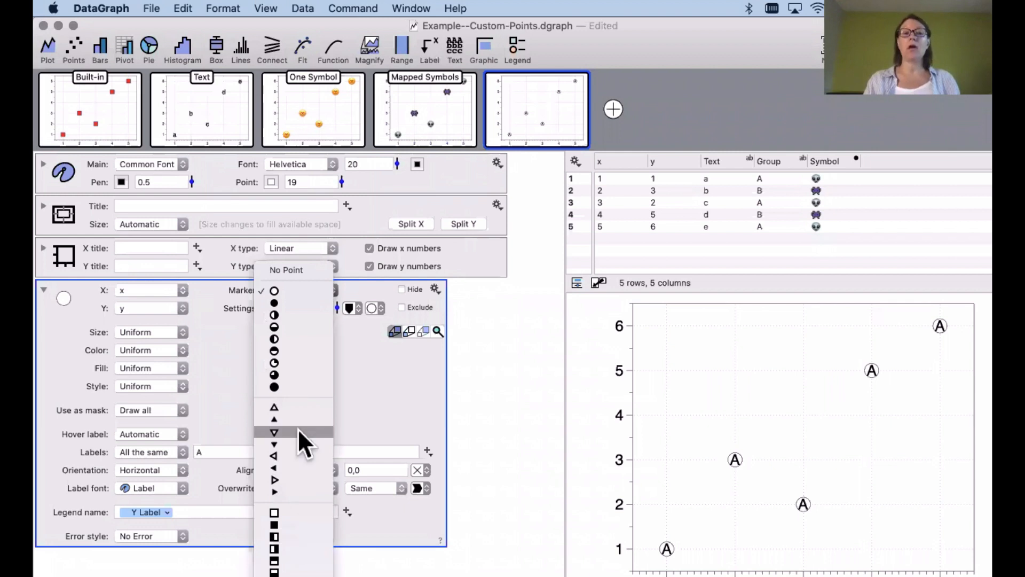
{"action": "left_click", "coordinate": [390, 383]}
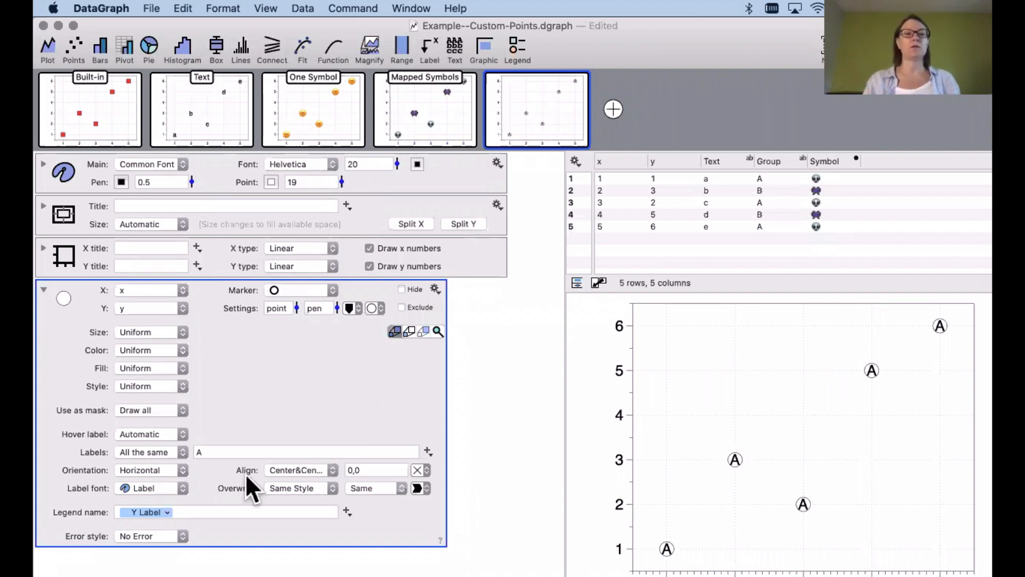
{"action": "left_click", "coordinate": [216, 452]}
{"action": "type", "text": "a"}
{"action": "key", "text": "Return"}
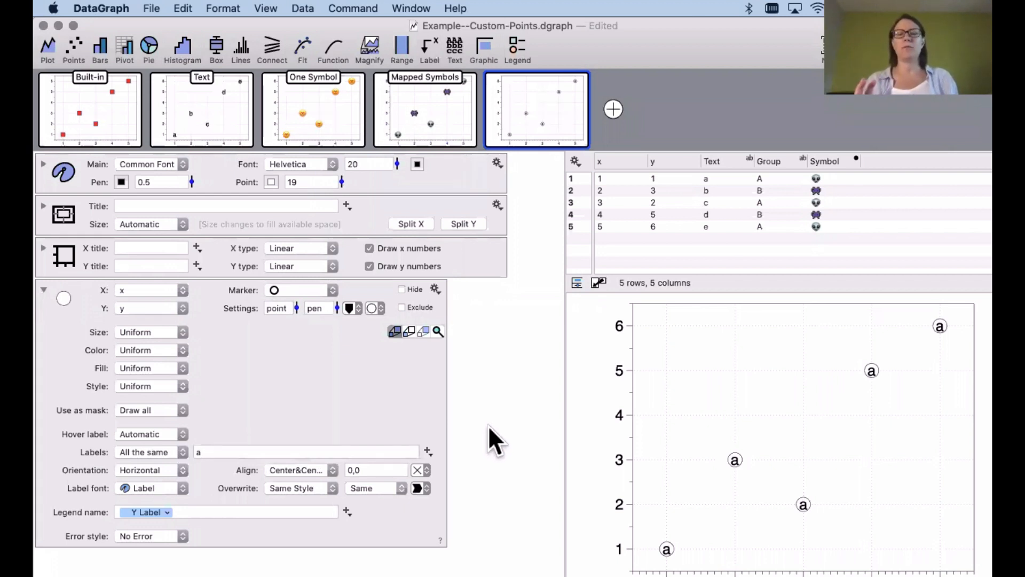
Try hiding the markers behind the lowercase labels with No Point, and undo it
{"action": "left_click", "coordinate": [281, 288]}
{"action": "left_click", "coordinate": [284, 268]}
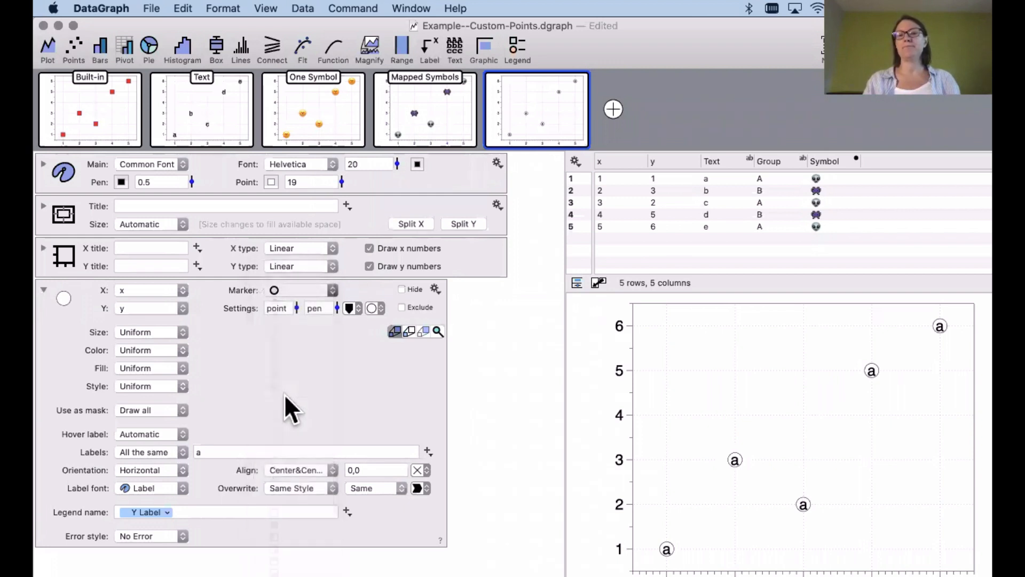
{"action": "key", "text": "super+z"}
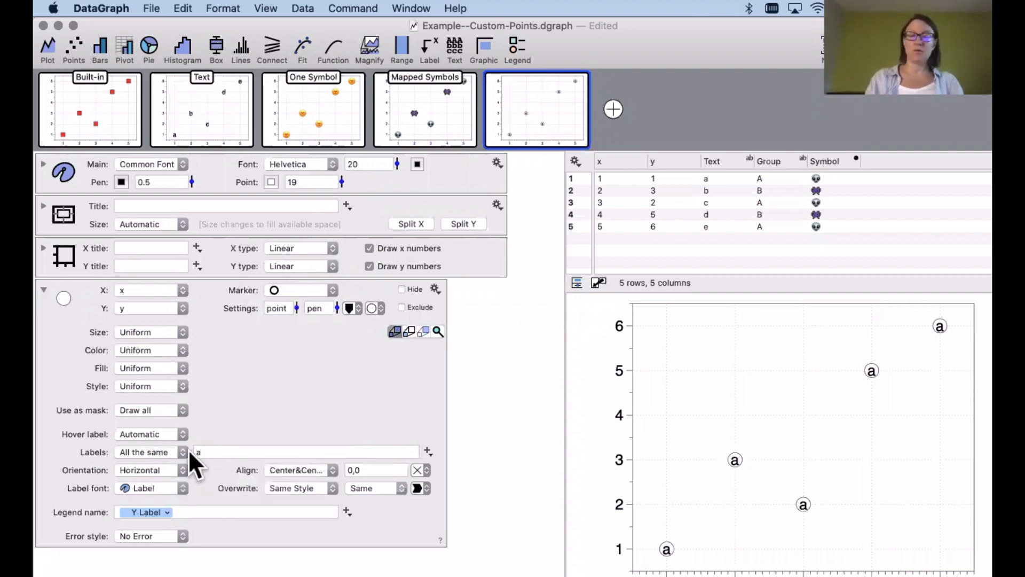
Label the points from the Text column and change the Text values in rows 3 to 5 to a, a and b
{"action": "left_click", "coordinate": [170, 448]}
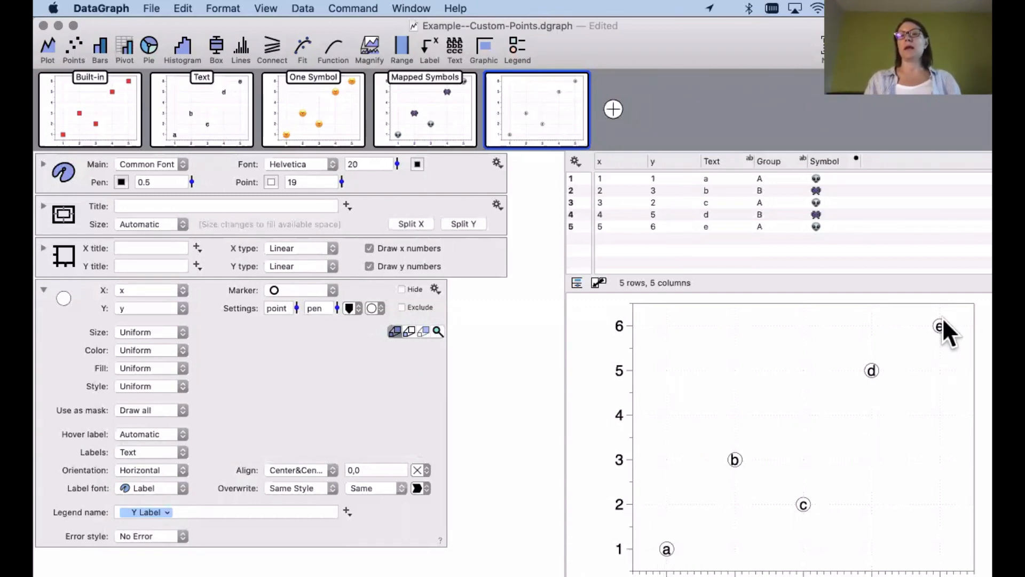
{"action": "double_click", "coordinate": [716, 202]}
{"action": "type", "text": "a"}
{"action": "key", "text": "Return"}
{"action": "type", "text": "a"}
{"action": "key", "text": "Return"}
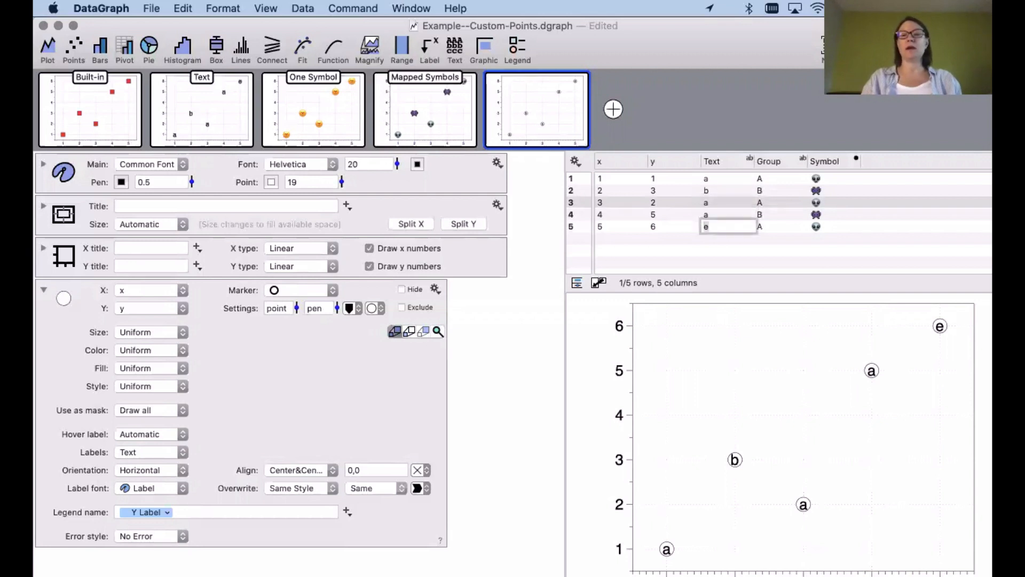
{"action": "type", "text": "b"}
{"action": "key", "text": "Return"}
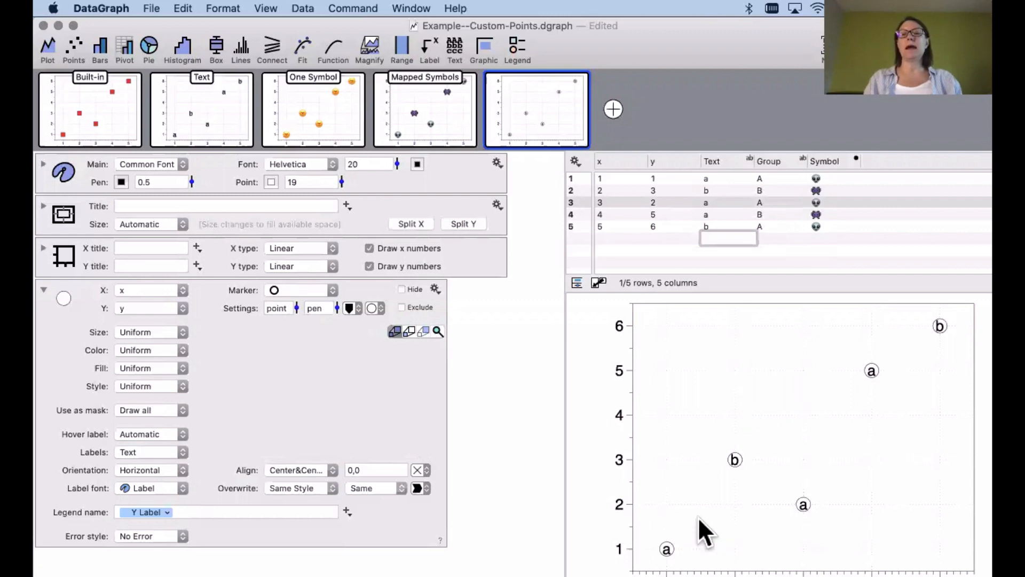
Set the marker of the Points command to No Point so the text labels serve as the points
{"action": "left_click", "coordinate": [296, 287]}
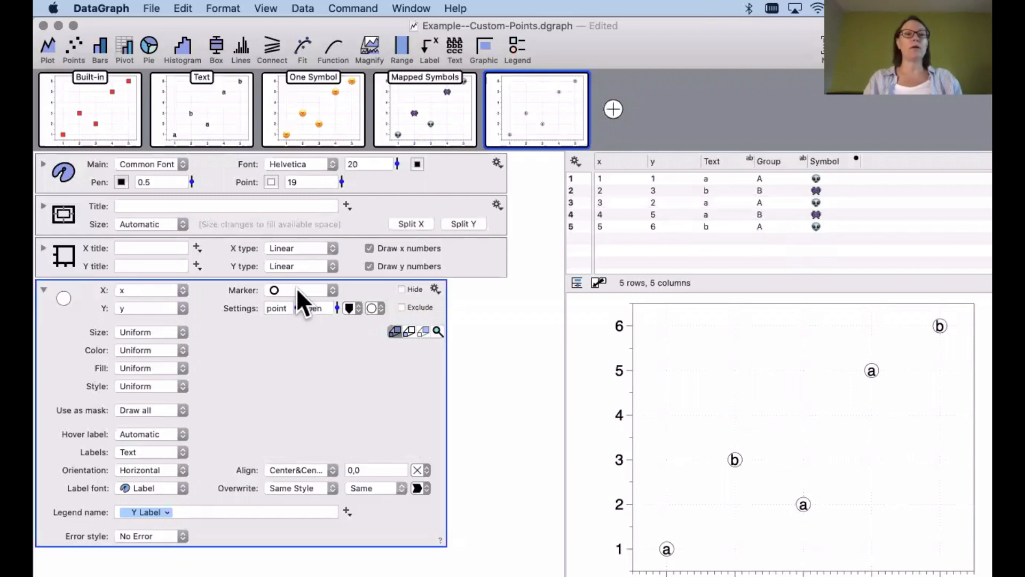
{"action": "left_click", "coordinate": [294, 285]}
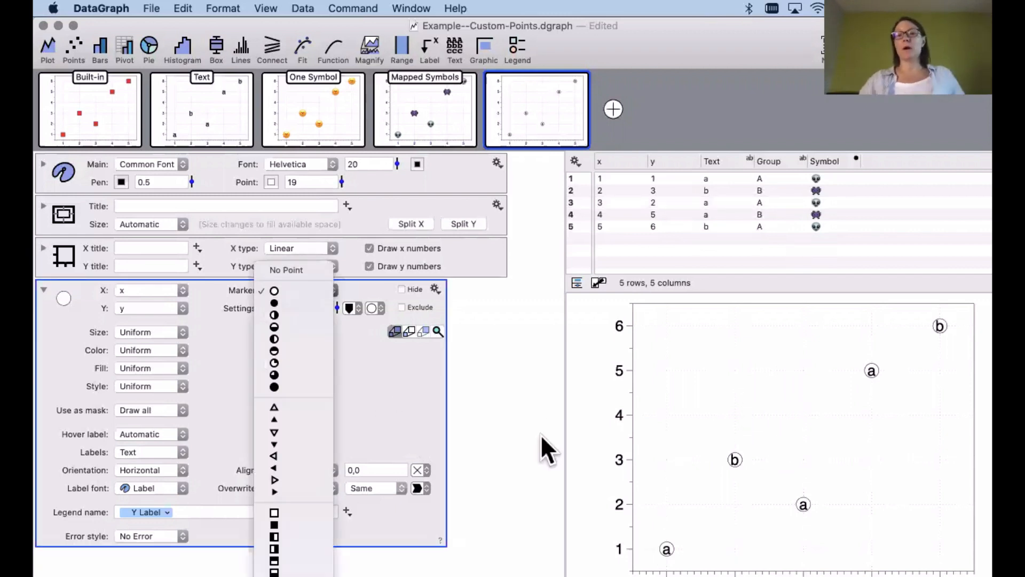
{"action": "left_click", "coordinate": [279, 272]}
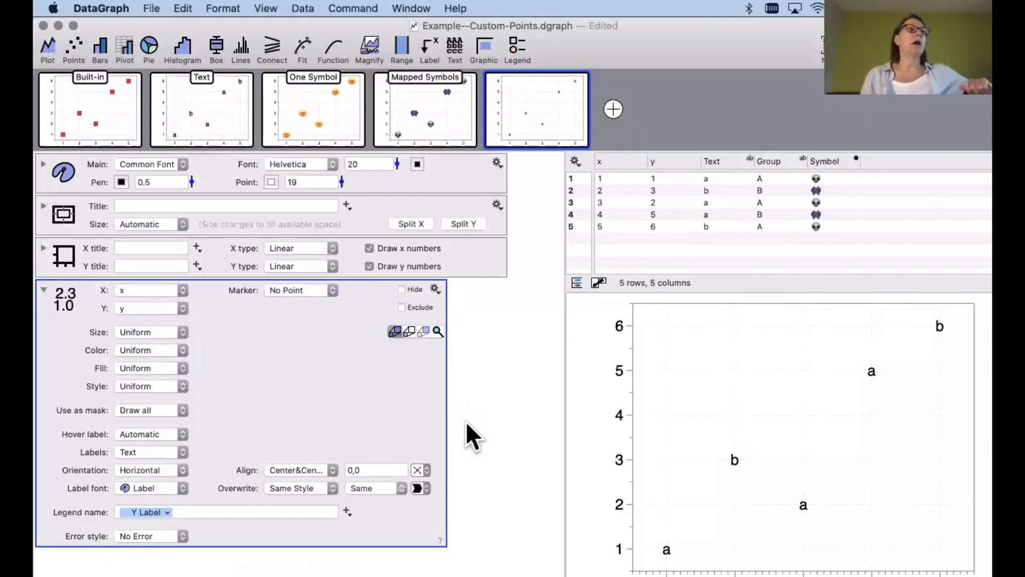
{"action": "left_click", "coordinate": [498, 371]}
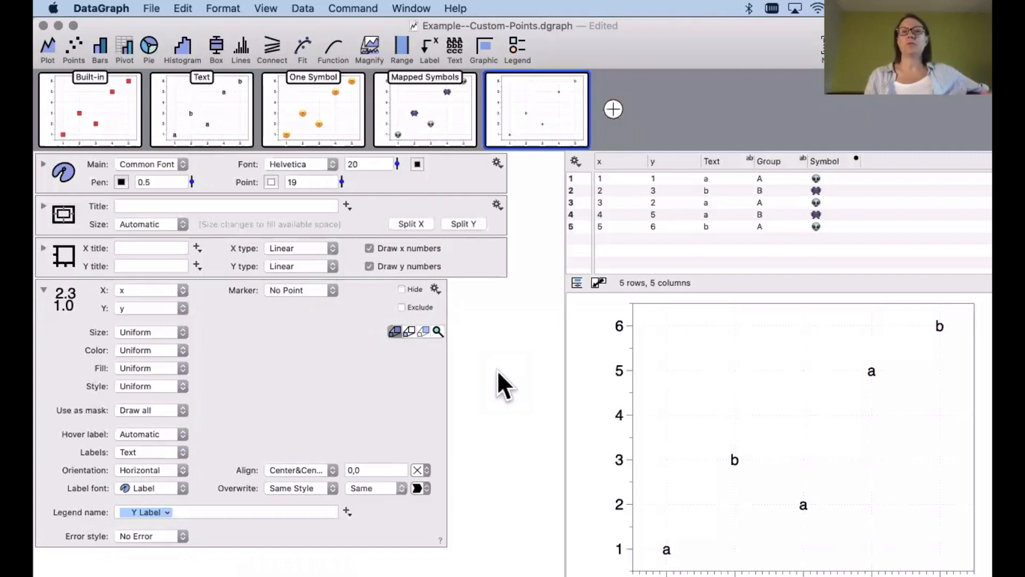
View the One Symbol graph and expand its first Points command to examine the label settings
{"action": "mouse_move", "coordinate": [338, 121]}
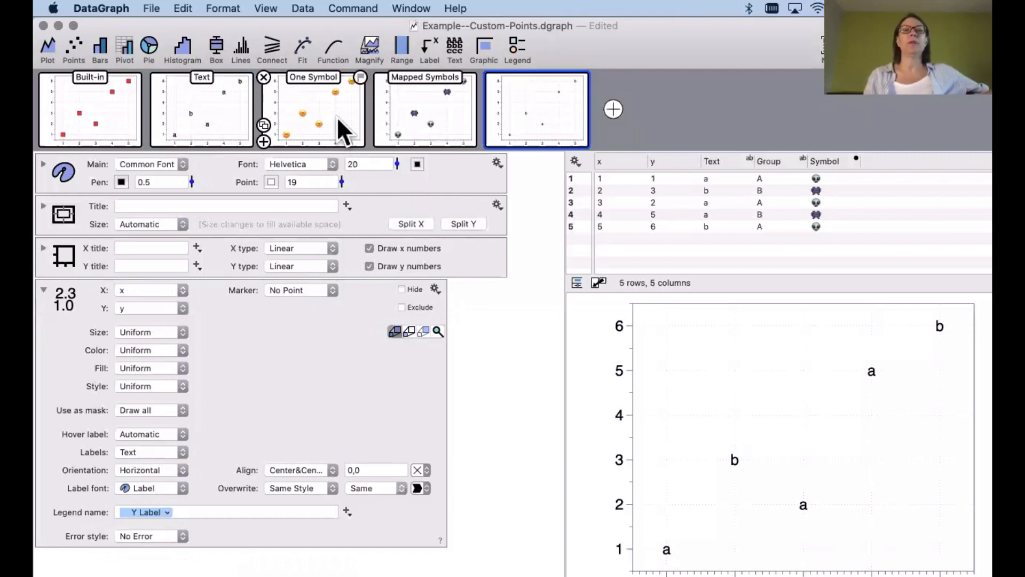
{"action": "left_click", "coordinate": [332, 113]}
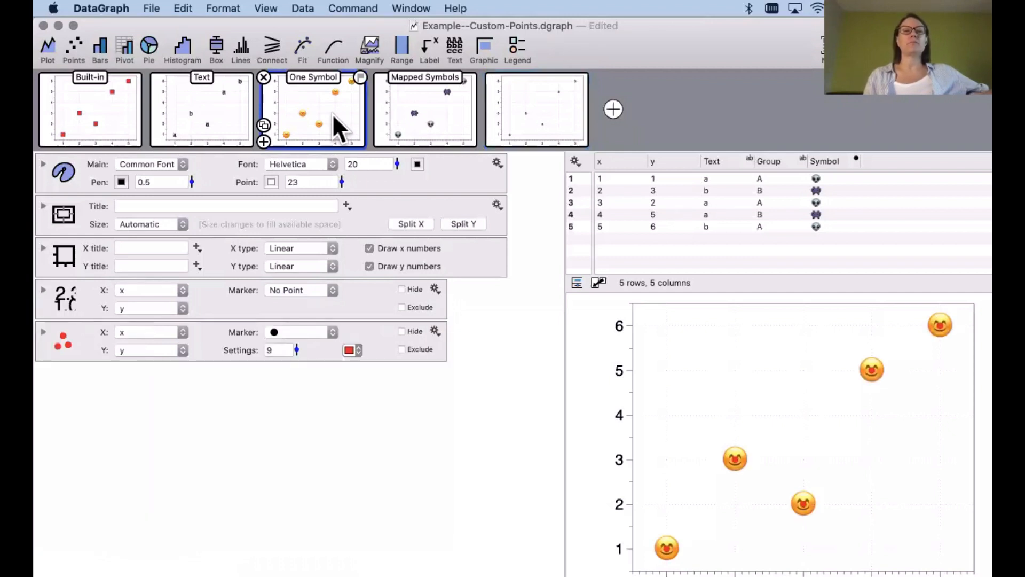
{"action": "left_click", "coordinate": [43, 289]}
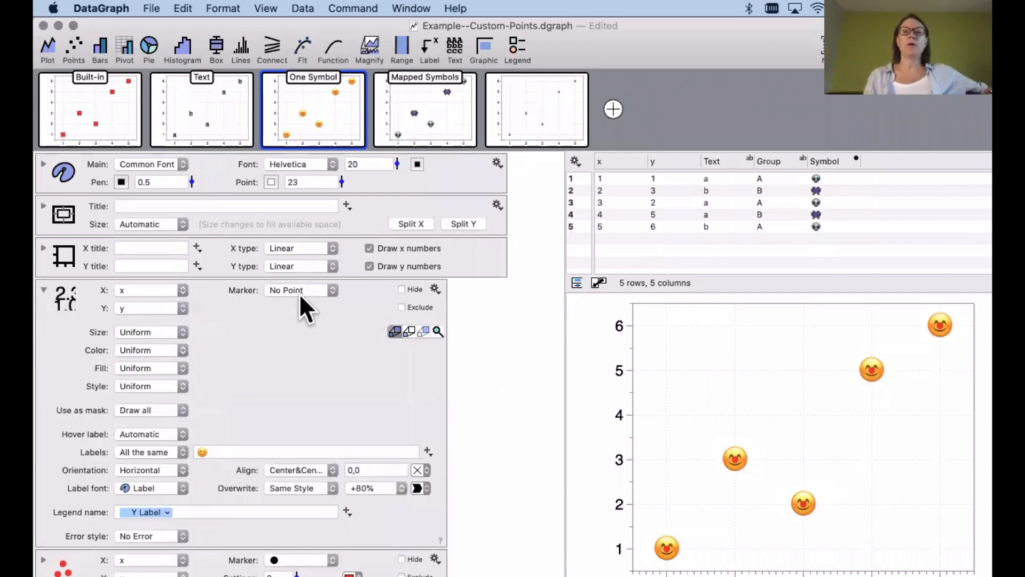
Replace the shared label emoji in the One Symbol graph with the american football emoji from the Activity category
{"action": "left_click", "coordinate": [218, 452]}
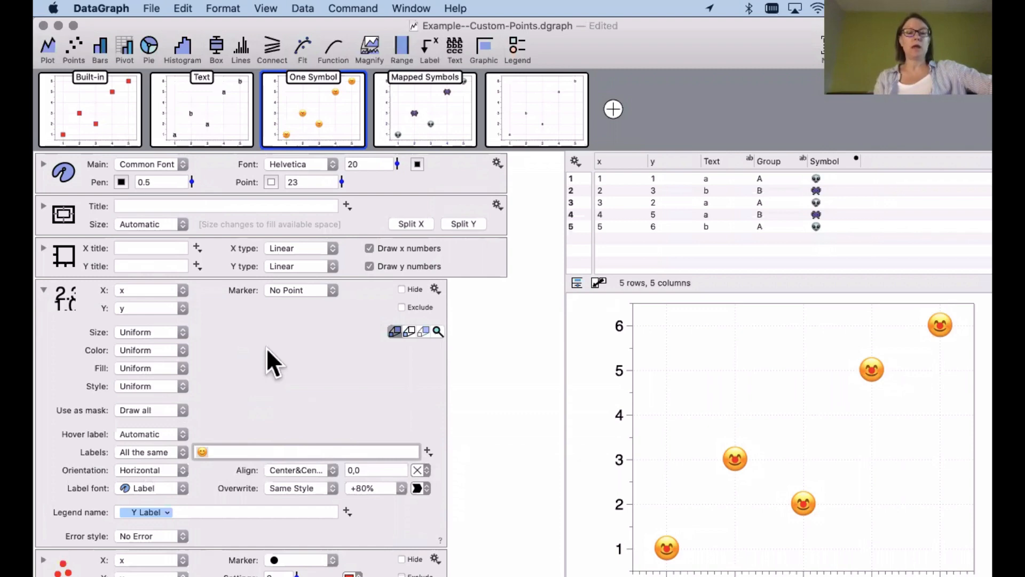
{"action": "key", "text": "ctrl+super+space"}
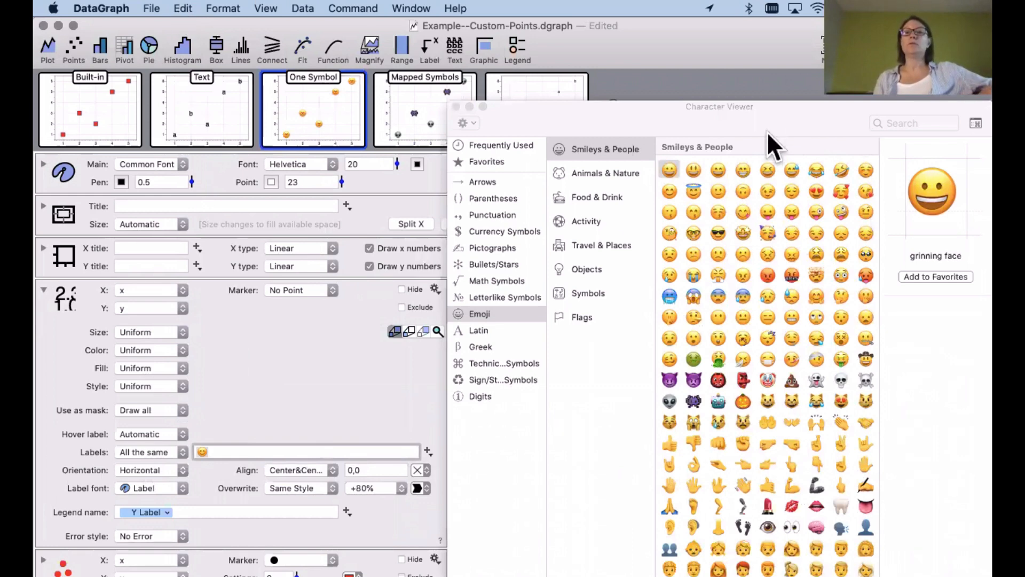
{"action": "left_click_drag", "start_coordinate": [771, 114], "coordinate": [746, 91]}
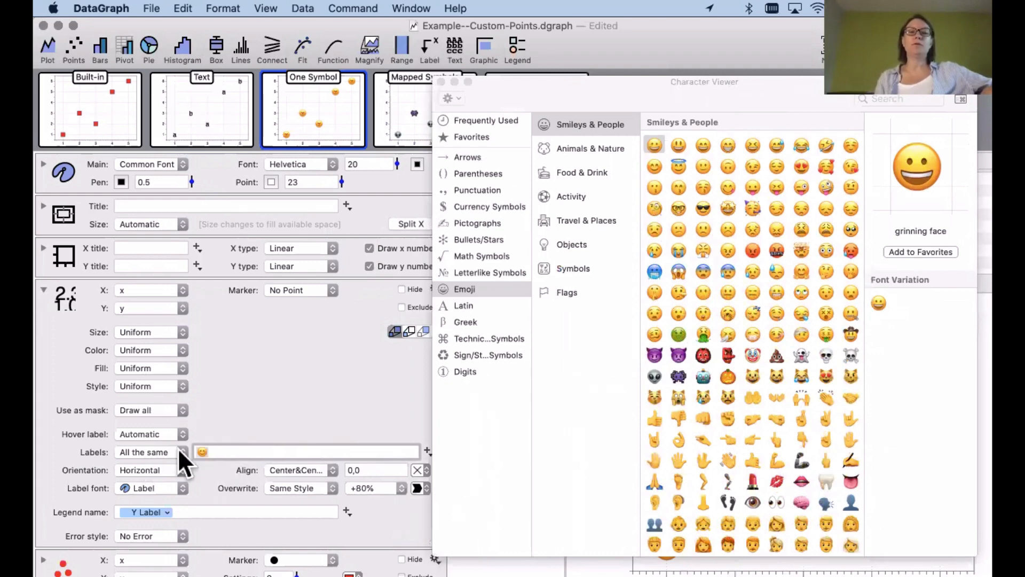
{"action": "key", "text": "BackSpace"}
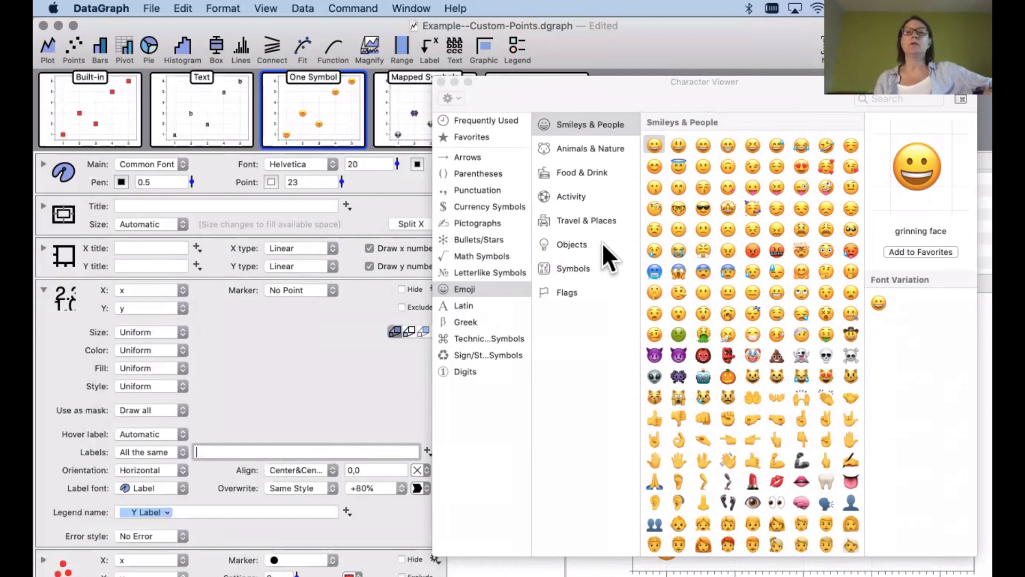
{"action": "left_click", "coordinate": [562, 194]}
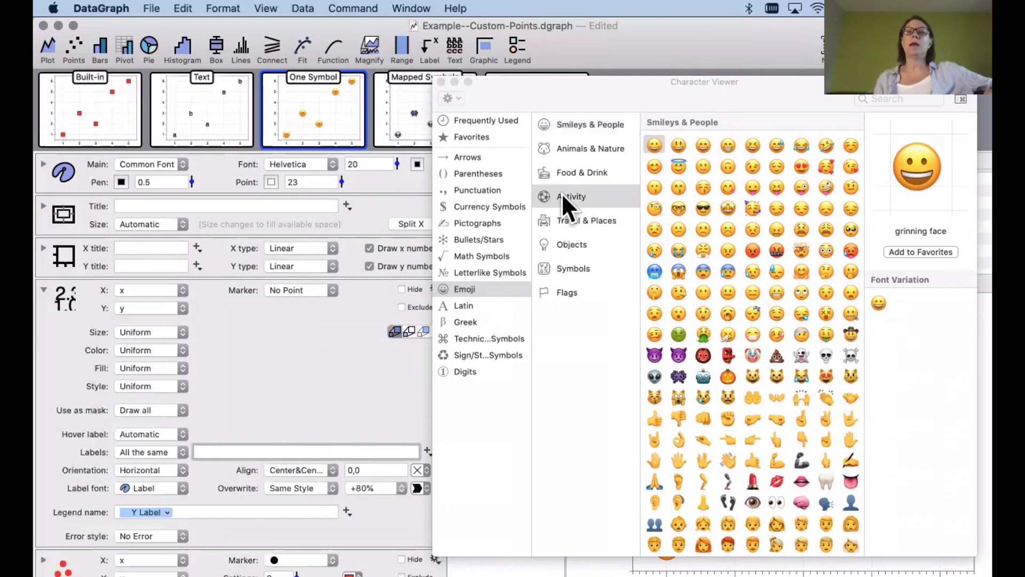
{"action": "left_click", "coordinate": [700, 143]}
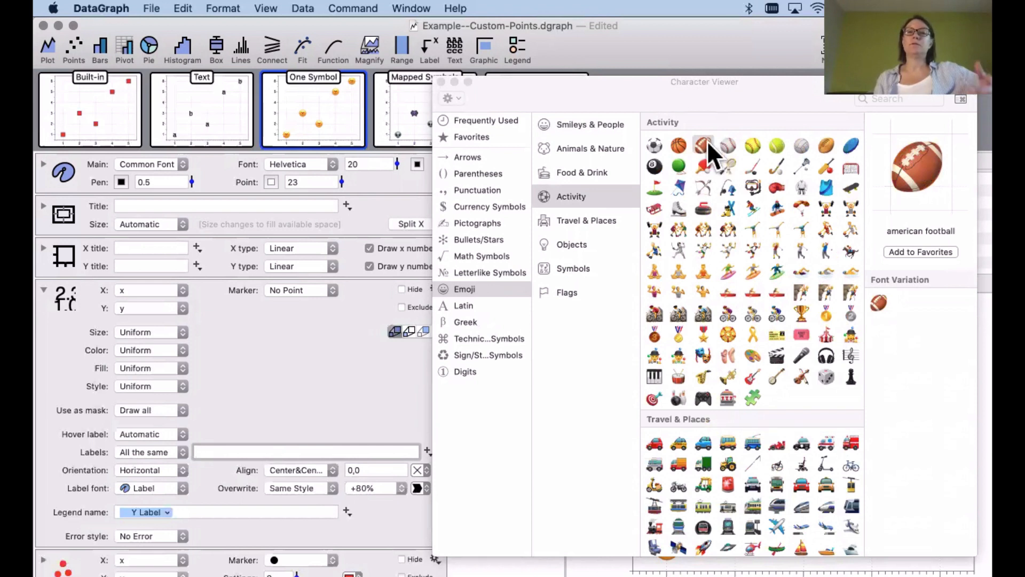
{"action": "double_click", "coordinate": [703, 143]}
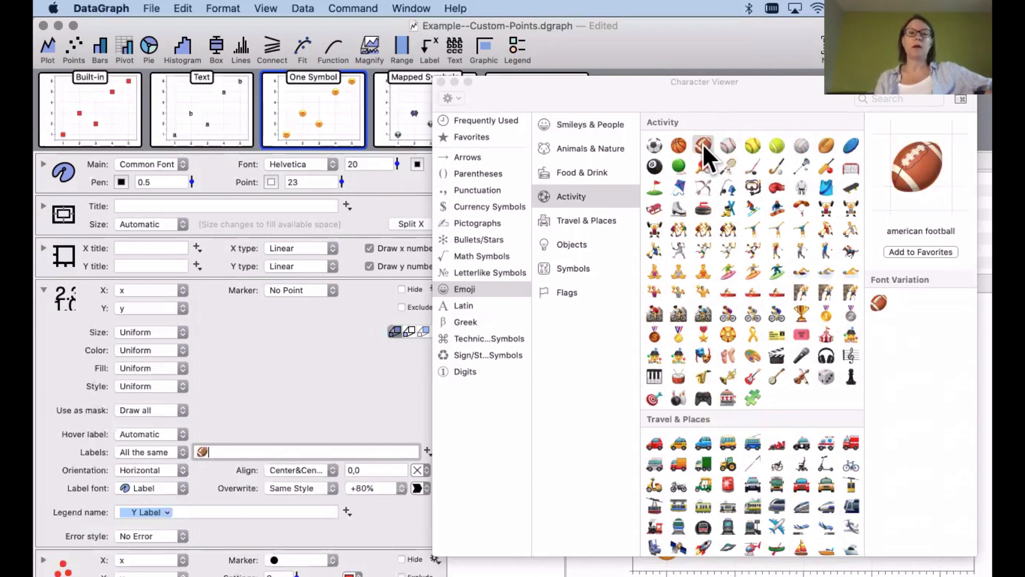
{"action": "left_click", "coordinate": [441, 81]}
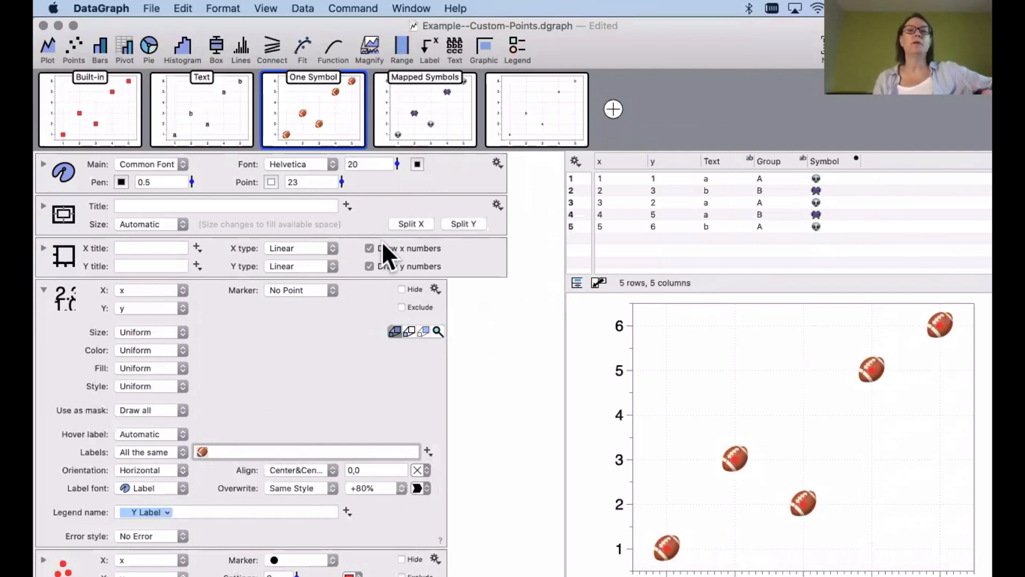
View the Mapped Symbols graph
{"action": "mouse_move", "coordinate": [438, 108]}
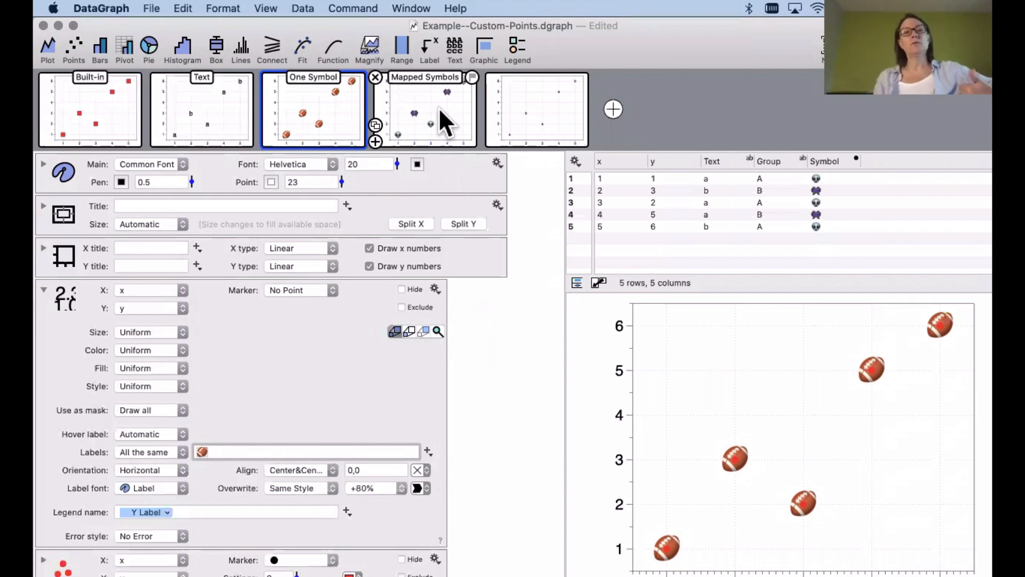
{"action": "left_click", "coordinate": [438, 107]}
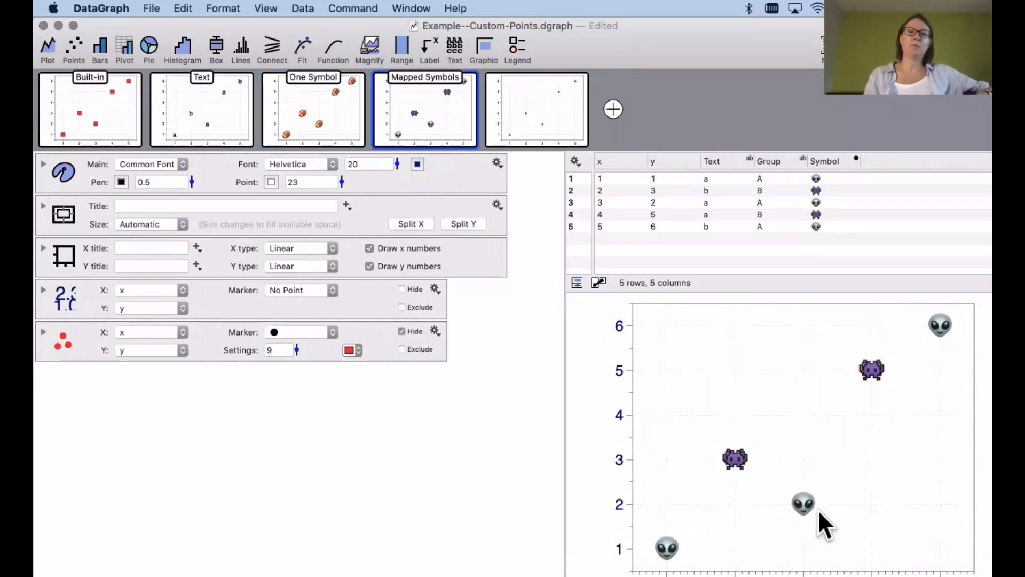
Swap the data table with the command list, show the column definitions and expand the Symbol column's full mapping settings
{"action": "left_click", "coordinate": [598, 282]}
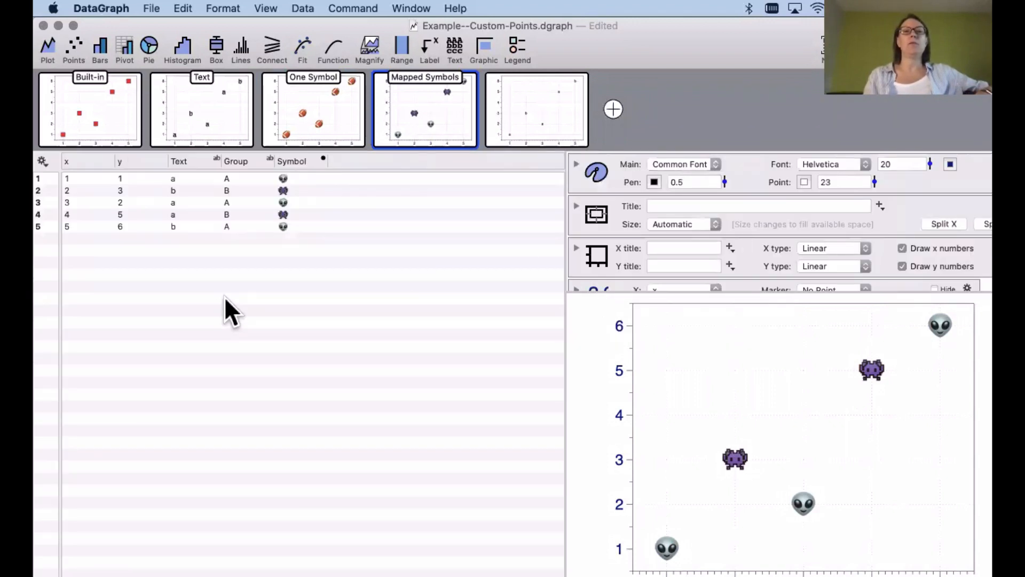
{"action": "scroll", "coordinate": [602, 262], "scroll_direction": "down", "scroll_amount": 3}
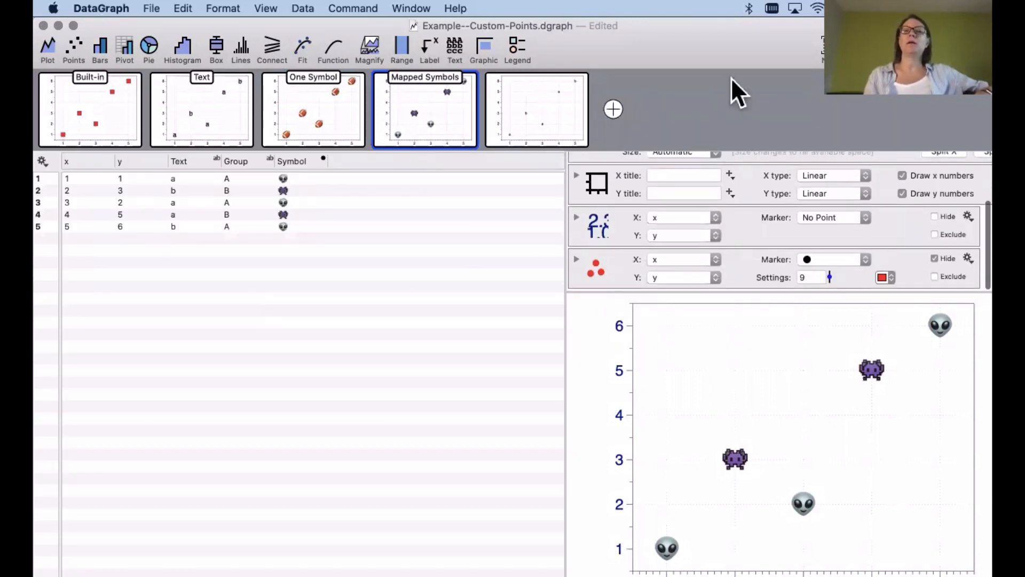
{"action": "left_click", "coordinate": [45, 575]}
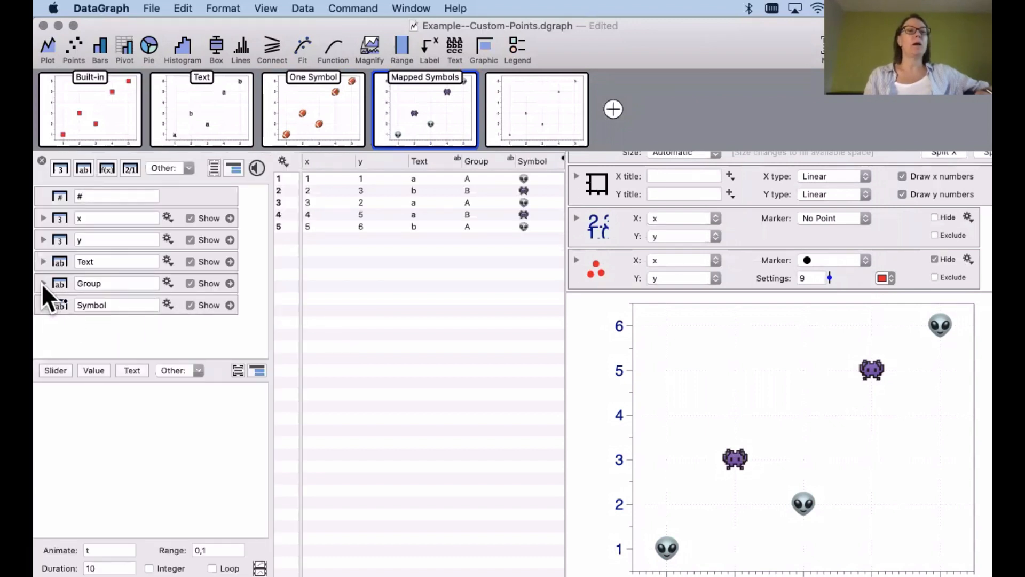
{"action": "left_click", "coordinate": [43, 305]}
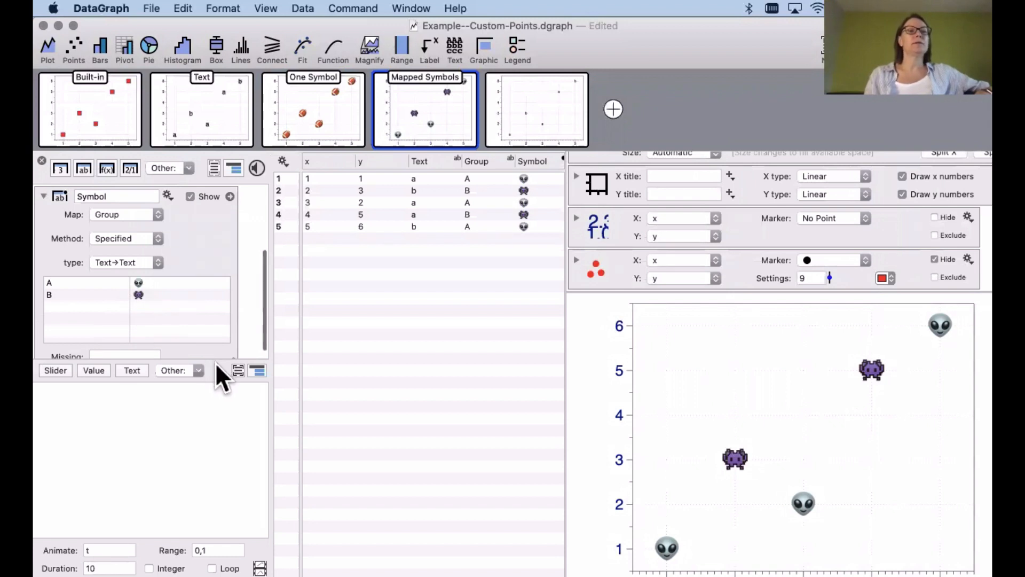
{"action": "left_click_drag", "start_coordinate": [216, 358], "coordinate": [216, 482]}
{"action": "left_click", "coordinate": [203, 340]}
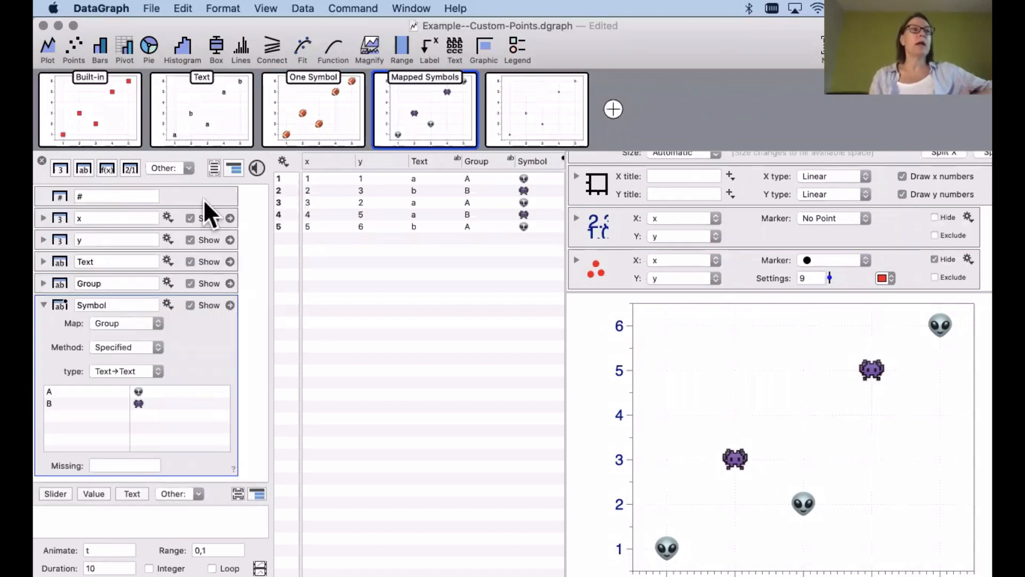
Add a new unnamed text map column and set it to map the Group column
{"action": "left_click", "coordinate": [185, 166]}
{"action": "left_click", "coordinate": [203, 261]}
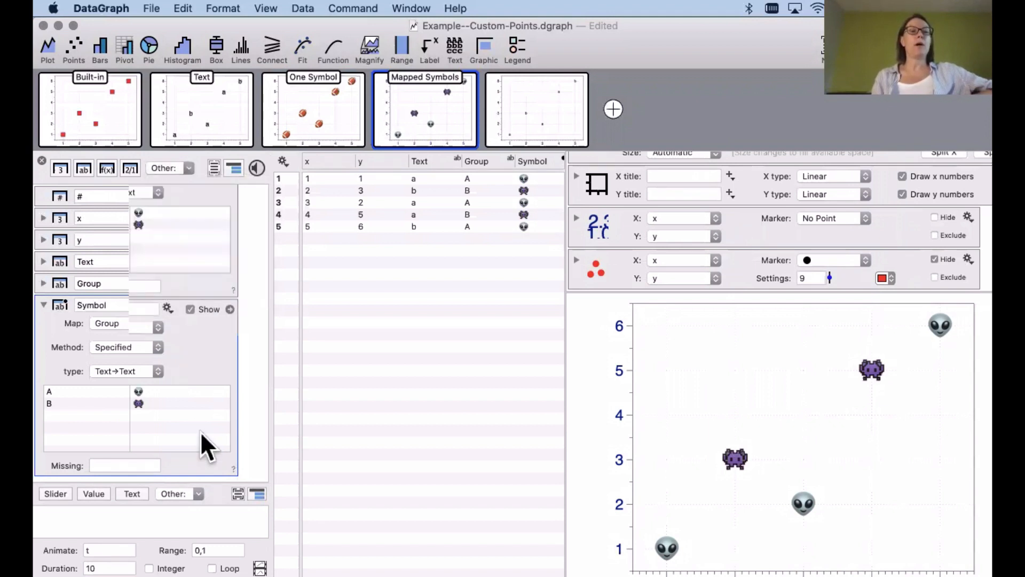
{"action": "scroll", "coordinate": [200, 348], "scroll_direction": "up", "scroll_amount": 3}
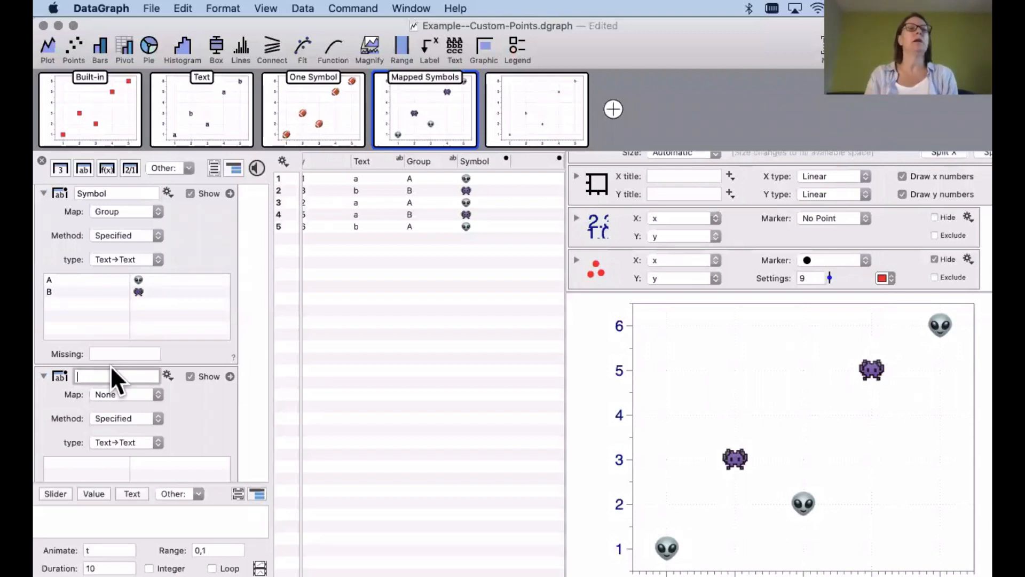
{"action": "left_click", "coordinate": [188, 415]}
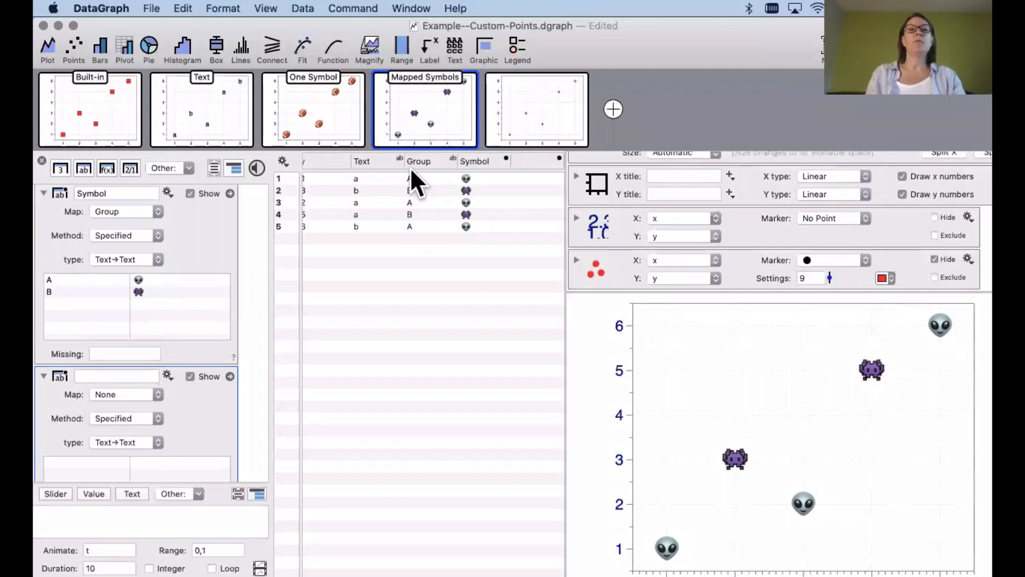
{"action": "left_click", "coordinate": [422, 159]}
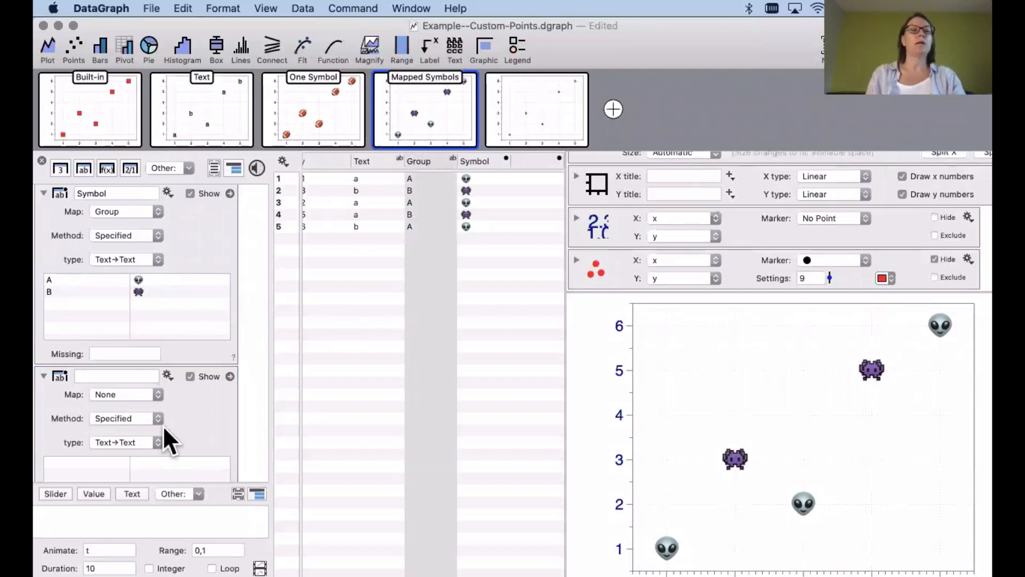
{"action": "left_click", "coordinate": [107, 394]}
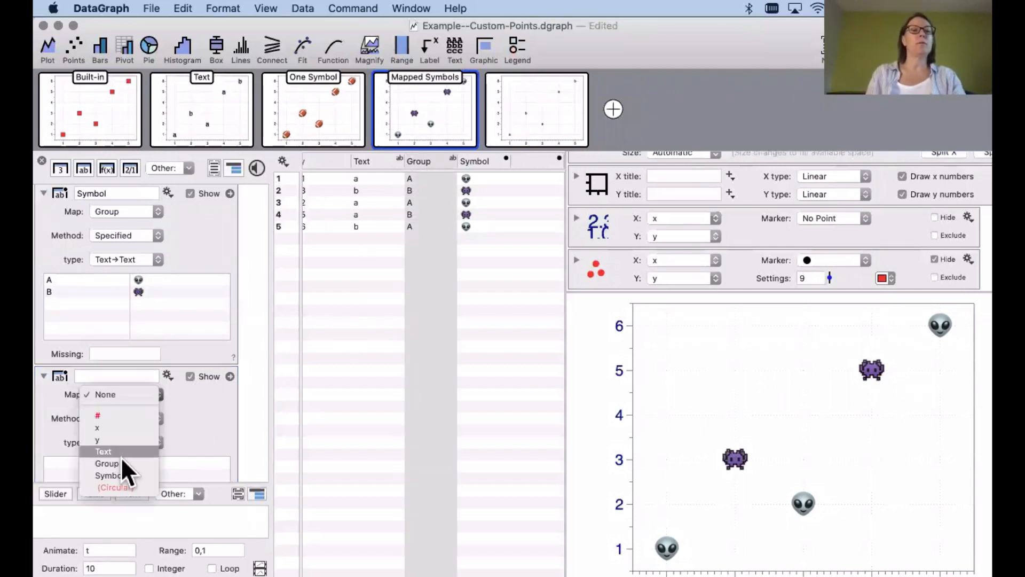
{"action": "left_click", "coordinate": [135, 453]}
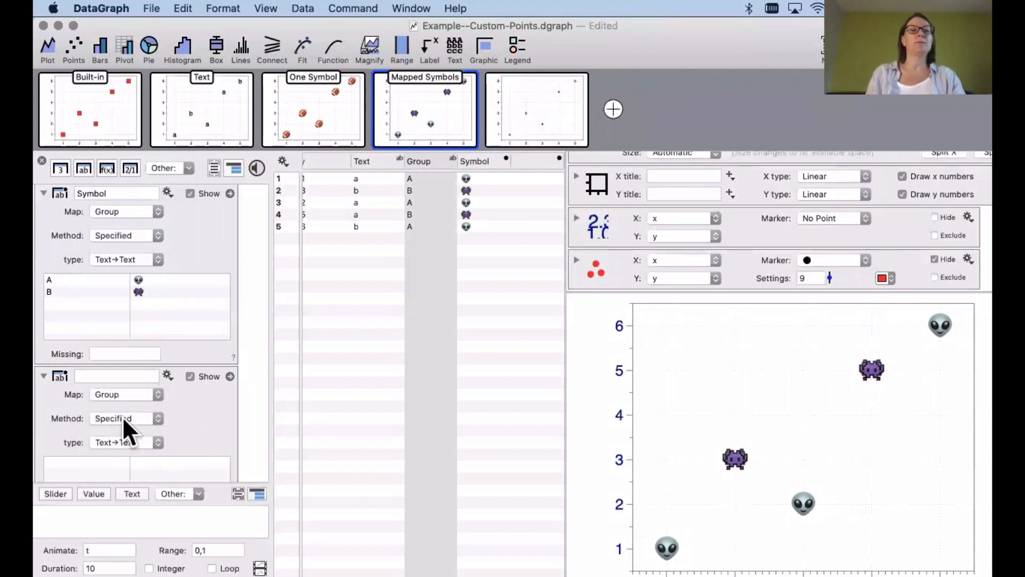
Examine the Symbol column's map entries for groups A and B and its column in the data table
{"action": "scroll", "coordinate": [194, 387], "scroll_direction": "down", "scroll_amount": 2}
{"action": "scroll", "coordinate": [194, 388], "scroll_direction": "up", "scroll_amount": 4}
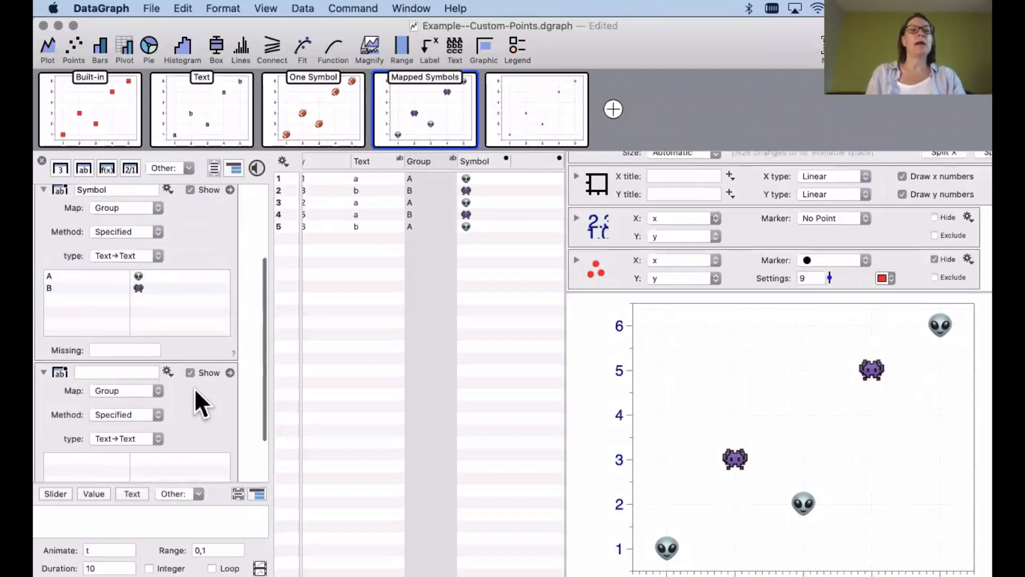
{"action": "left_click", "coordinate": [62, 300]}
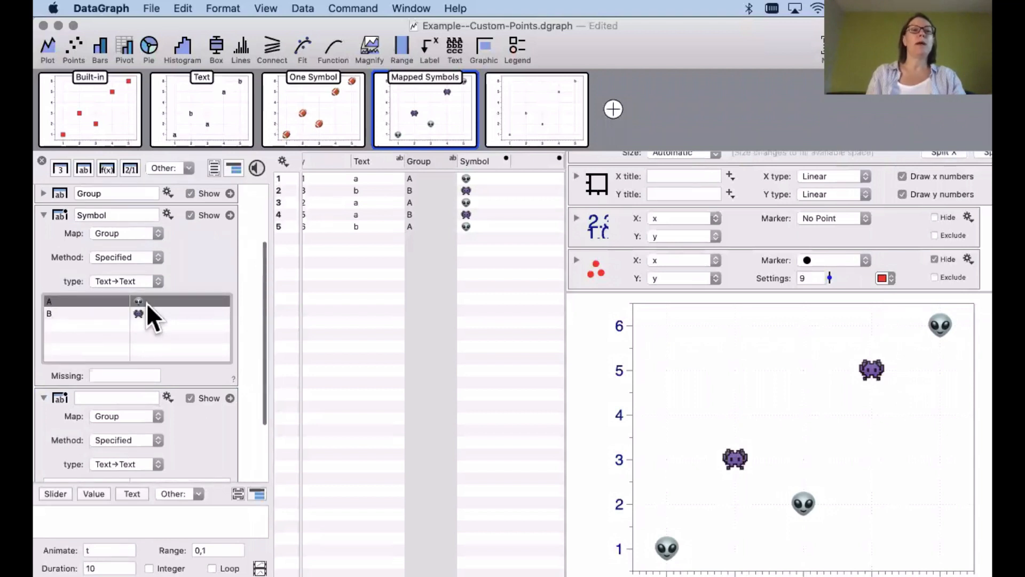
{"action": "left_click", "coordinate": [162, 300]}
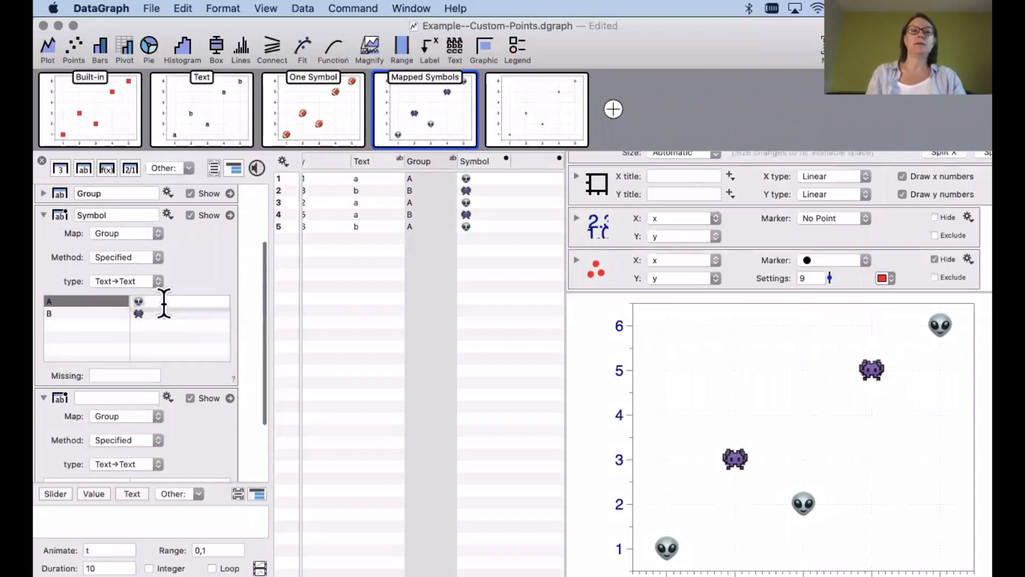
{"action": "left_click", "coordinate": [92, 312]}
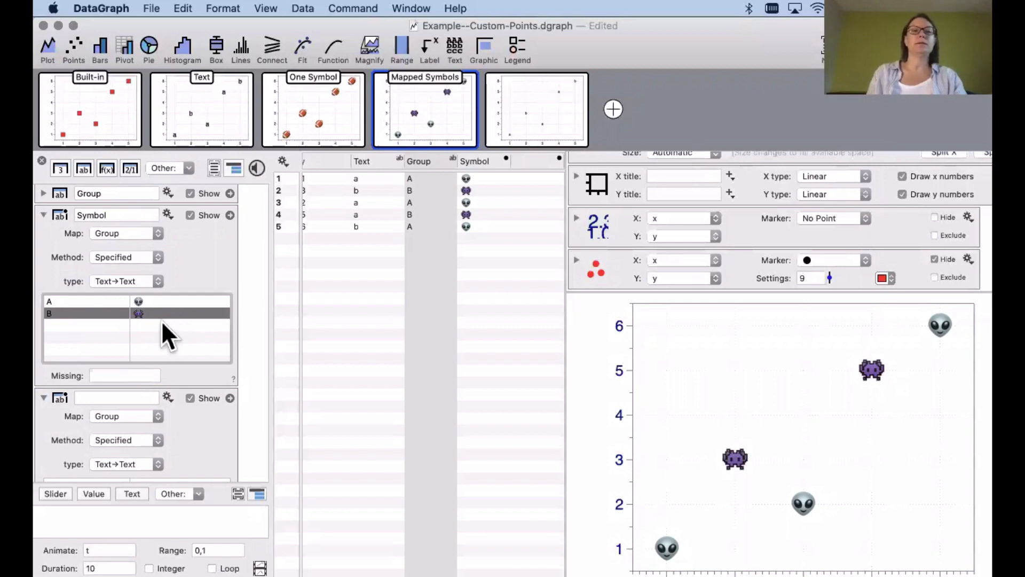
{"action": "left_click", "coordinate": [236, 320]}
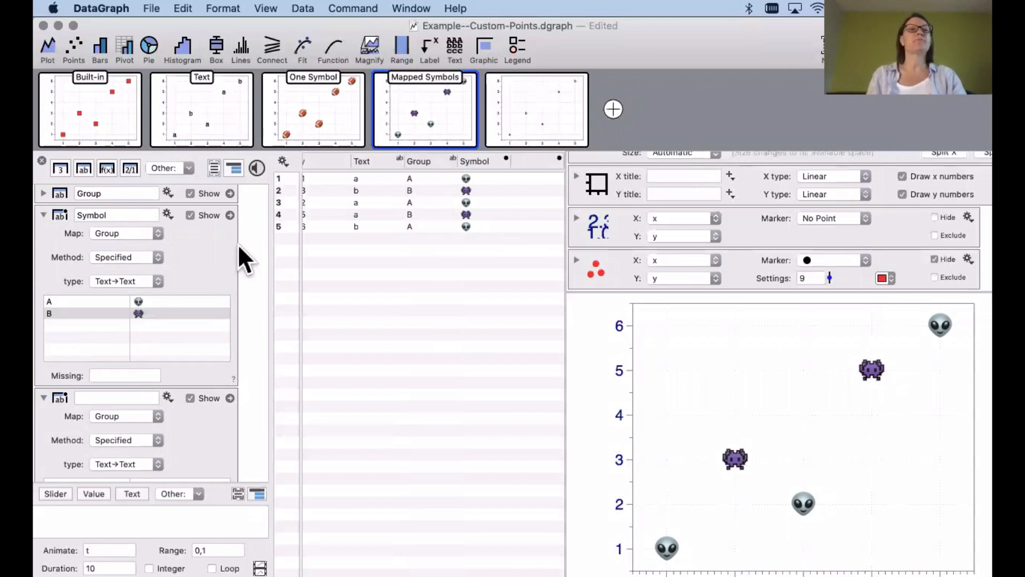
{"action": "left_click", "coordinate": [197, 252]}
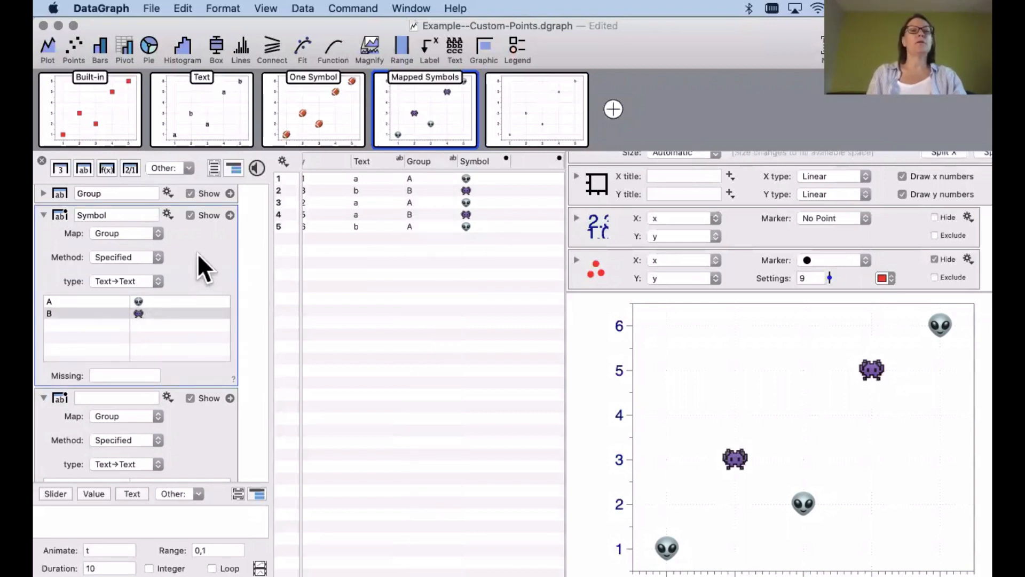
{"action": "left_click", "coordinate": [476, 162]}
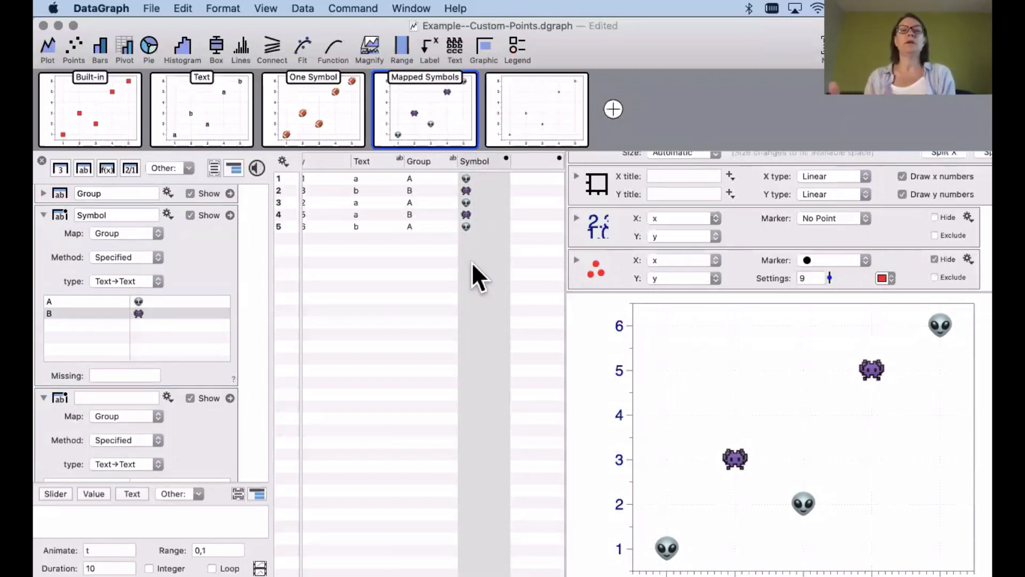
Change the Group values in rows 2 and 4 of the data table to A
{"action": "double_click", "coordinate": [425, 190]}
{"action": "type", "text": "A"}
{"action": "key", "text": "Return"}
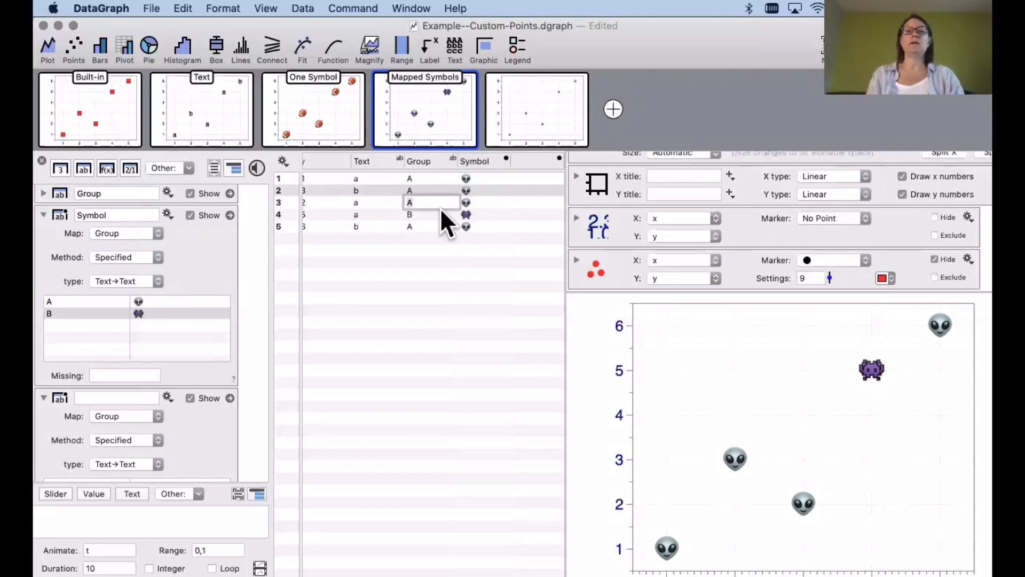
{"action": "key", "text": "Return"}
{"action": "type", "text": "A"}
{"action": "key", "text": "Return"}
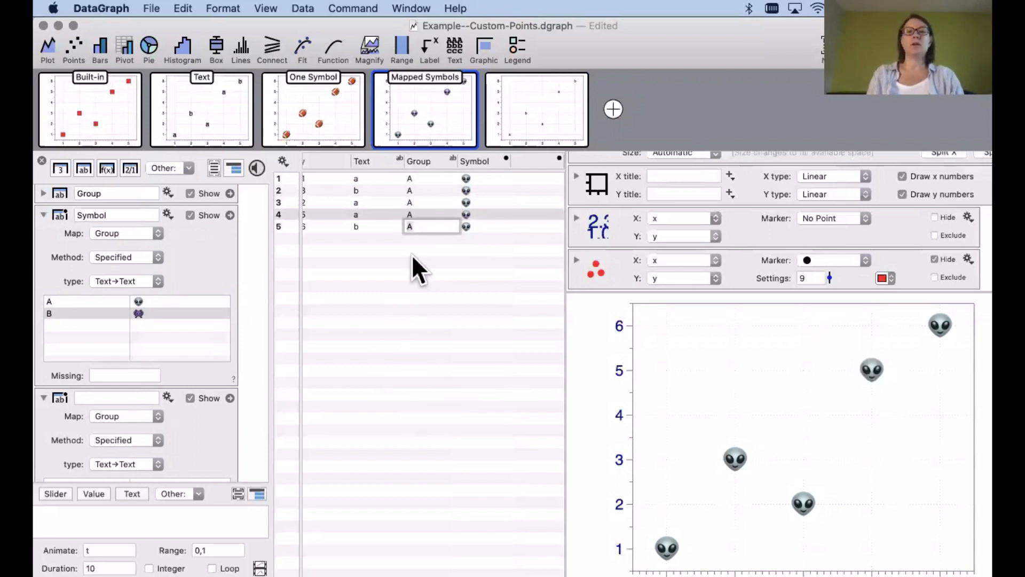
Set the Group value in row 2 of the data table back to B
{"action": "left_click", "coordinate": [420, 190]}
{"action": "type", "text": "B\\"}
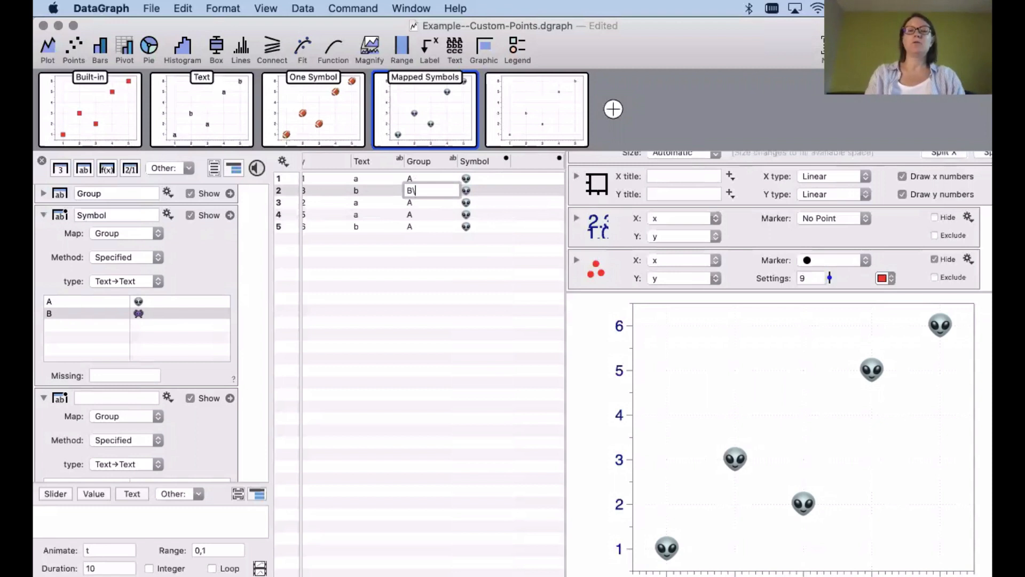
{"action": "key", "text": "Return"}
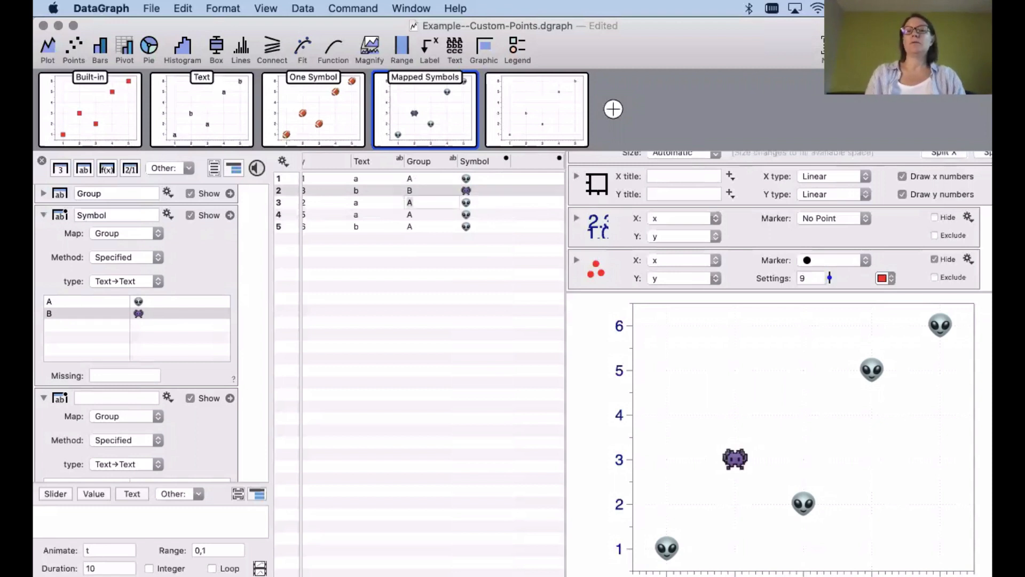
{"action": "left_click", "coordinate": [479, 370]}
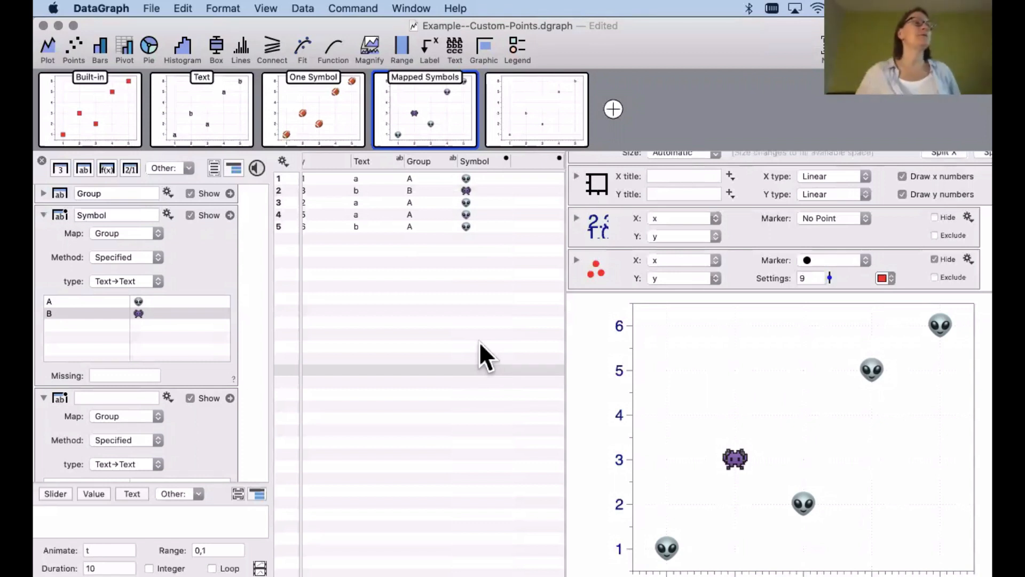
{"action": "left_click", "coordinate": [424, 307]}
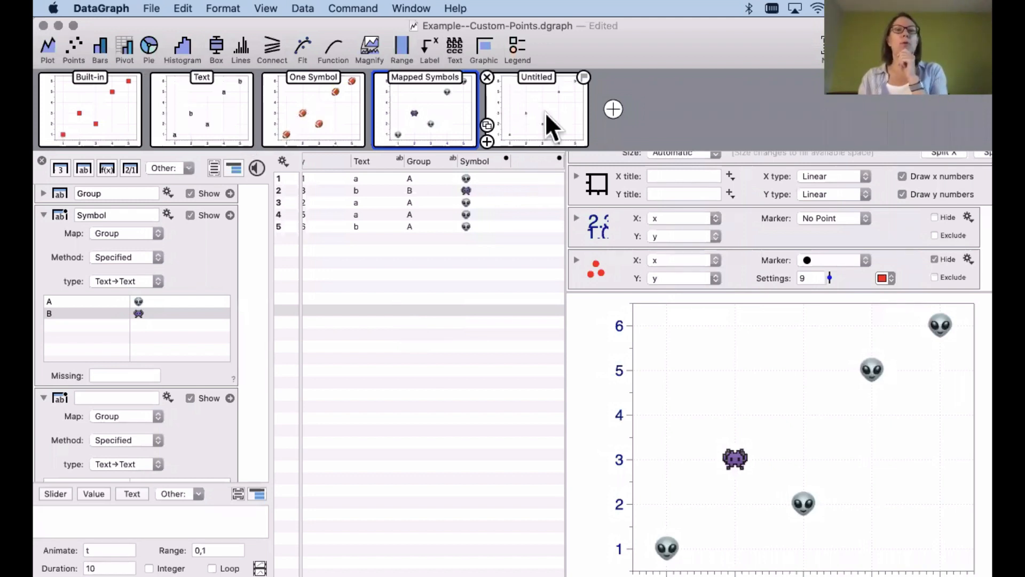
Show the Built-in graph, search the online example files for "Box" and open the Points & Mean example
{"action": "left_click", "coordinate": [109, 115]}
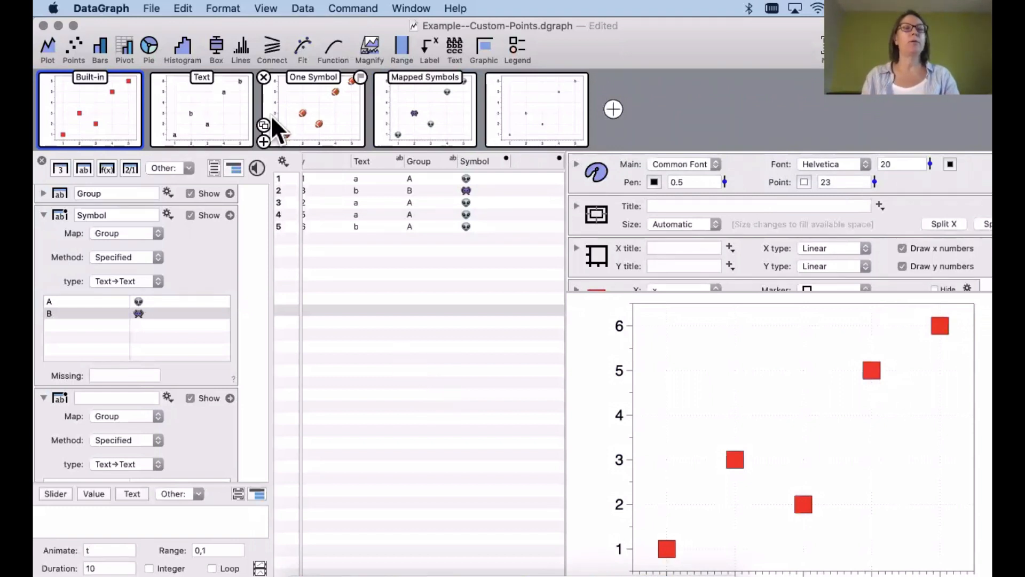
{"action": "left_click", "coordinate": [153, 6]}
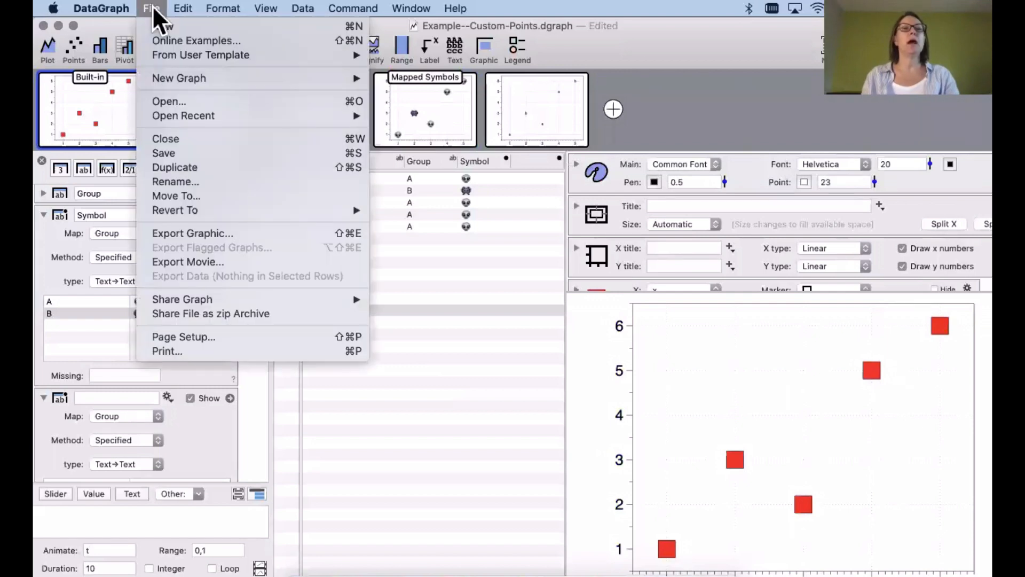
{"action": "left_click", "coordinate": [168, 40]}
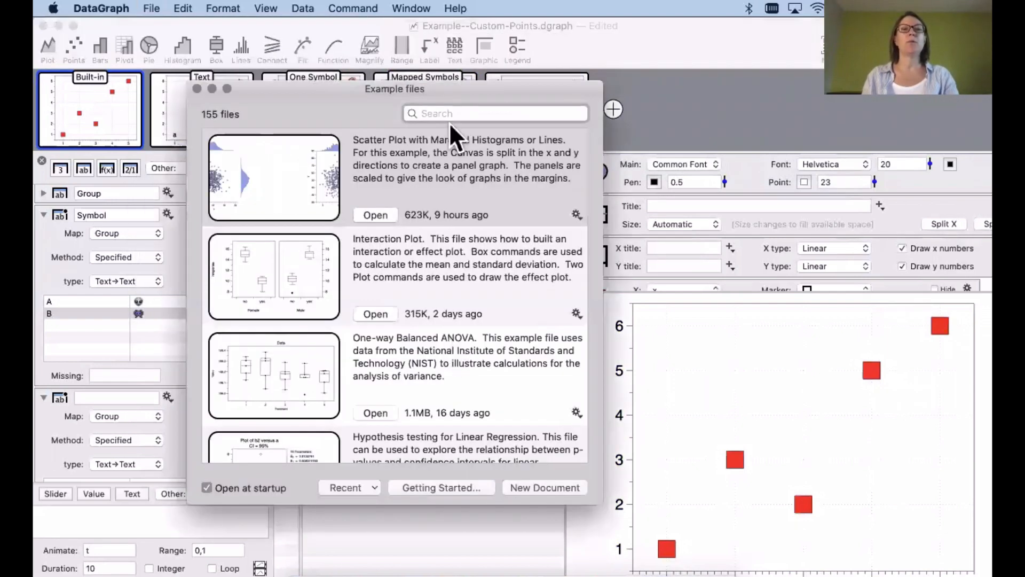
{"action": "type", "text": "Box"}
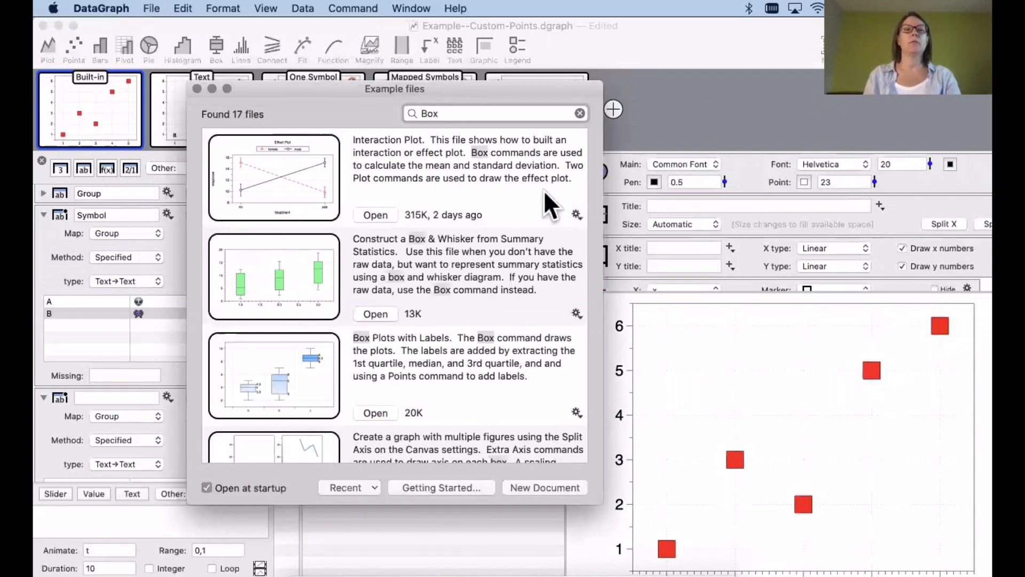
{"action": "scroll", "coordinate": [511, 268], "scroll_direction": "down", "scroll_amount": 2}
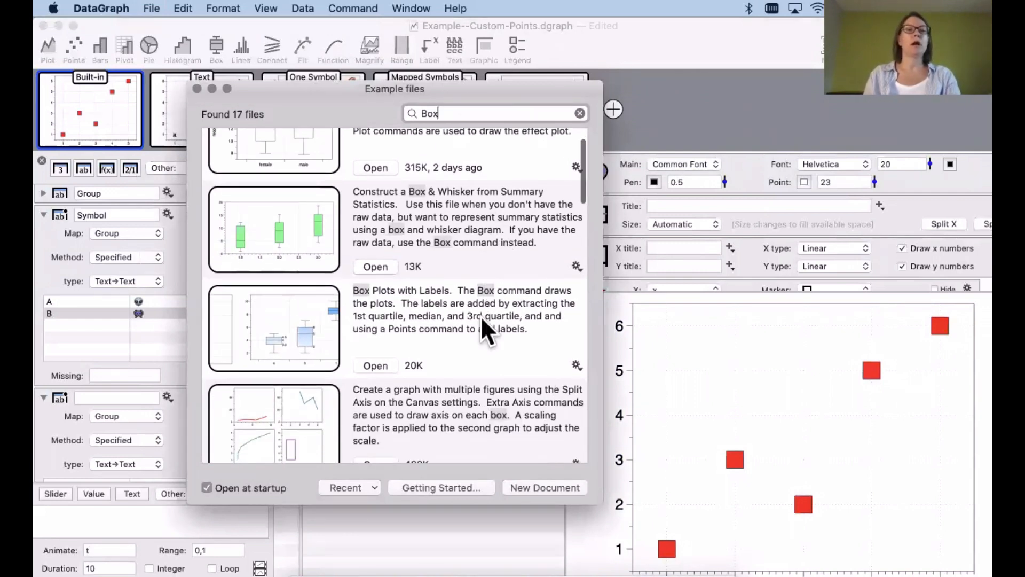
{"action": "scroll", "coordinate": [484, 326], "scroll_direction": "down", "scroll_amount": 5}
{"action": "scroll", "coordinate": [478, 371], "scroll_direction": "down", "scroll_amount": 3}
{"action": "scroll", "coordinate": [477, 370], "scroll_direction": "up", "scroll_amount": 3}
{"action": "scroll", "coordinate": [491, 294], "scroll_direction": "down", "scroll_amount": 2}
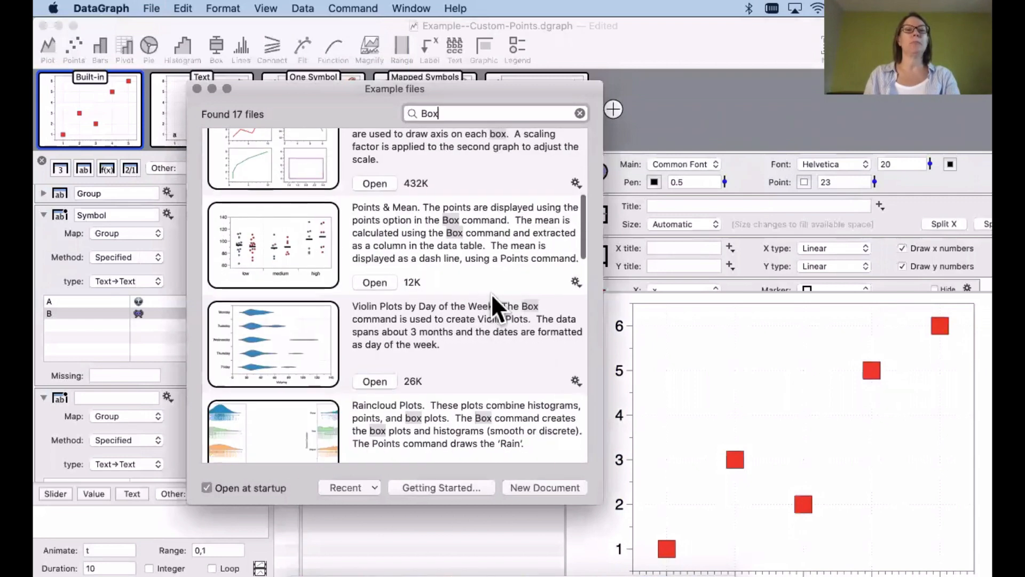
{"action": "left_click", "coordinate": [374, 281]}
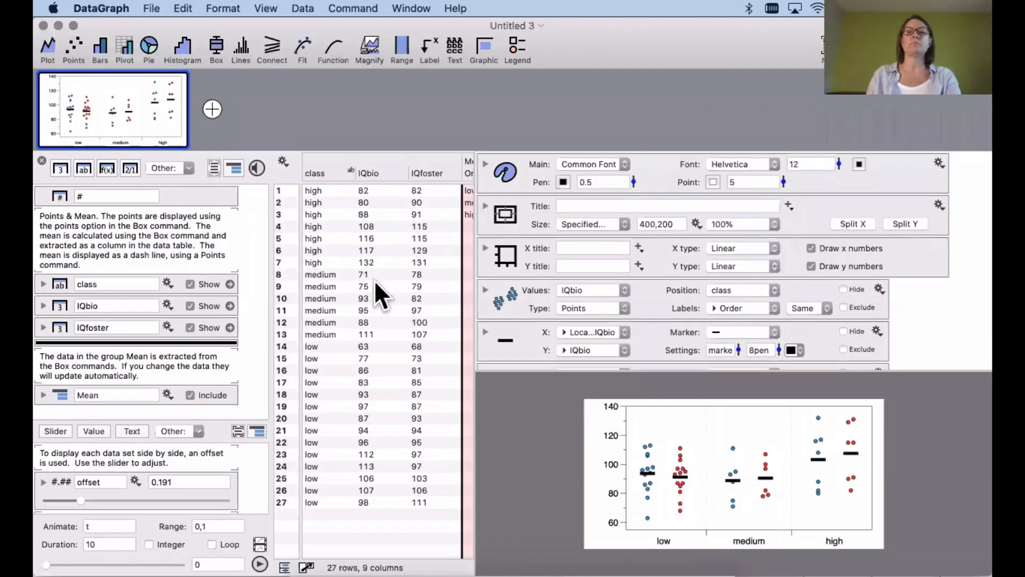
Duplicate the IQbio Points Box command and set the copy's plot type to Whisker
{"action": "left_click", "coordinate": [508, 295]}
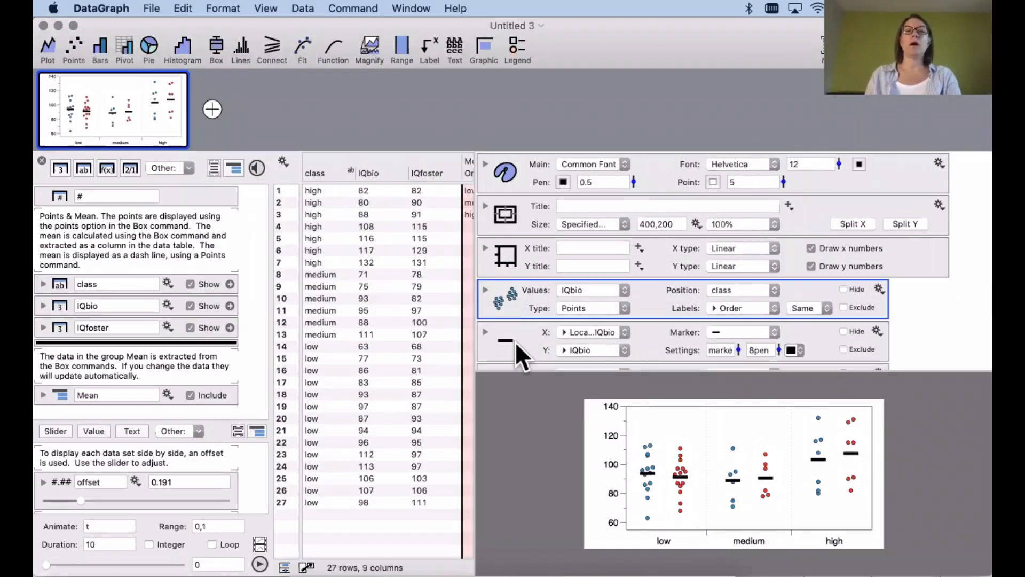
{"action": "scroll", "coordinate": [518, 299], "scroll_direction": "down", "scroll_amount": 3}
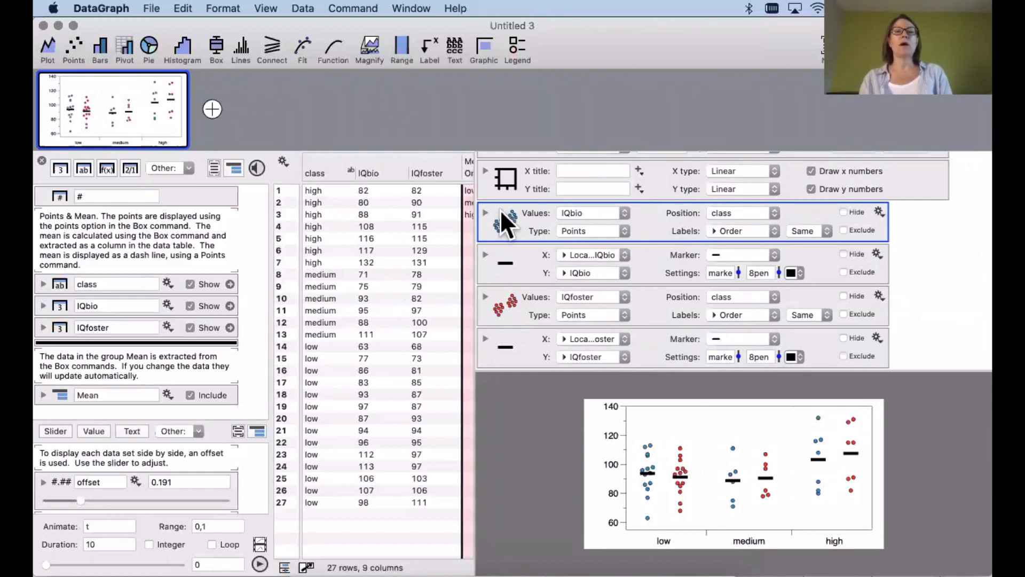
{"action": "left_click_drag", "start_coordinate": [500, 210], "coordinate": [499, 243]}
{"action": "left_click", "coordinate": [517, 267]}
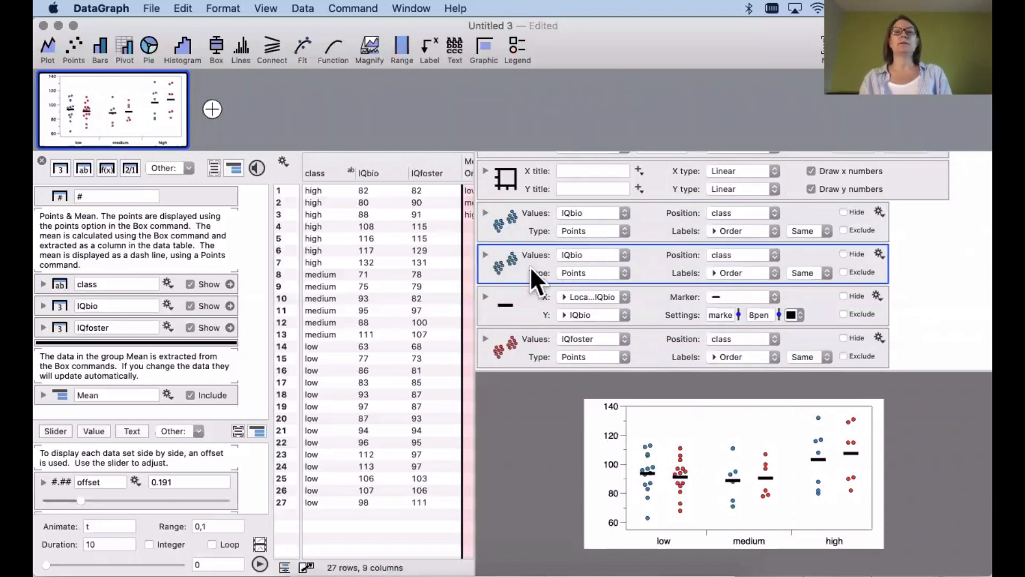
{"action": "left_click", "coordinate": [598, 271]}
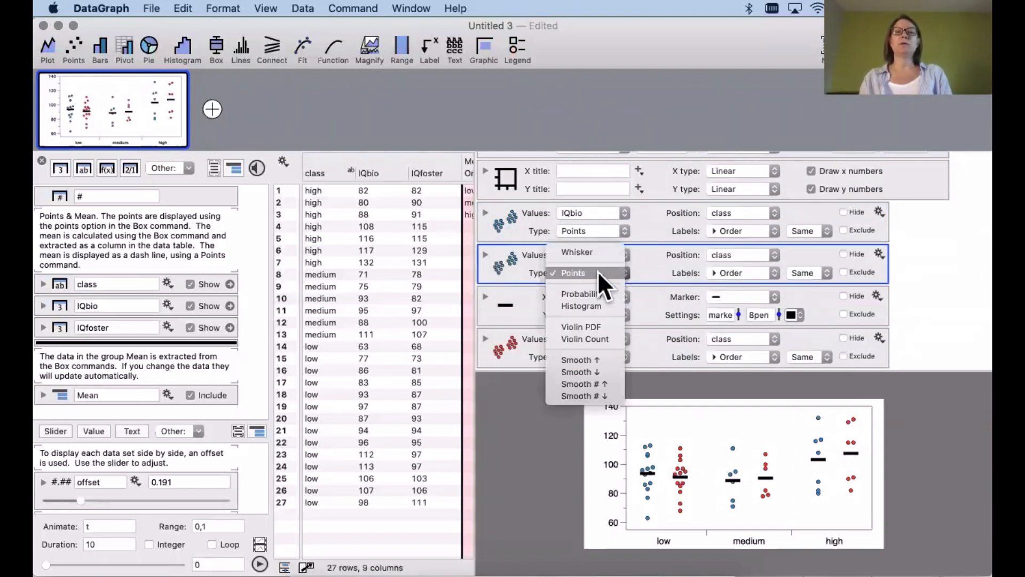
{"action": "left_click", "coordinate": [591, 251]}
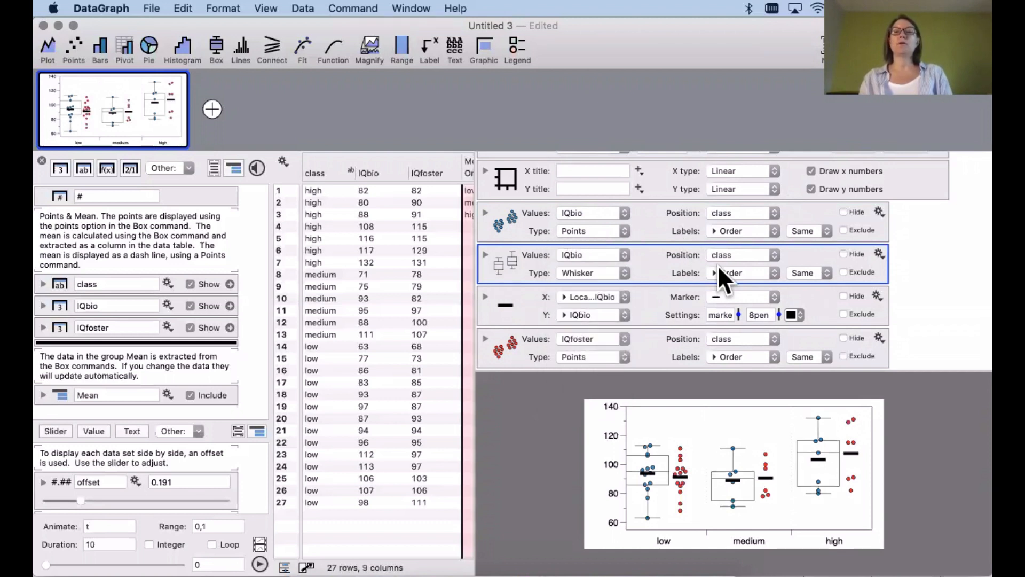
Expand the Whisker command's settings and try a line width of 2 before setting it to 1
{"action": "left_click", "coordinate": [486, 253]}
{"action": "mouse_move", "coordinate": [739, 205]}
{"action": "left_mouse_down"}
{"action": "mouse_move", "coordinate": [735, 184]}
{"action": "mouse_move", "coordinate": [737, 198]}
{"action": "left_mouse_up"}
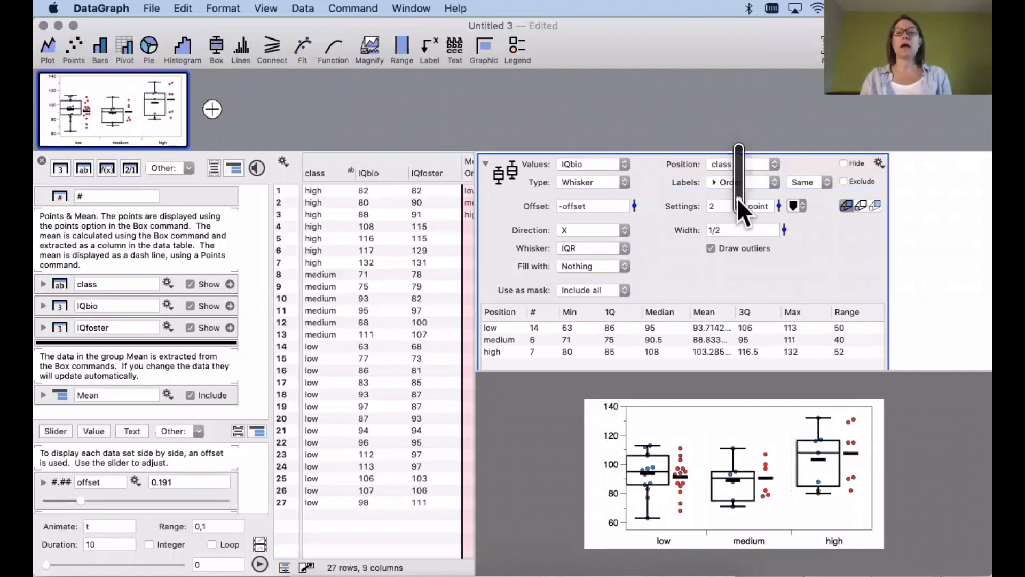
{"action": "left_click_drag", "start_coordinate": [735, 200], "coordinate": [735, 204]}
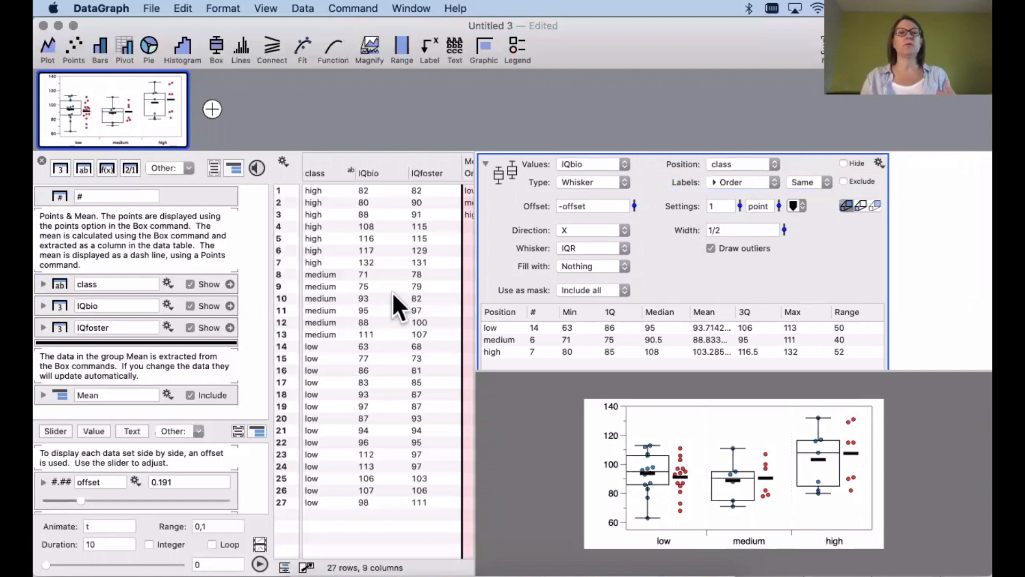
Add a new graph with a Box command for the IQbio column, positioned by class
{"action": "left_click", "coordinate": [212, 108]}
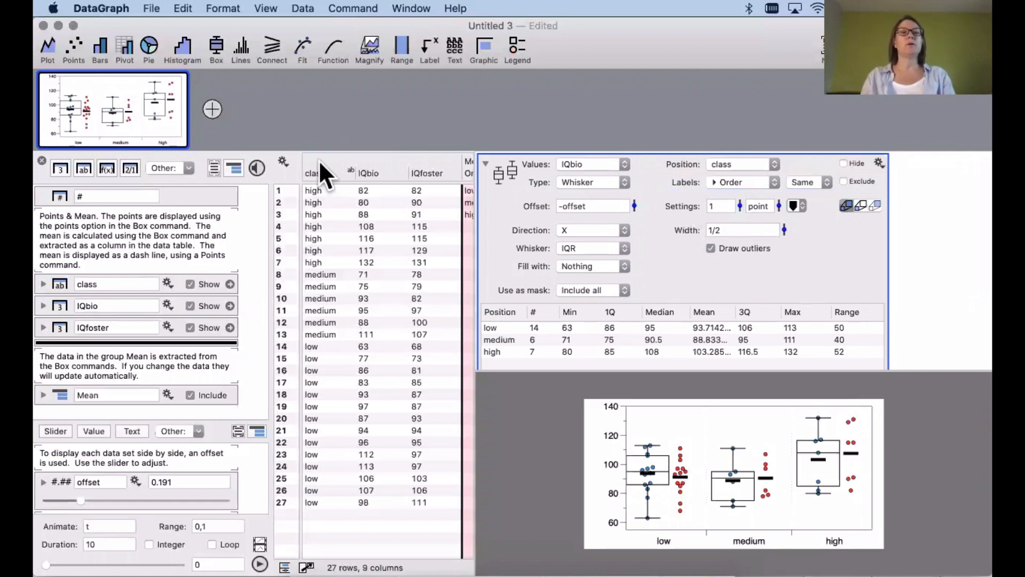
{"action": "left_click", "coordinate": [372, 169]}
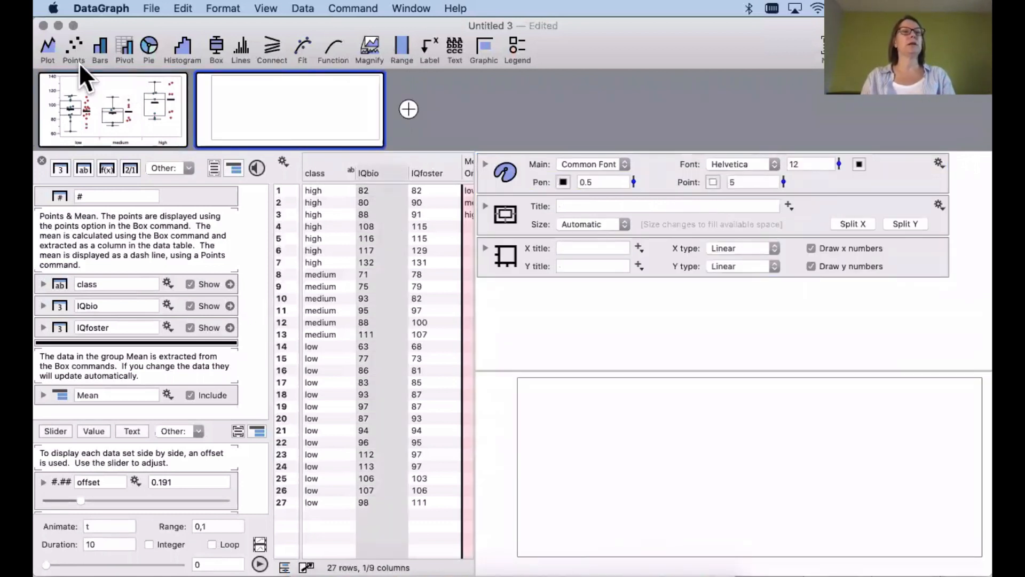
{"action": "mouse_move", "coordinate": [217, 82]}
{"action": "left_click", "coordinate": [217, 49]}
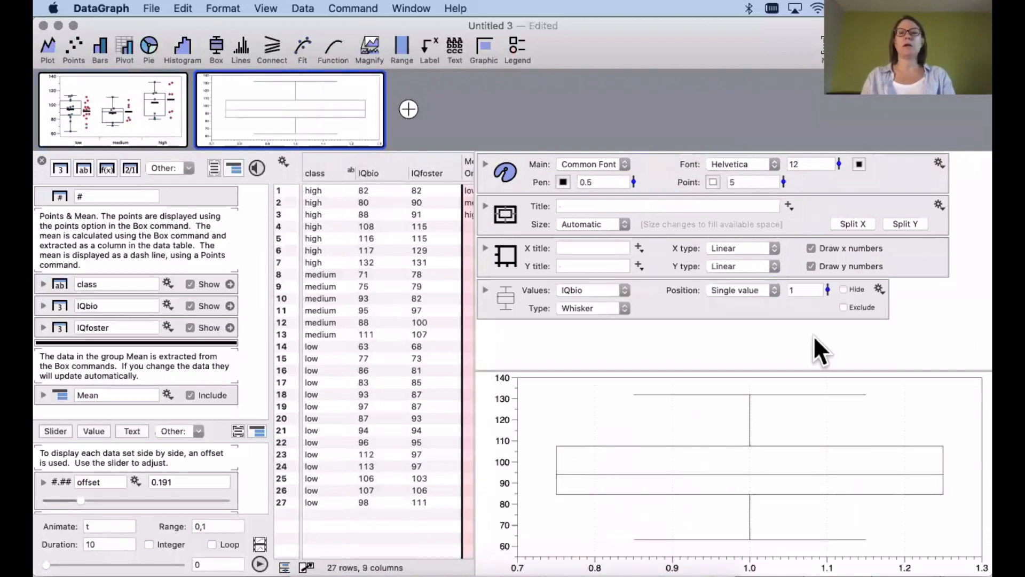
{"action": "left_click", "coordinate": [744, 288]}
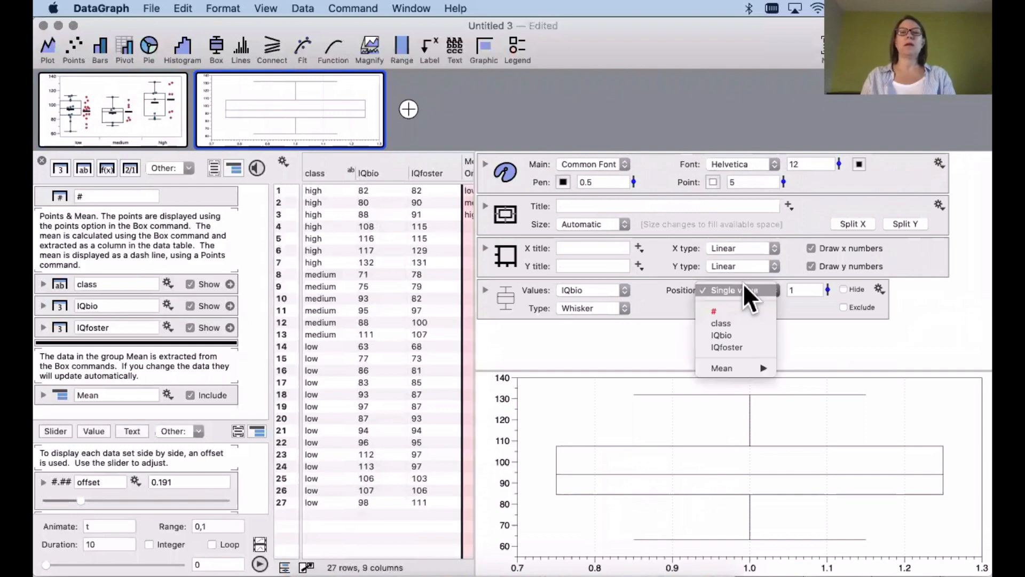
{"action": "left_click", "coordinate": [744, 322]}
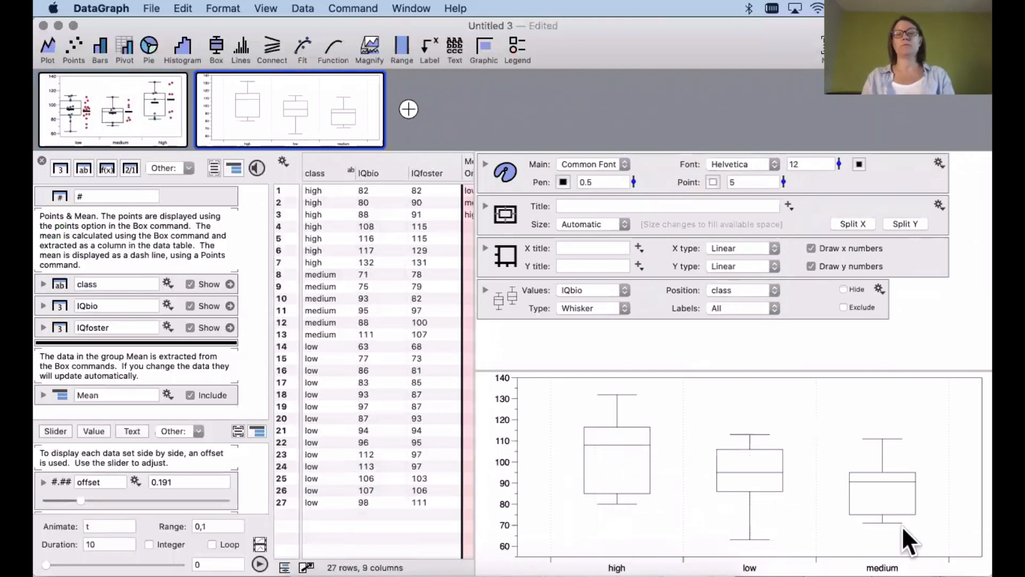
Duplicate the new graph's Whisker command and set the copy's plot type to Points
{"action": "left_click", "coordinate": [511, 299]}
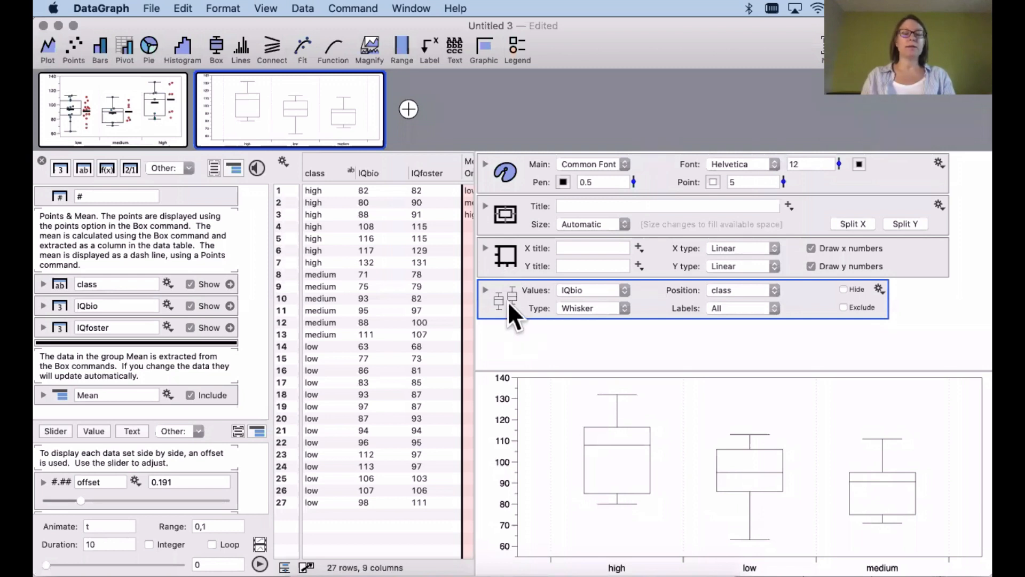
{"action": "left_click_drag", "start_coordinate": [507, 297], "coordinate": [508, 342]}
{"action": "left_click", "coordinate": [587, 348]}
{"action": "left_click", "coordinate": [589, 369]}
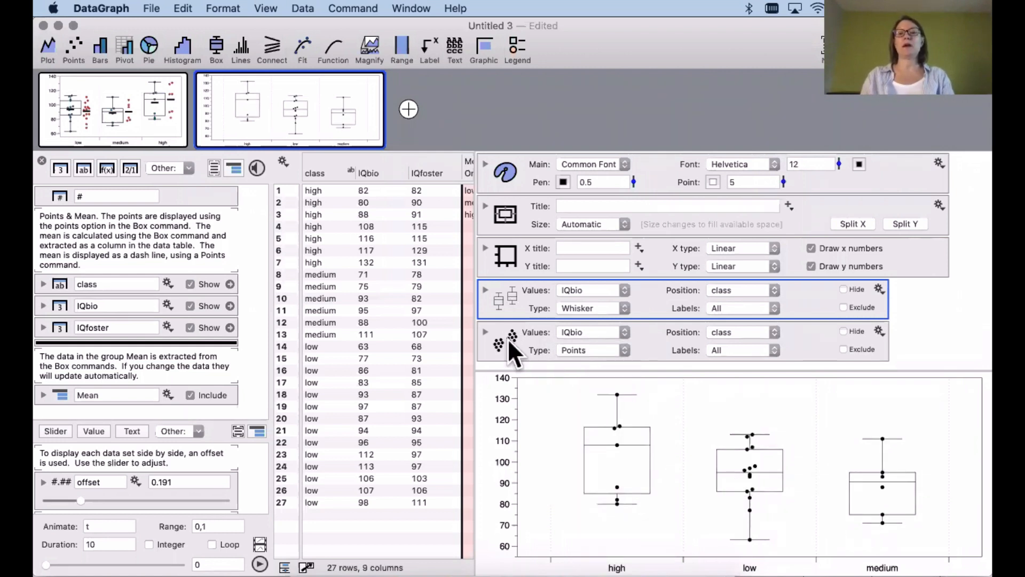
{"action": "left_click", "coordinate": [943, 326]}
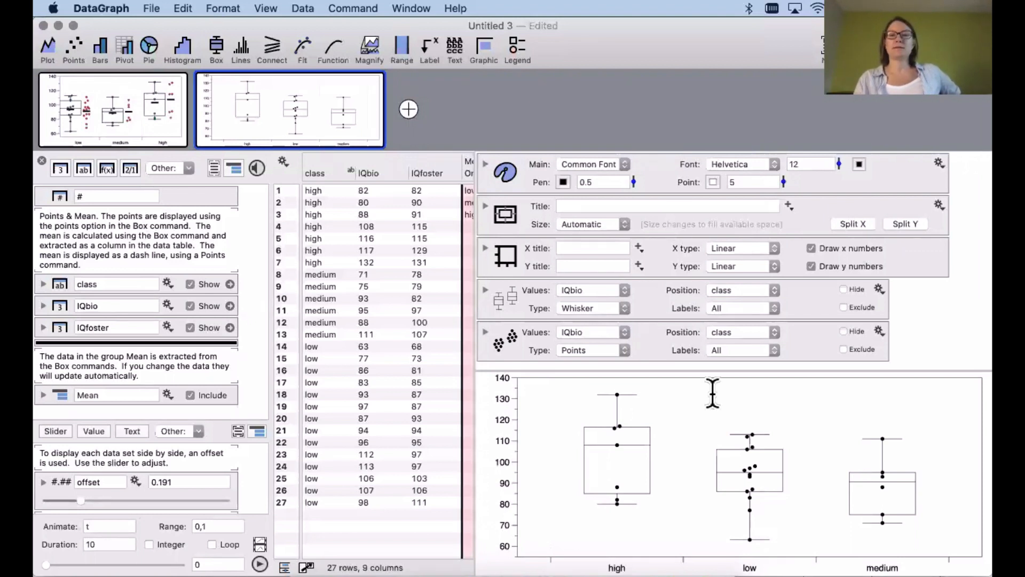
{"action": "left_click", "coordinate": [662, 569]}
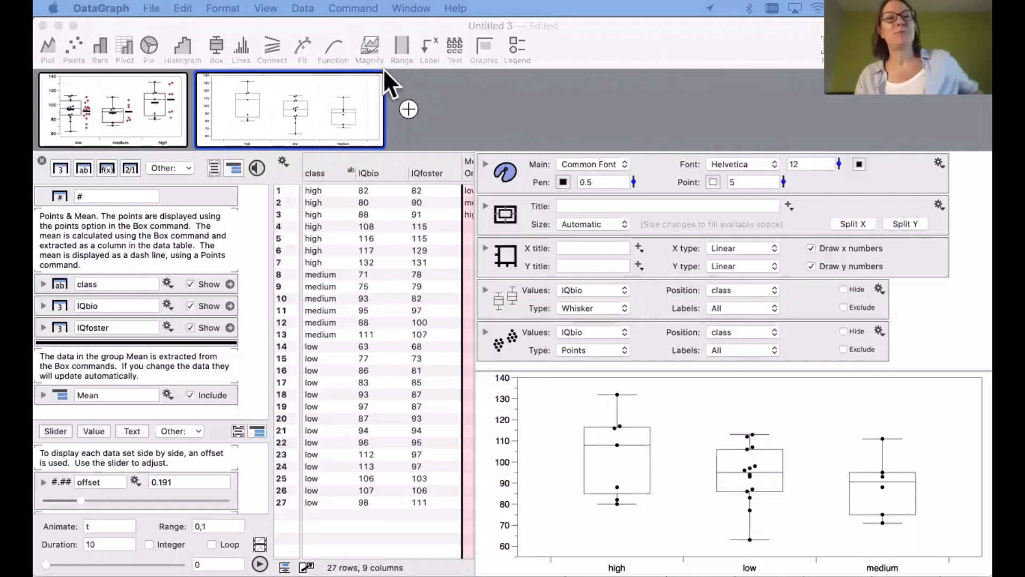
{"action": "left_click", "coordinate": [666, 111]}
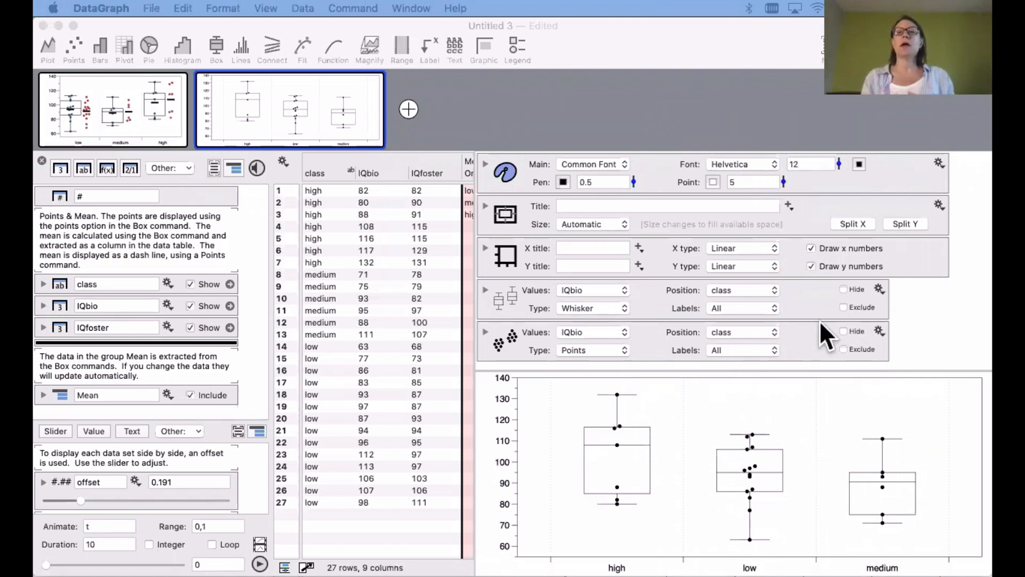
Expand the Points command's settings and try the hollow triangle marker before choosing the hollow square
{"action": "left_click", "coordinate": [483, 329]}
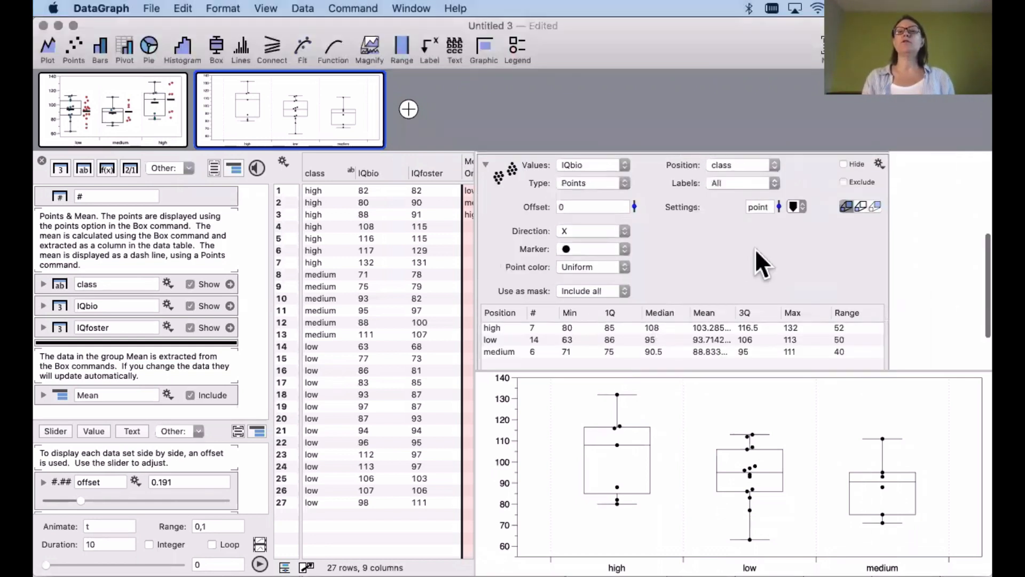
{"action": "scroll", "coordinate": [756, 250], "scroll_direction": "up", "scroll_amount": 1}
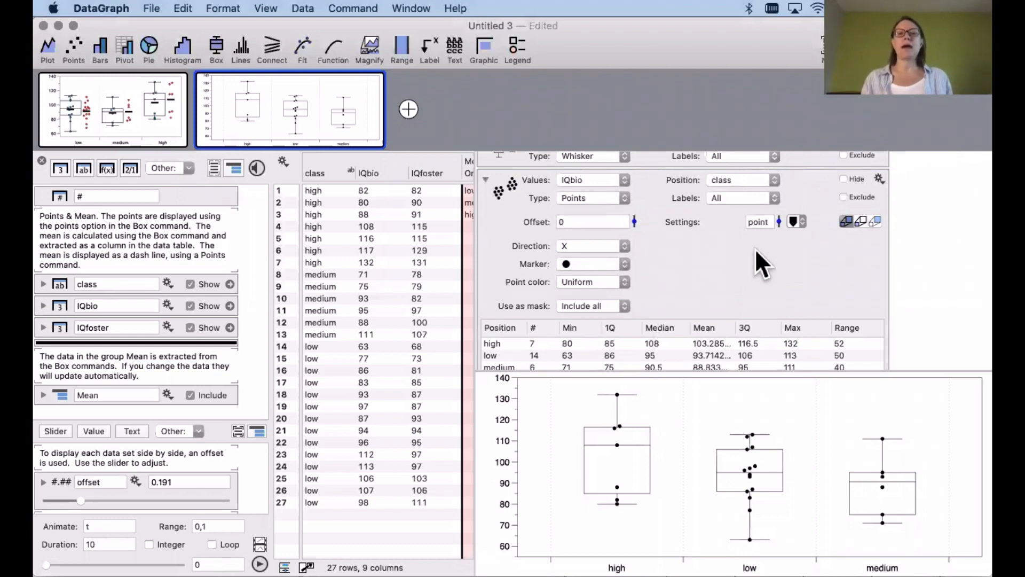
{"action": "left_click", "coordinate": [604, 263]}
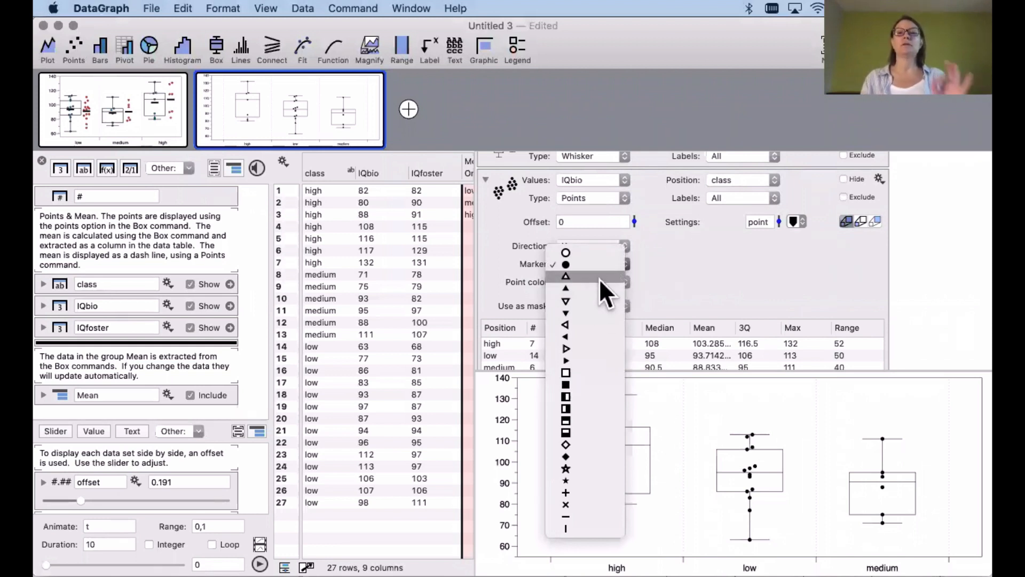
{"action": "left_click", "coordinate": [599, 278]}
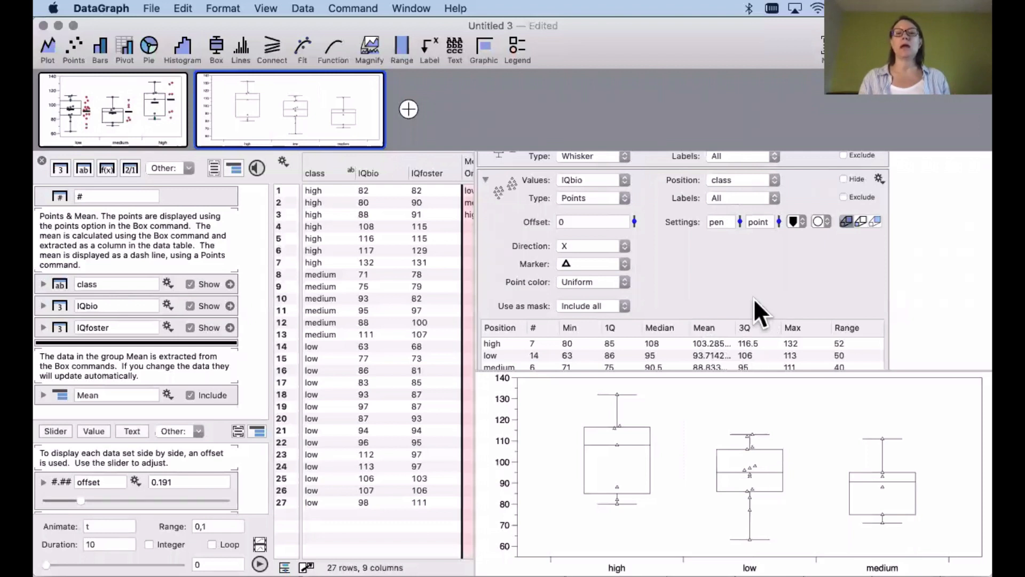
{"action": "left_click", "coordinate": [609, 264]}
{"action": "left_click", "coordinate": [579, 362]}
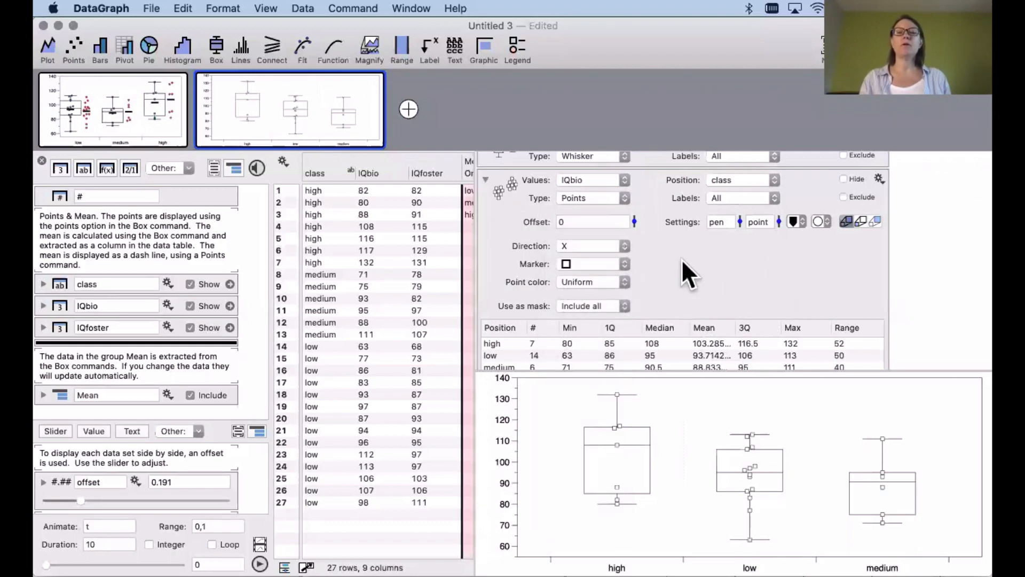
Color the IQbio points by class using a new three-color scheme
{"action": "left_click", "coordinate": [598, 279]}
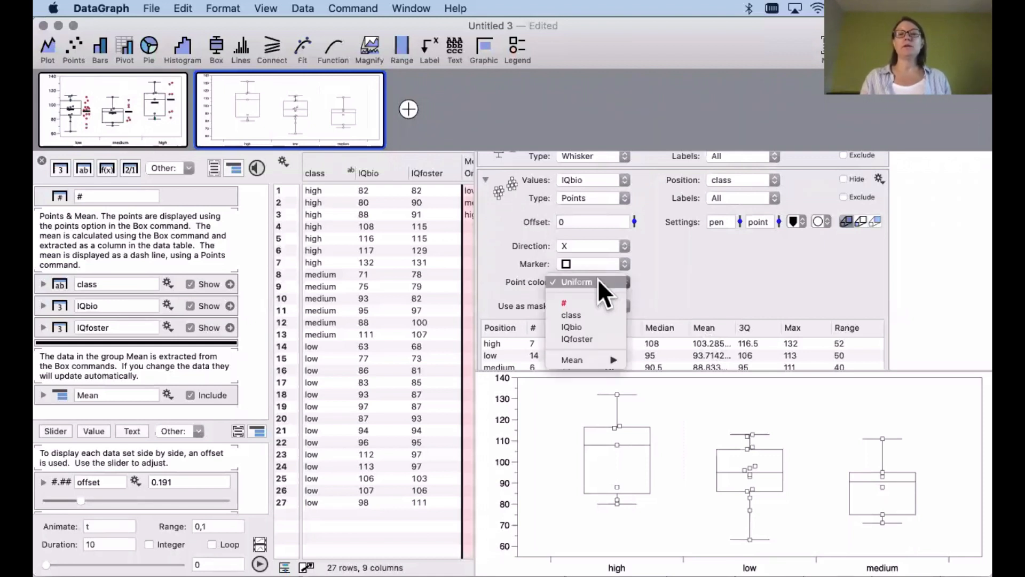
{"action": "left_click", "coordinate": [588, 315]}
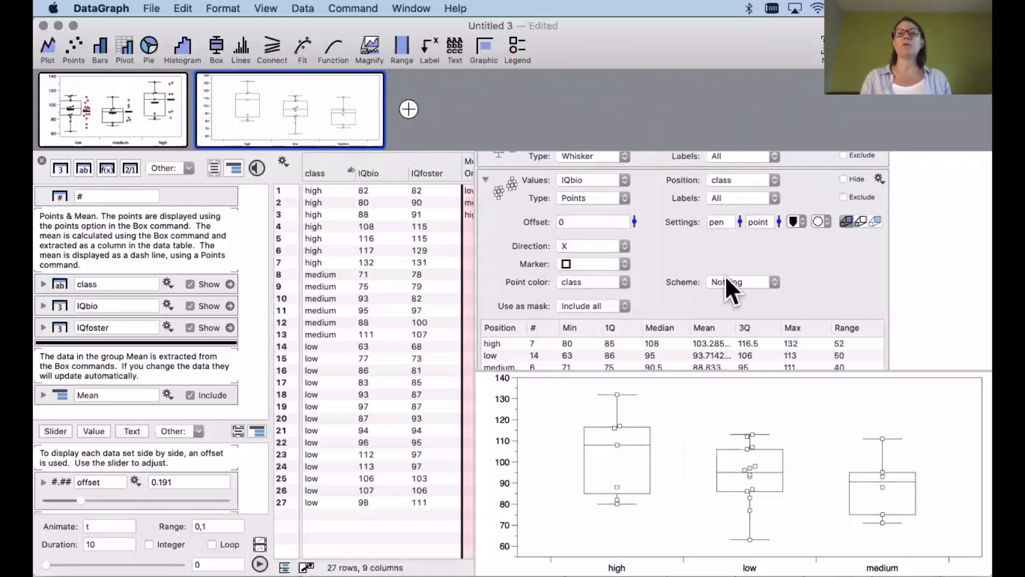
{"action": "left_click", "coordinate": [740, 281]}
{"action": "left_click", "coordinate": [741, 304]}
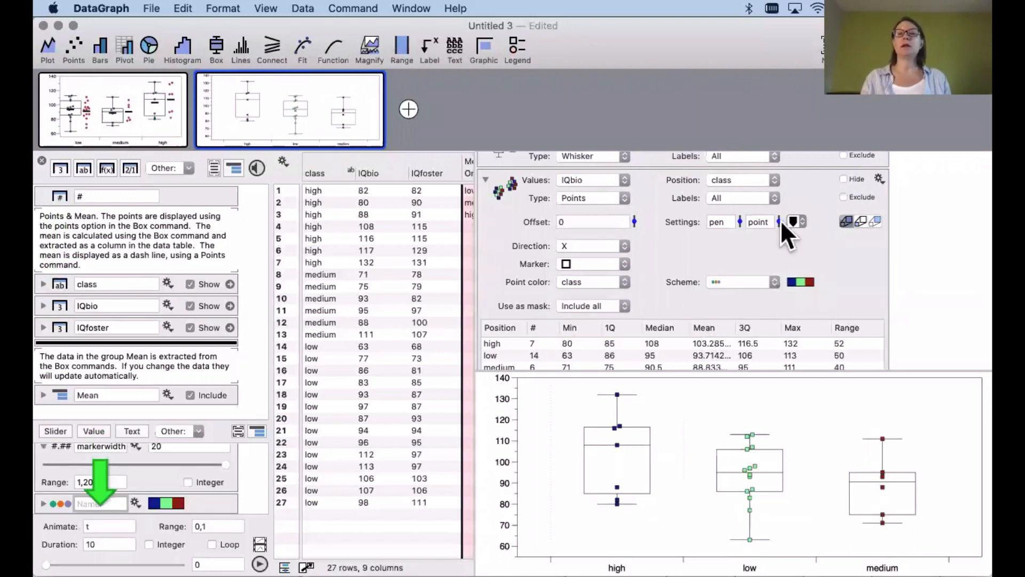
Try a point size of 3point, set it to 2point, and collapse the Points command's settings
{"action": "left_click", "coordinate": [748, 222]}
{"action": "type", "text": "3"}
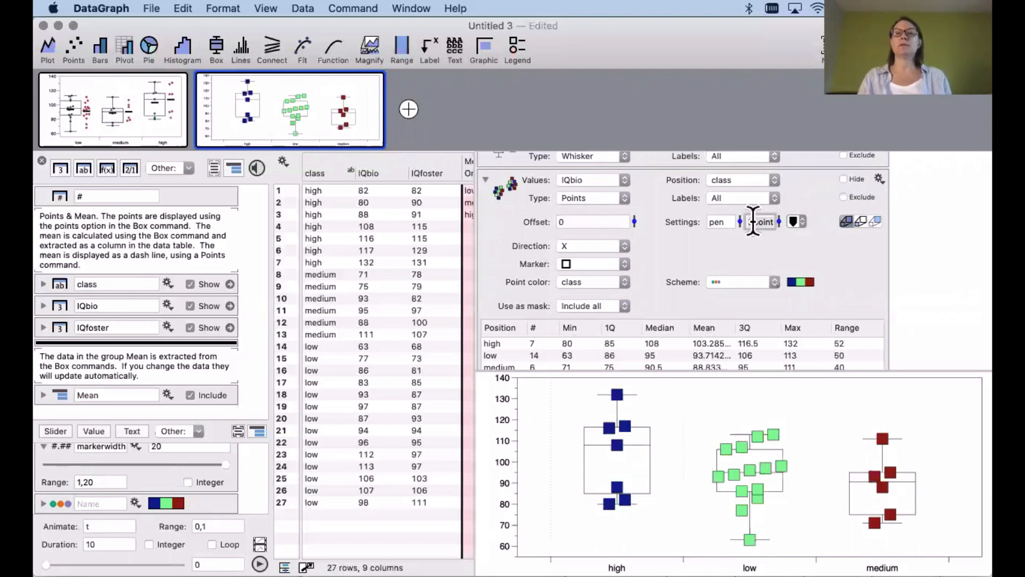
{"action": "key", "text": "BackSpace"}
{"action": "type", "text": "2"}
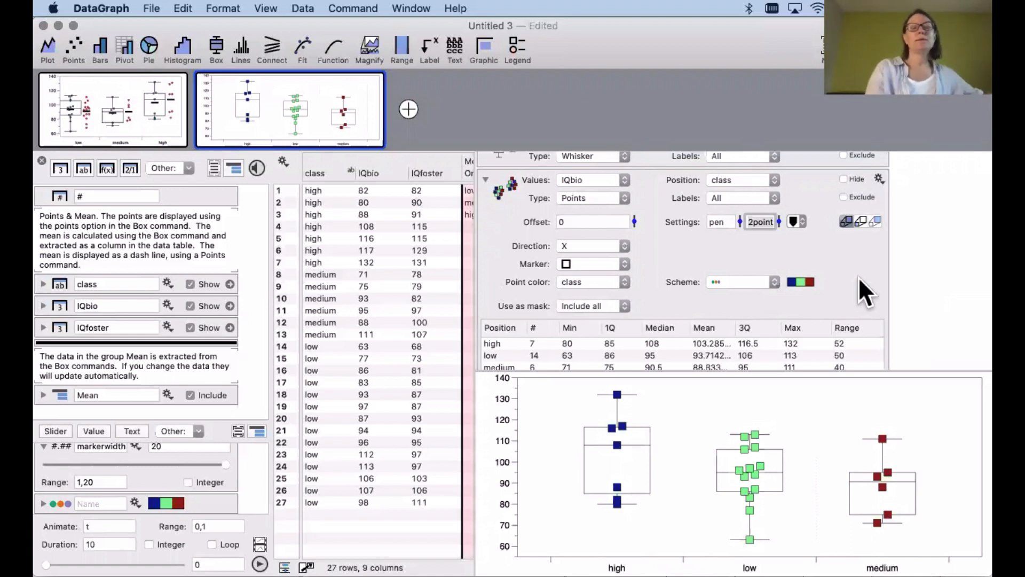
{"action": "scroll", "coordinate": [808, 263], "scroll_direction": "up", "scroll_amount": 3}
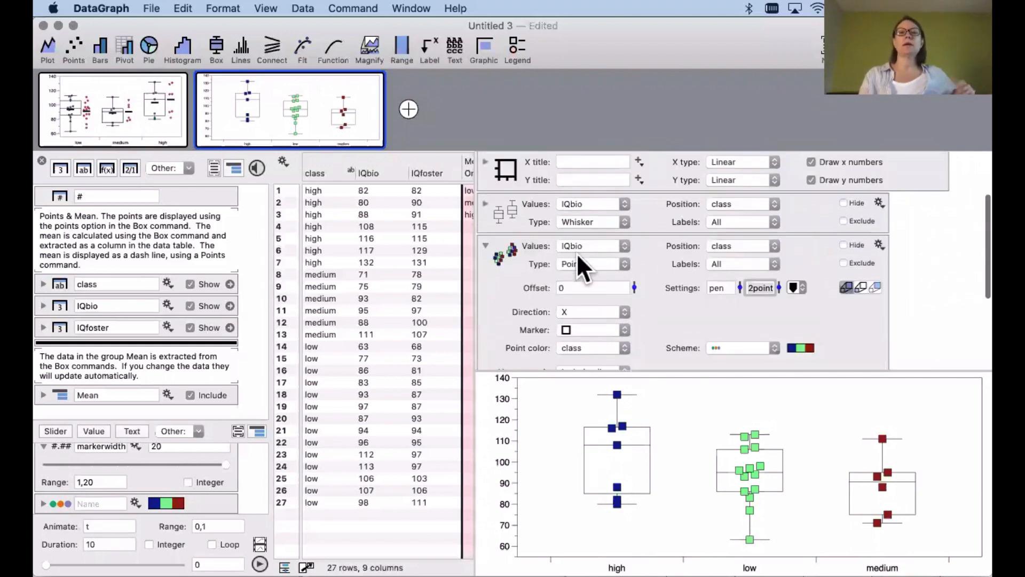
{"action": "left_click", "coordinate": [484, 245]}
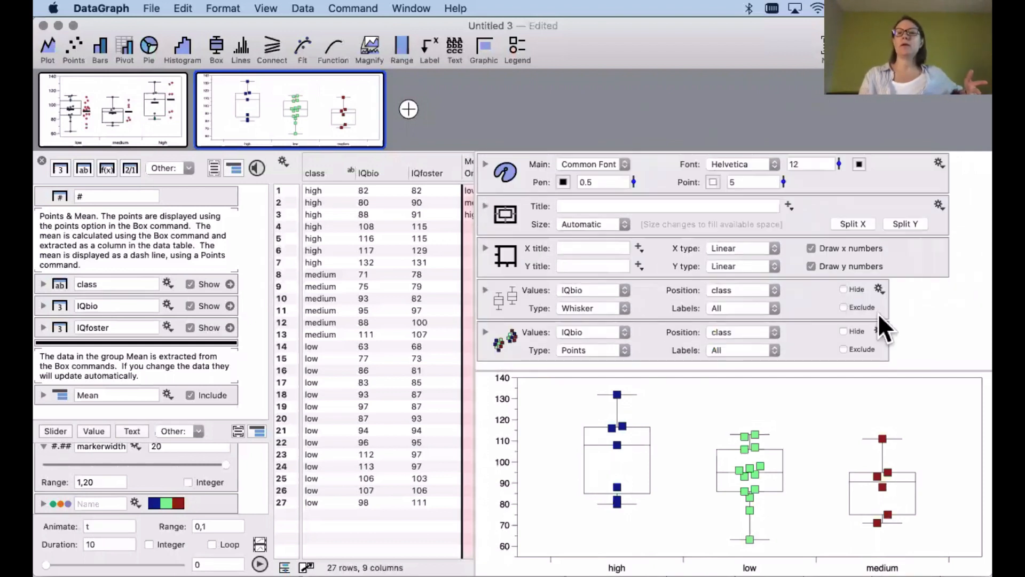
Hide the Points plot briefly, then show it again and hide the Whisker plot instead
{"action": "left_click", "coordinate": [853, 333]}
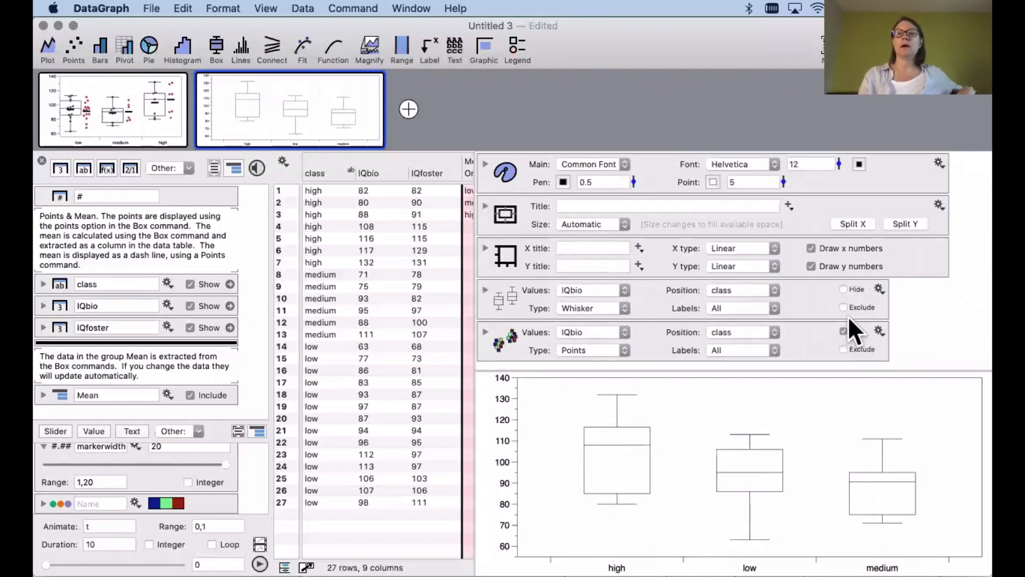
{"action": "left_click", "coordinate": [847, 331]}
{"action": "left_click", "coordinate": [848, 289]}
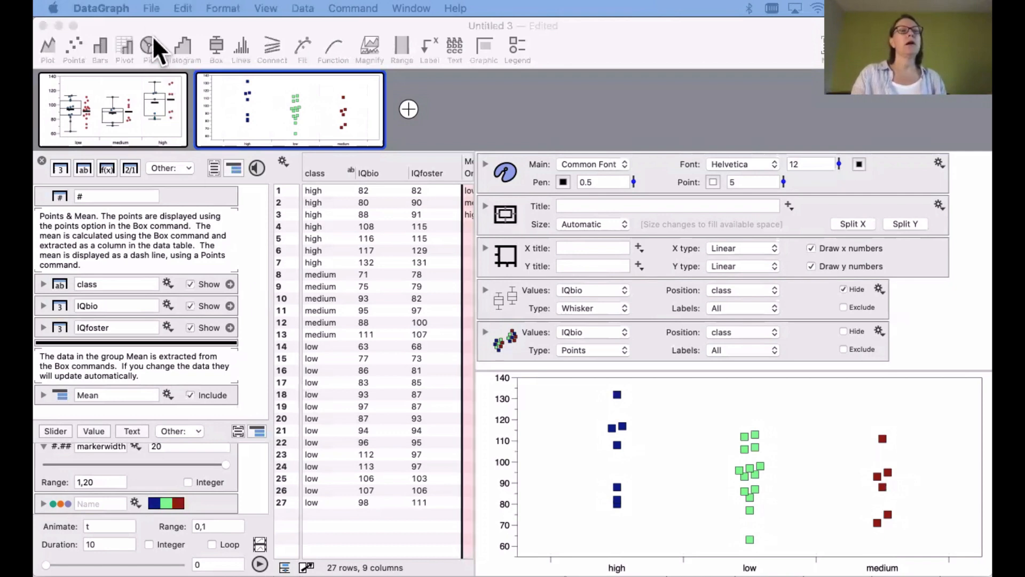
Create a new blank DataGraph file and add two numeric columns to it
{"action": "left_click", "coordinate": [151, 8]}
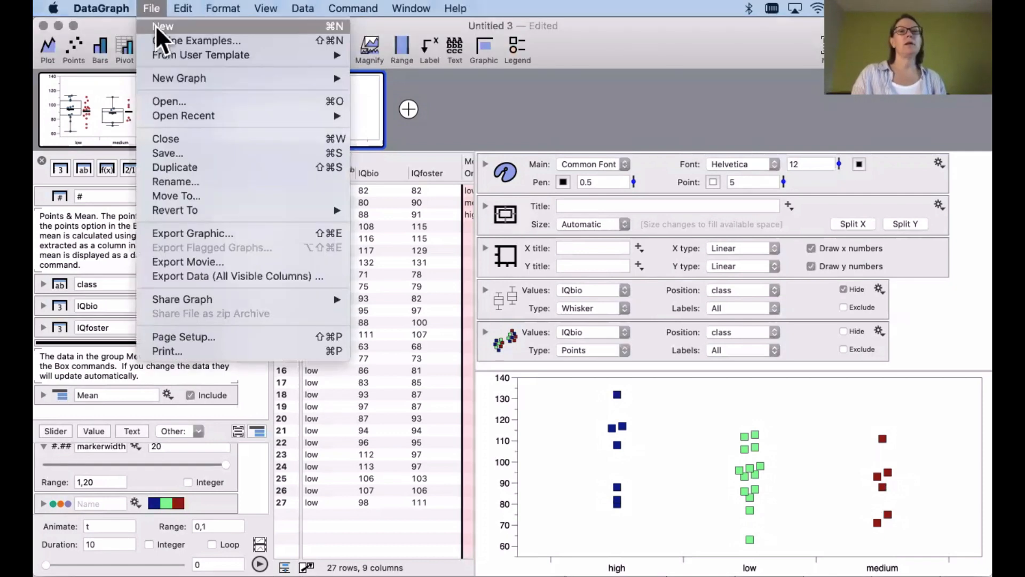
{"action": "left_click", "coordinate": [155, 24]}
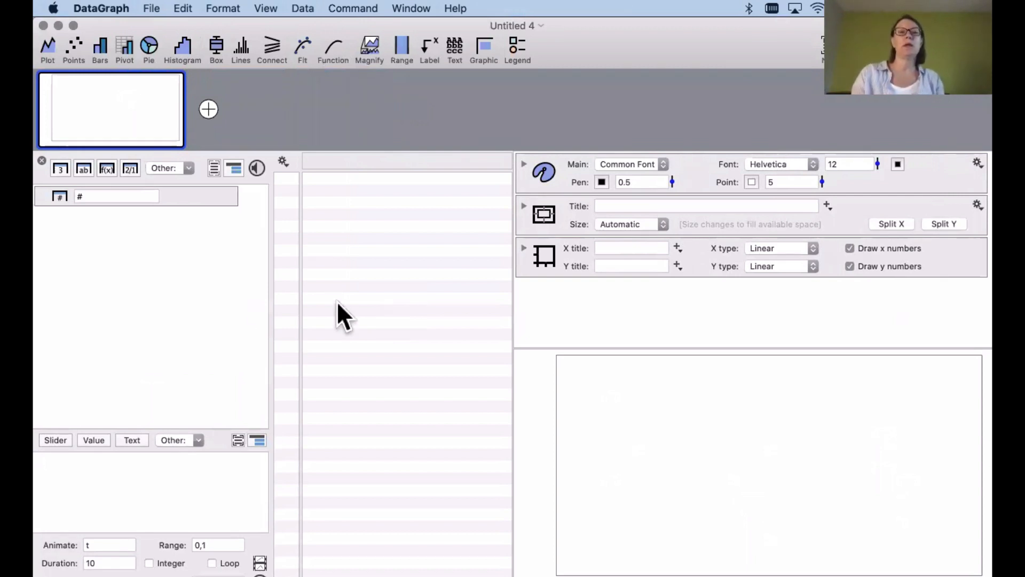
{"action": "left_click", "coordinate": [60, 169]}
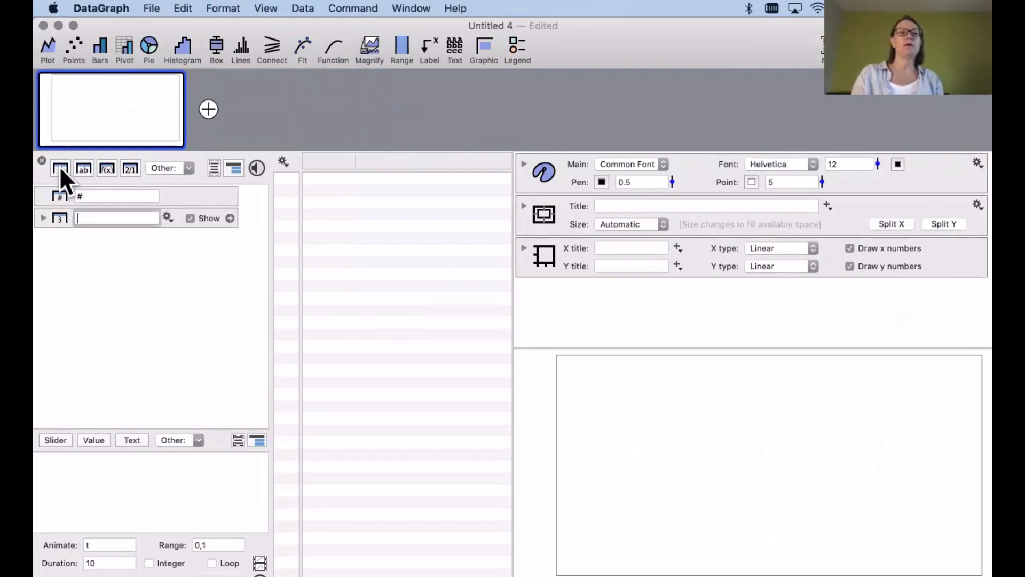
{"action": "left_click", "coordinate": [60, 169]}
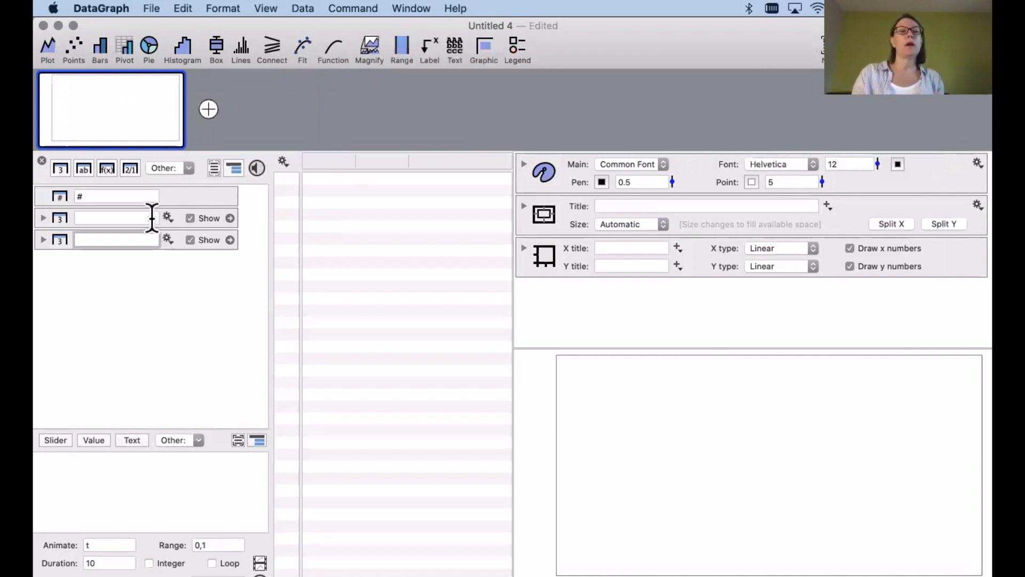
Delete the two numeric columns from the data table
{"action": "left_click", "coordinate": [126, 217]}
{"action": "type", "text": "x"}
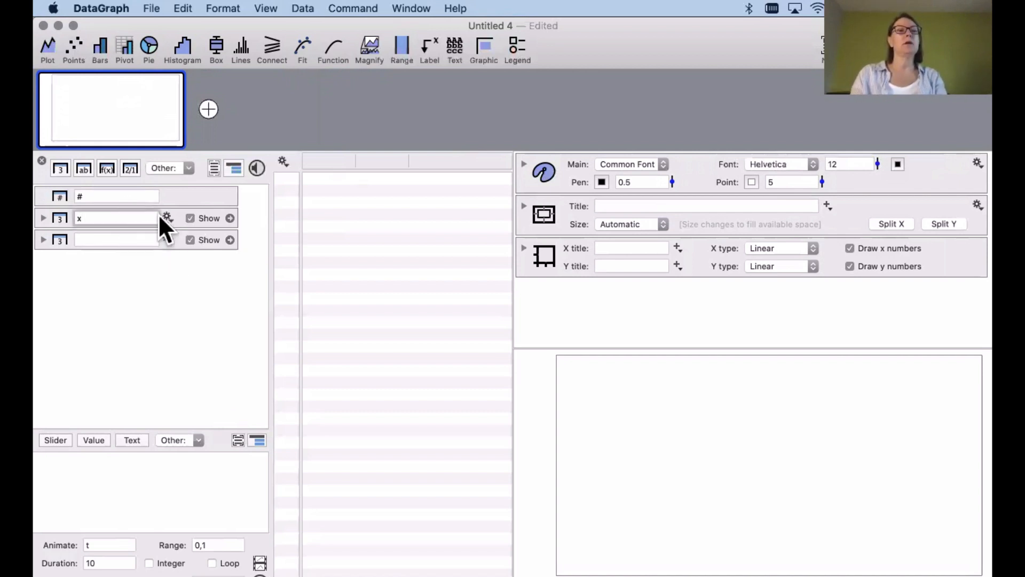
{"action": "left_click", "coordinate": [212, 216]}
{"action": "key", "text": "Delete"}
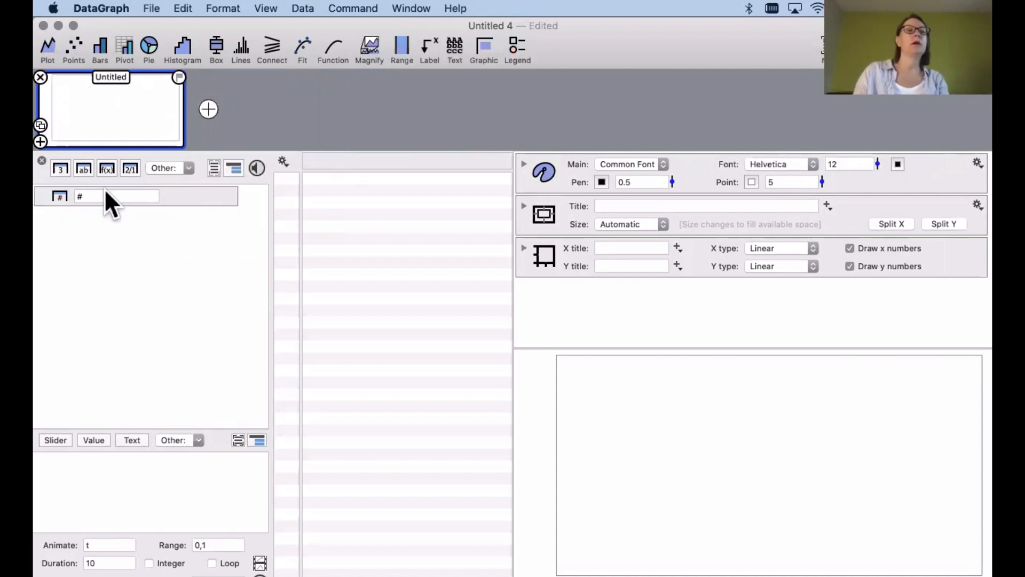
Add two expression columns and enter # as the formula of the first one
{"action": "left_click", "coordinate": [105, 168]}
{"action": "left_click", "coordinate": [105, 169]}
{"action": "left_click", "coordinate": [91, 236]}
{"action": "type", "text": "rand"}
{"action": "key", "text": "BackSpace"}
{"action": "key", "text": "BackSpace"}
{"action": "key", "text": "BackSpace"}
{"action": "key", "text": "BackSpace"}
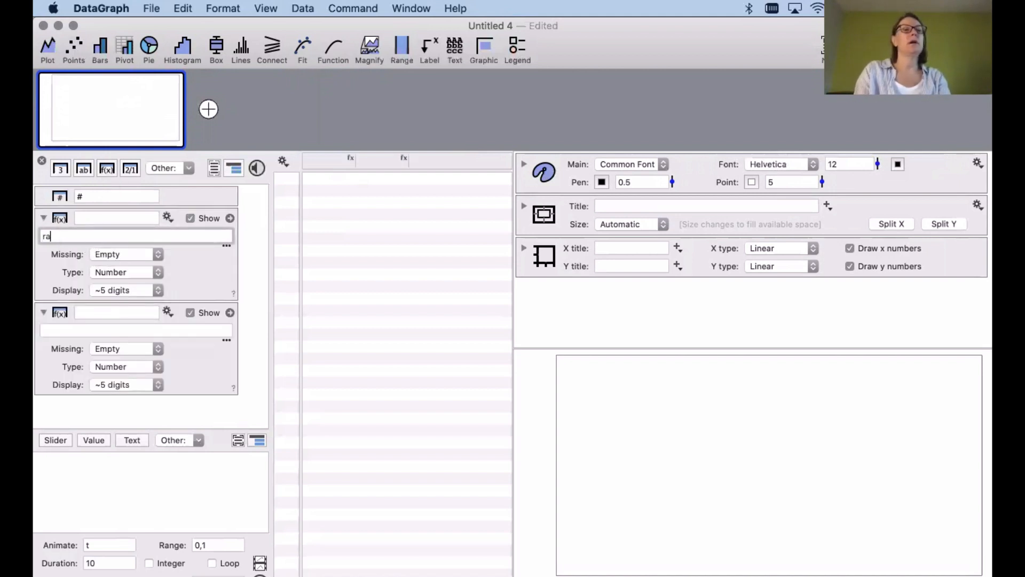
{"action": "type", "text": "#"}
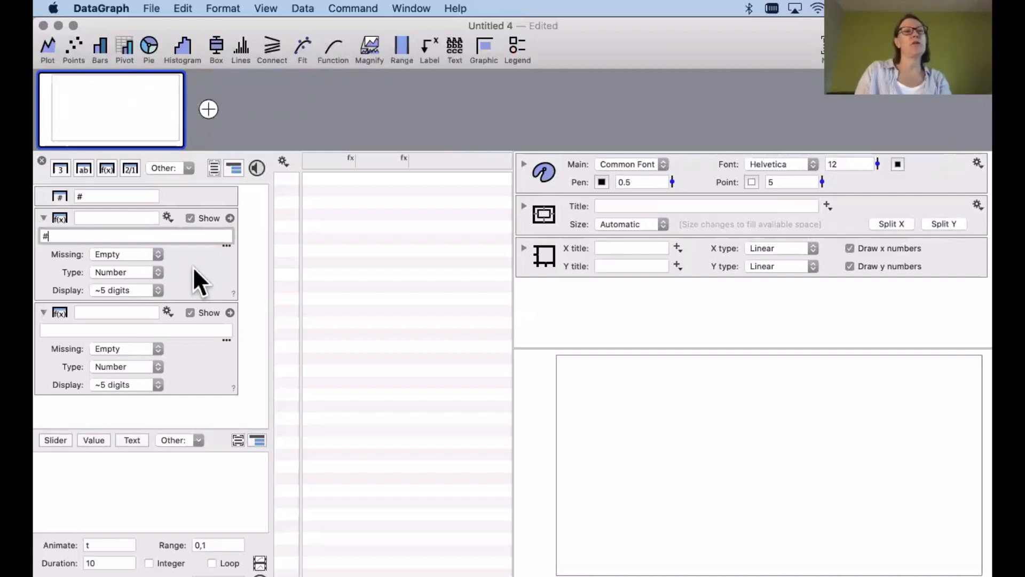
{"action": "key", "text": "Return"}
Set the first expression column's number of rows to 100
{"action": "left_click", "coordinate": [129, 272]}
{"action": "type", "text": "11"}
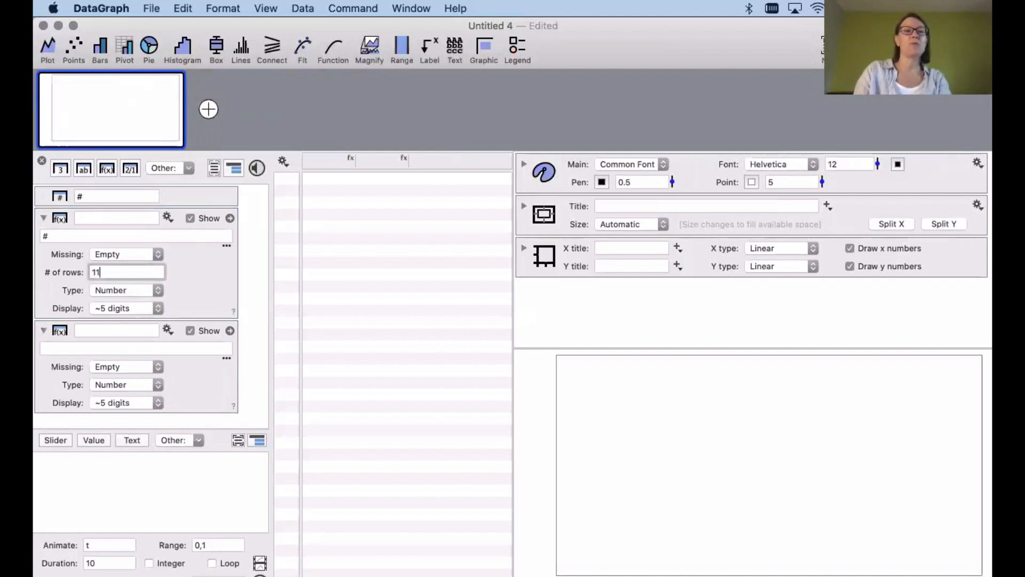
{"action": "type", "text": "00"}
{"action": "key", "text": "Return"}
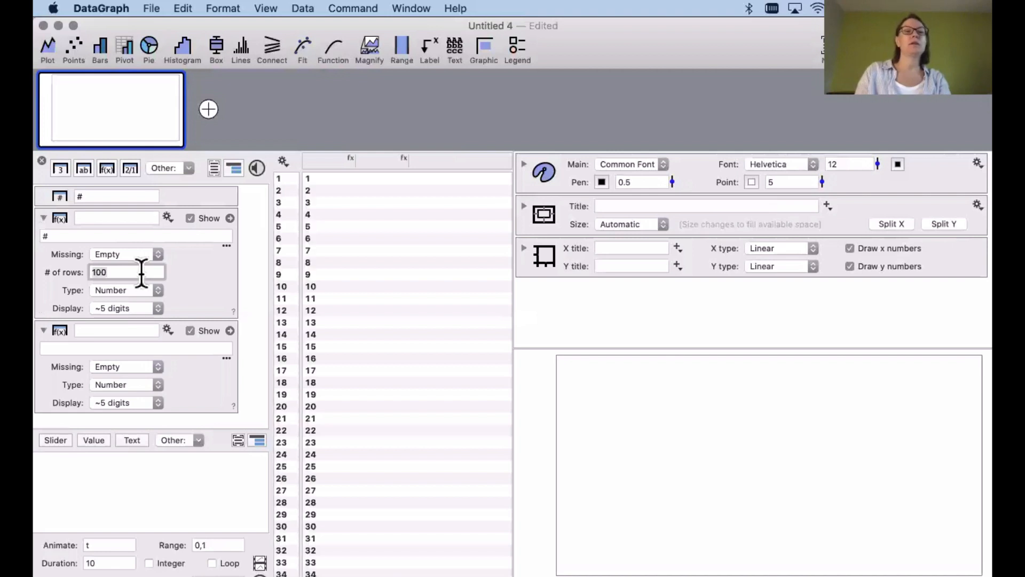
Extend the first expression column's formula to #+rand(1,2)
{"action": "left_click", "coordinate": [55, 235]}
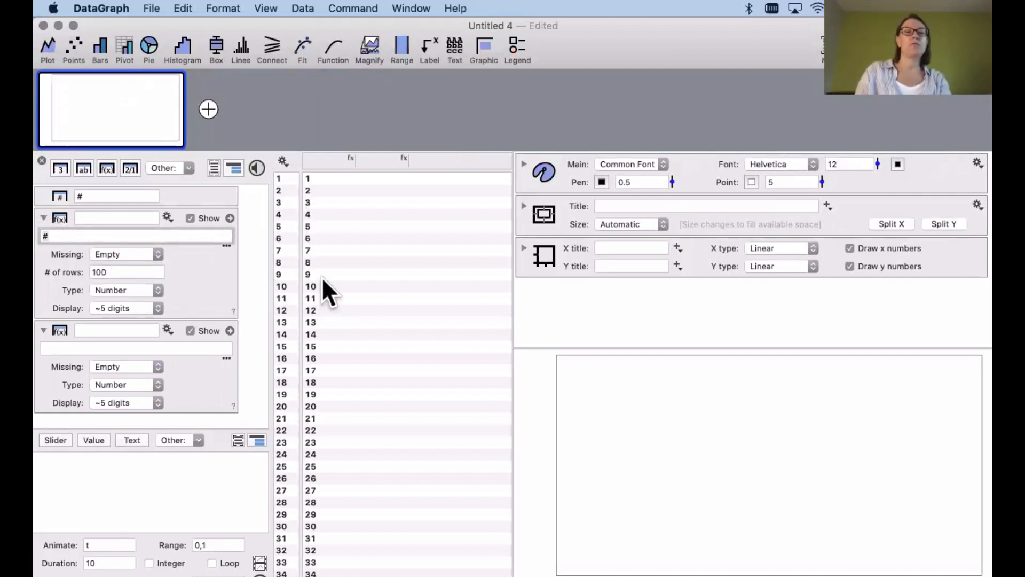
{"action": "scroll", "coordinate": [340, 379], "scroll_direction": "down", "scroll_amount": 15}
{"action": "scroll", "coordinate": [340, 379], "scroll_direction": "up", "scroll_amount": 15}
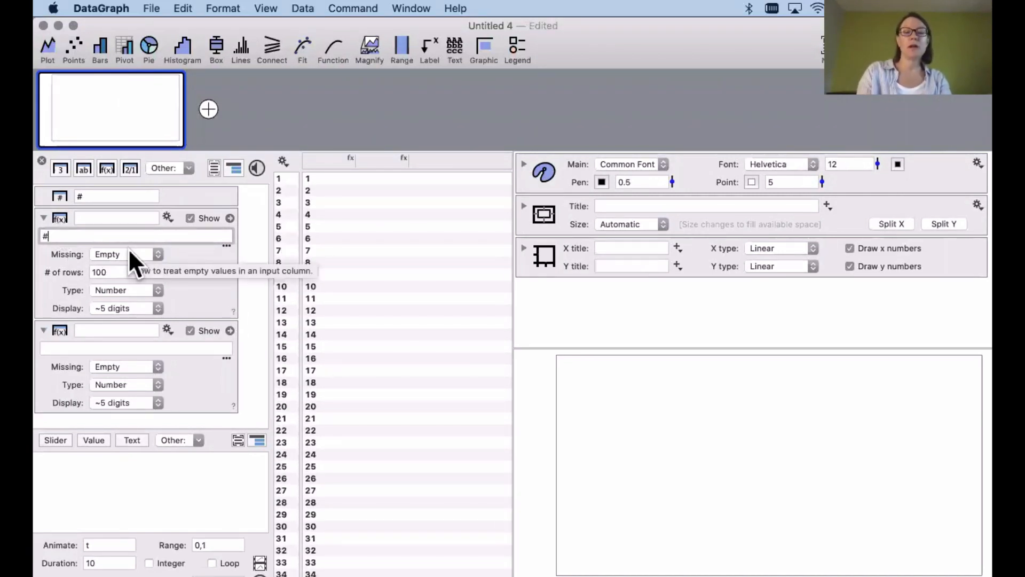
{"action": "type", "text": "+r"}
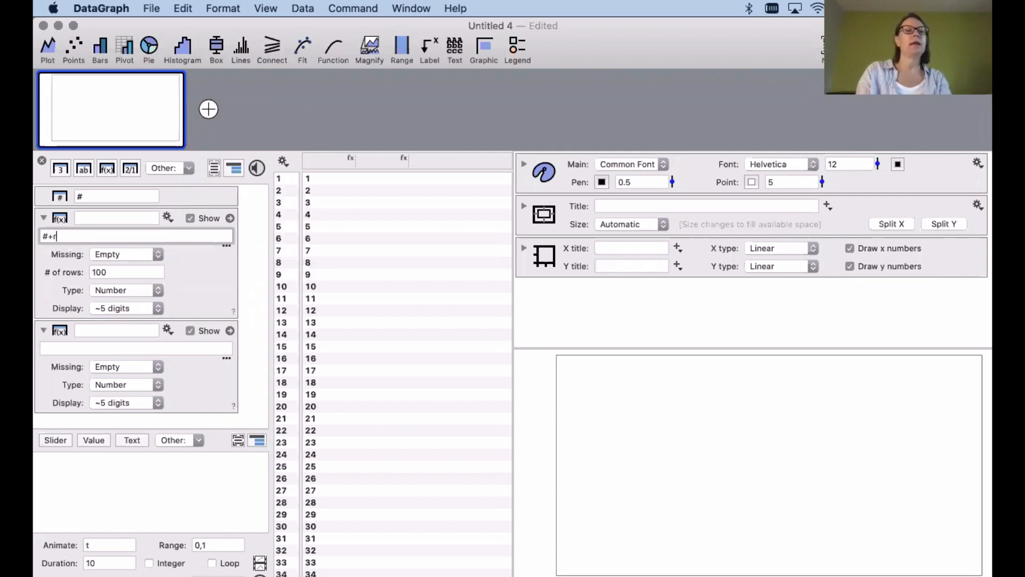
{"action": "type", "text": "and(1,"}
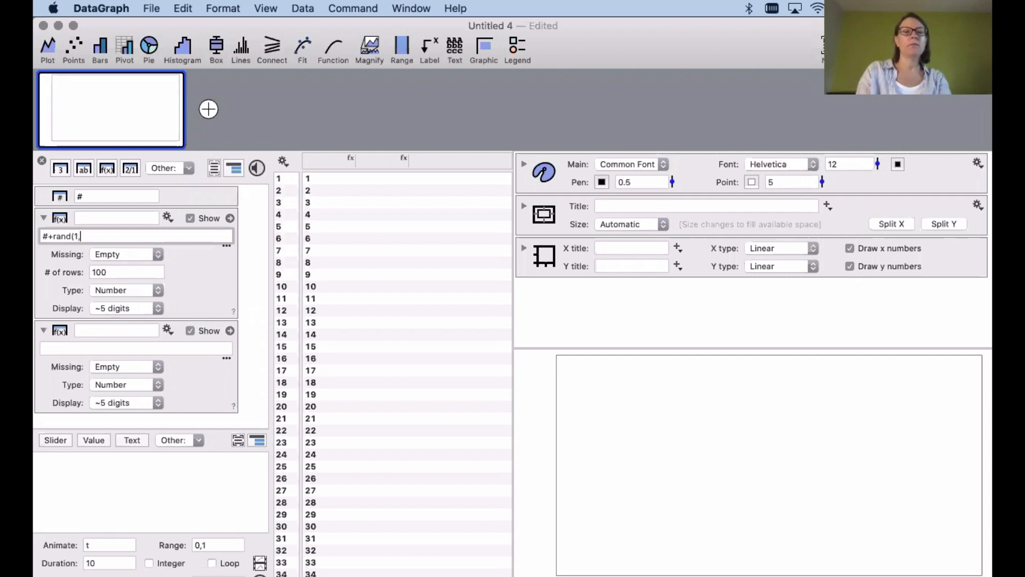
{"action": "type", "text": "2)"}
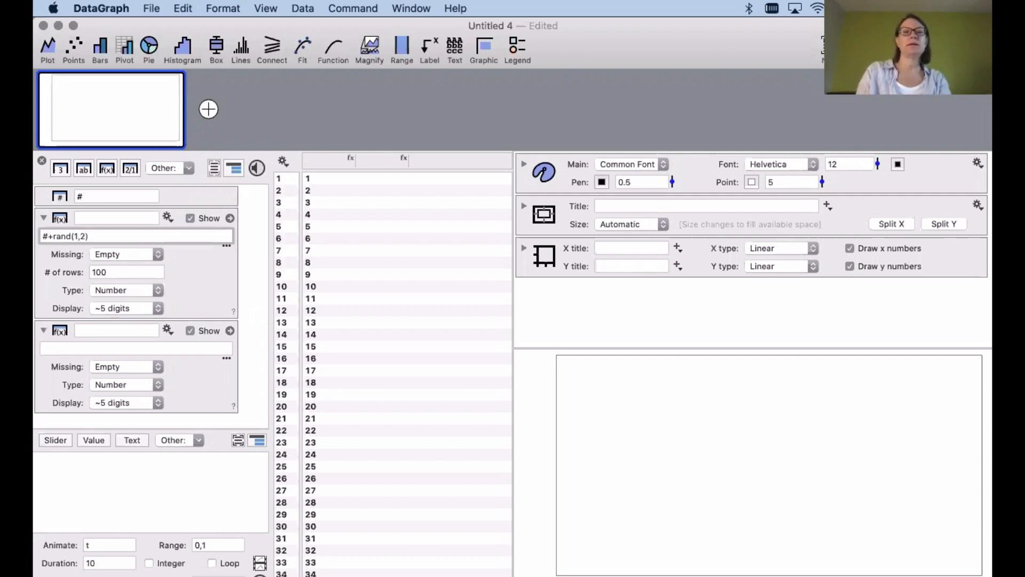
{"action": "key", "text": "Return"}
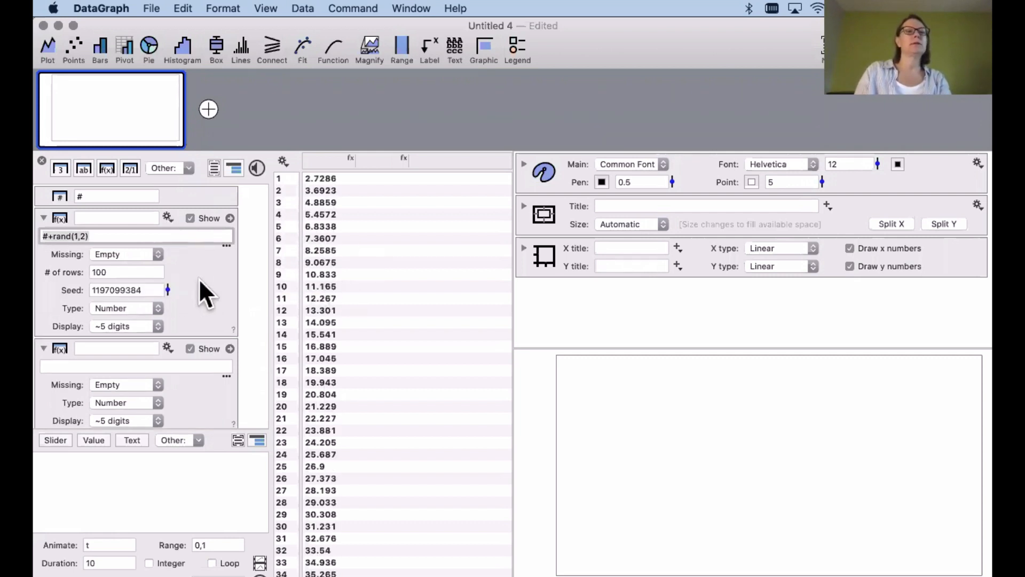
Name the random-value column y and move it behind the empty expression column
{"action": "scroll", "coordinate": [347, 454], "scroll_direction": "down", "scroll_amount": 5}
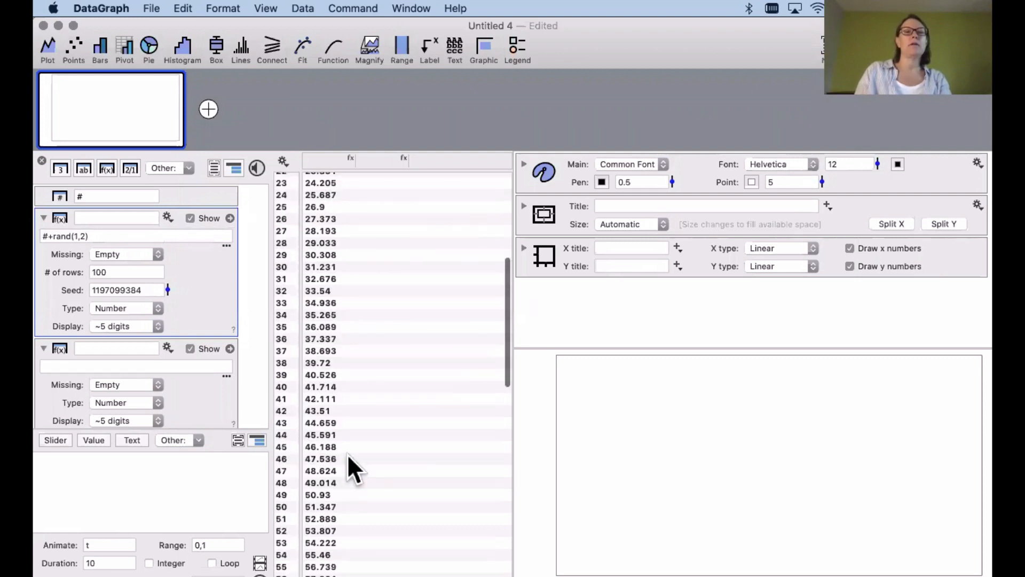
{"action": "scroll", "coordinate": [347, 454], "scroll_direction": "up", "scroll_amount": 5}
{"action": "left_click", "coordinate": [320, 160]}
{"action": "type", "text": "x"}
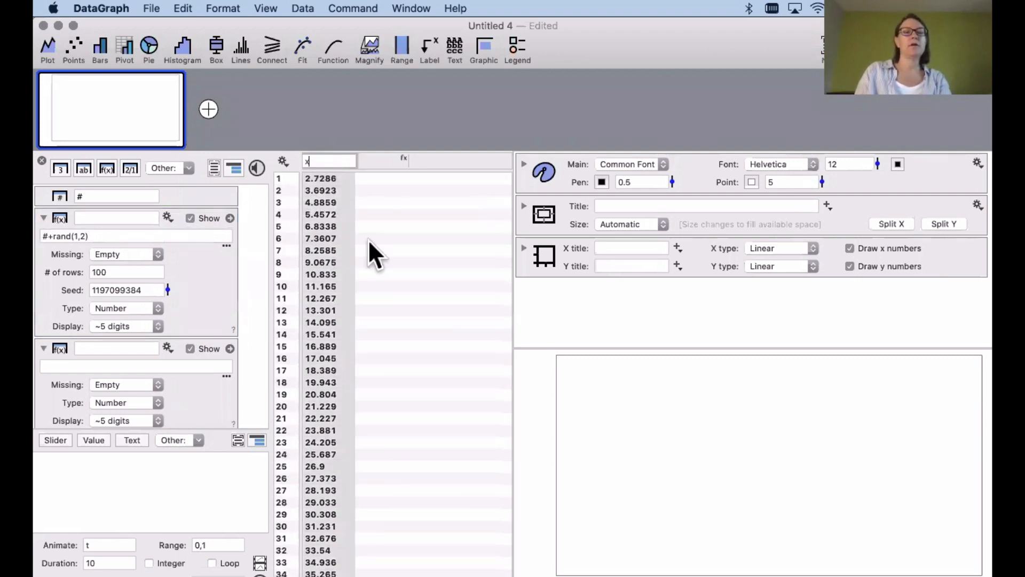
{"action": "key", "text": "Return"}
{"action": "left_click", "coordinate": [323, 159]}
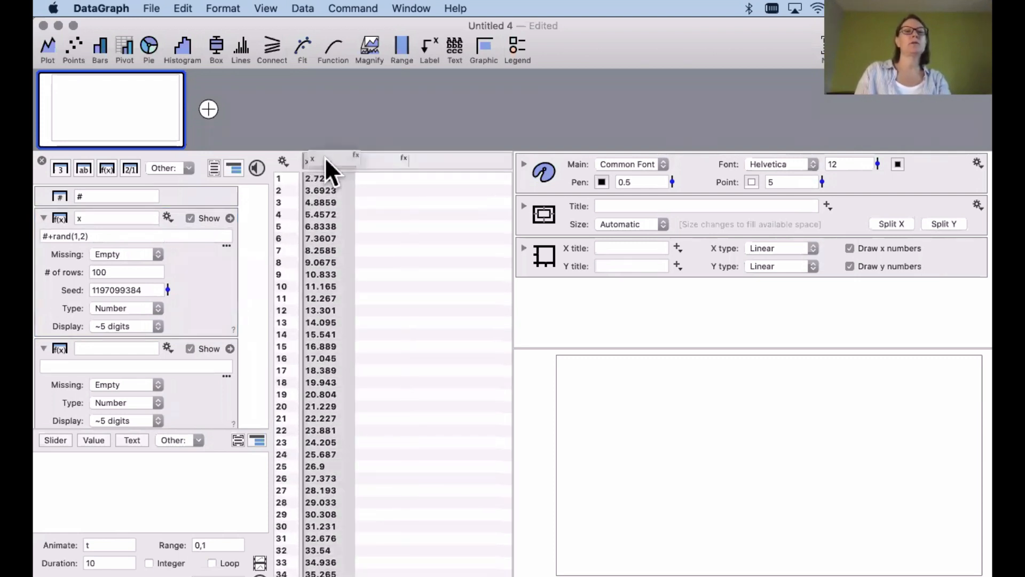
{"action": "type", "text": "y"}
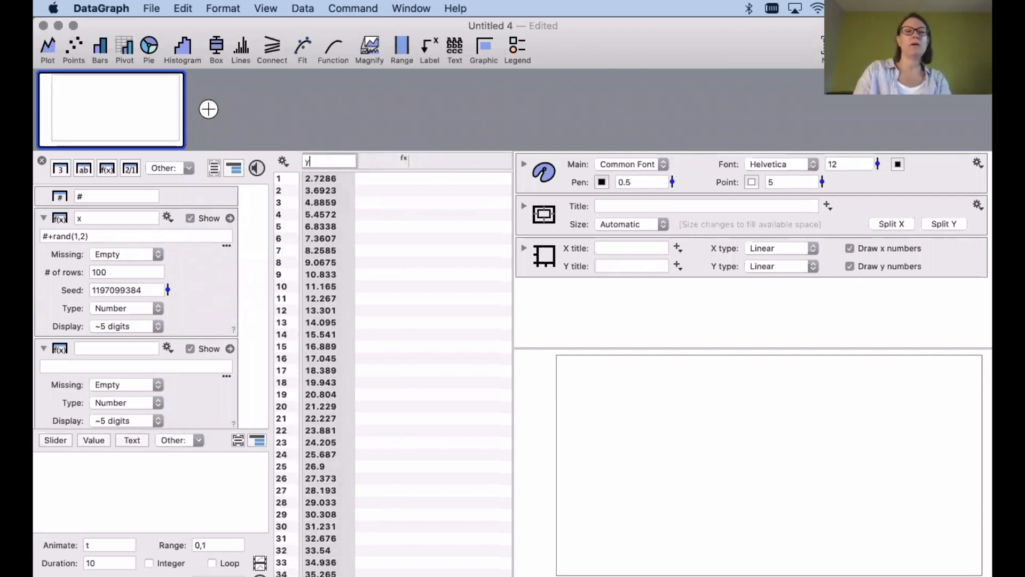
{"action": "key", "text": "Return"}
{"action": "left_click_drag", "start_coordinate": [319, 157], "coordinate": [402, 157]}
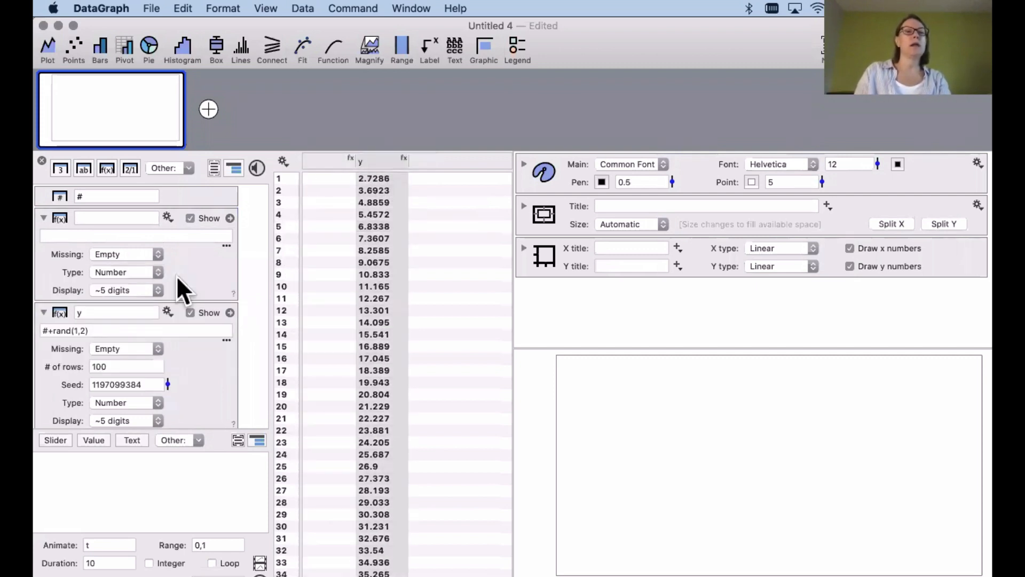
Name the empty expression column x and give it the formula #
{"action": "left_click", "coordinate": [90, 217]}
{"action": "type", "text": "x"}
{"action": "left_click", "coordinate": [87, 236]}
{"action": "type", "text": "#"}
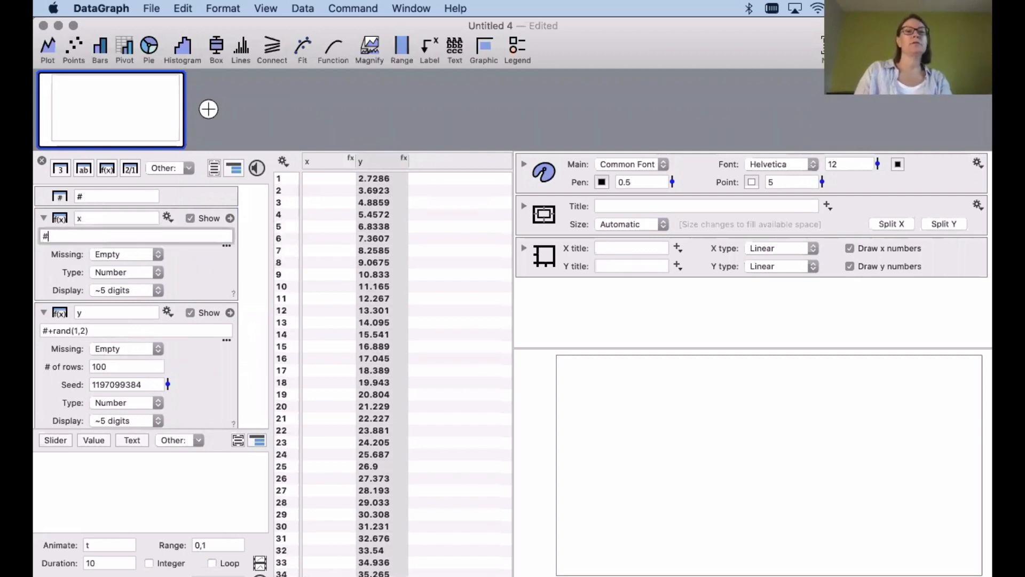
{"action": "key", "text": "Return"}
Set the x column's number of rows to 100
{"action": "left_click", "coordinate": [114, 272]}
{"action": "type", "text": "100"}
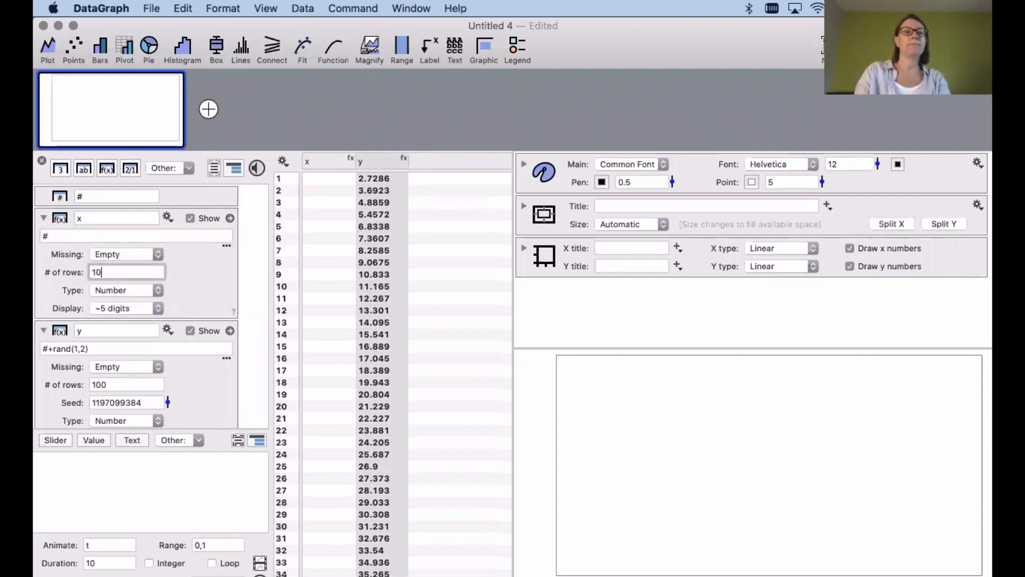
{"action": "key", "text": "Return"}
{"action": "scroll", "coordinate": [347, 332], "scroll_direction": "down", "scroll_amount": 3}
{"action": "scroll", "coordinate": [326, 256], "scroll_direction": "up", "scroll_amount": 3}
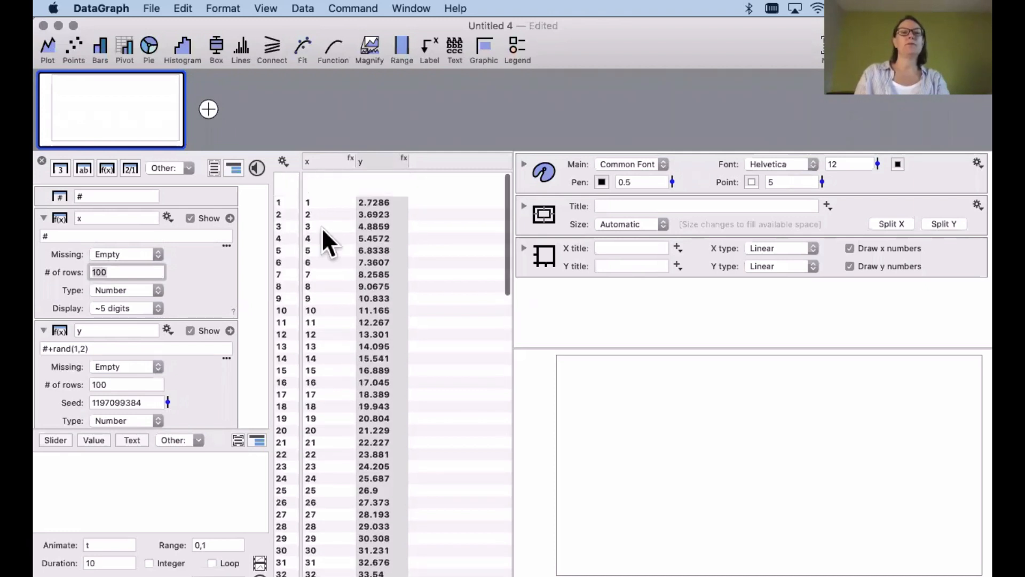
Create a line plot from the x and y columns
{"action": "left_click", "coordinate": [316, 161]}
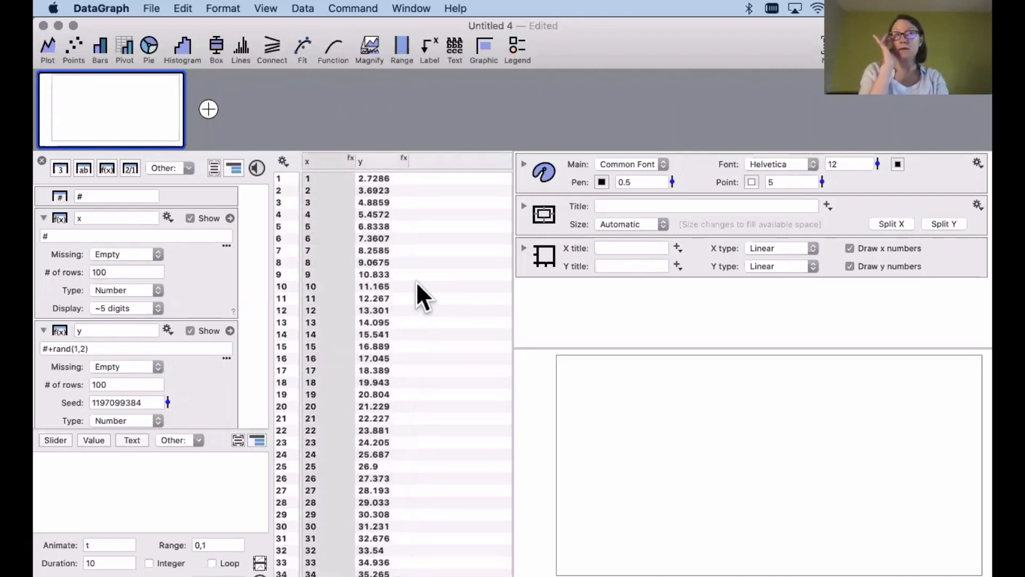
{"action": "left_click", "coordinate": [360, 161]}
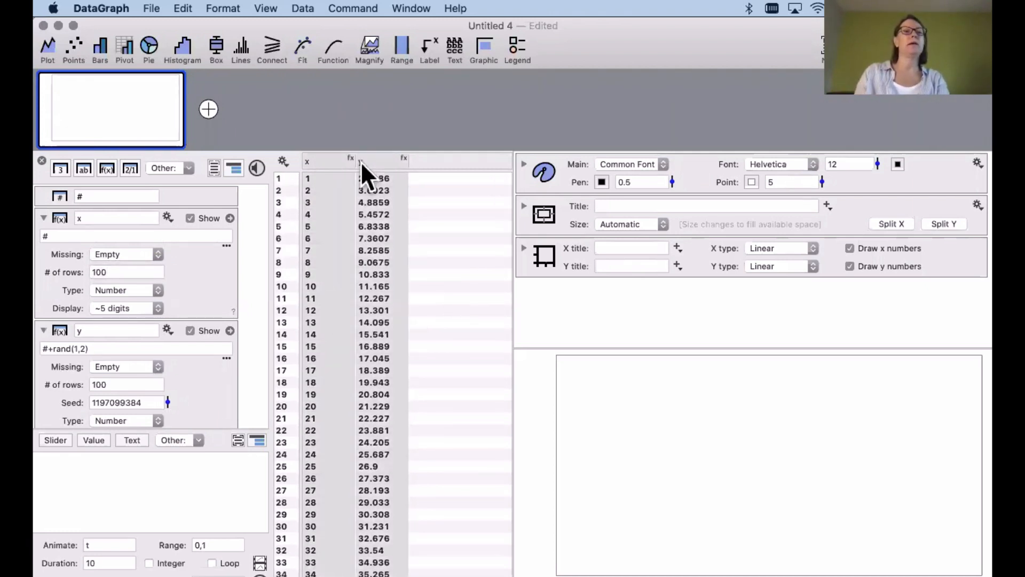
{"action": "left_click", "coordinate": [49, 47]}
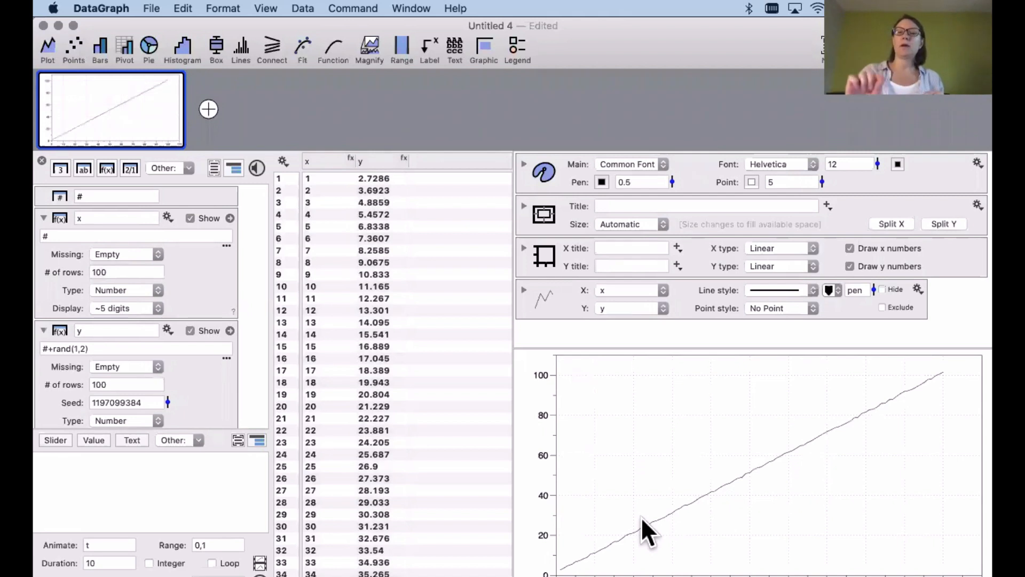
Try open-circle markers on the line plot and crop the graph to the middle part of the line
{"action": "left_click", "coordinate": [767, 308]}
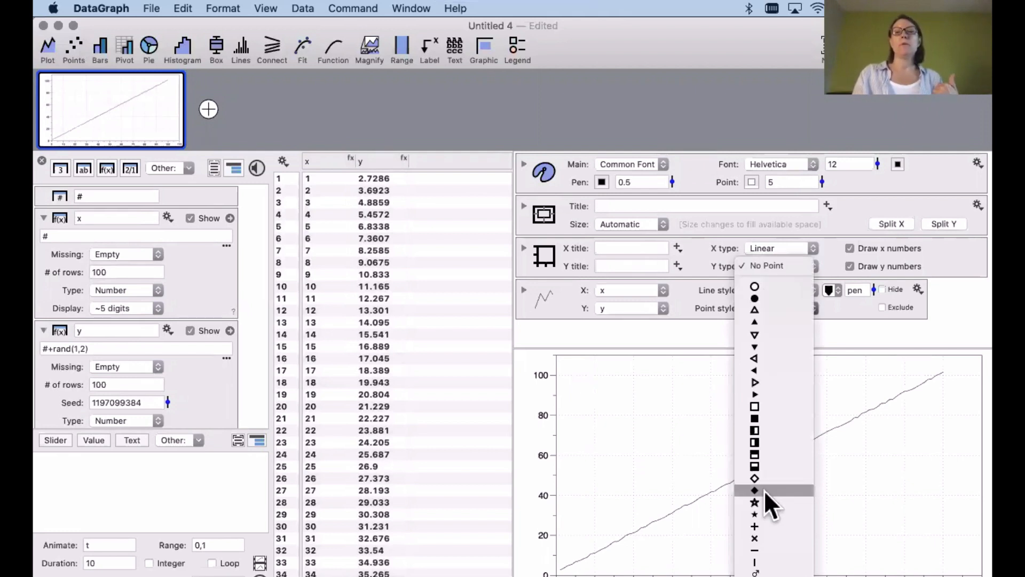
{"action": "left_click", "coordinate": [665, 323]}
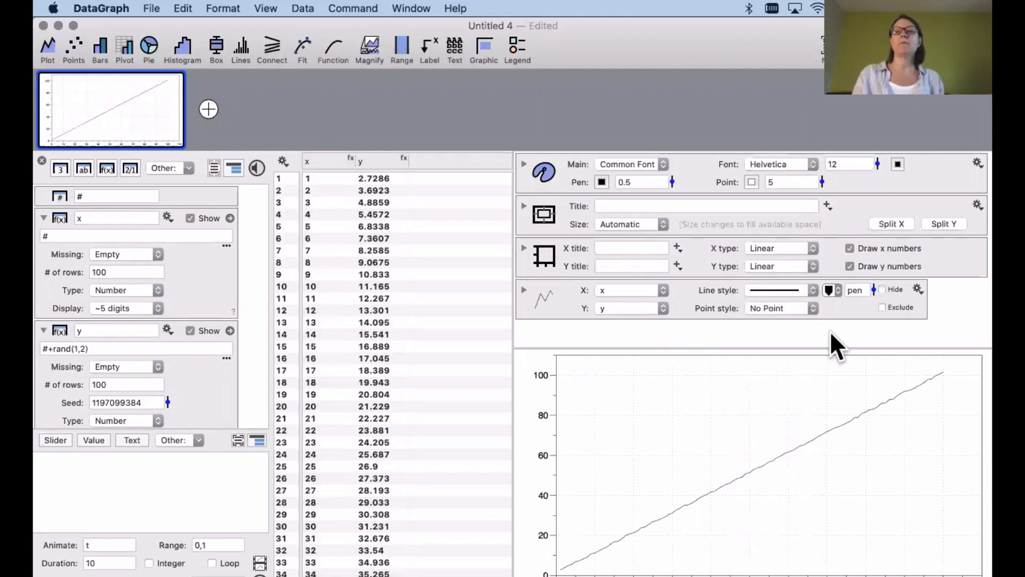
{"action": "left_click", "coordinate": [763, 309]}
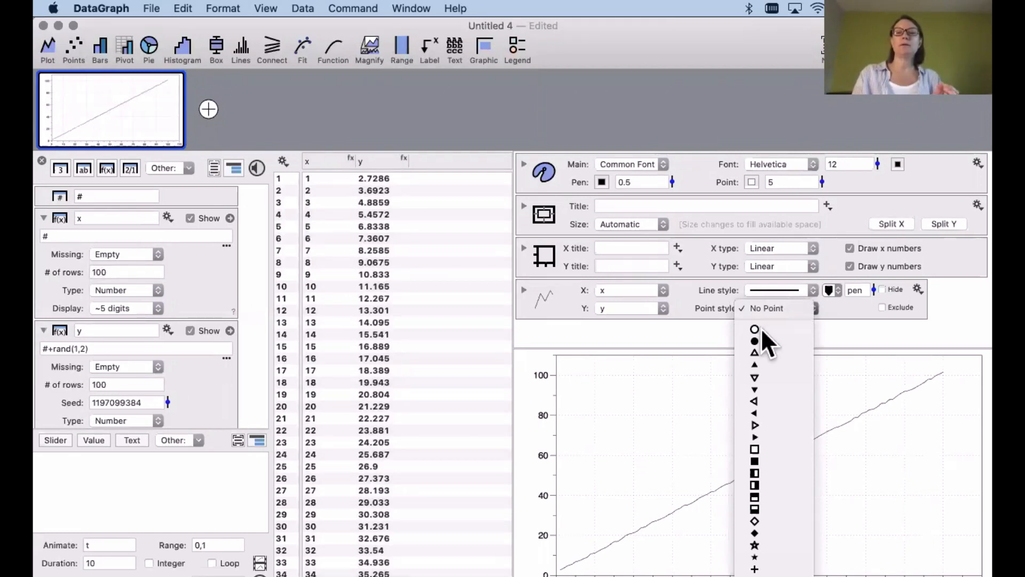
{"action": "left_click", "coordinate": [761, 329]}
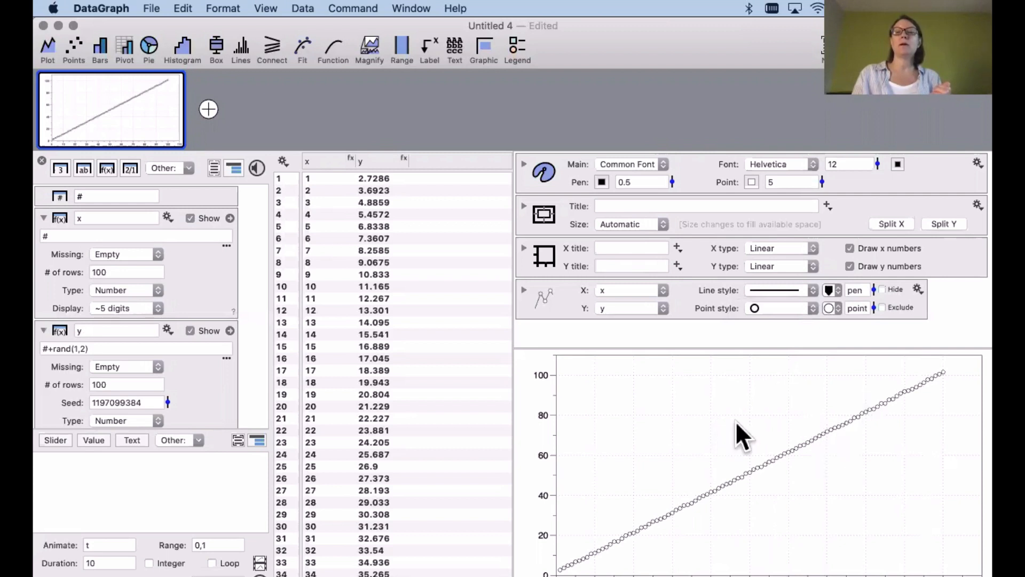
{"action": "left_click_drag", "start_coordinate": [734, 419], "coordinate": [802, 488]}
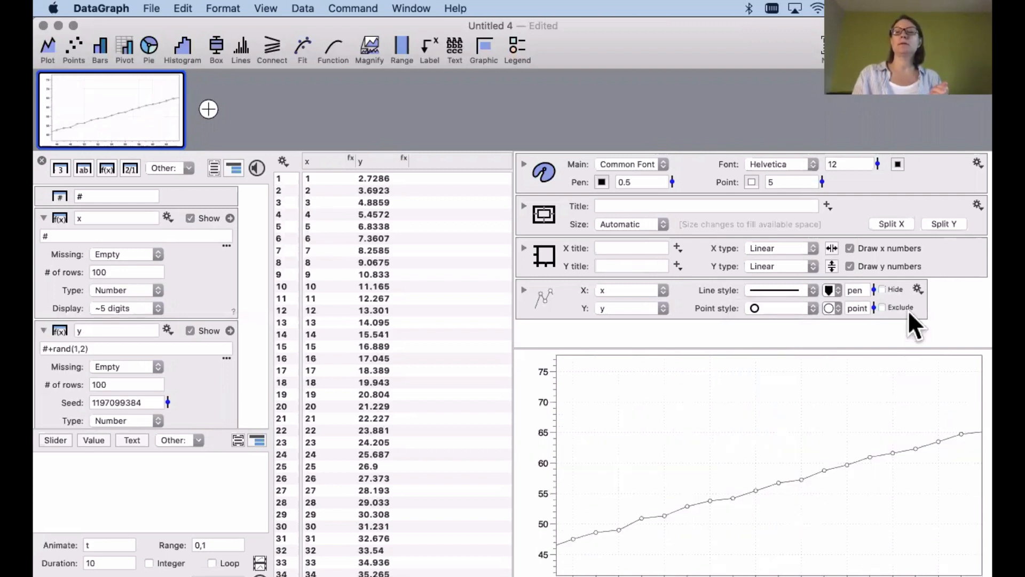
Try a marker size of 15 with no fill color, and undo both changes
{"action": "left_click_drag", "start_coordinate": [873, 307], "coordinate": [867, 288]}
{"action": "left_click", "coordinate": [832, 308]}
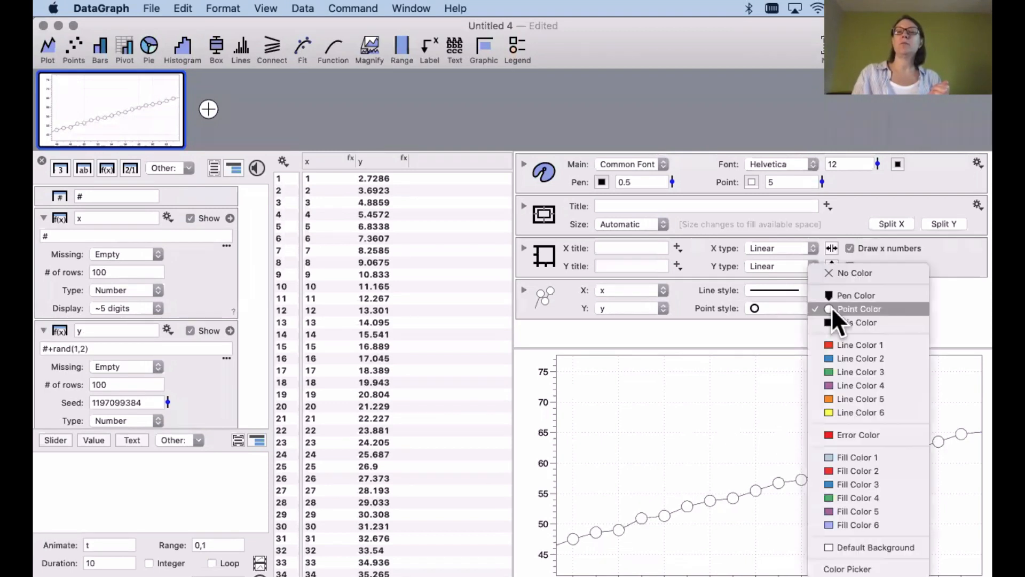
{"action": "left_click", "coordinate": [833, 269]}
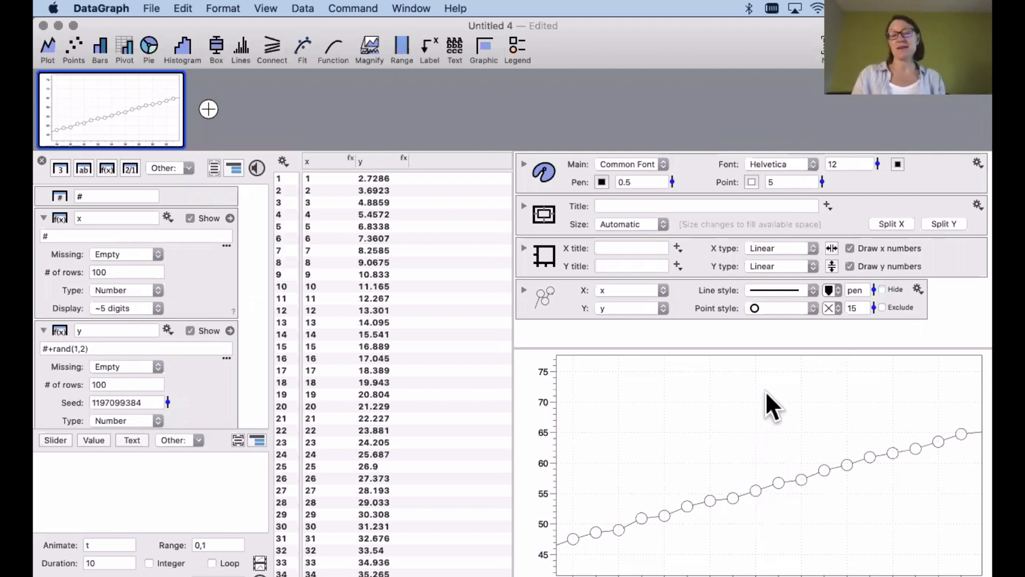
{"action": "key", "text": "super+z"}
{"action": "key", "text": "super+z"}
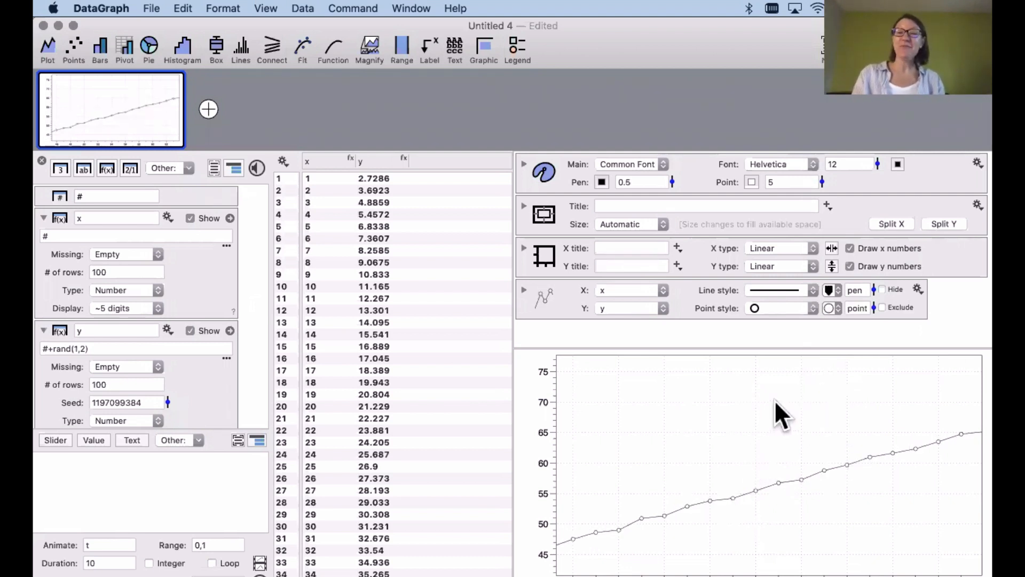
Set the plot's point style to No Point and restore the graph's full axis ranges
{"action": "left_click", "coordinate": [758, 307]}
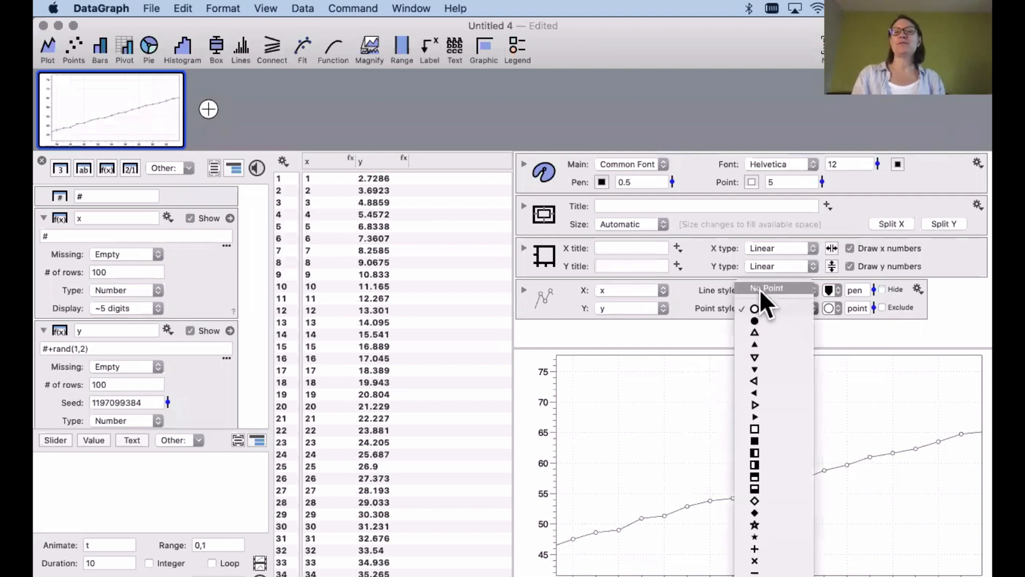
{"action": "left_click", "coordinate": [762, 290]}
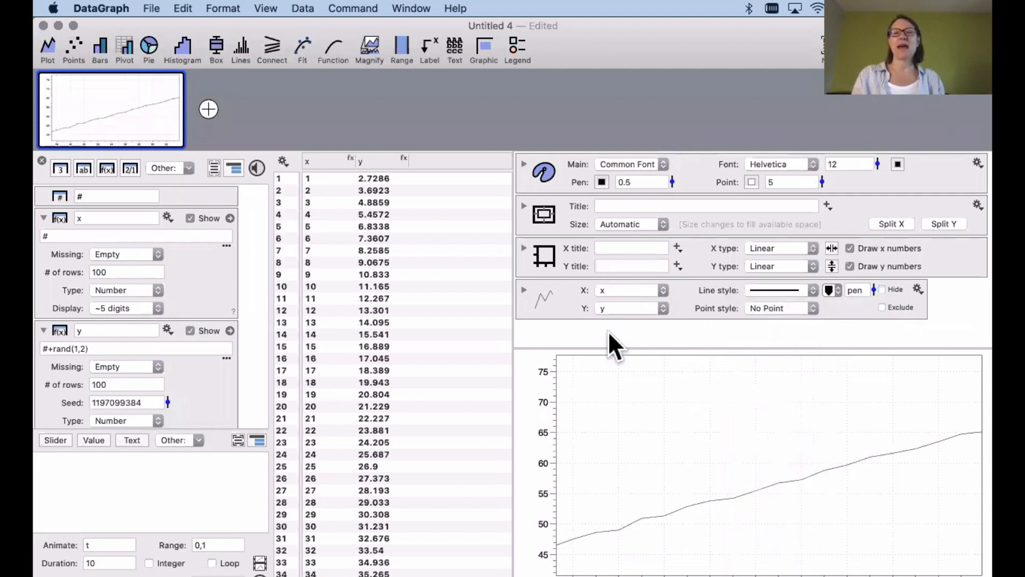
{"action": "left_click", "coordinate": [830, 250]}
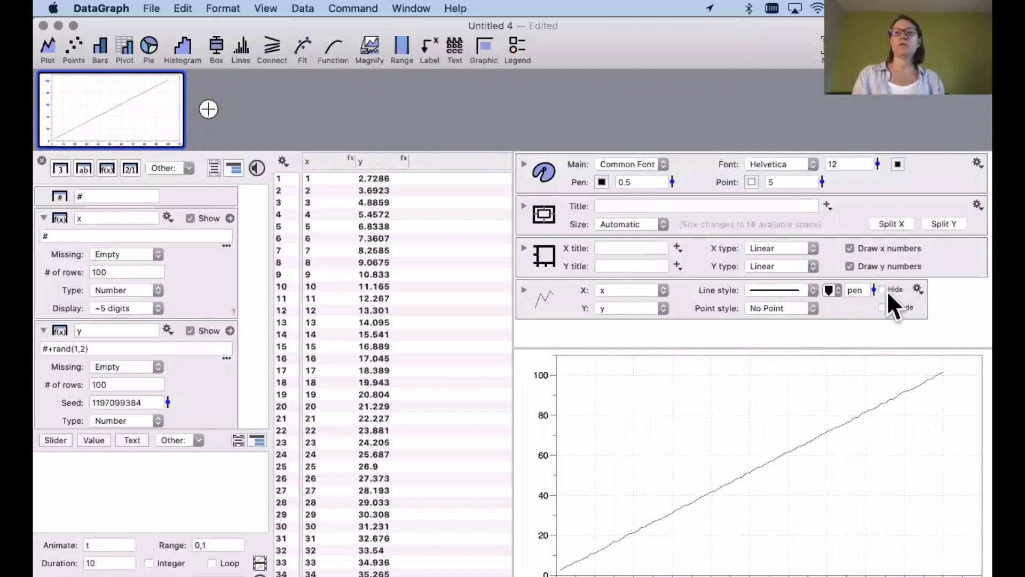
Set the plot's line width to 8
{"action": "left_click_drag", "start_coordinate": [874, 290], "coordinate": [858, 227]}
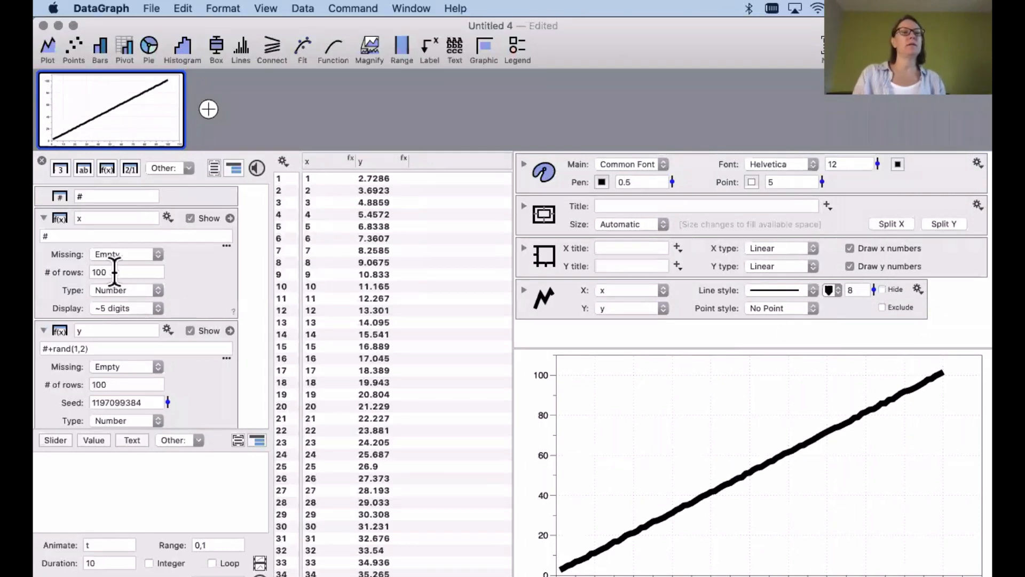
Change the y column's expression to #+rand(1,2)*2 and set the plot's line width to 10
{"action": "left_click", "coordinate": [148, 349]}
{"action": "type", "text": "*2"}
{"action": "key", "text": "Return"}
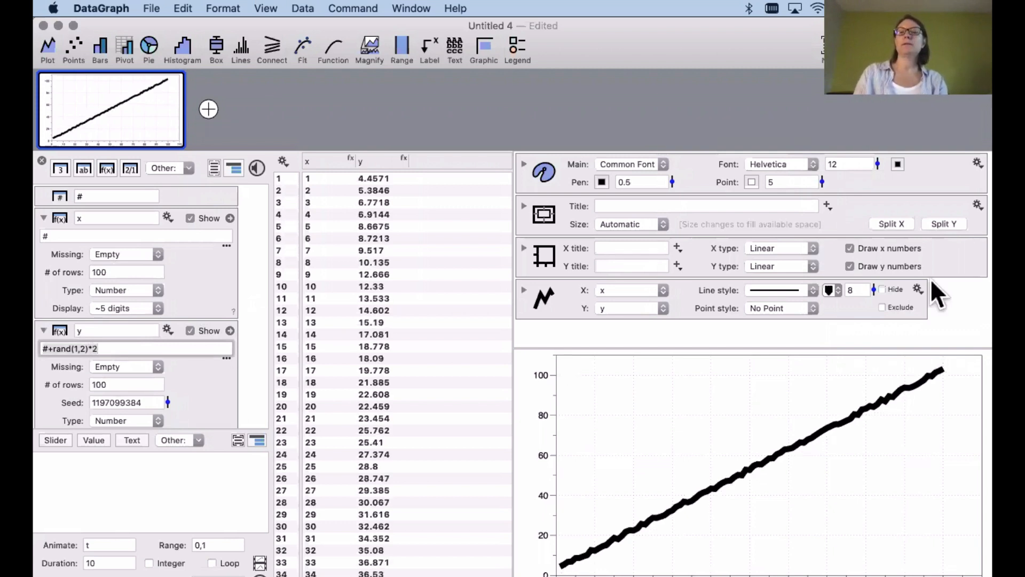
{"action": "mouse_move", "coordinate": [874, 287]}
{"action": "left_mouse_down"}
{"action": "mouse_move", "coordinate": [872, 264]}
{"action": "mouse_move", "coordinate": [867, 281]}
{"action": "left_mouse_up"}
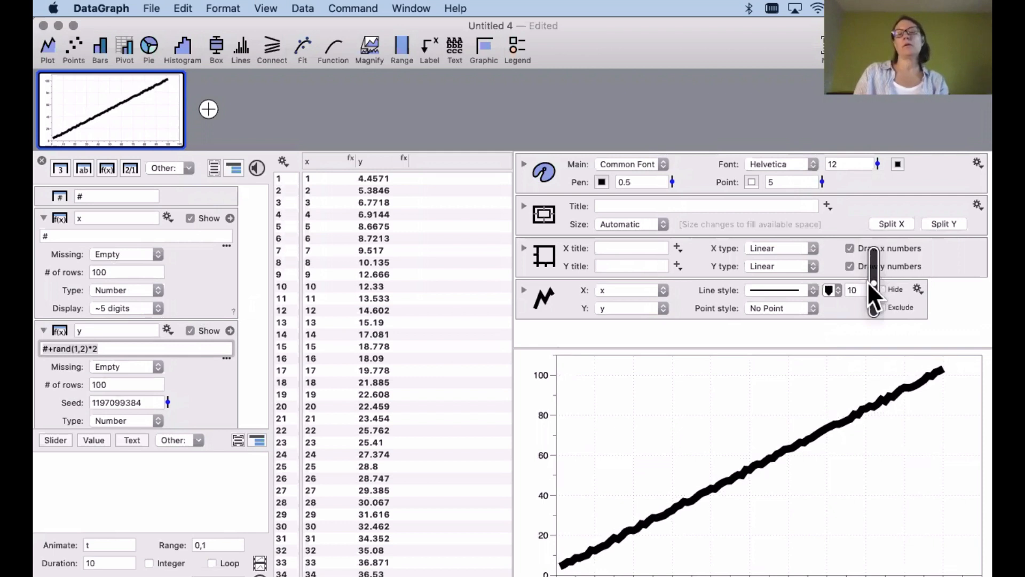
Change the multiplier in the y column's expression to 5
{"action": "left_click", "coordinate": [106, 345]}
{"action": "key", "text": "BackSpace"}
{"action": "type", "text": "5"}
{"action": "key", "text": "Return"}
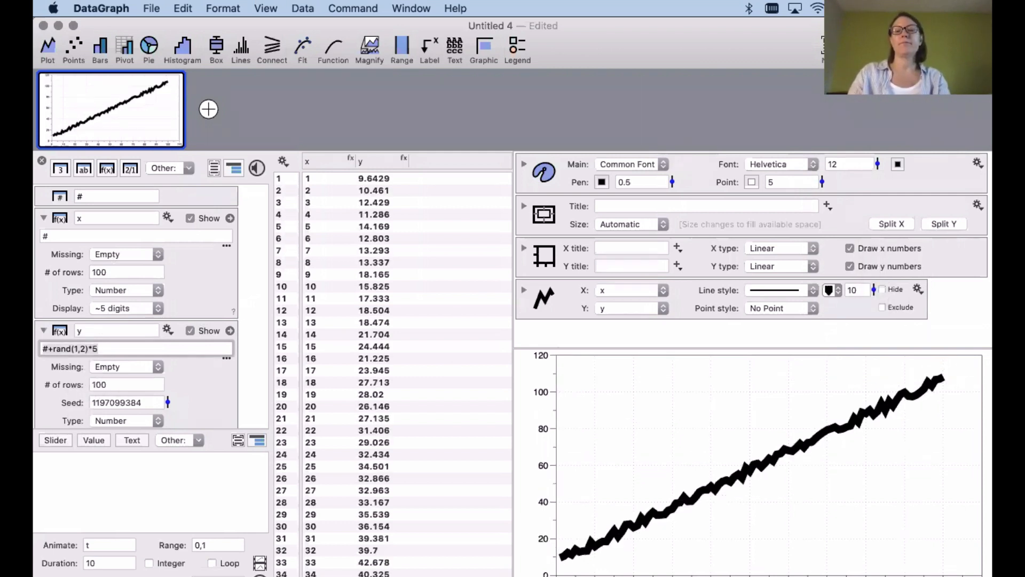
Change the y column's expression to #+rand(1,2)*10, undoing the mistyped trailing minus sign
{"action": "left_click", "coordinate": [111, 348]}
{"action": "key", "text": "BackSpace"}
{"action": "type", "text": "10-"}
{"action": "key", "text": "Return"}
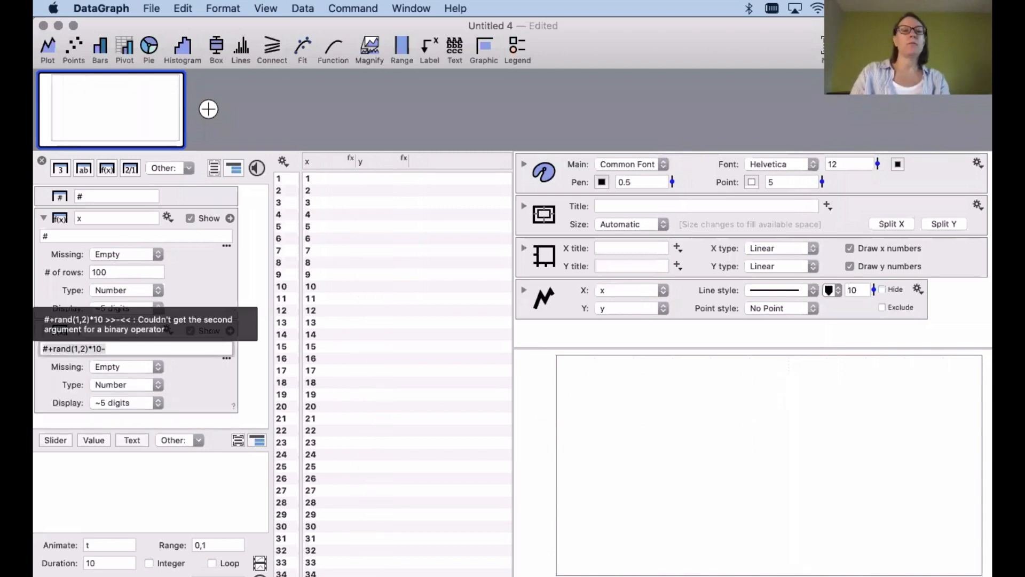
{"action": "key", "text": "super+z"}
{"action": "left_click", "coordinate": [121, 349]}
{"action": "key", "text": "BackSpace"}
{"action": "type", "text": "10"}
{"action": "key", "text": "Return"}
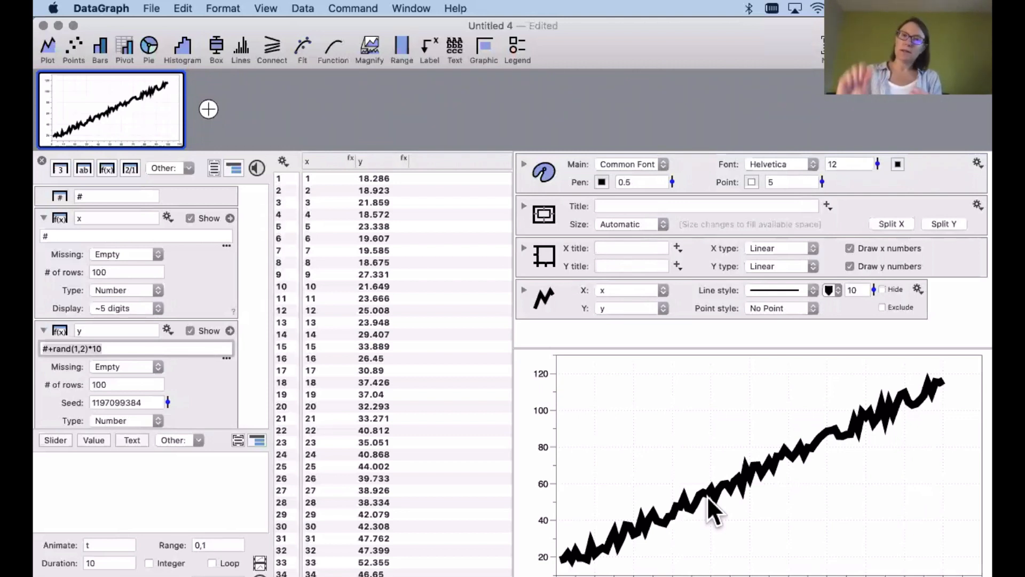
Expand the plot command's detailed settings and set its line join to Round
{"action": "left_click", "coordinate": [524, 290]}
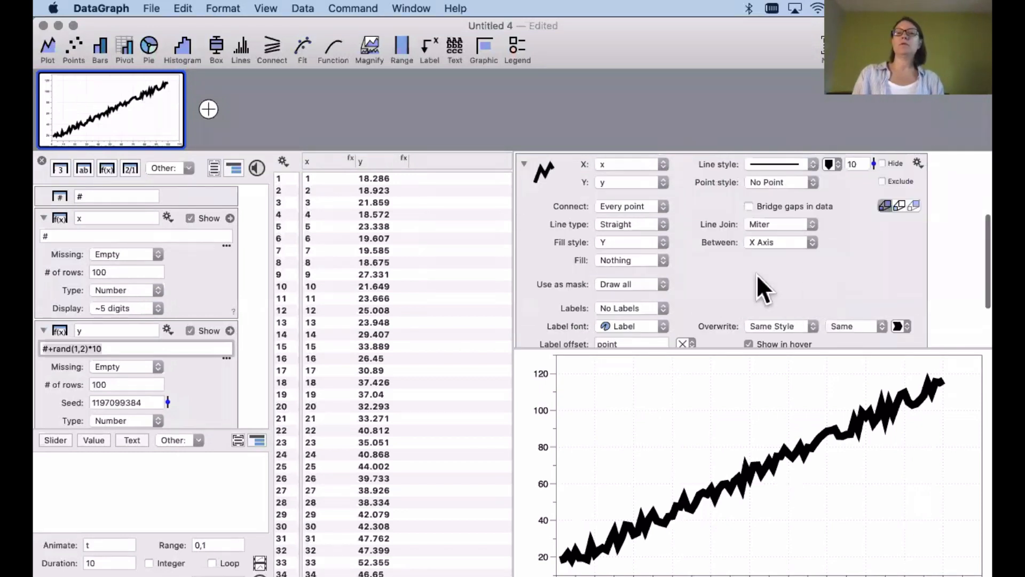
{"action": "scroll", "coordinate": [756, 274], "scroll_direction": "up", "scroll_amount": 2}
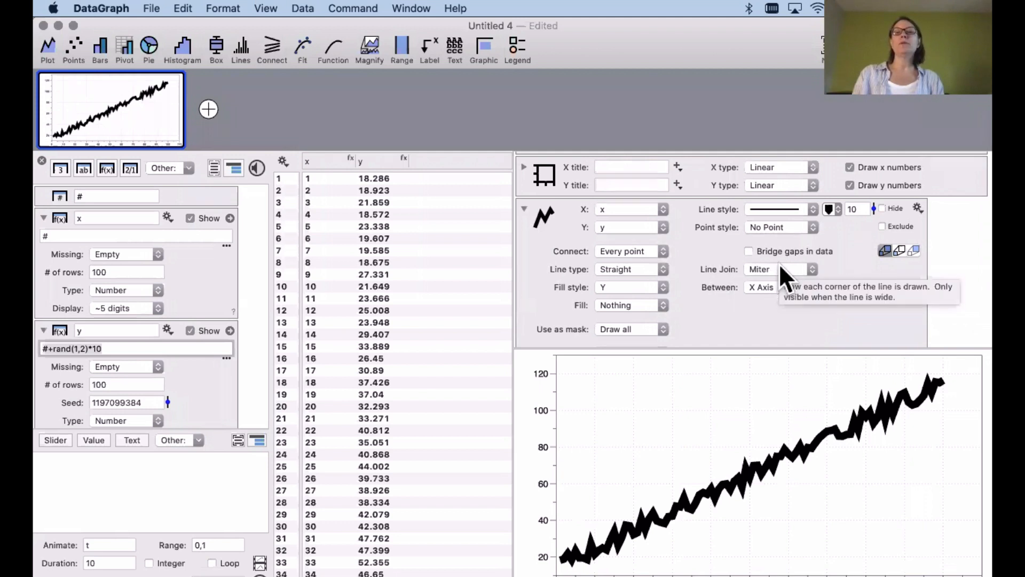
{"action": "left_click", "coordinate": [780, 264]}
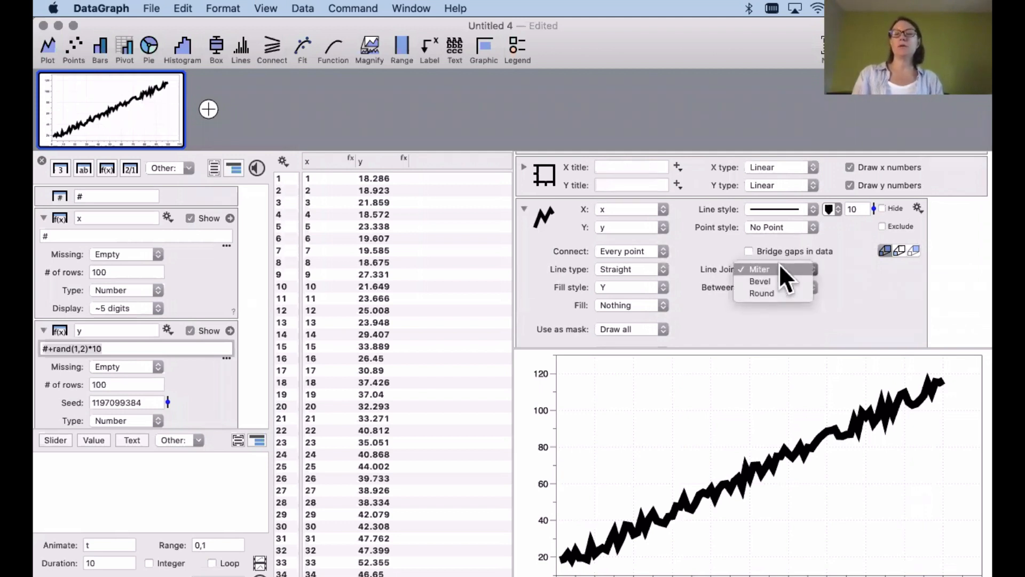
{"action": "left_click", "coordinate": [773, 277]}
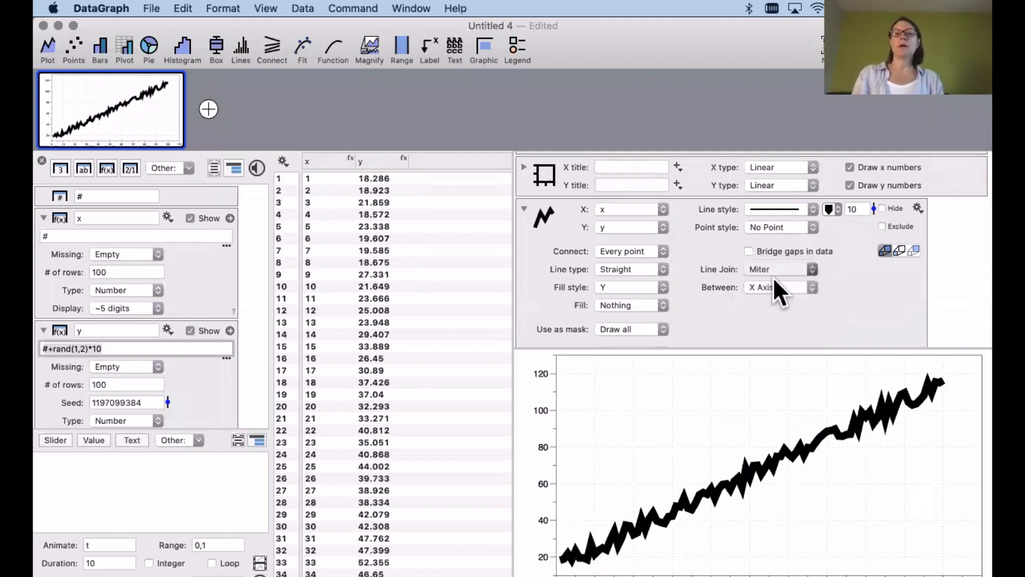
{"action": "left_click", "coordinate": [780, 262]}
{"action": "left_click", "coordinate": [778, 279]}
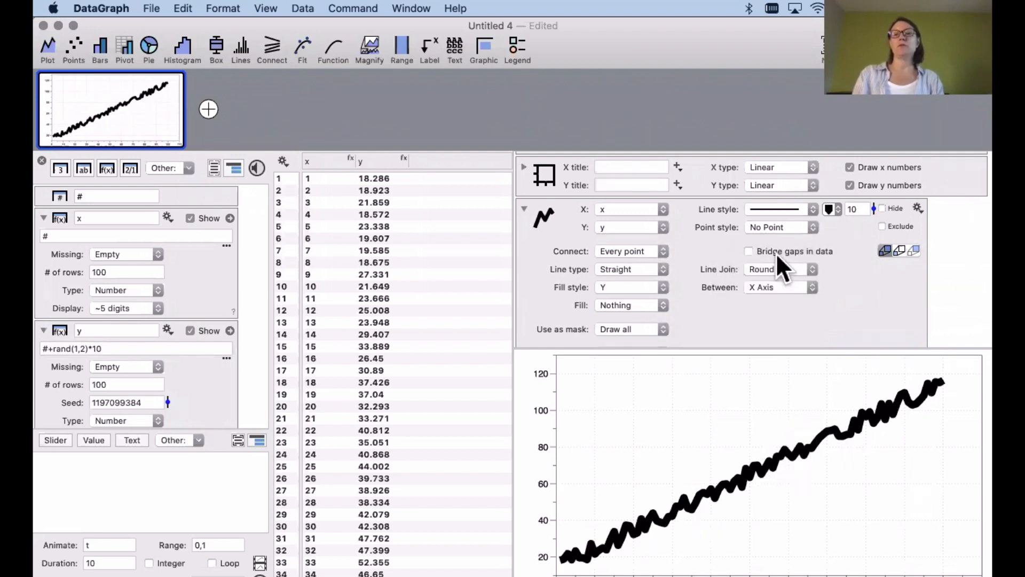
Try the Bevel line join on the plot, and return it to Miter
{"action": "left_click", "coordinate": [773, 265]}
{"action": "left_click", "coordinate": [775, 279]}
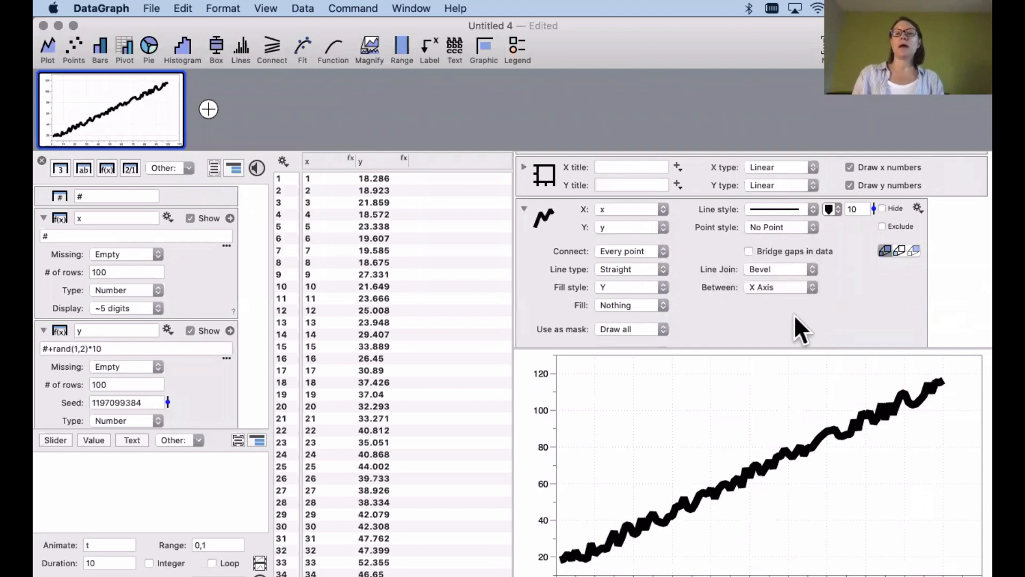
{"action": "left_click", "coordinate": [777, 264]}
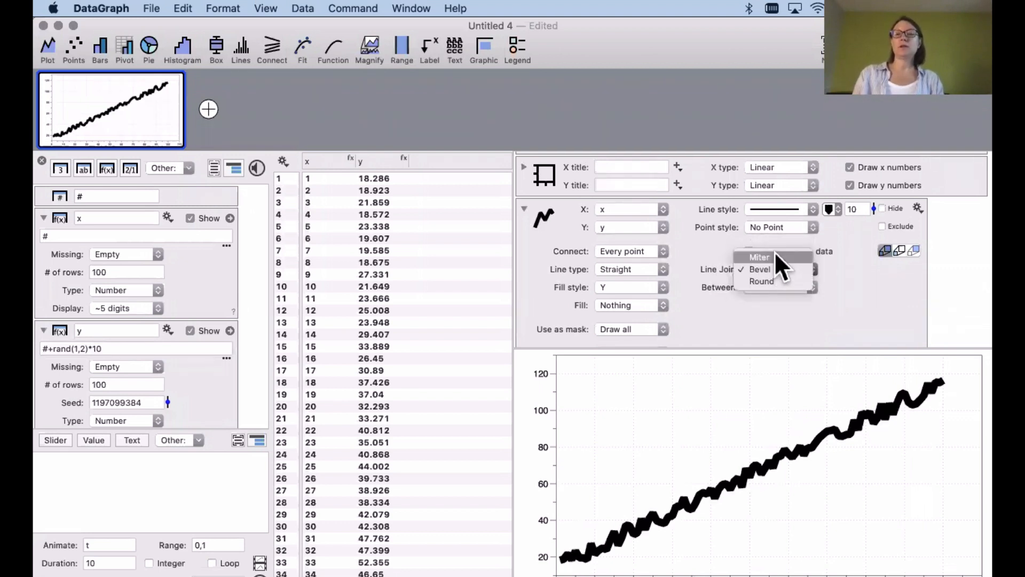
{"action": "left_click", "coordinate": [728, 315]}
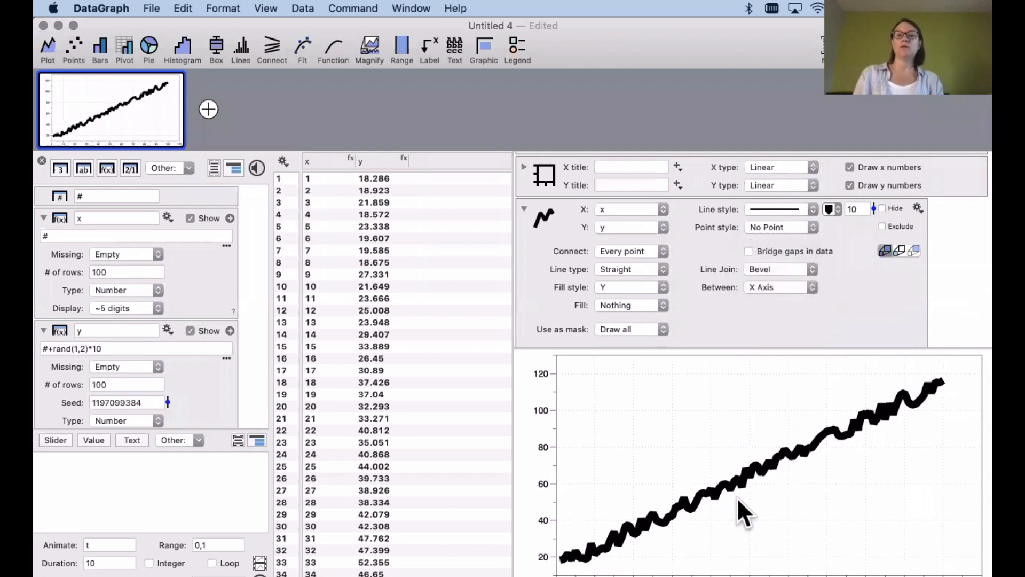
{"action": "left_click", "coordinate": [774, 265]}
{"action": "left_click", "coordinate": [774, 257]}
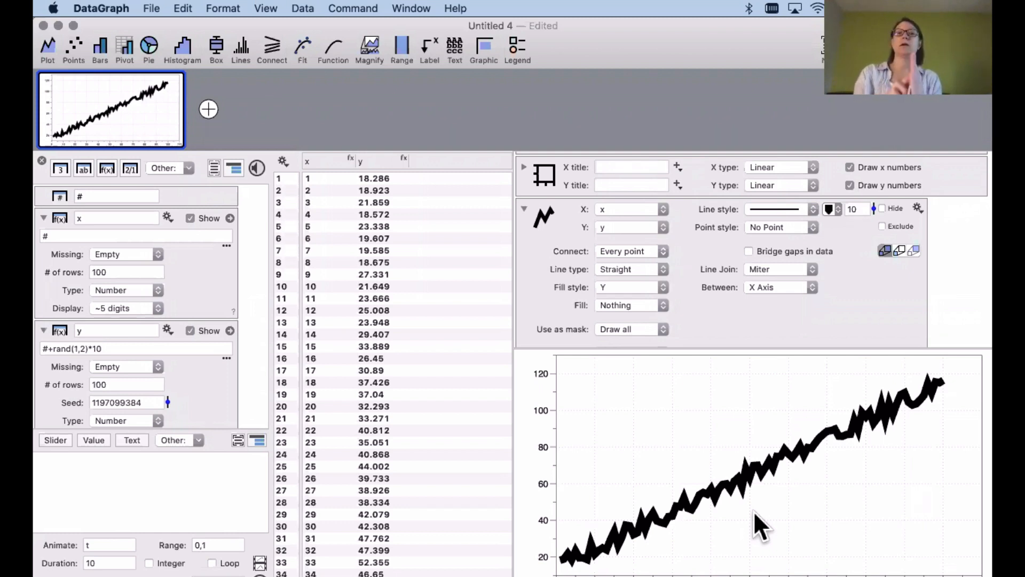
Set the plot's line join to Bevel and its line width to 1
{"action": "left_click", "coordinate": [766, 267]}
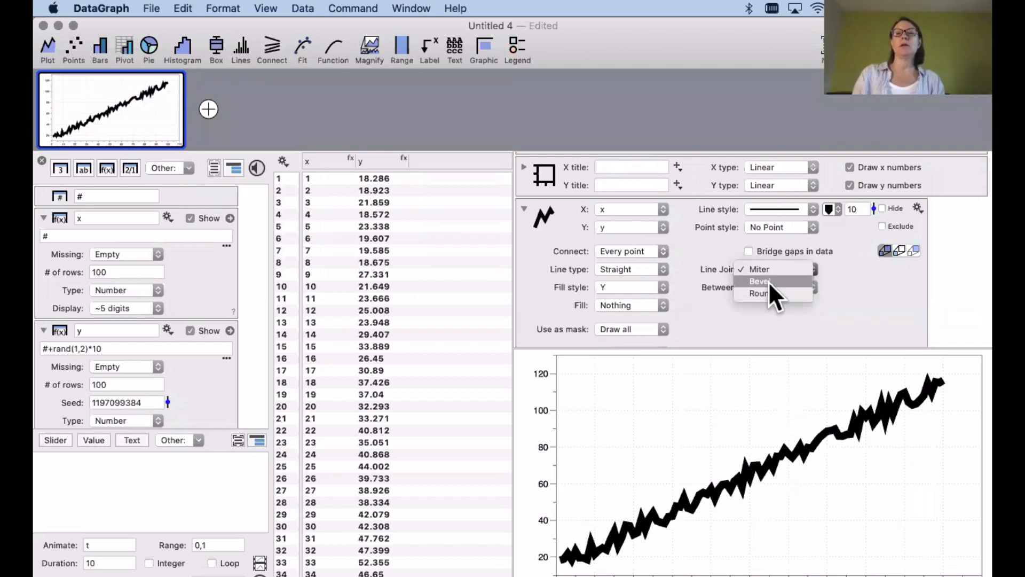
{"action": "left_click", "coordinate": [768, 281]}
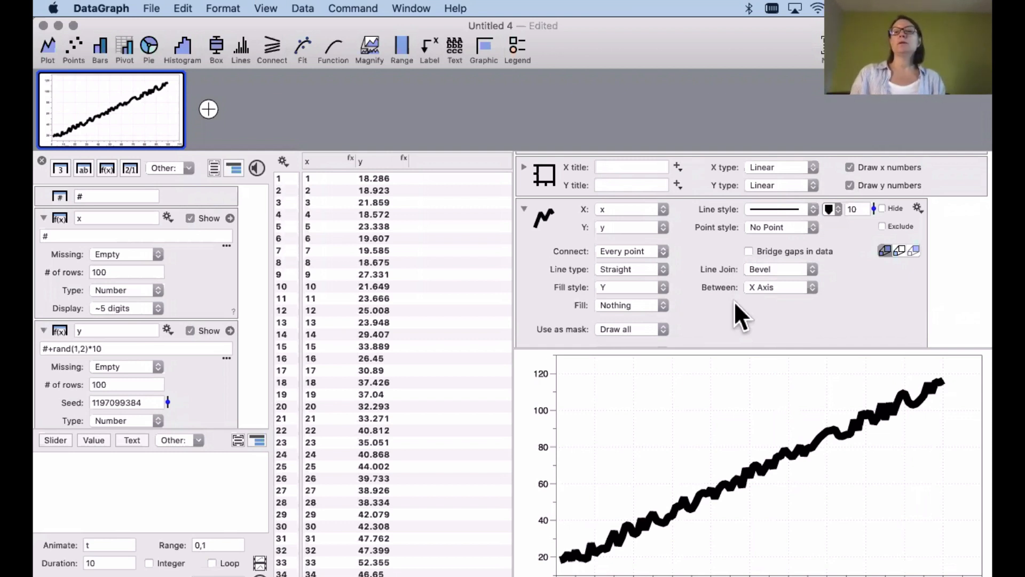
{"action": "left_click", "coordinate": [778, 267]}
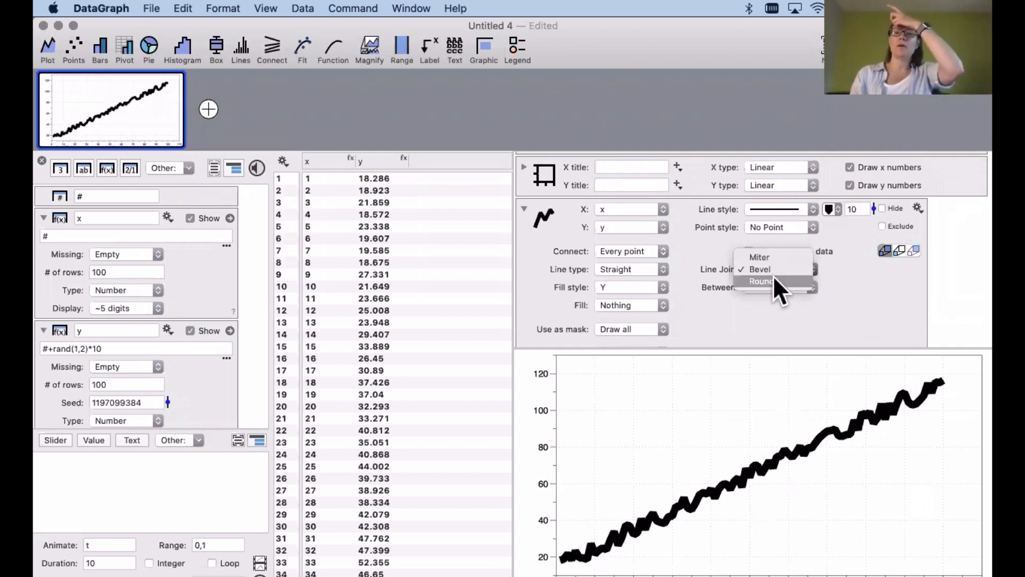
{"action": "left_click", "coordinate": [719, 292]}
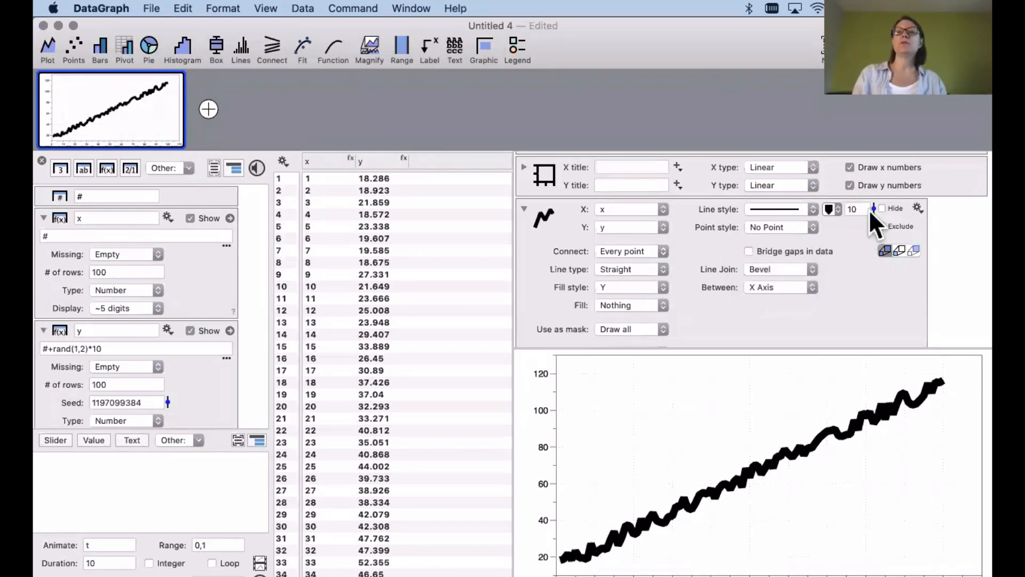
{"action": "left_click_drag", "start_coordinate": [870, 203], "coordinate": [869, 228]}
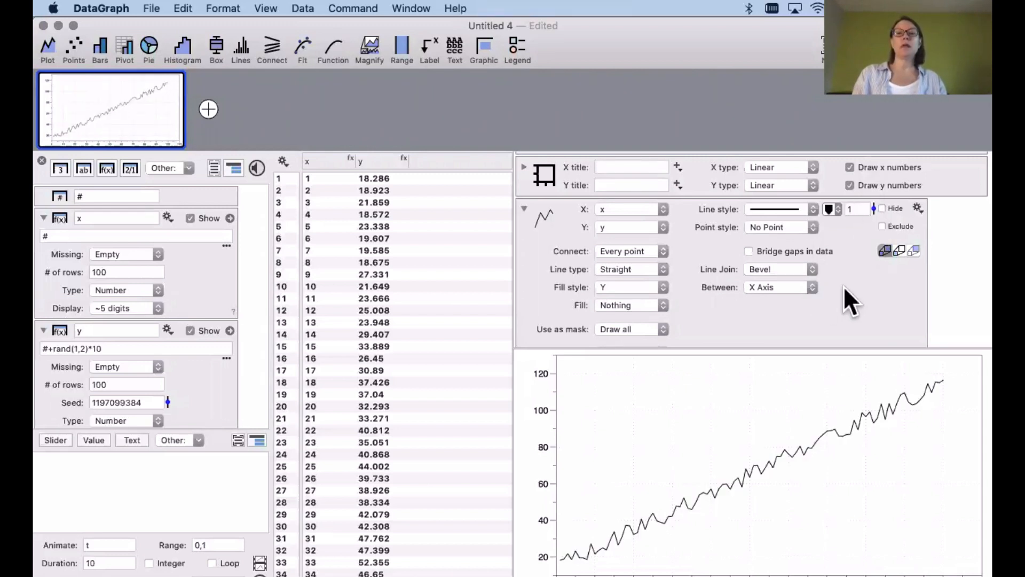
{"action": "scroll", "coordinate": [844, 286], "scroll_direction": "up", "scroll_amount": 3}
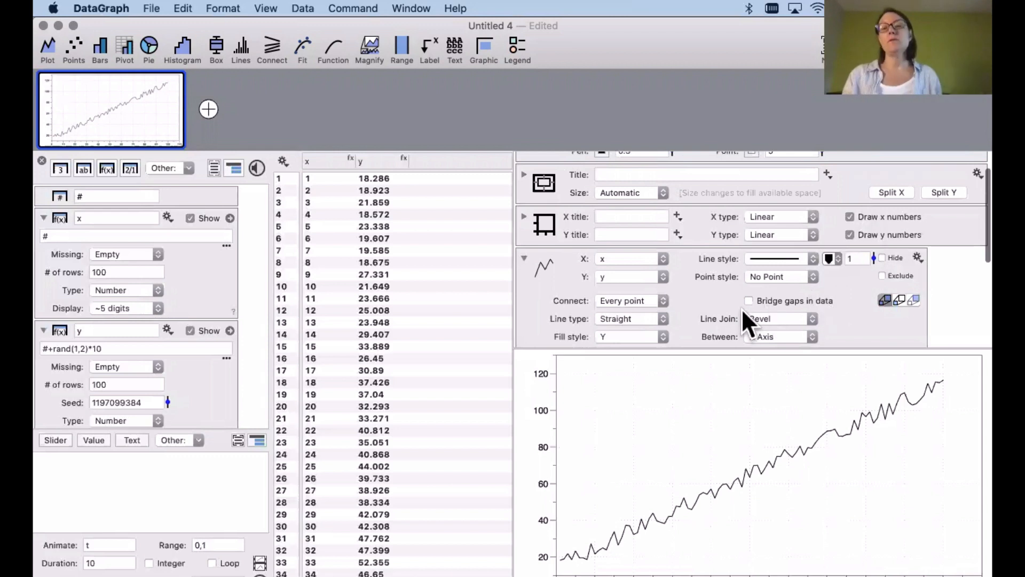
{"action": "scroll", "coordinate": [708, 283], "scroll_direction": "up", "scroll_amount": 2}
{"action": "scroll", "coordinate": [707, 283], "scroll_direction": "down", "scroll_amount": 1}
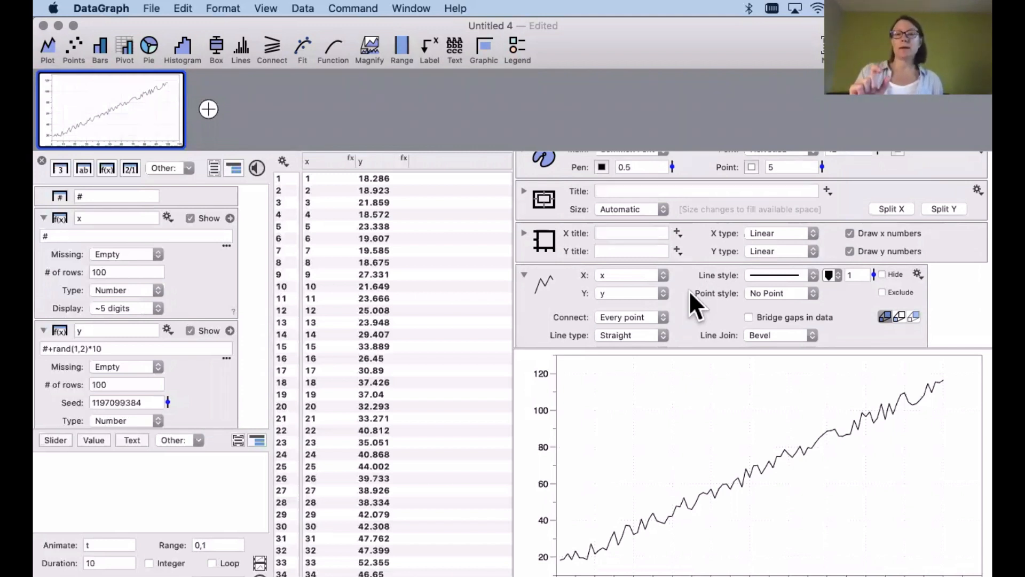
{"action": "left_click", "coordinate": [648, 169]}
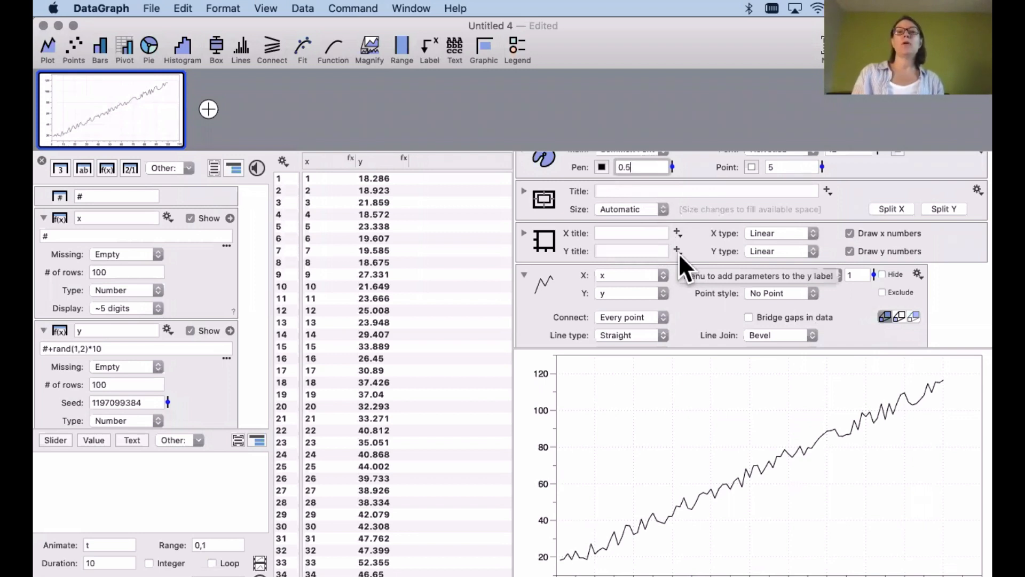
{"action": "left_click", "coordinate": [641, 170]}
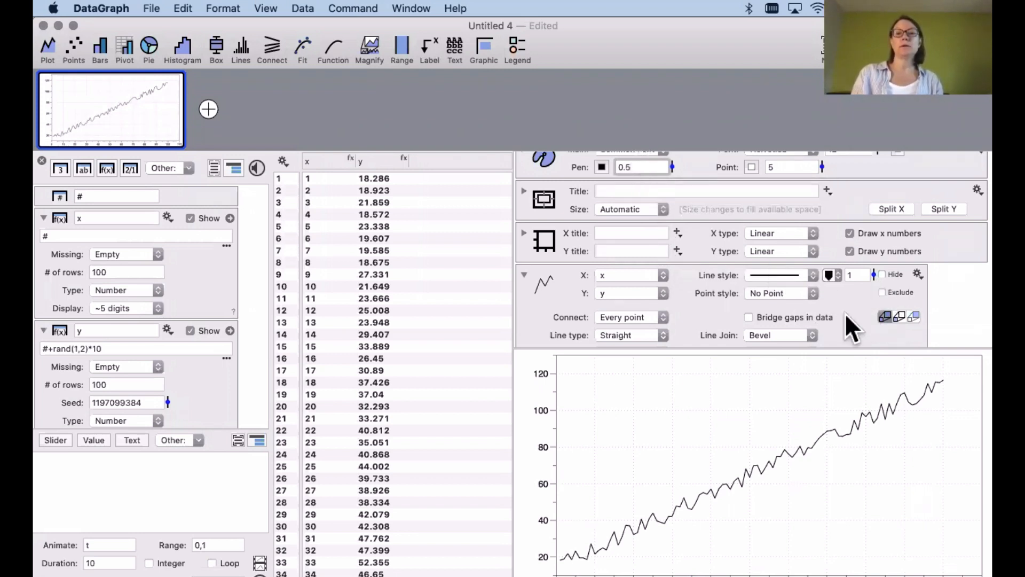